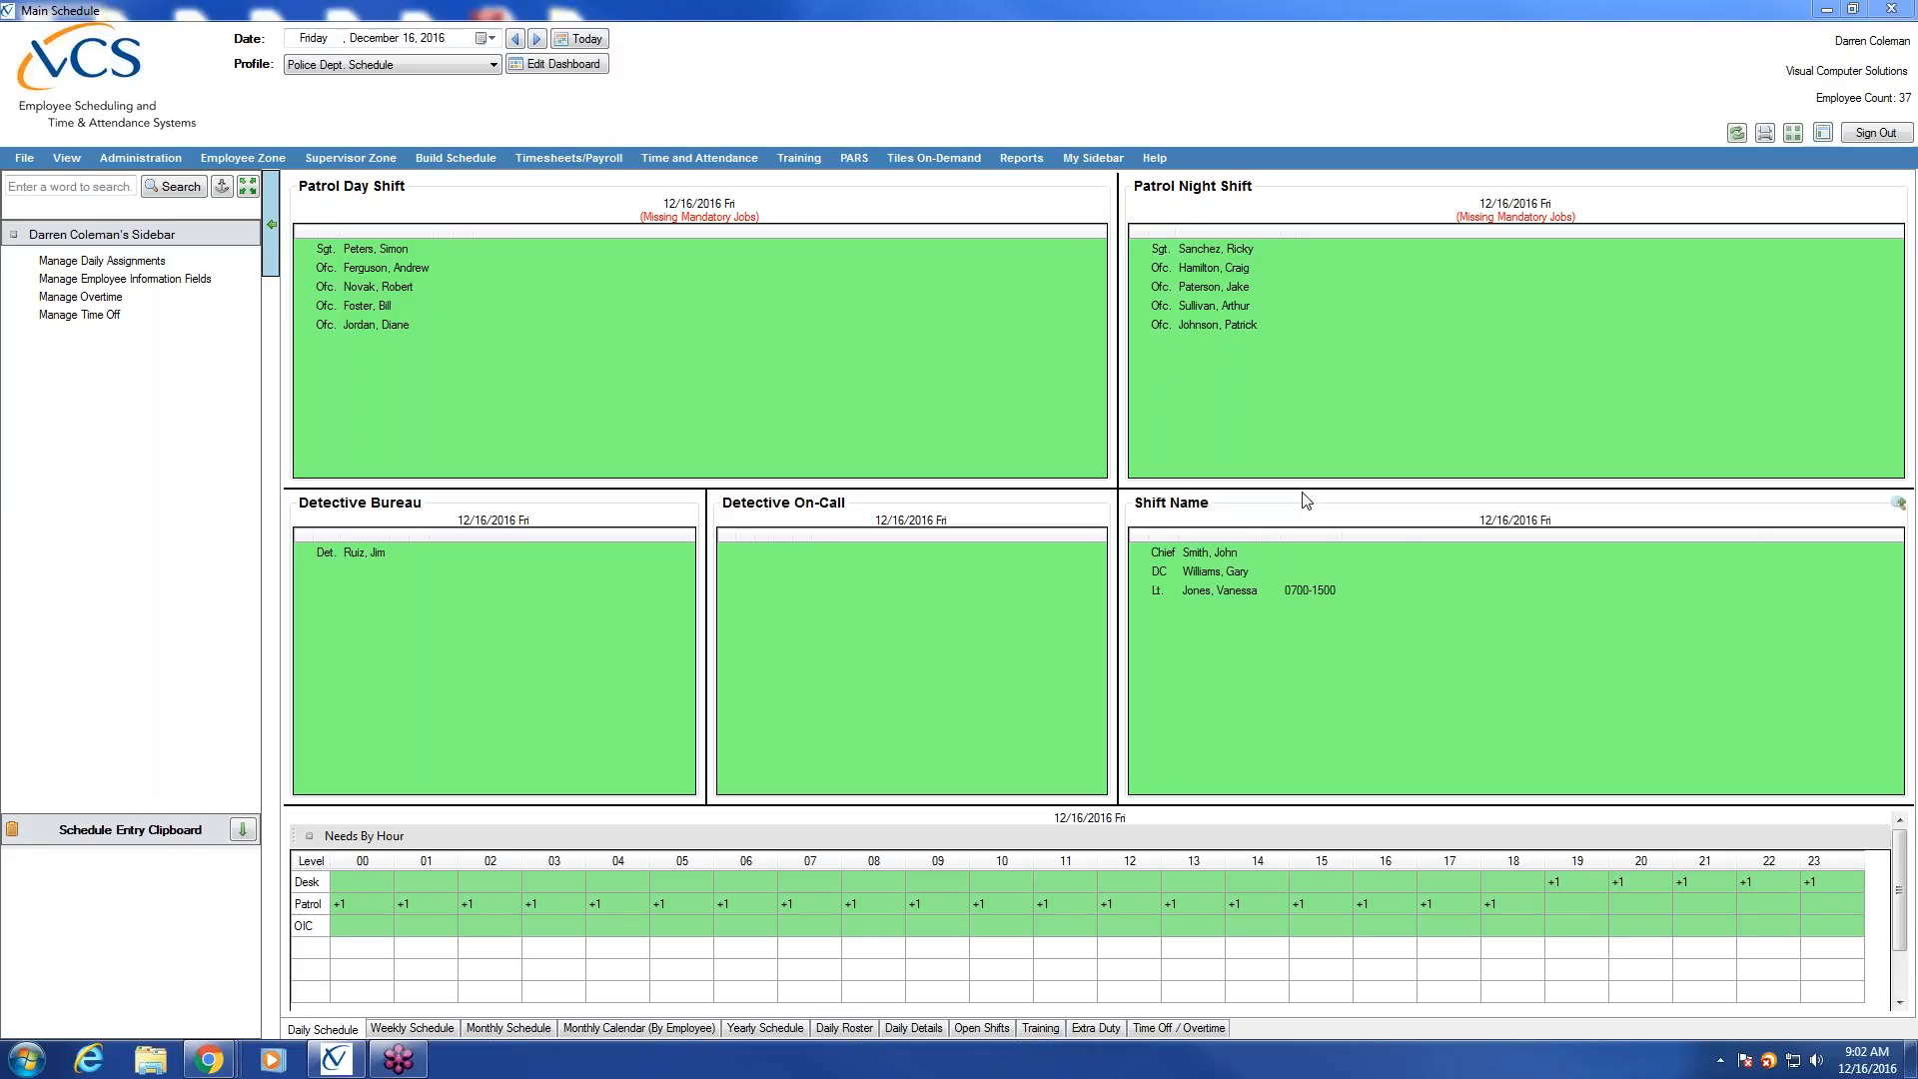
# View the department's weekly schedule, monthly schedule and monthly calendar by employee.
pyautogui.click(420, 1032)
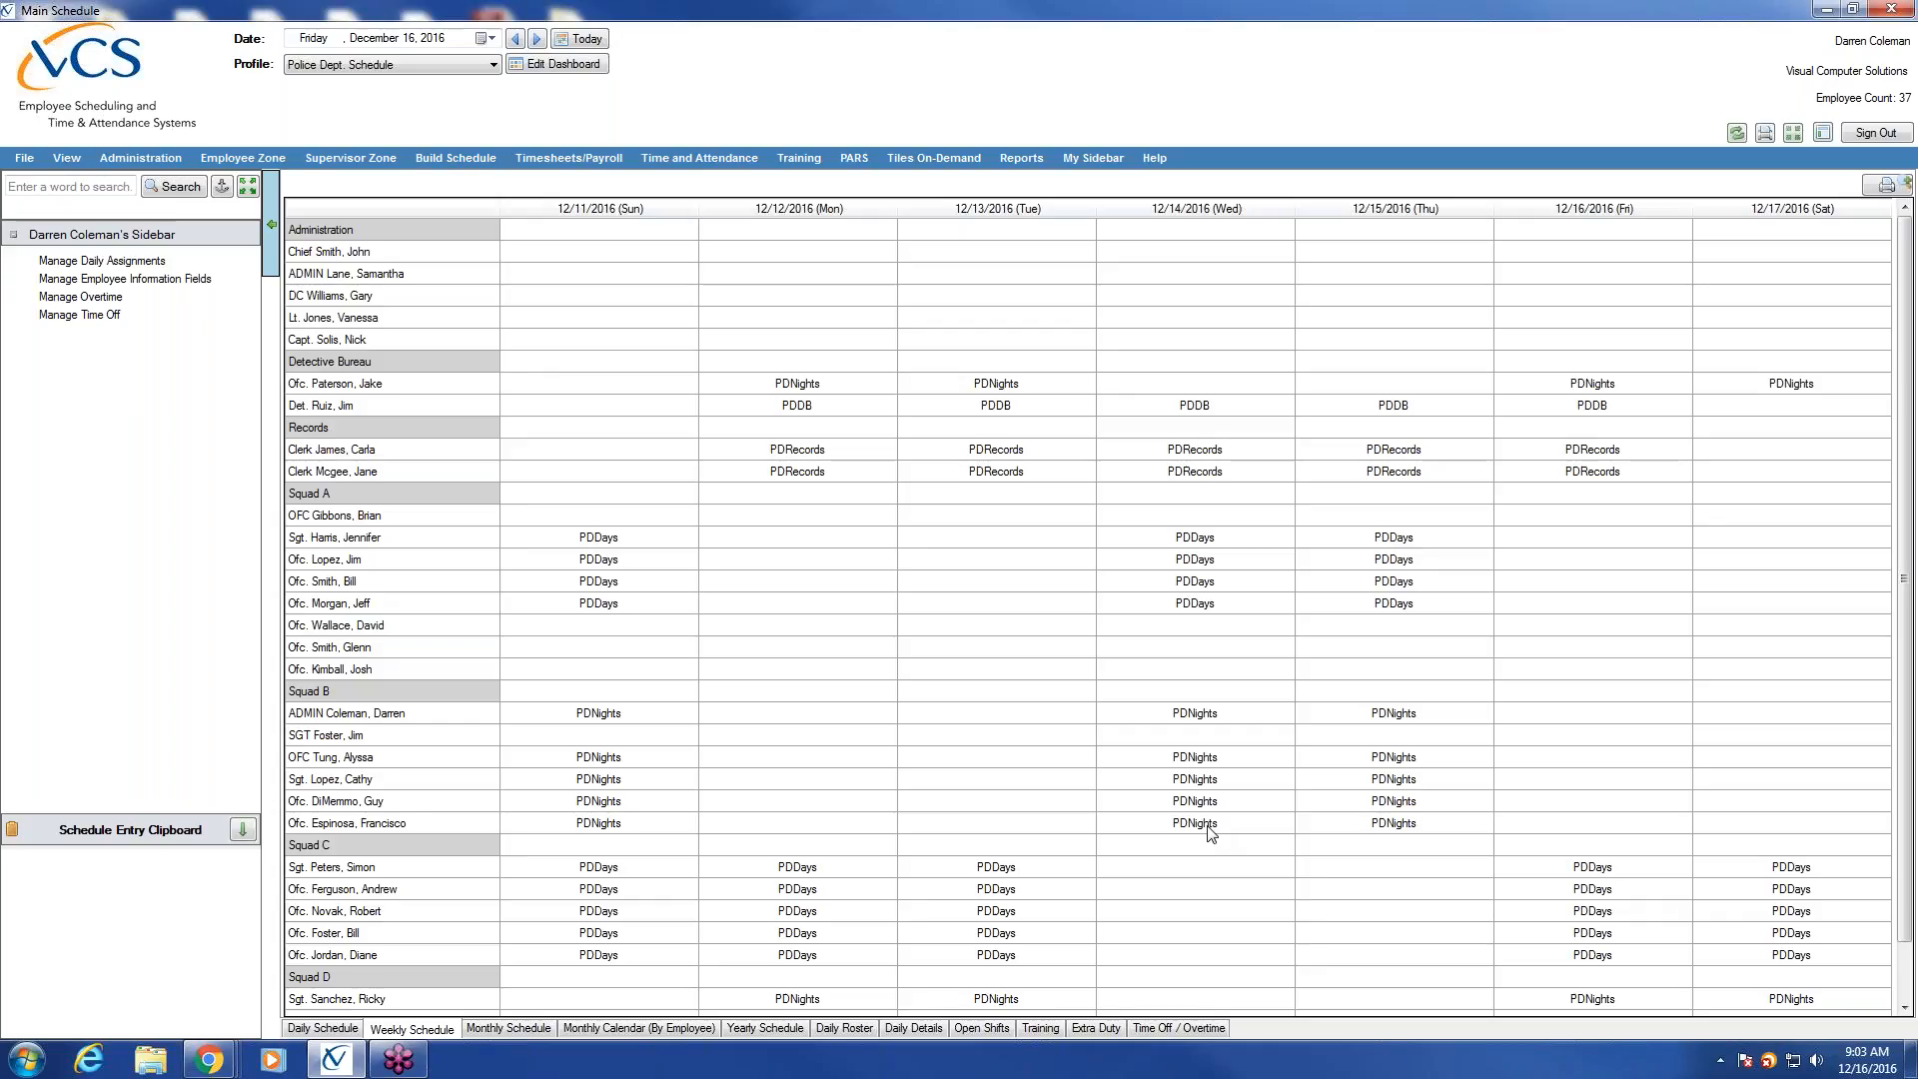
pyautogui.click(525, 1029)
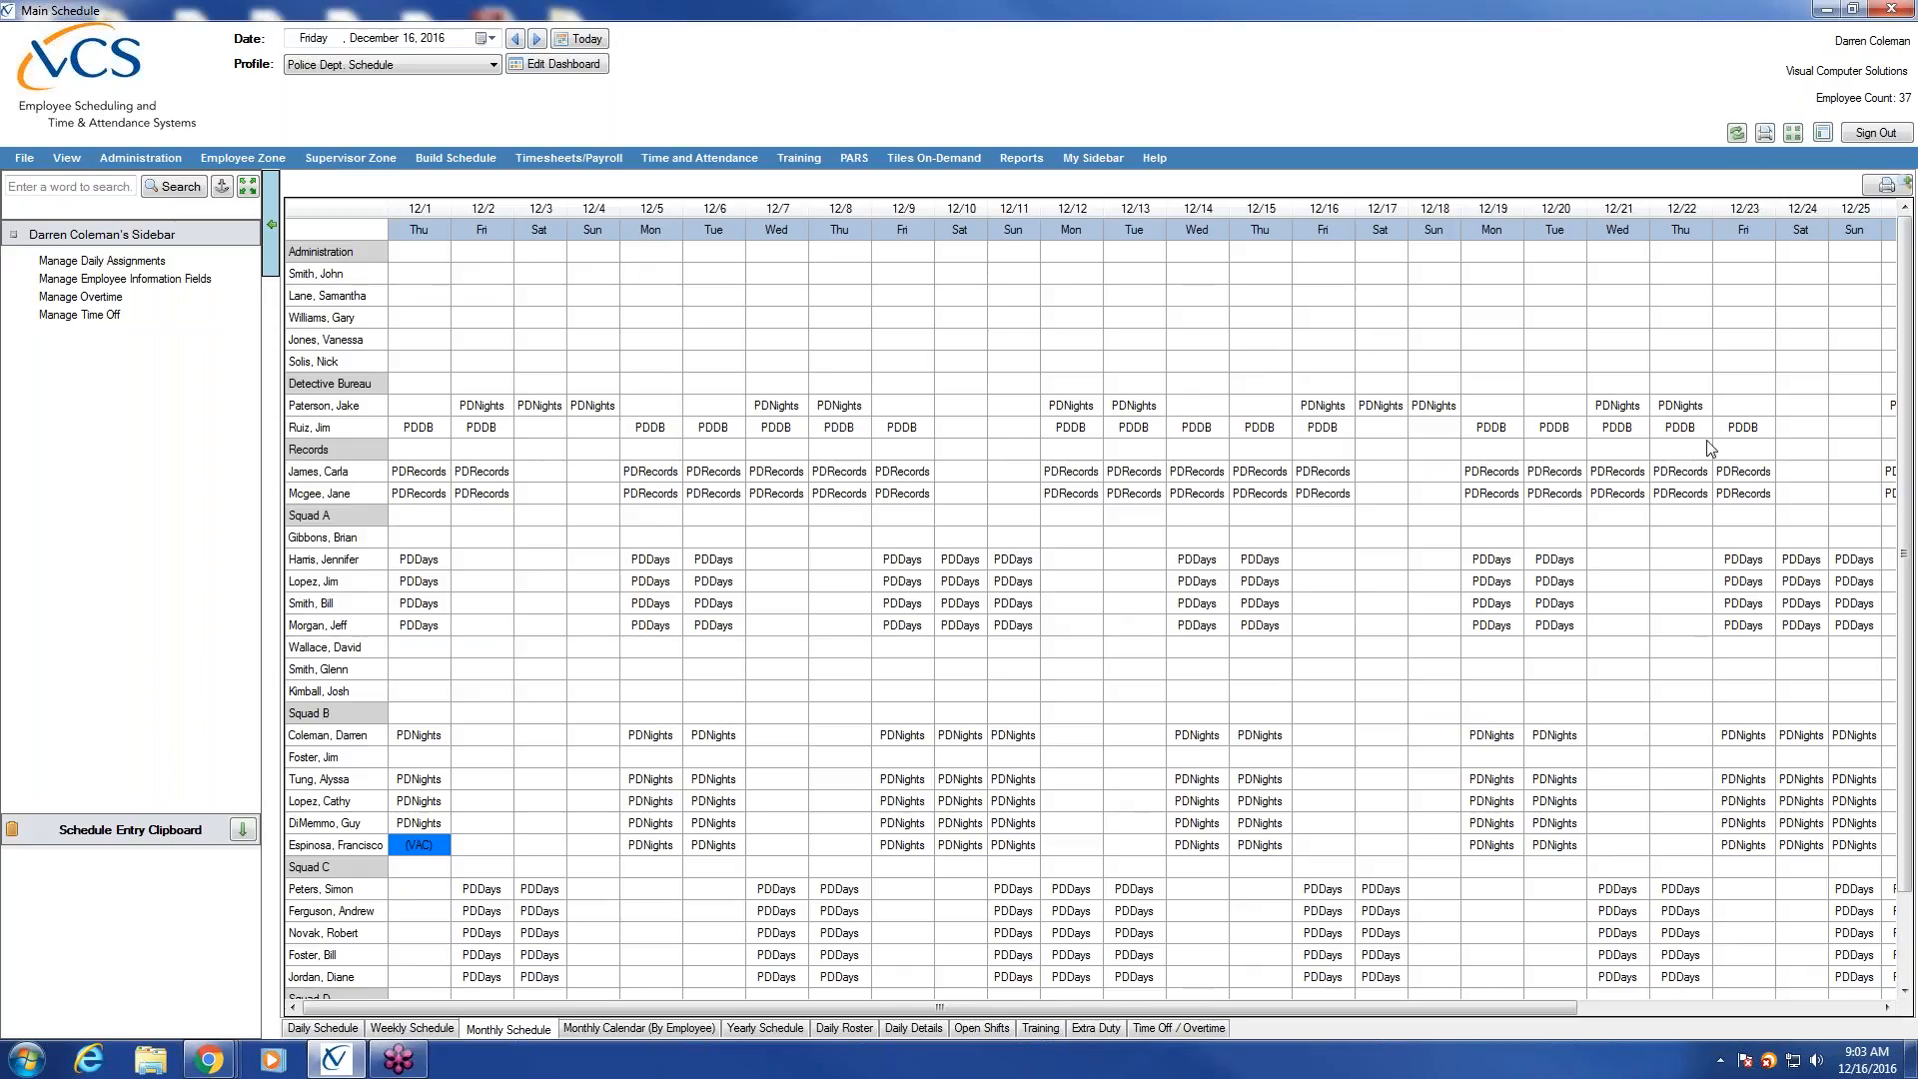
pyautogui.click(637, 1029)
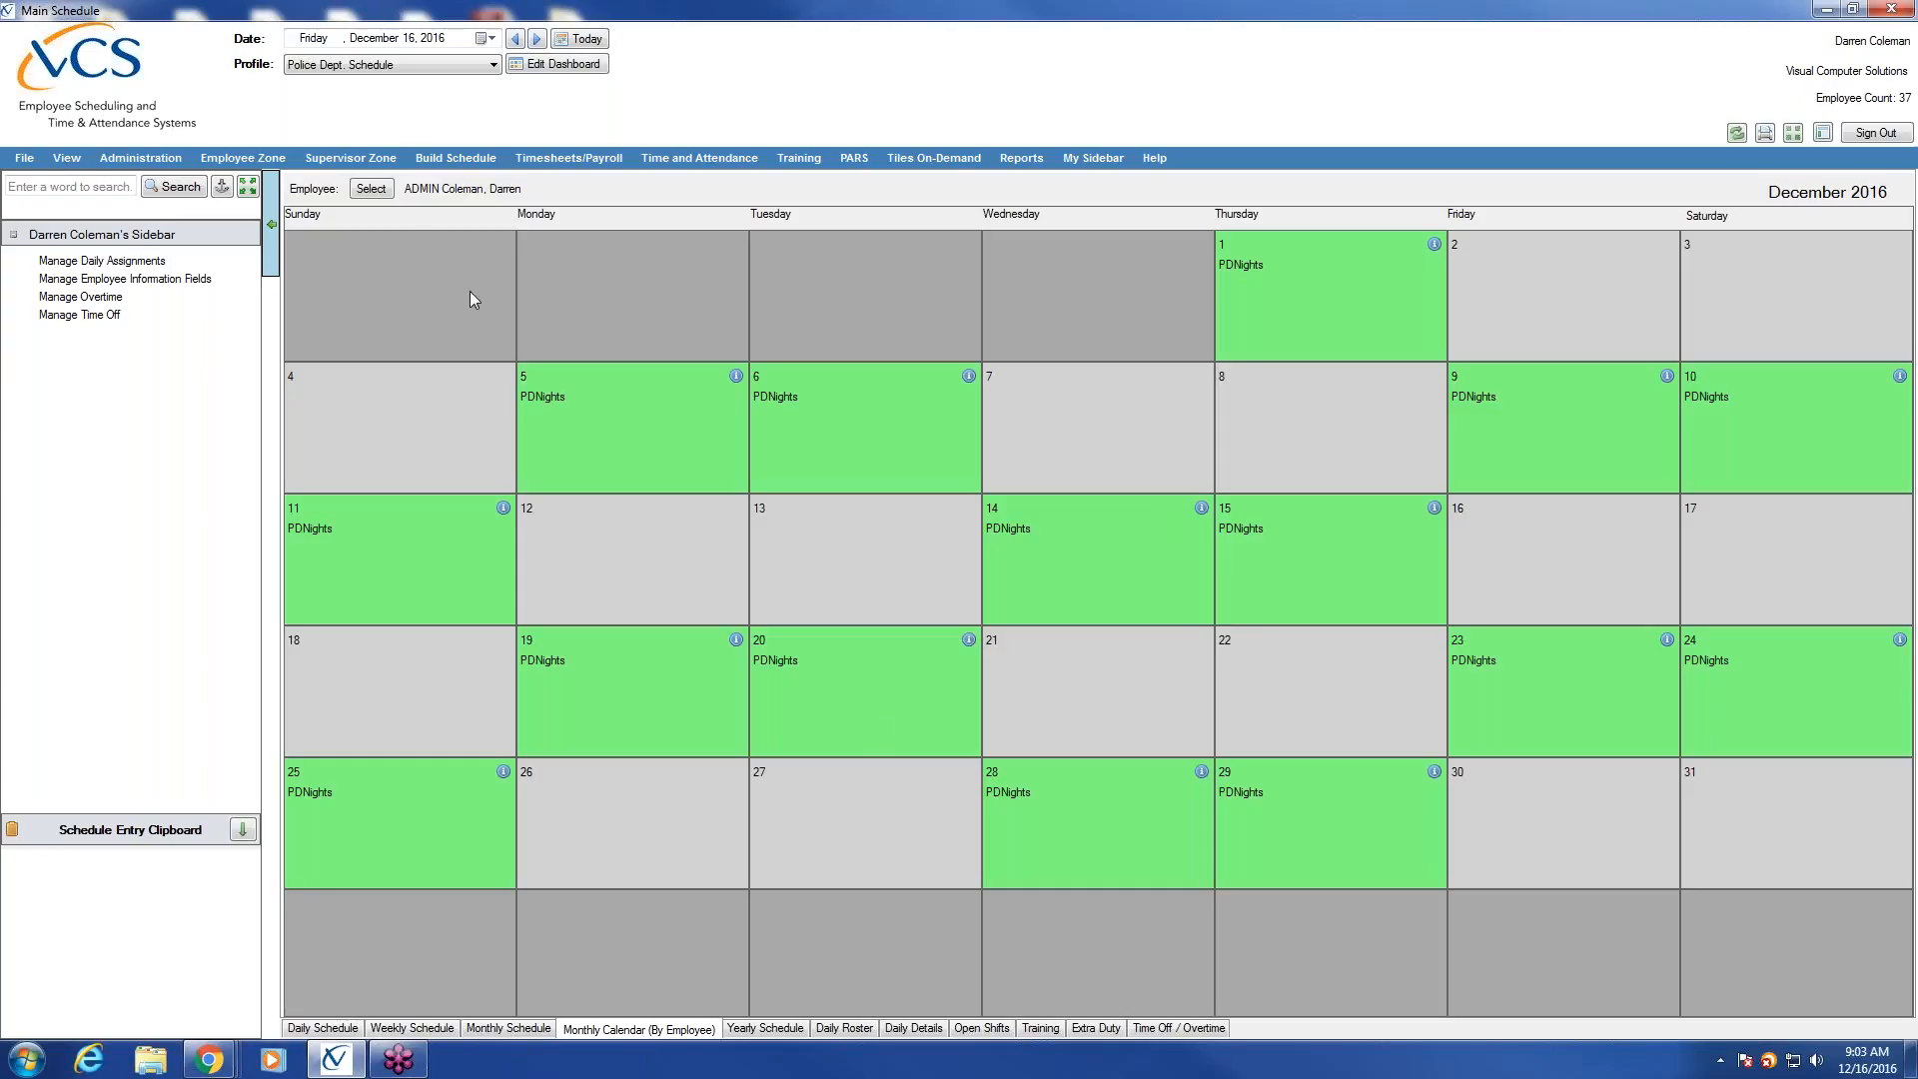
# Look up the second employee listed, an officer in Squad B, and display that officer's monthly calendar.
pyautogui.click(377, 190)
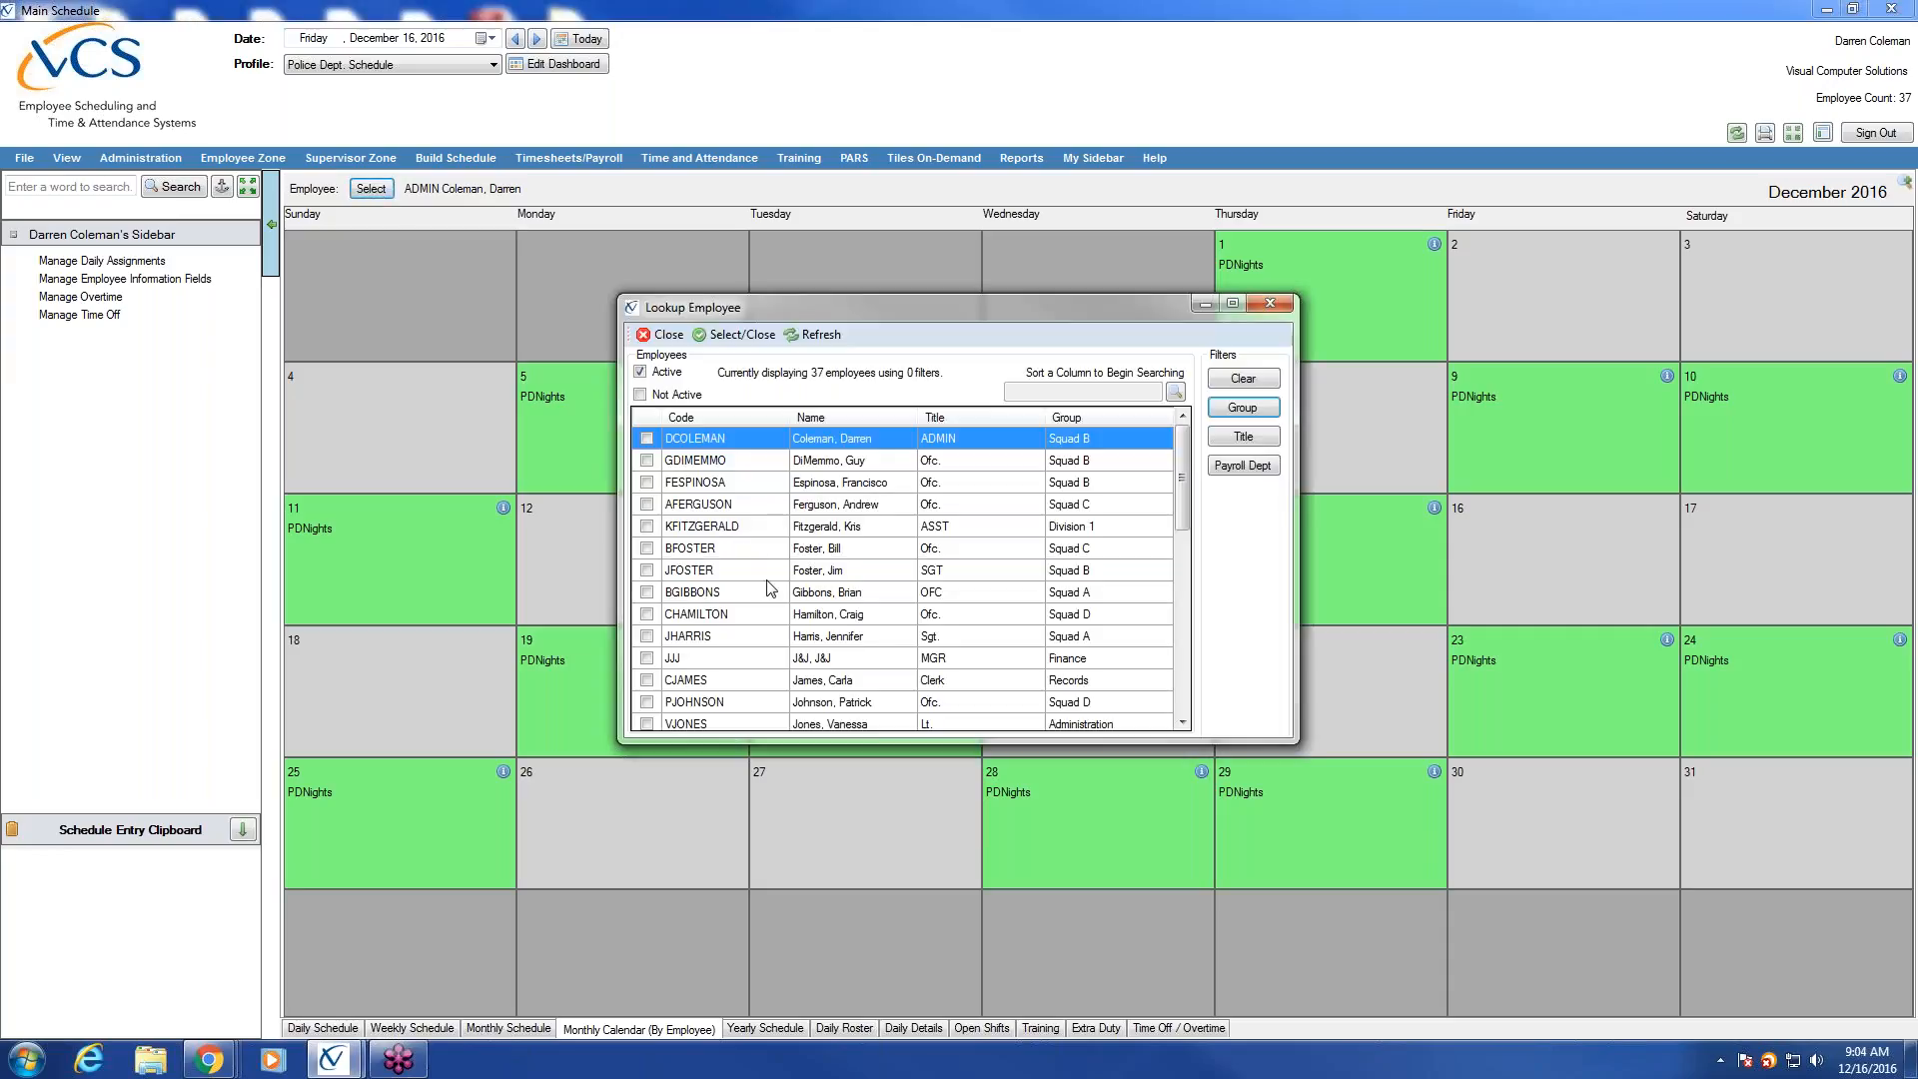
pyautogui.click(647, 461)
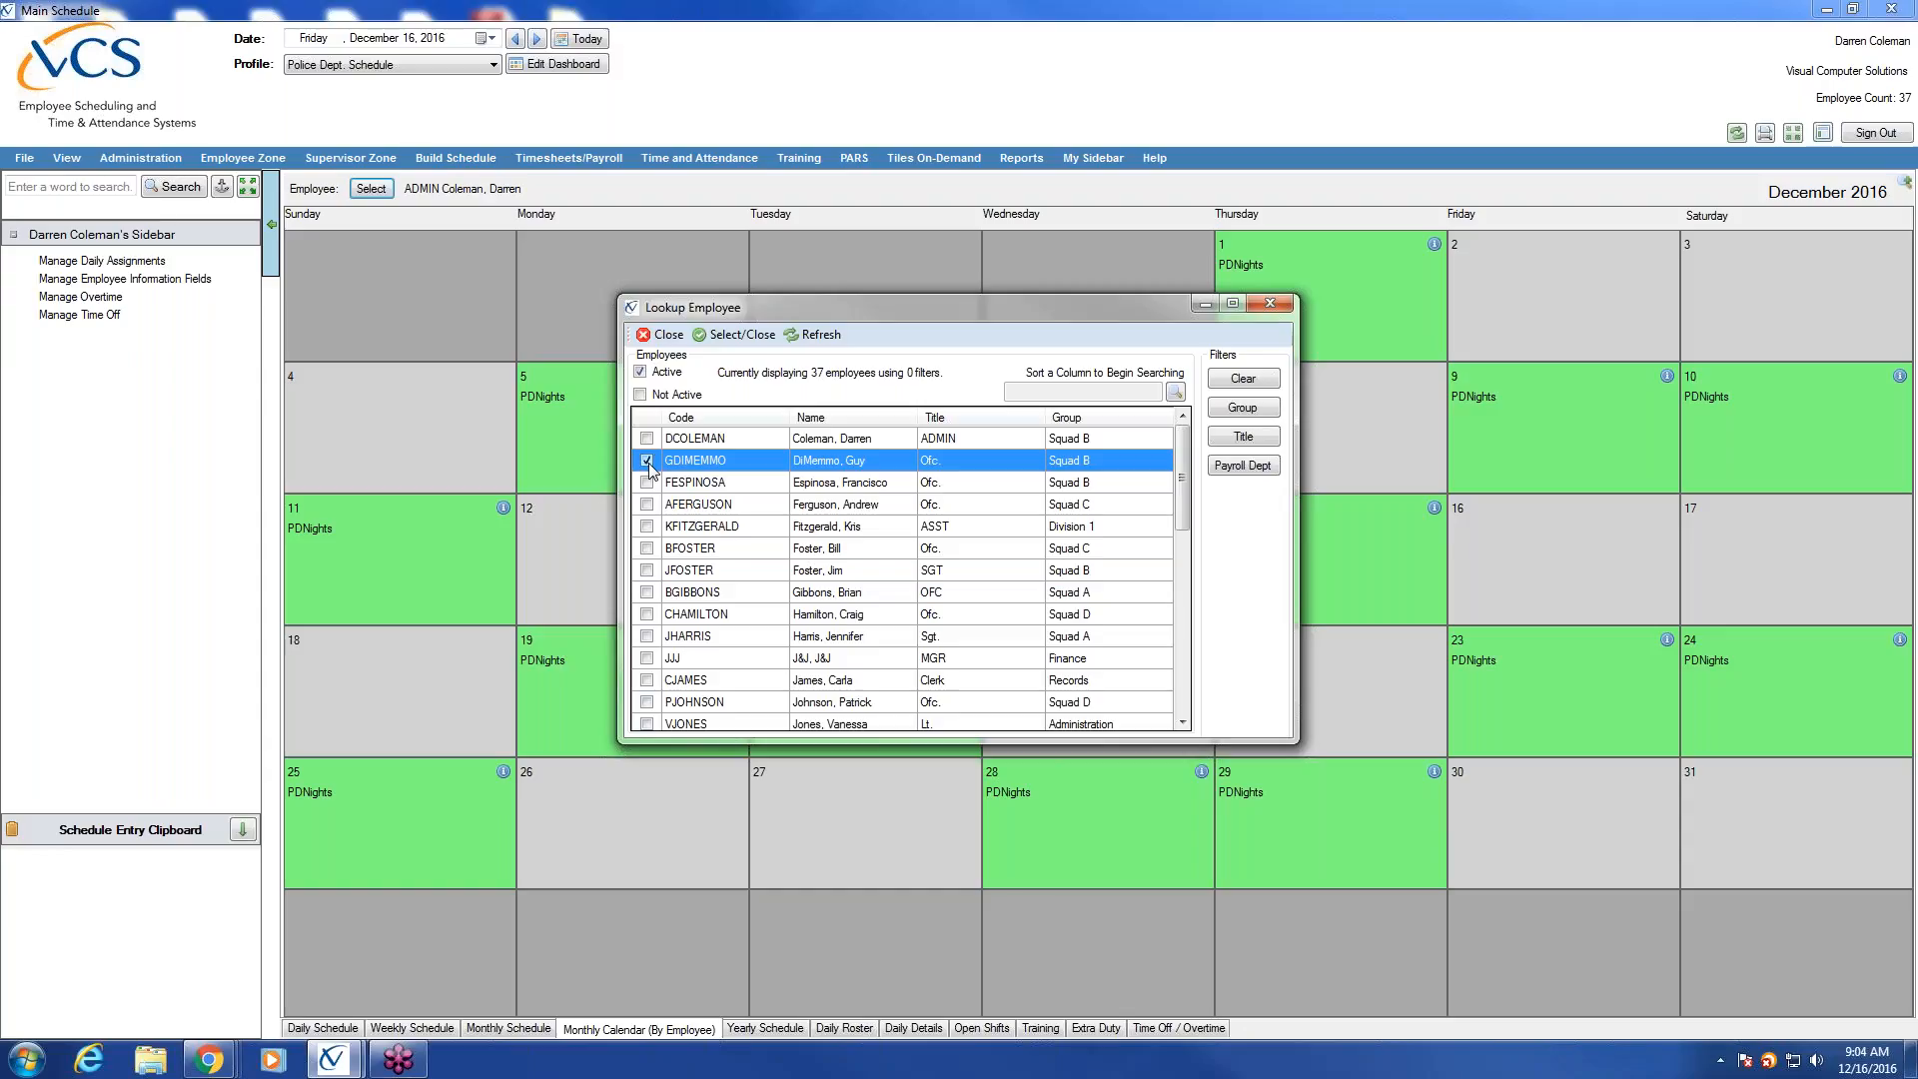
pyautogui.click(734, 335)
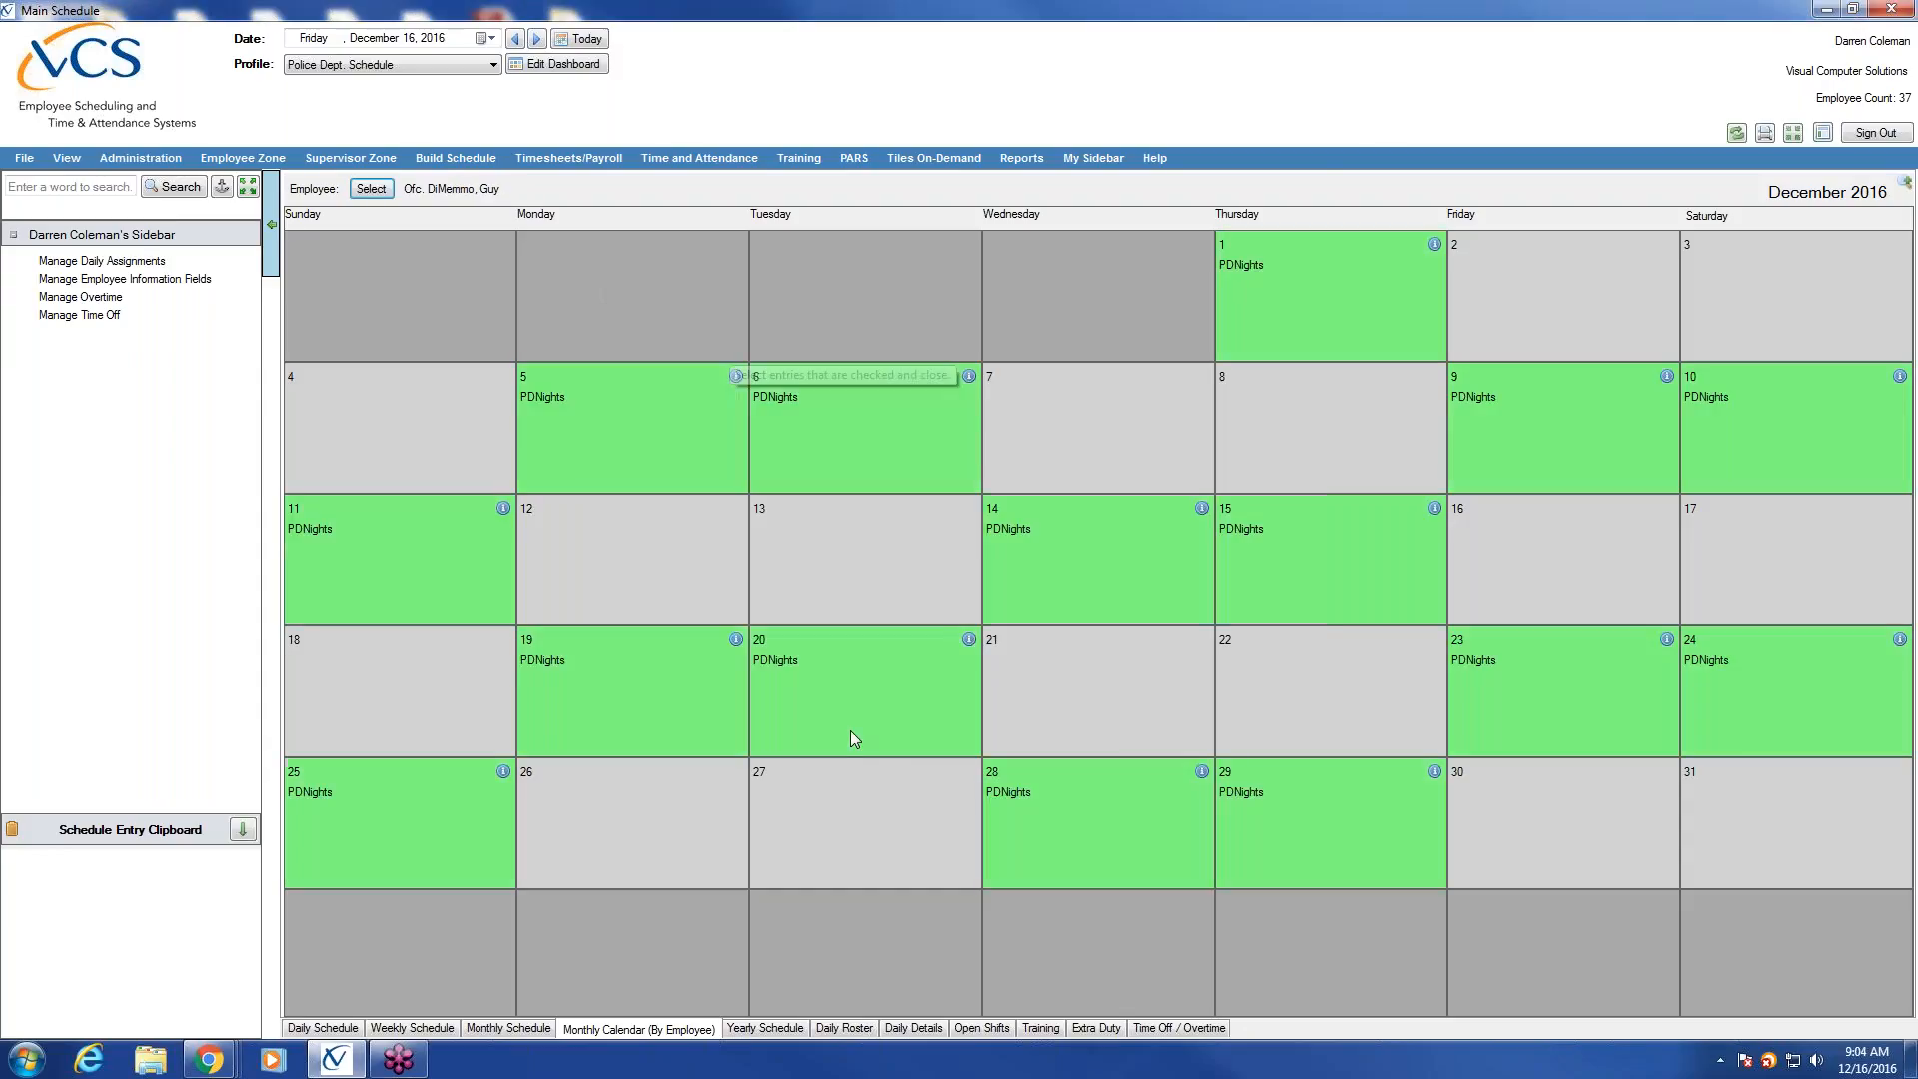
# View the yearly schedule for the same Squad B officer.
pyautogui.click(780, 1030)
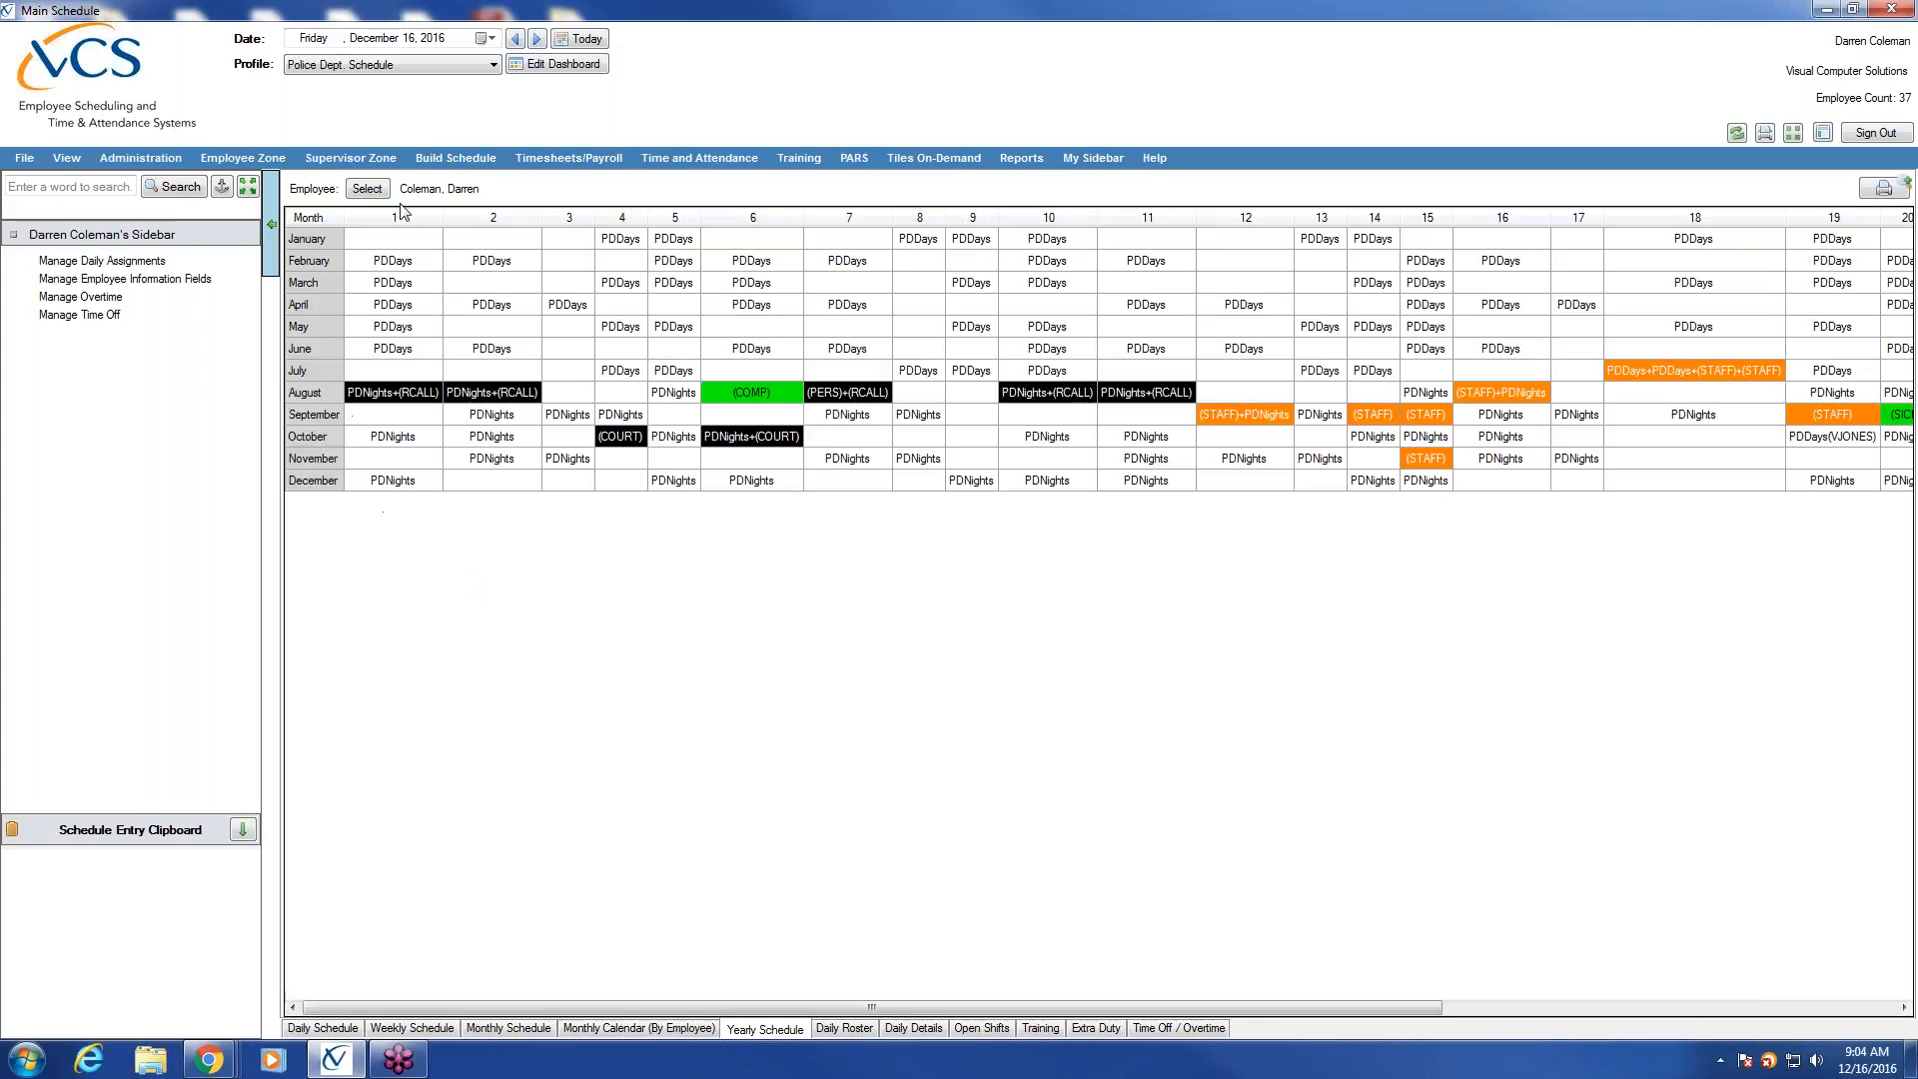
pyautogui.click(366, 192)
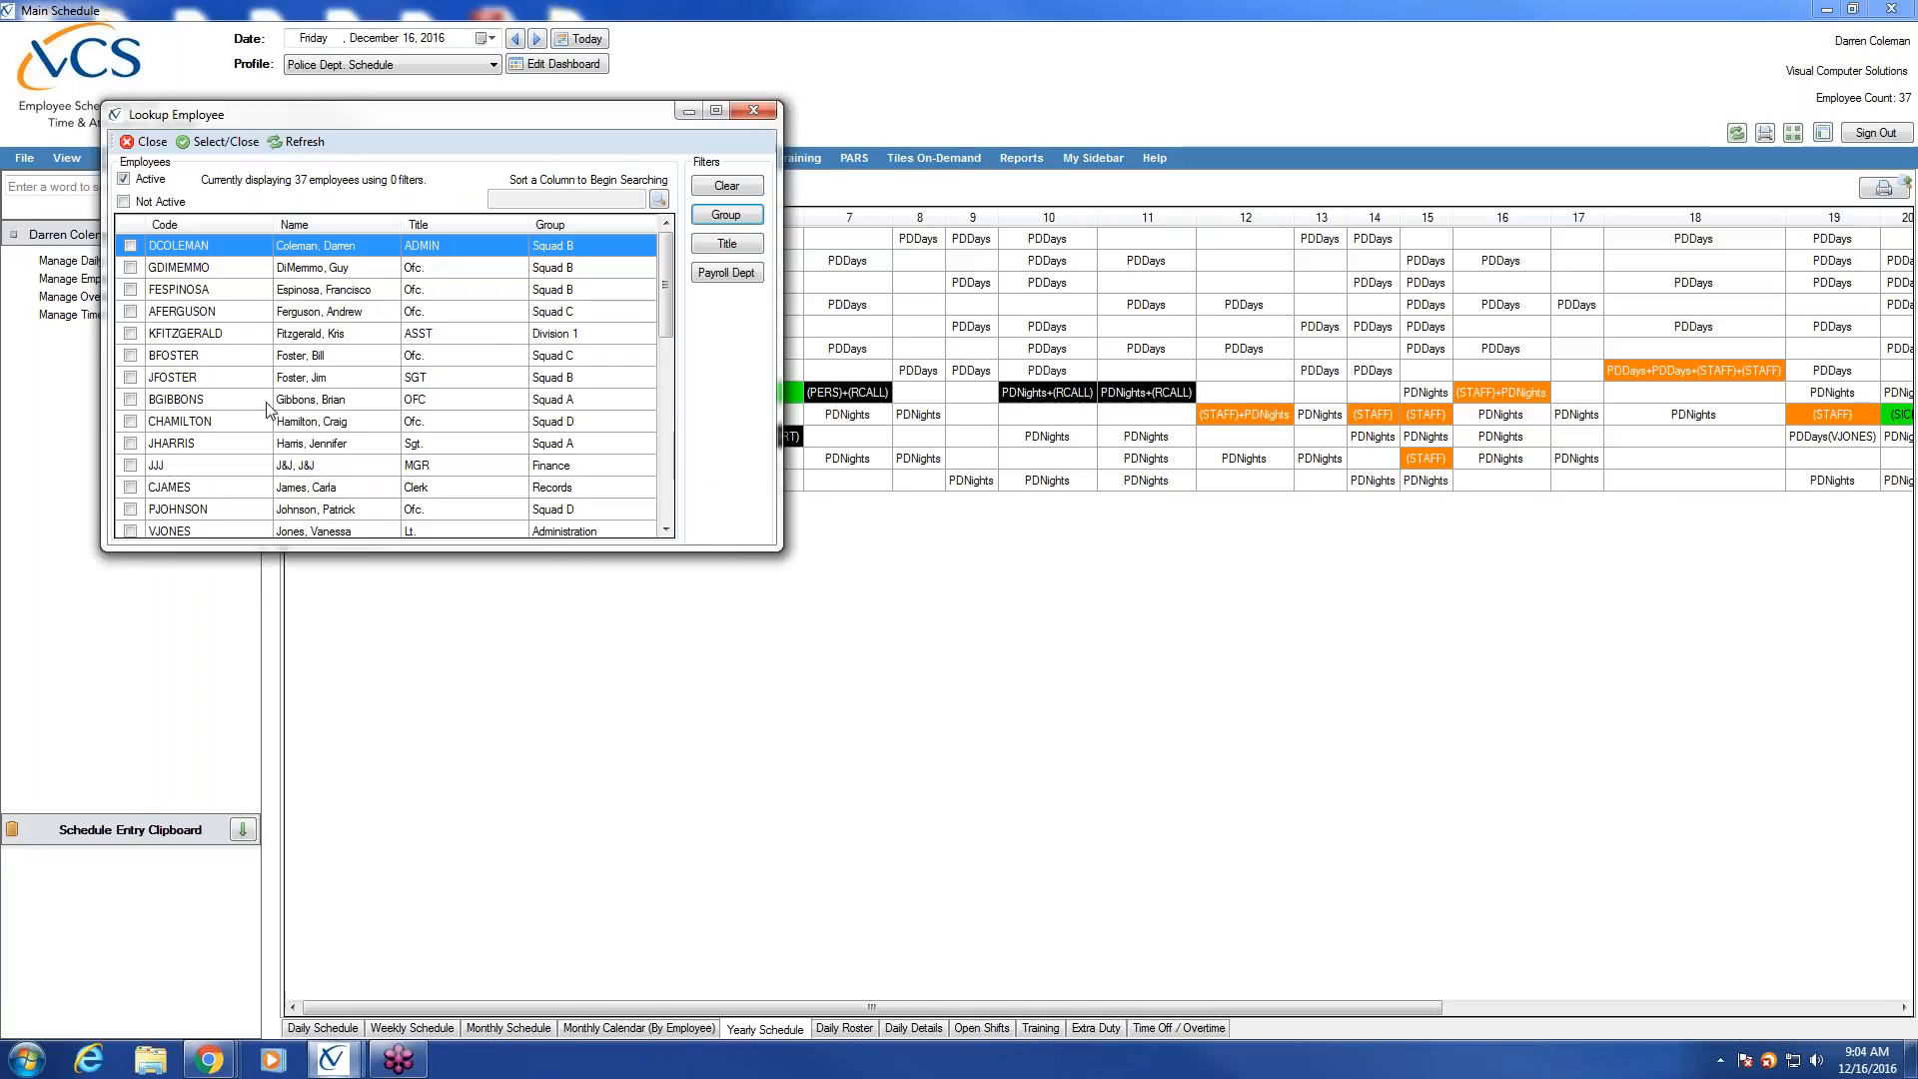
pyautogui.doubleClick(130, 265)
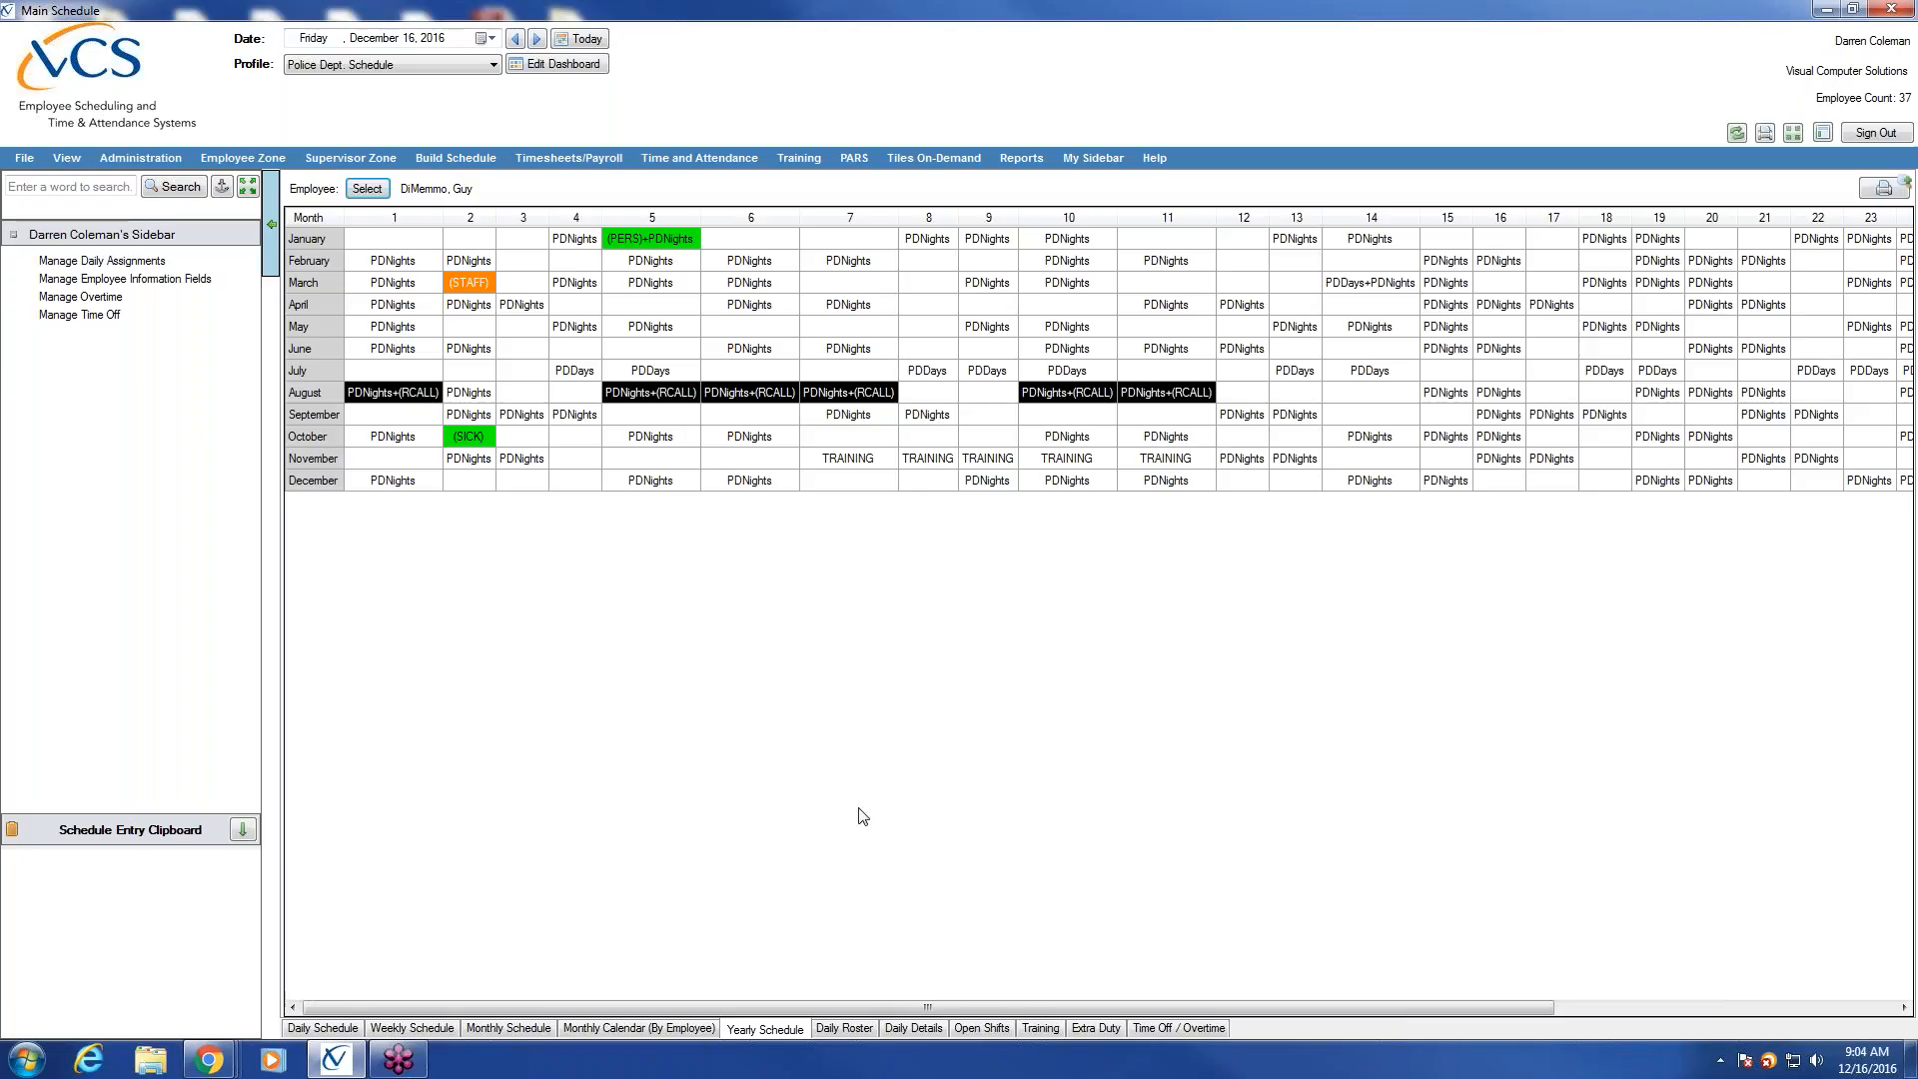
# View the daily roster, revisit the weekly and monthly views, and return to the daily schedule.
pyautogui.click(837, 1030)
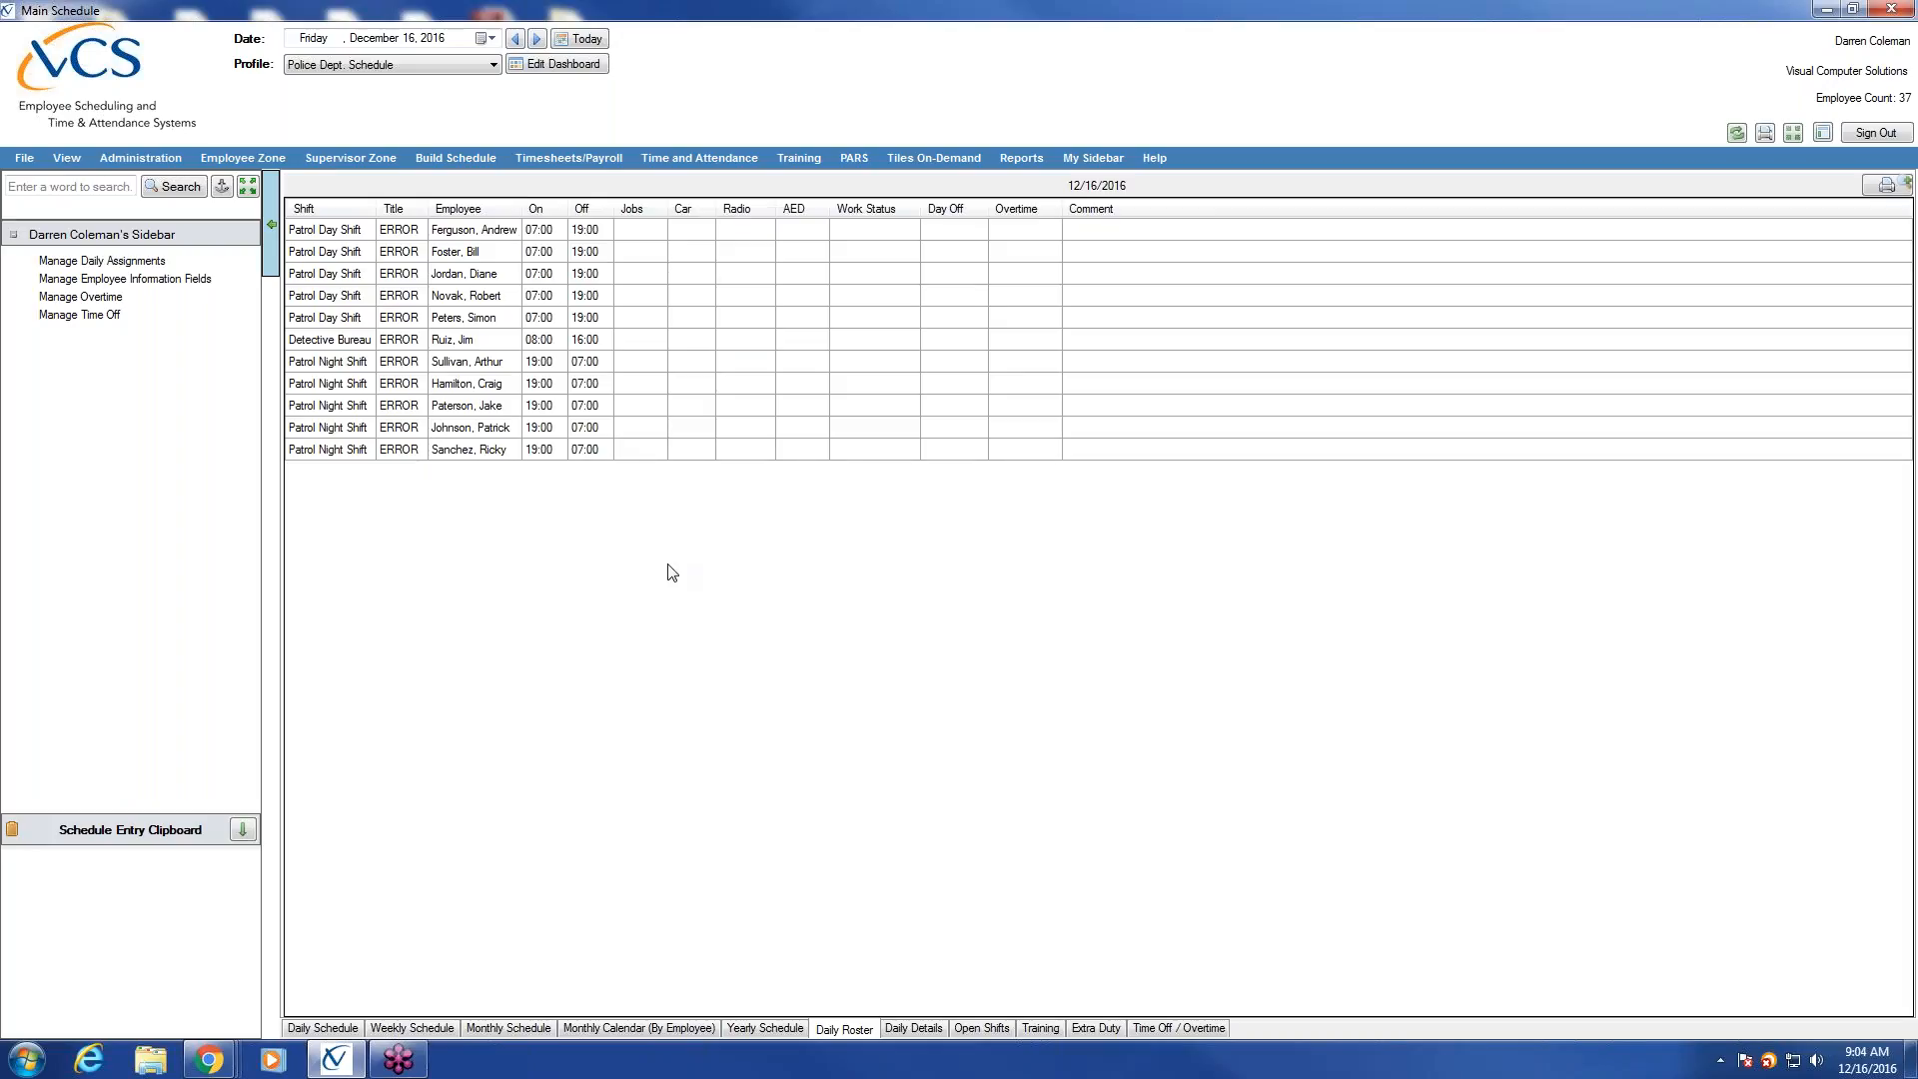
pyautogui.click(322, 1031)
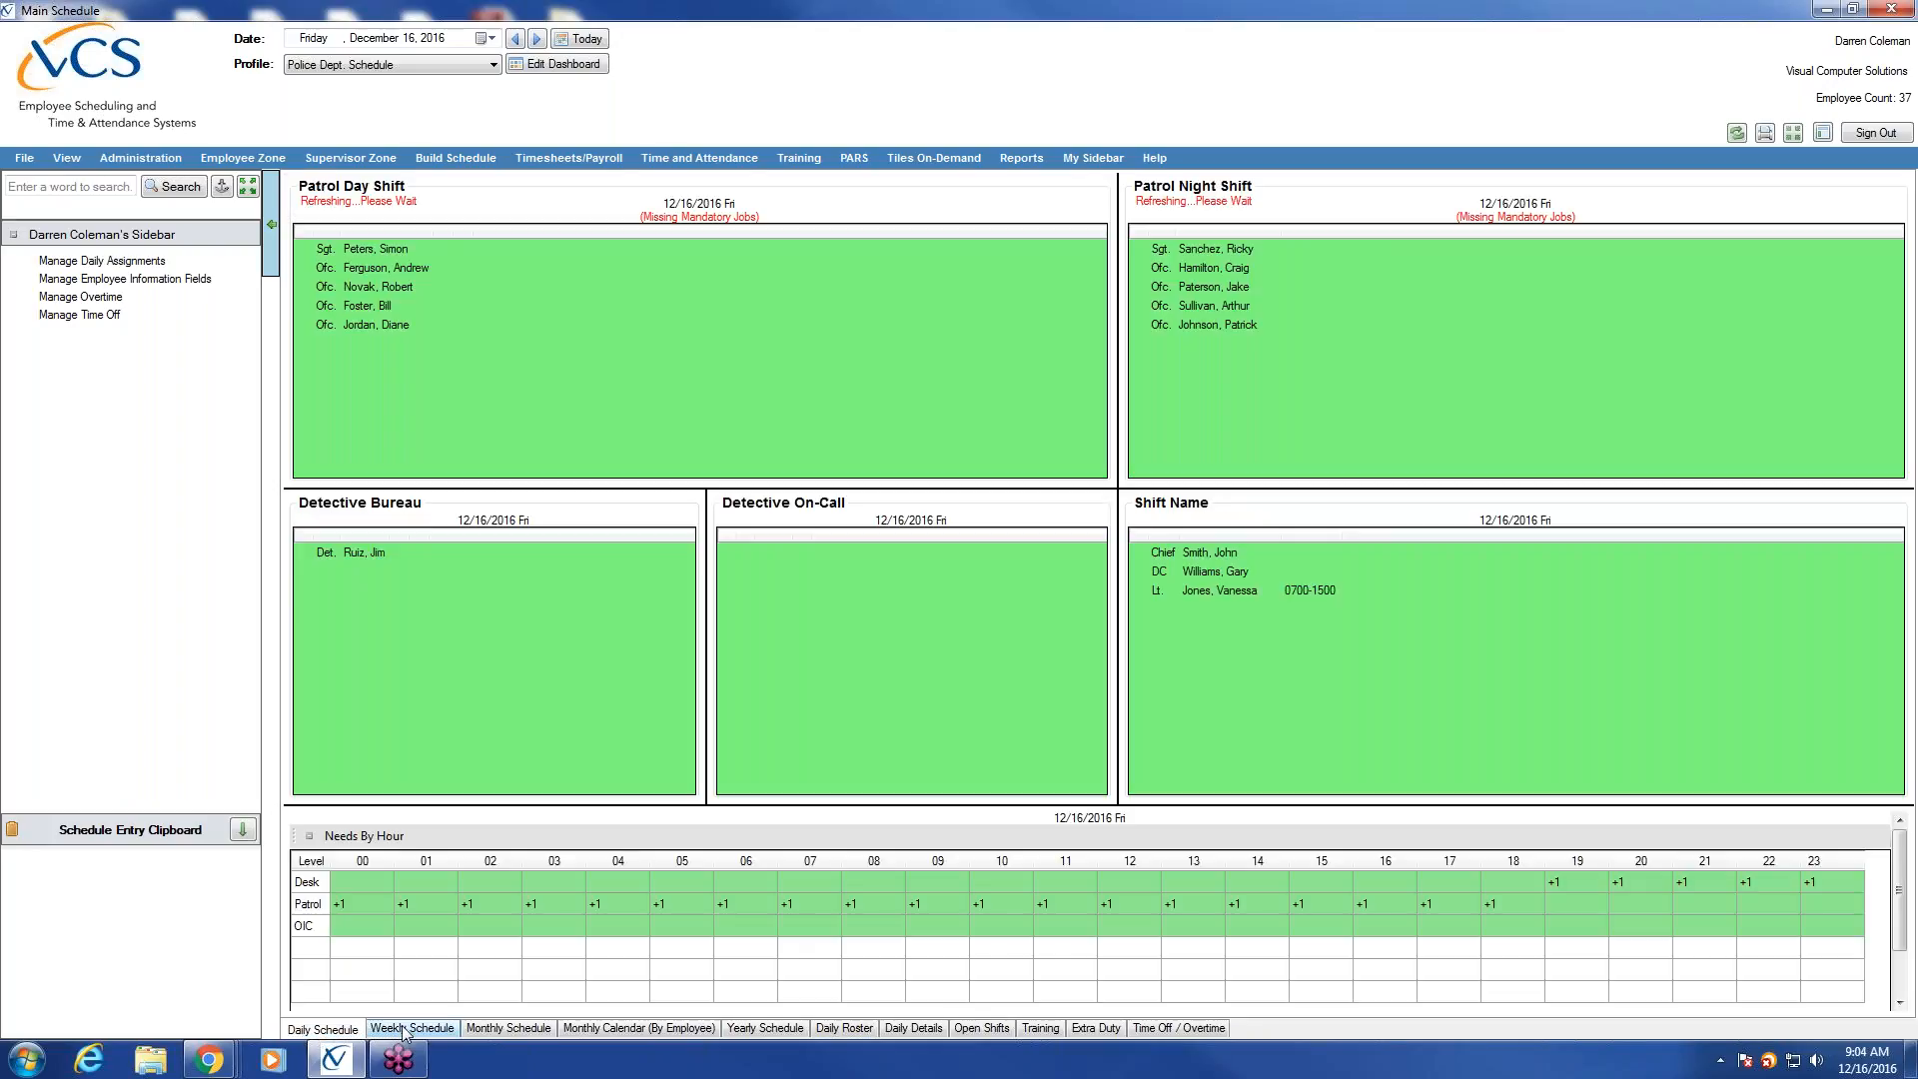
pyautogui.click(390, 1029)
pyautogui.click(524, 1028)
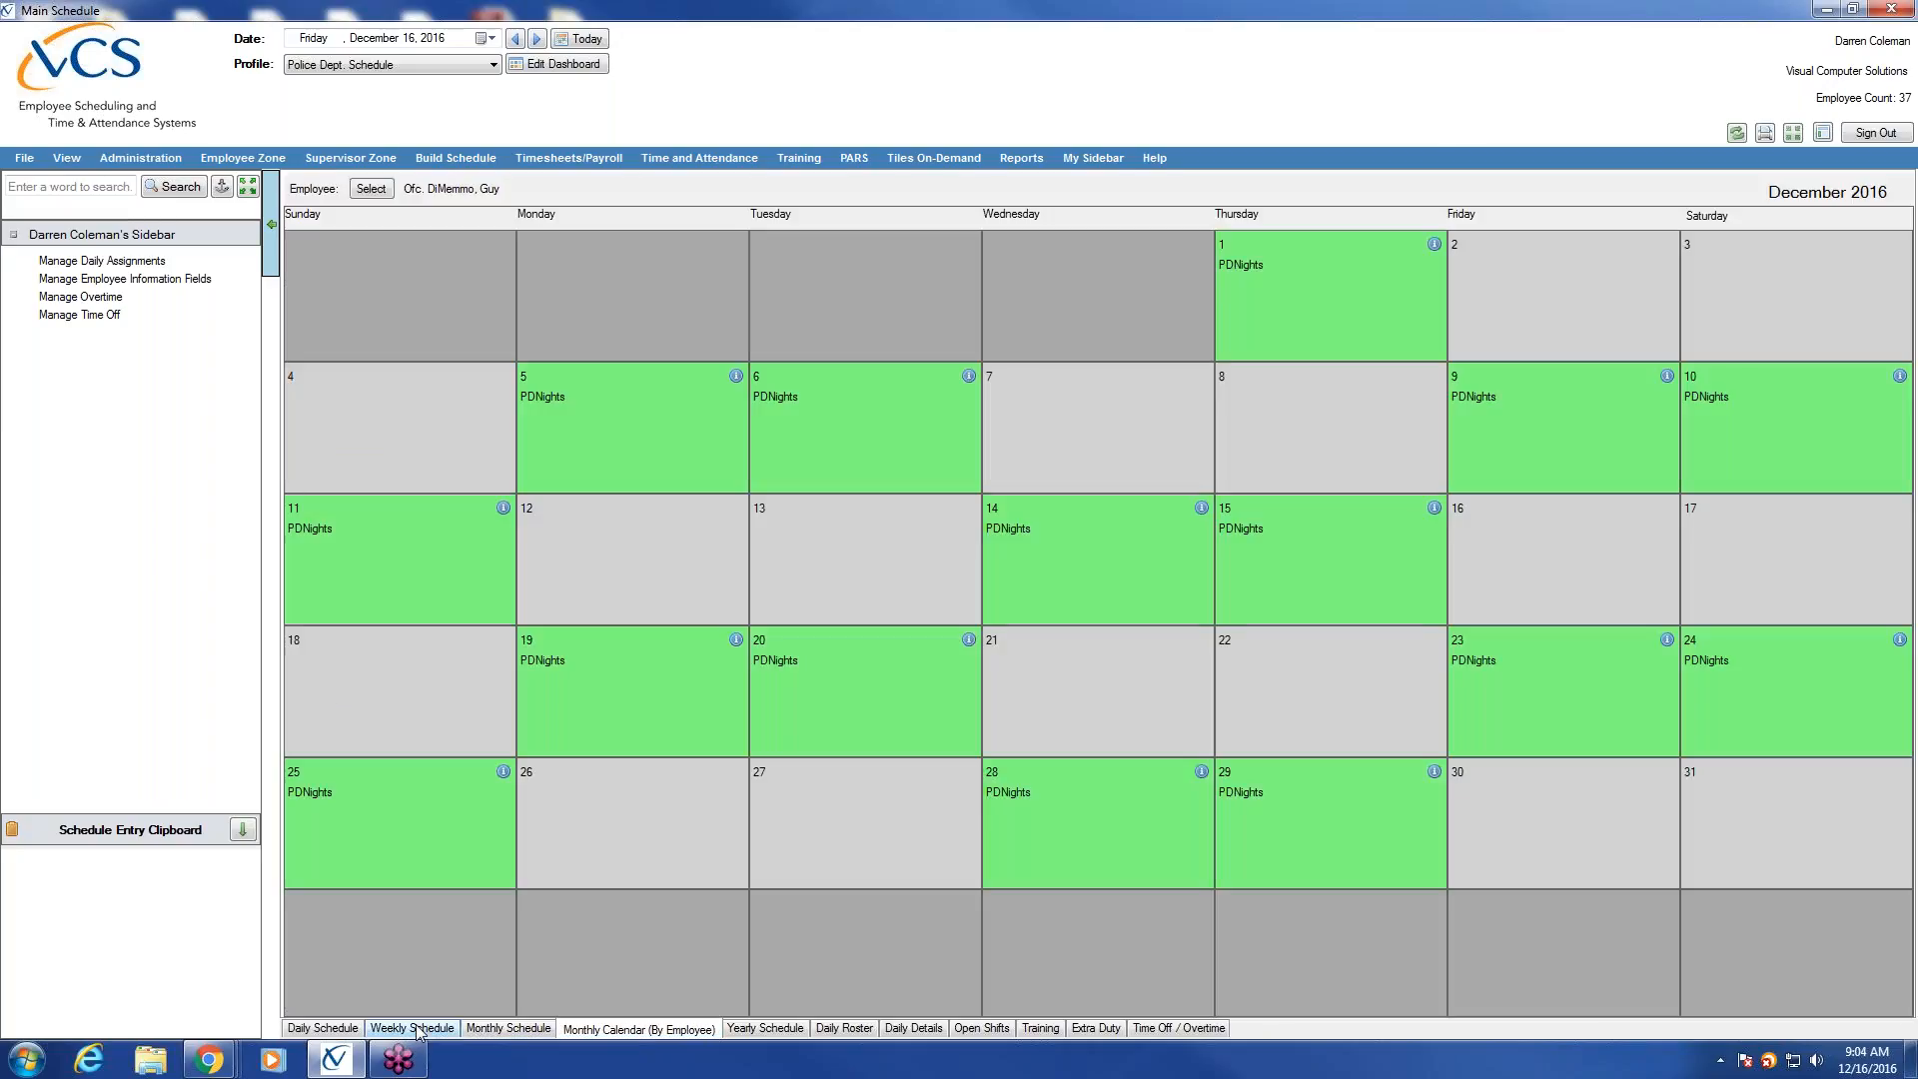
pyautogui.click(417, 1029)
pyautogui.click(341, 1032)
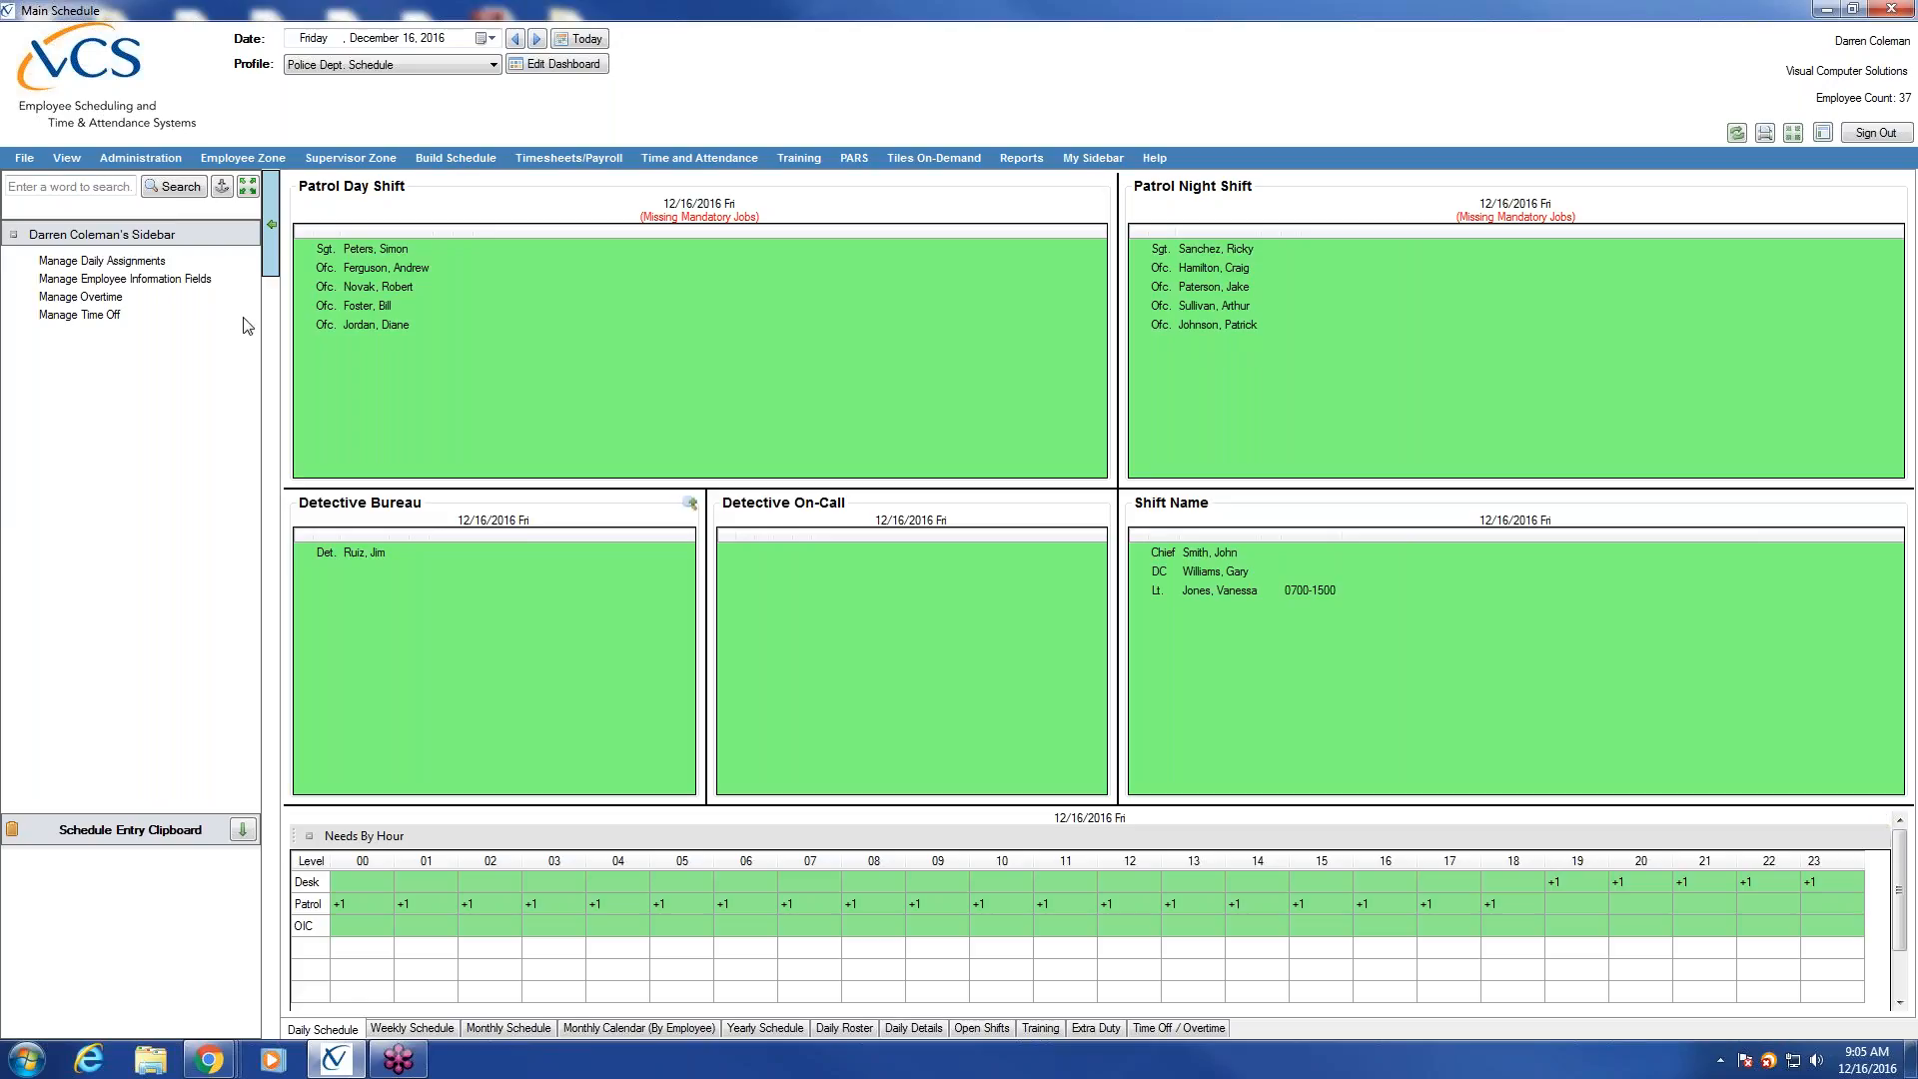
# Start editing the dashboard and add a new profile named "Twp. Scedule".
pyautogui.click(569, 64)
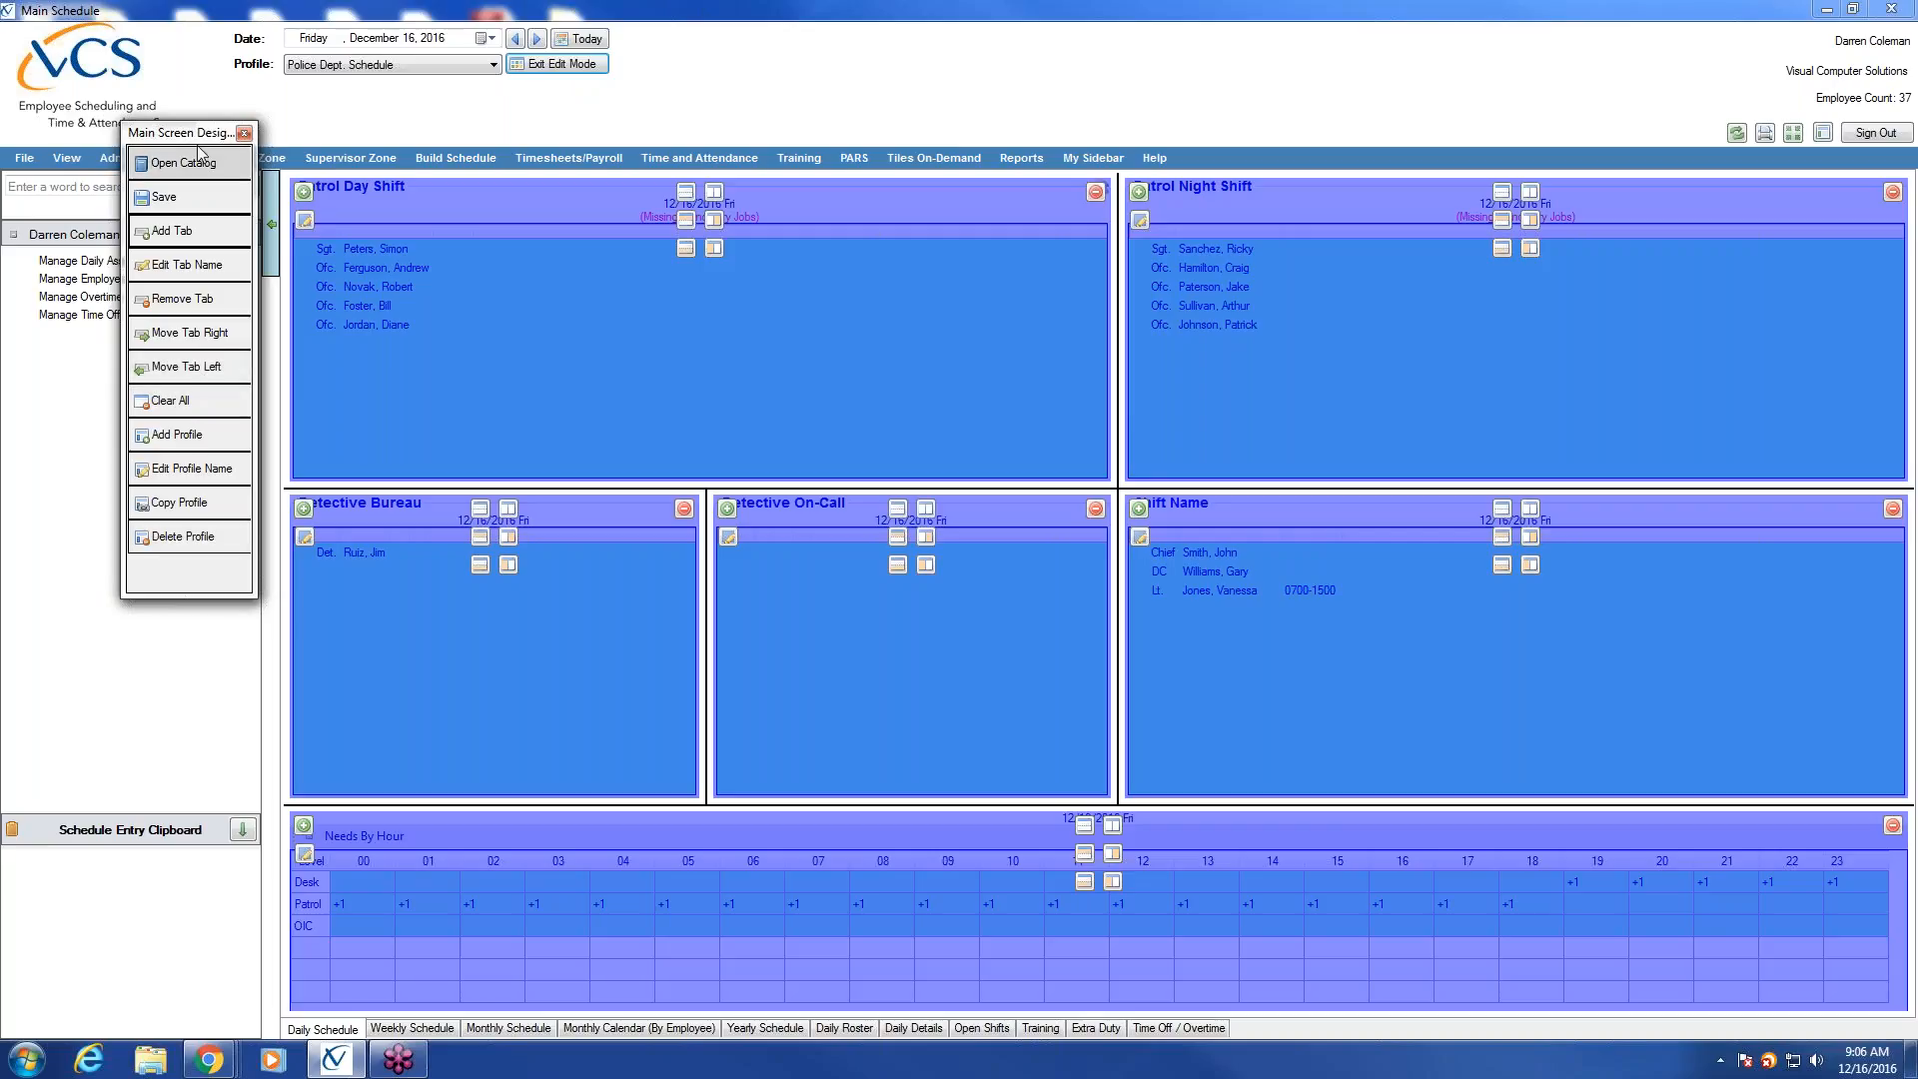
pyautogui.click(195, 442)
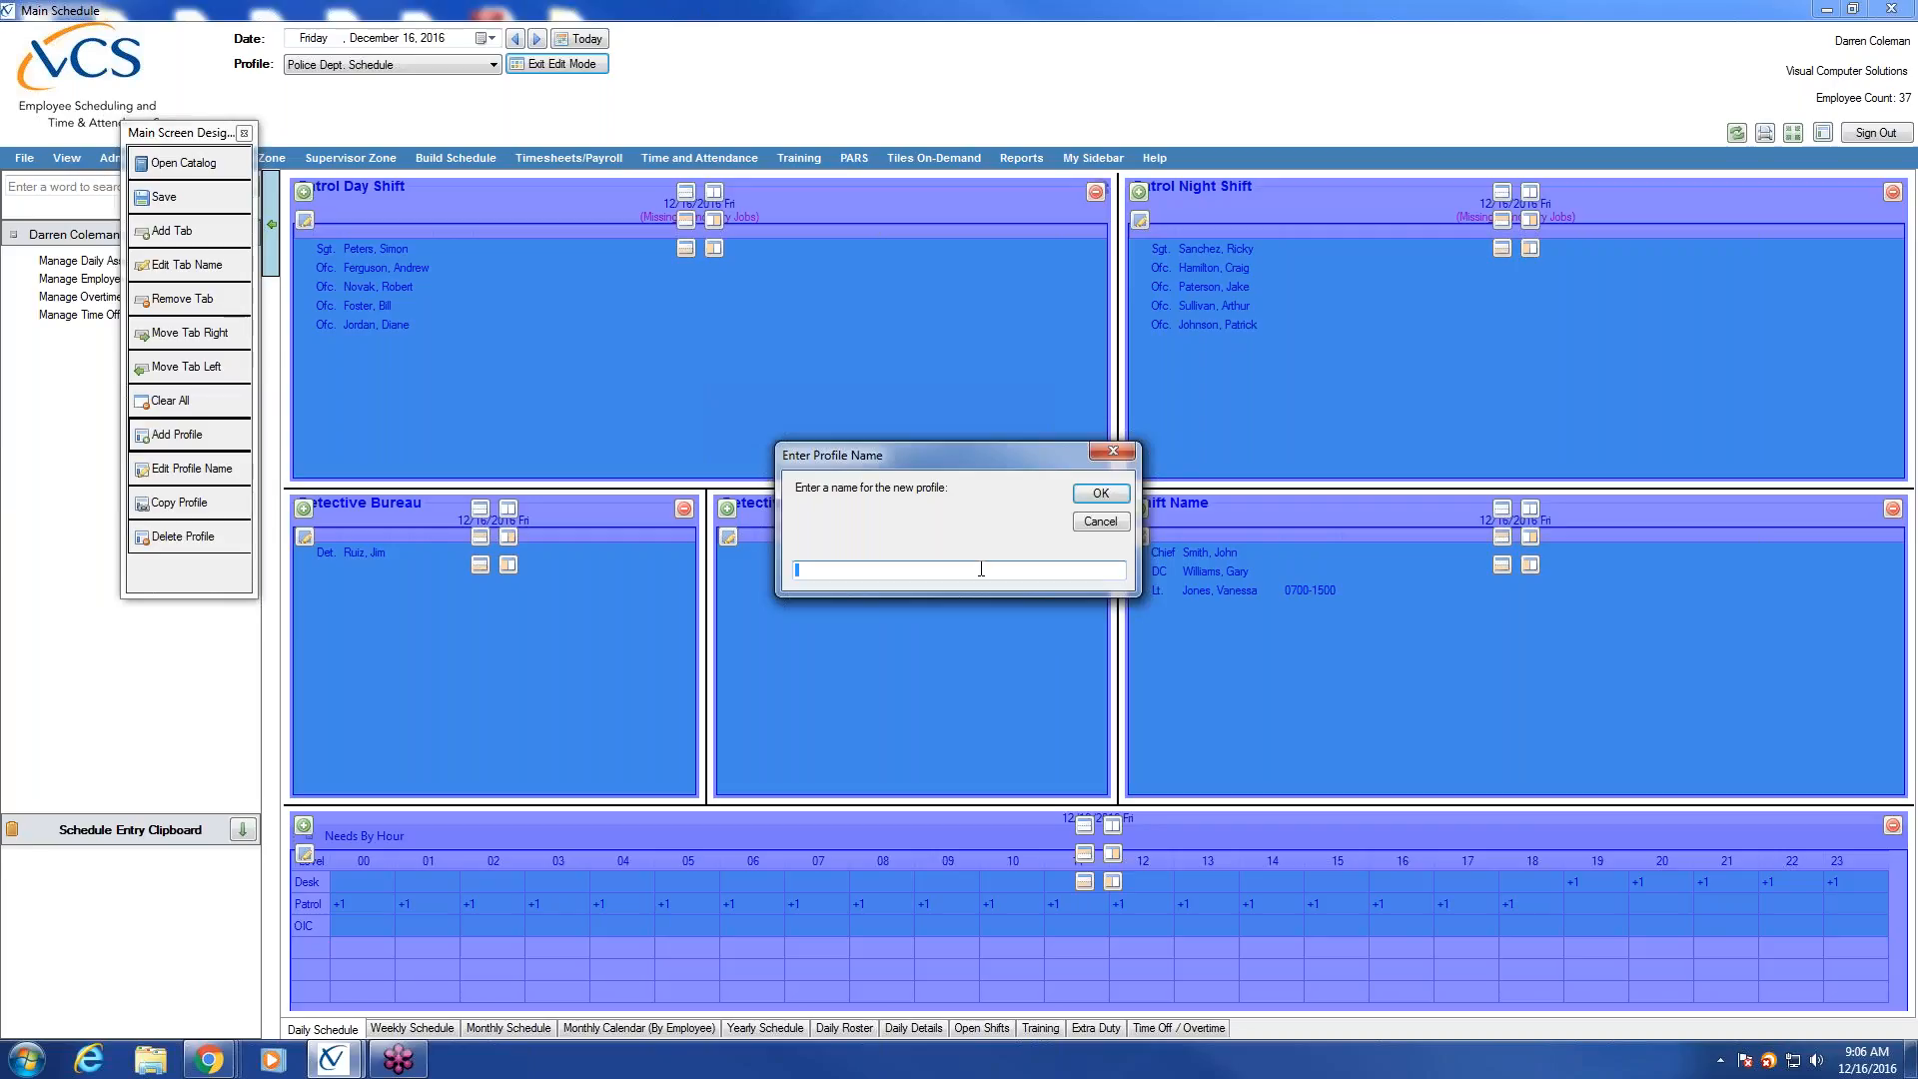
pyautogui.write('wp')
pyautogui.write('dule')
pyautogui.click(1101, 493)
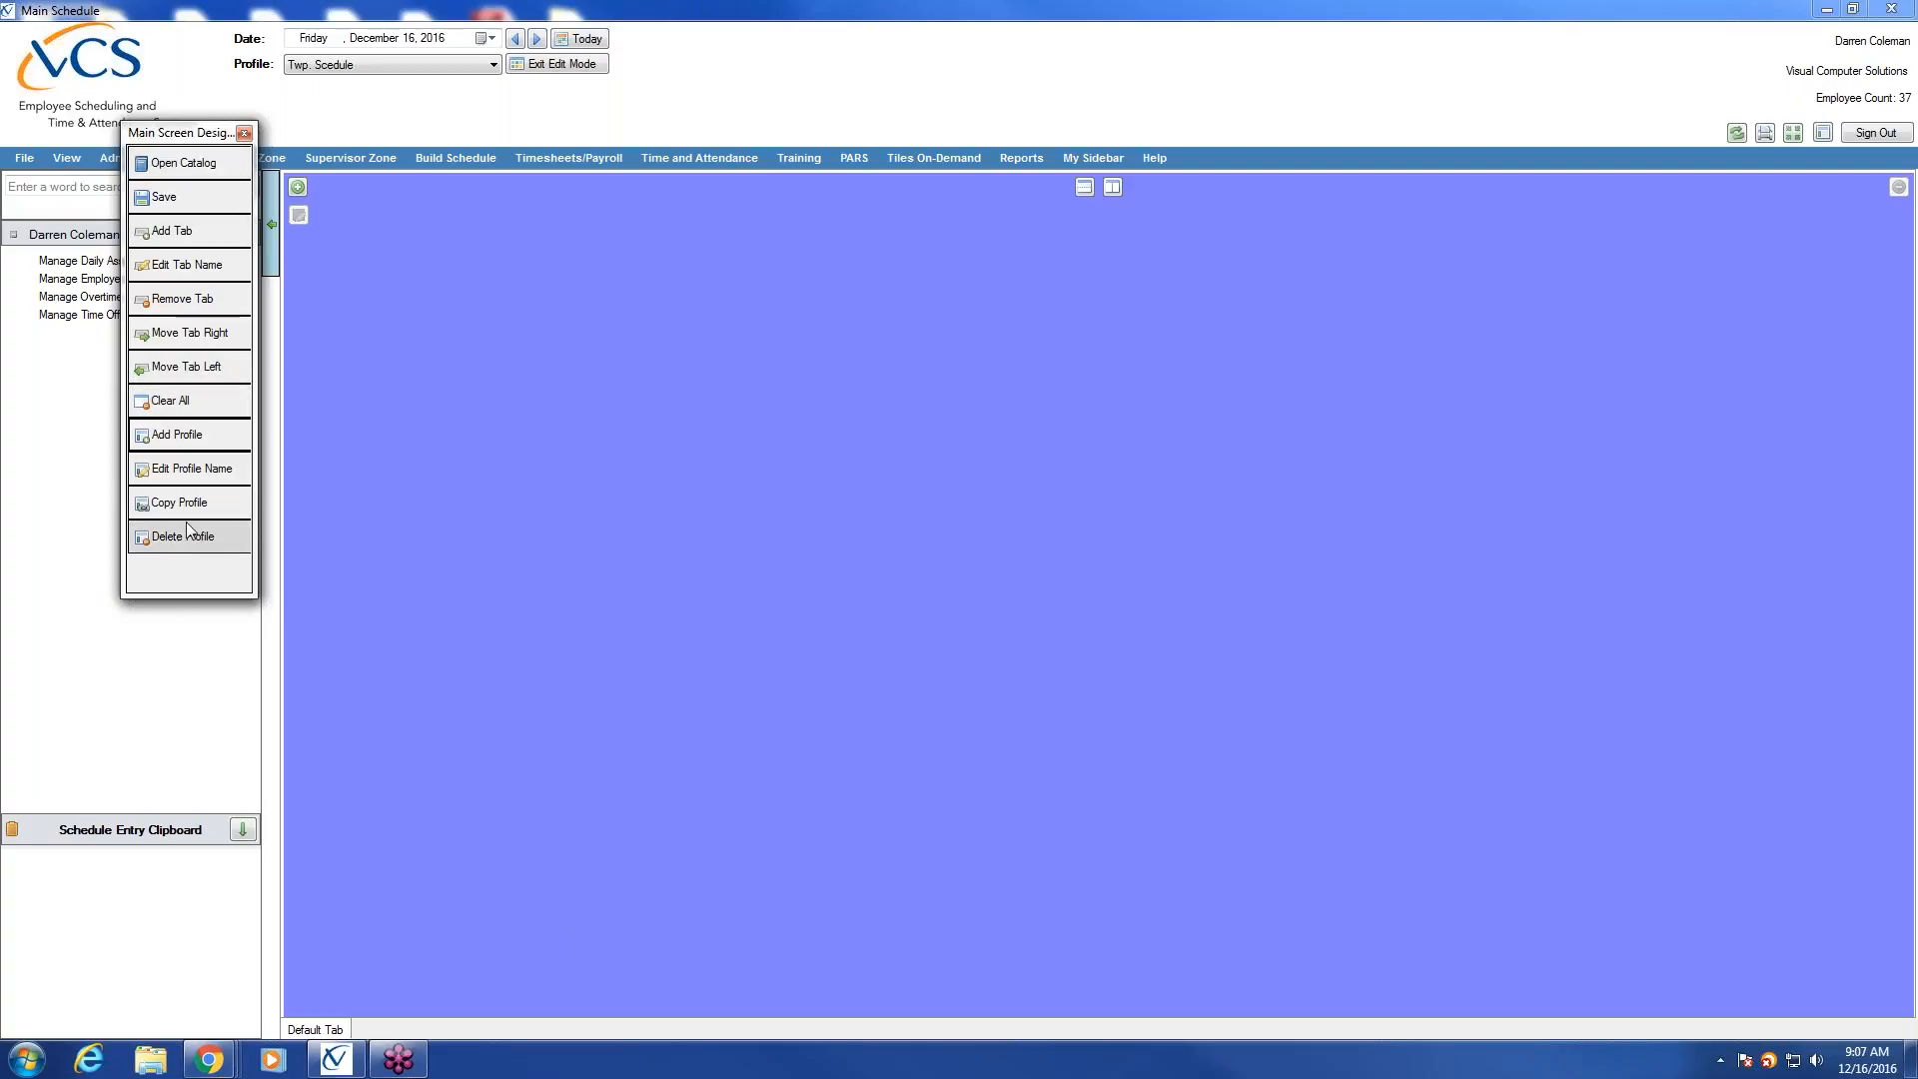
# Rename the new profile's default tab as "Daily Schedule".
pyautogui.click(199, 266)
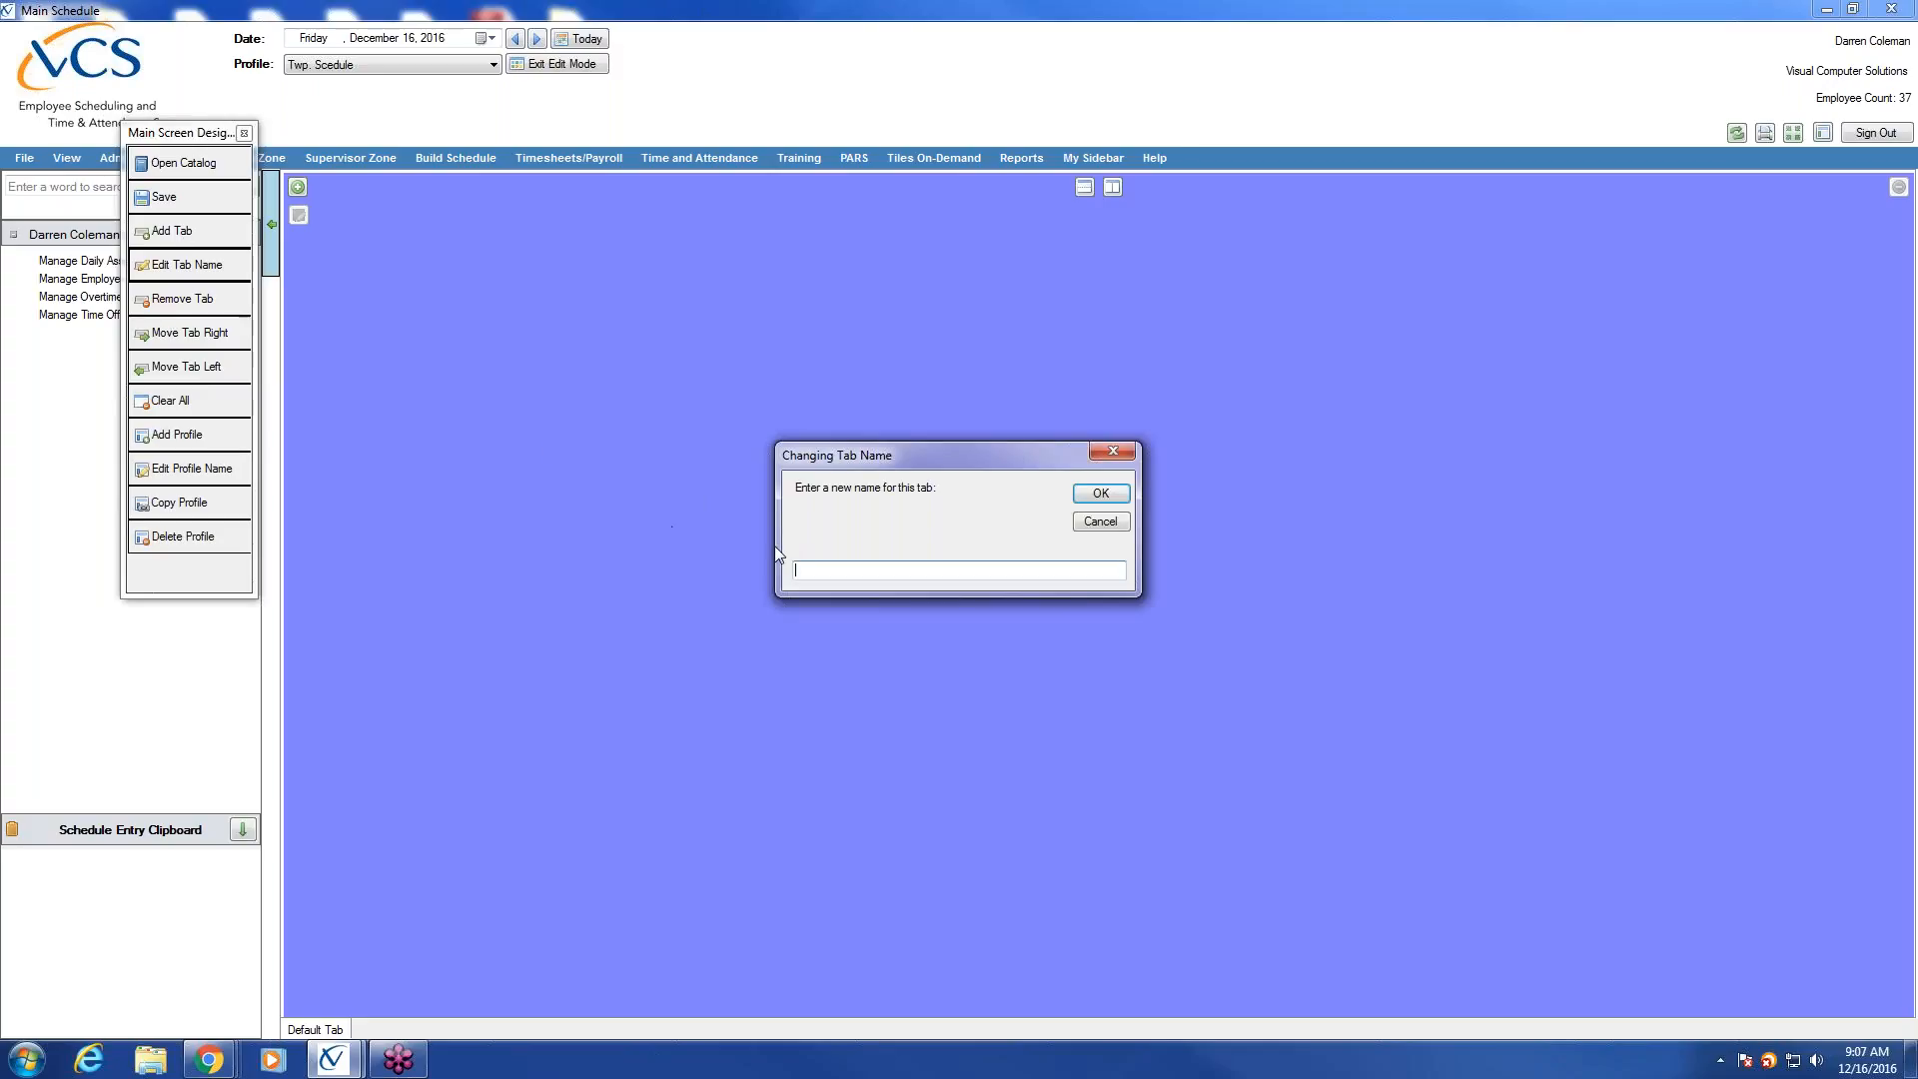
pyautogui.write('hedule')
pyautogui.click(1100, 493)
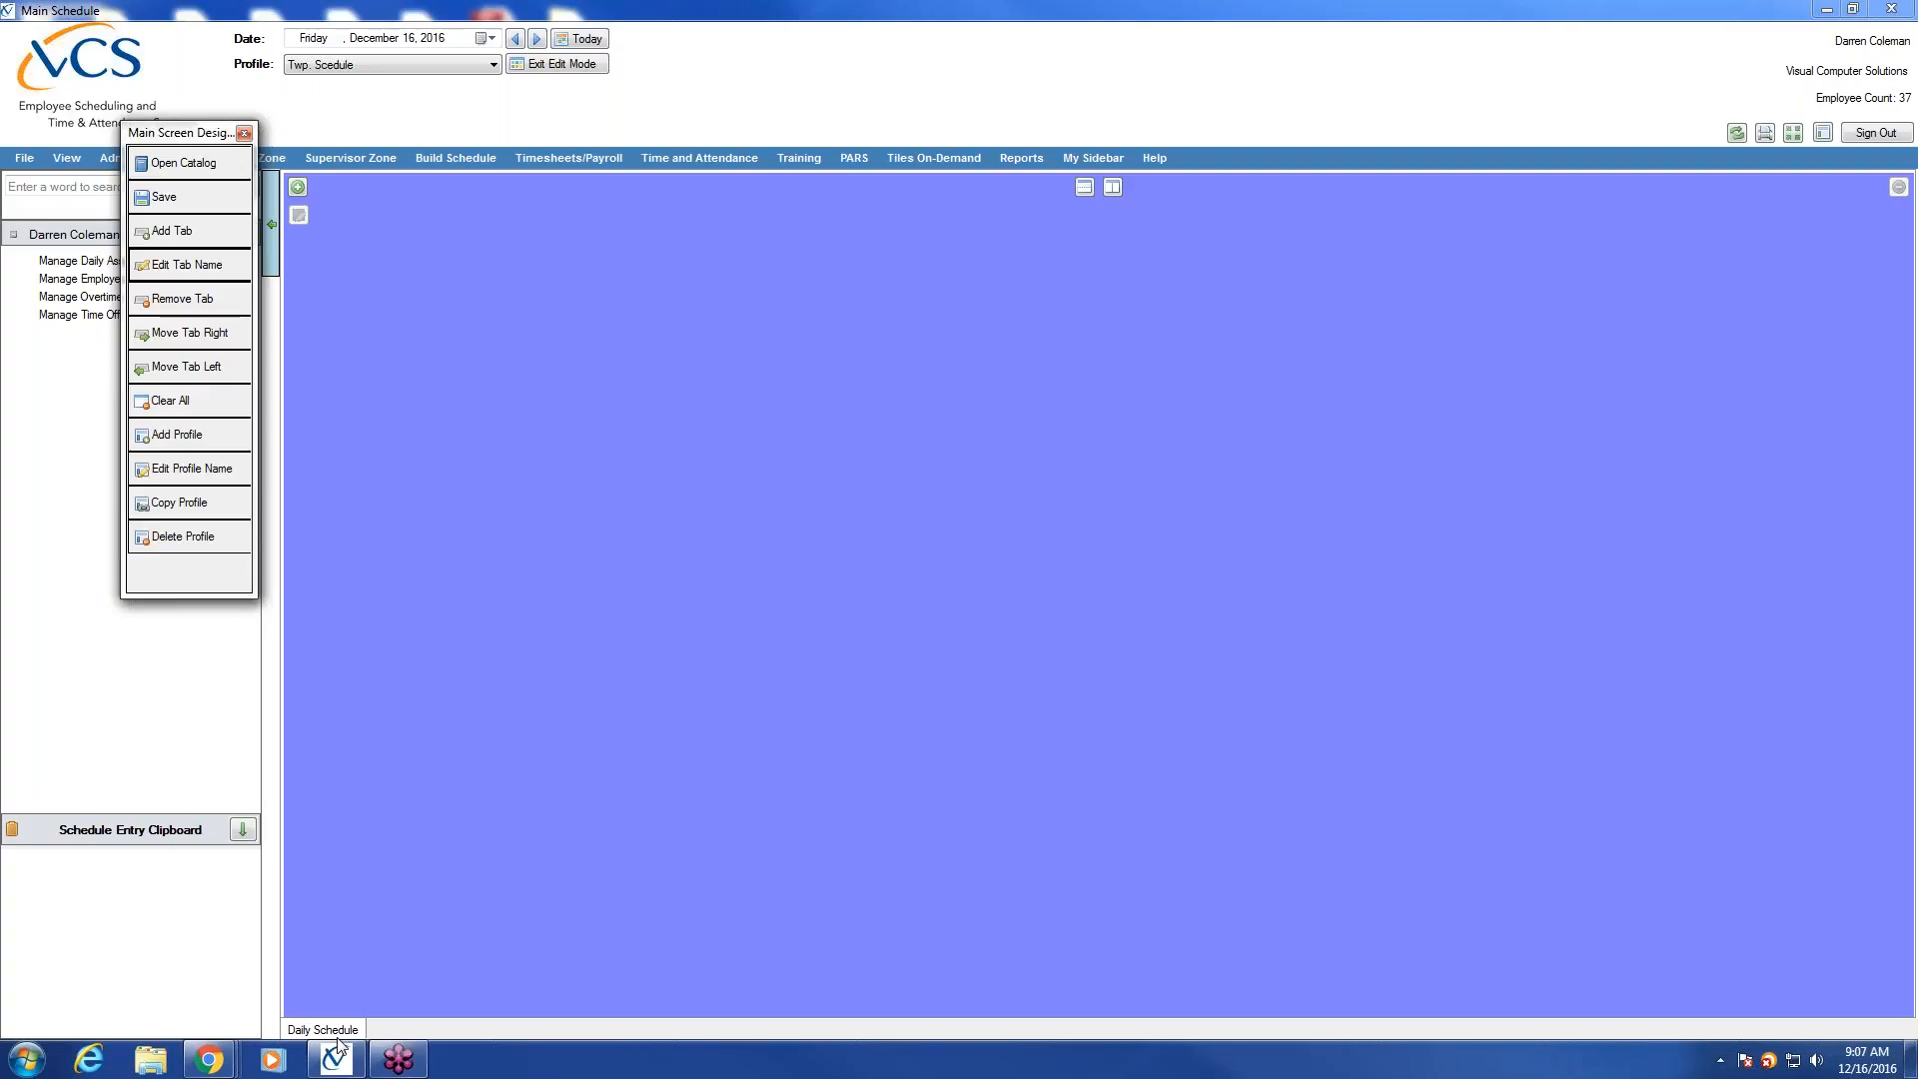
# Add two more tabs to the profile named "Weekly Schedule" and "Monthly Schedule".
pyautogui.click(193, 229)
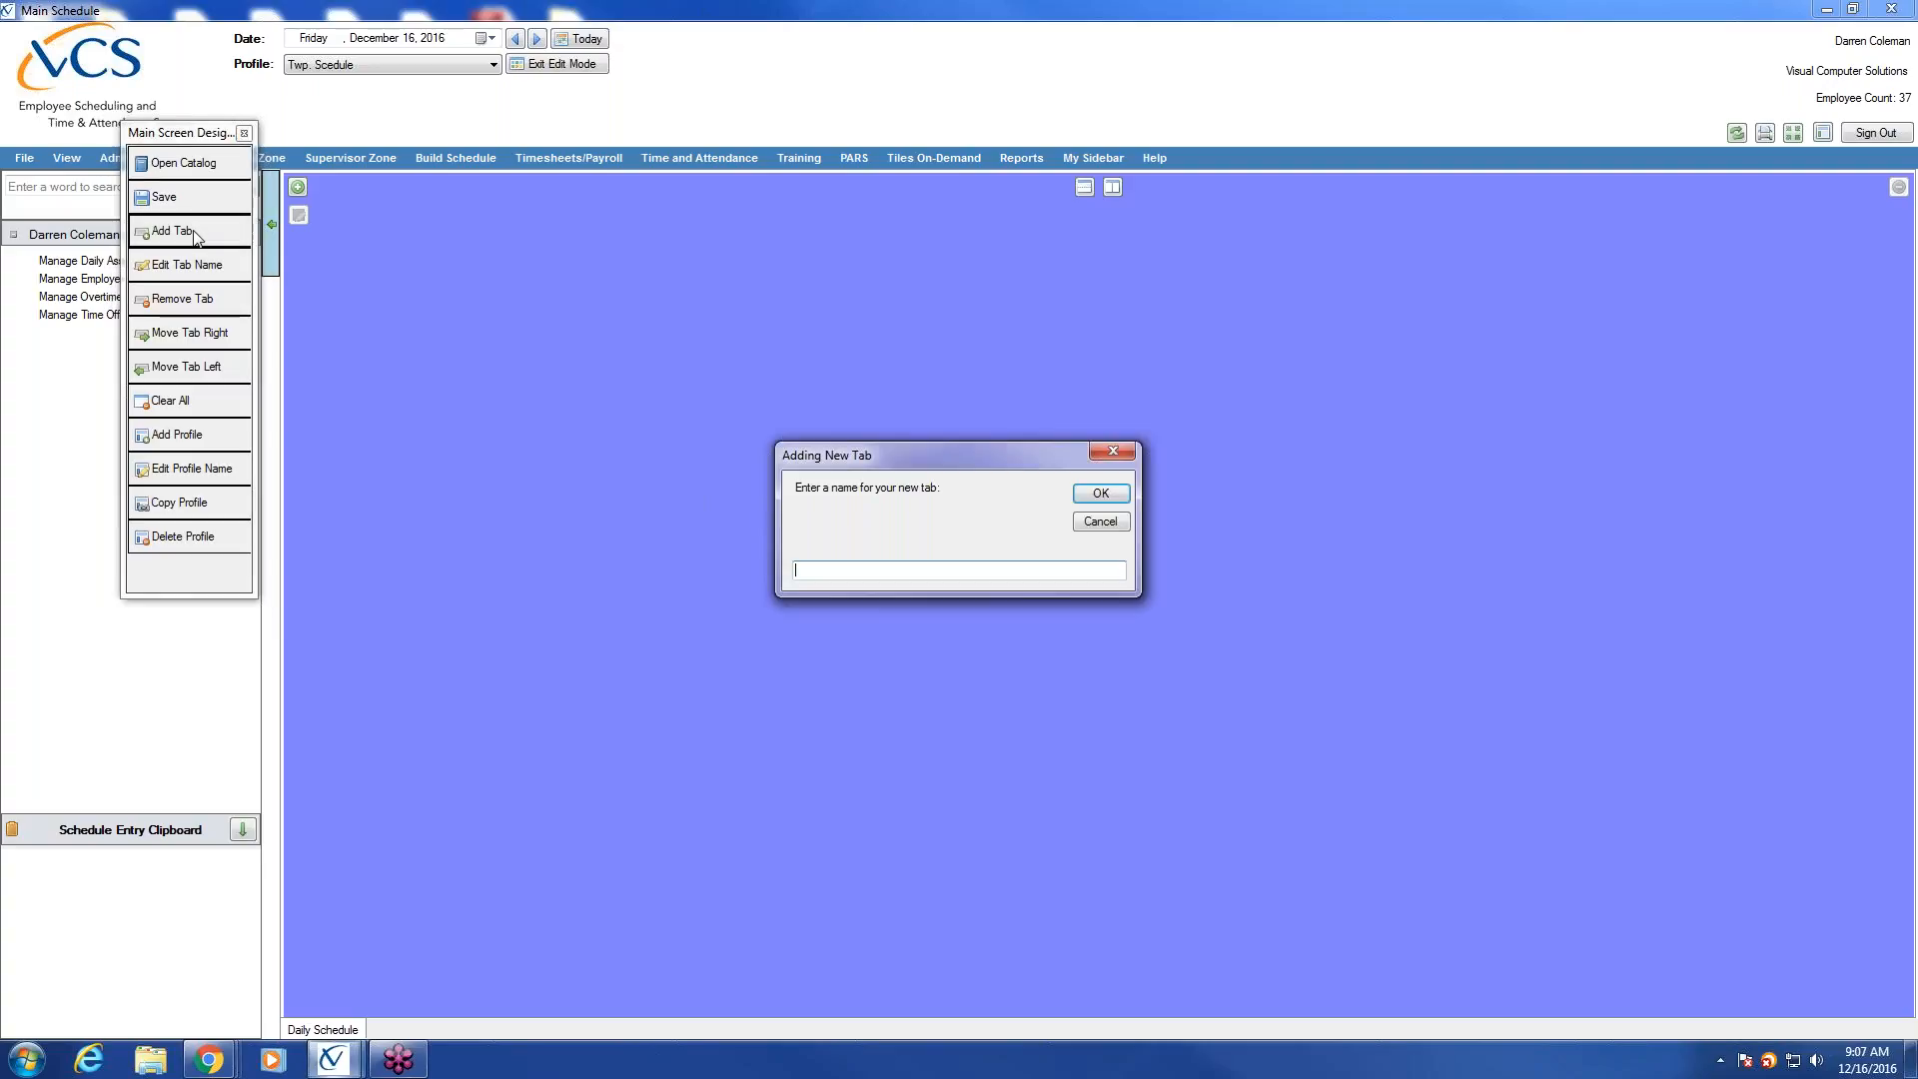
pyautogui.write('Weekly Schedule')
pyautogui.click(1100, 497)
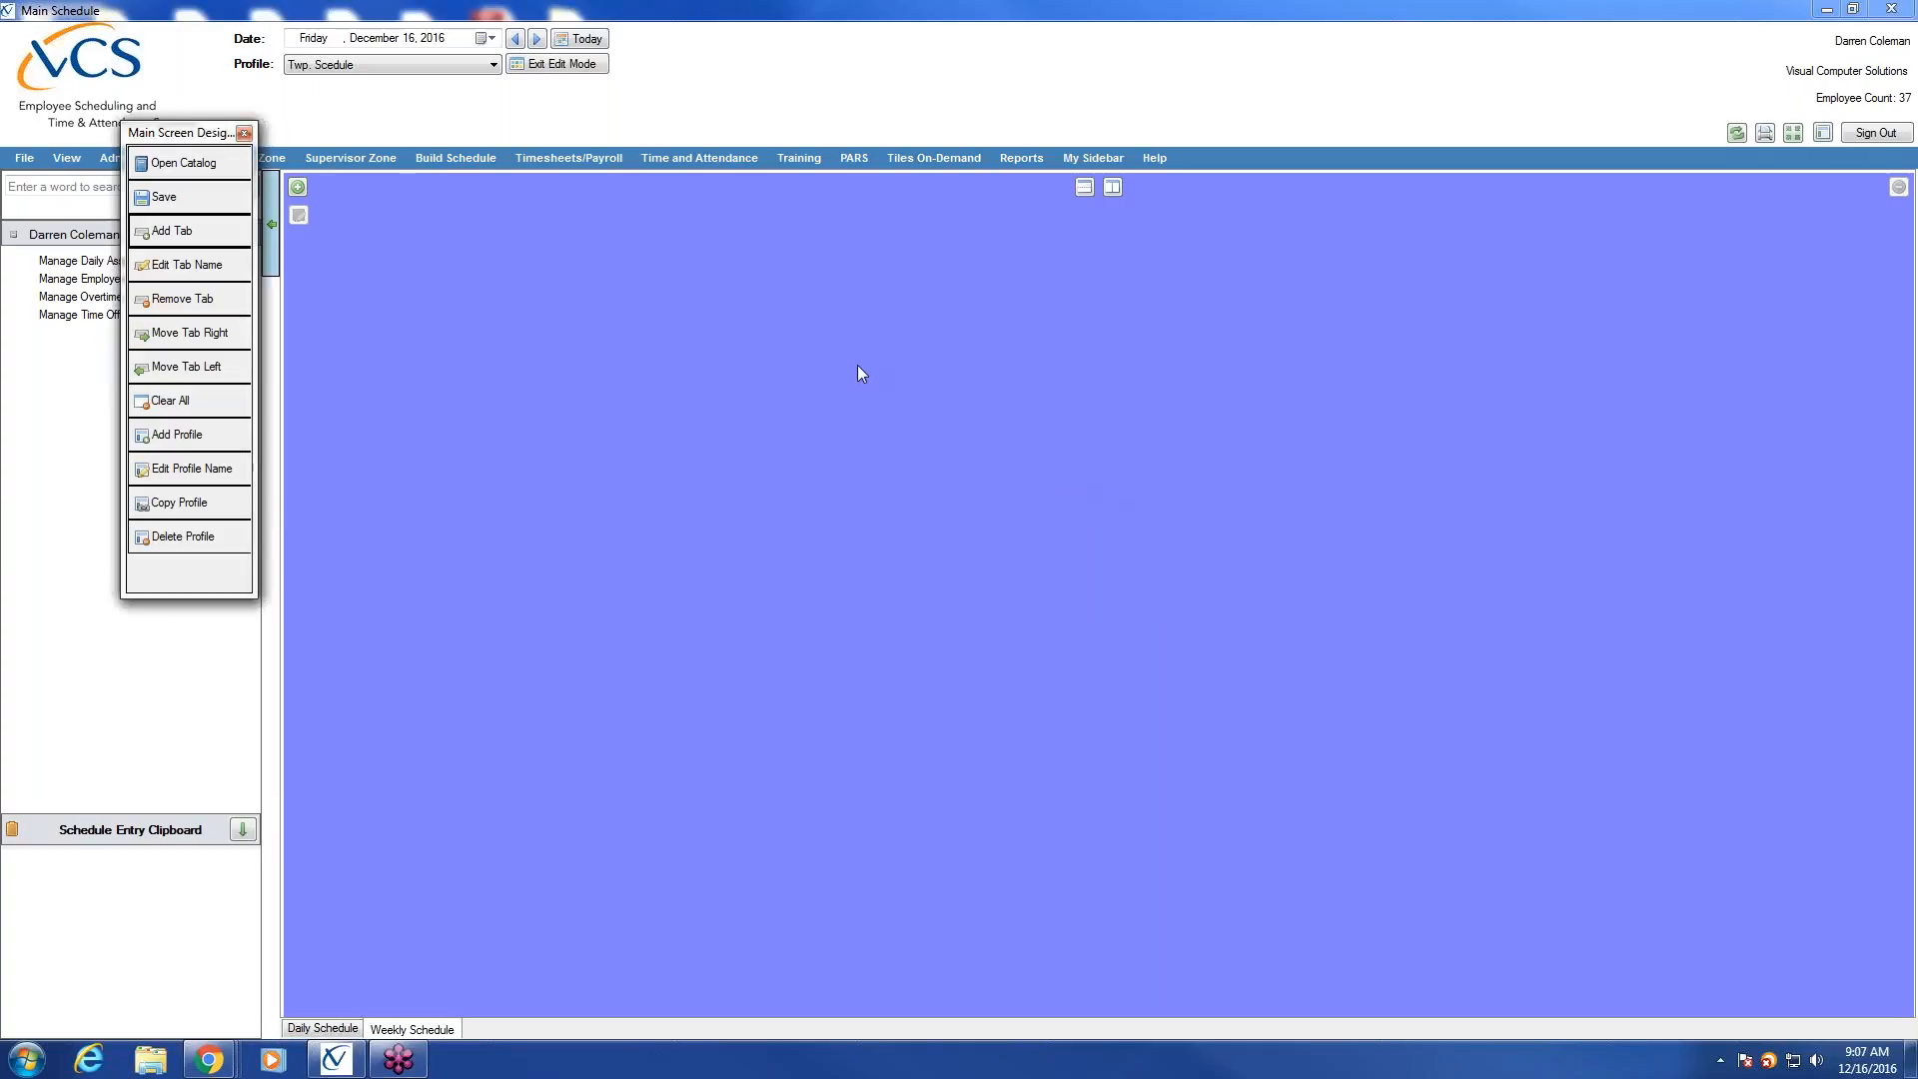
pyautogui.click(409, 1030)
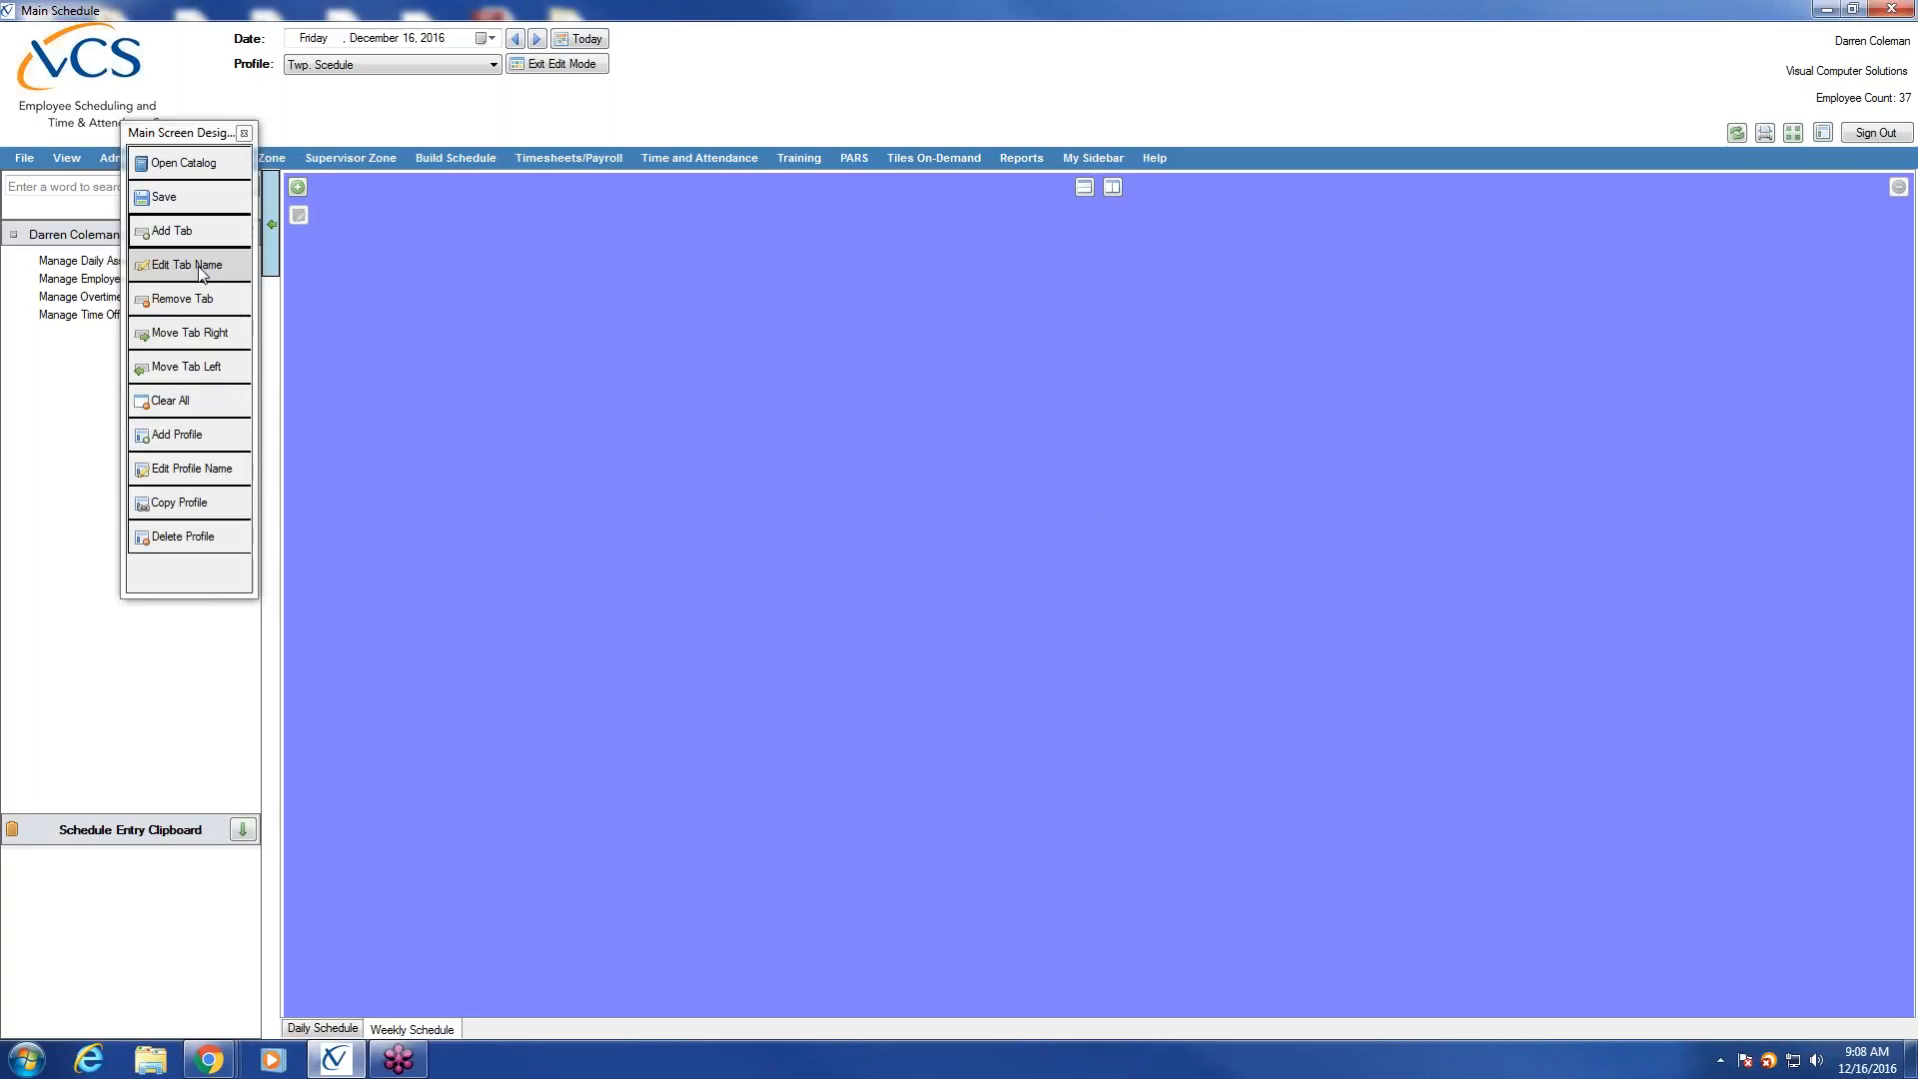
pyautogui.click(201, 230)
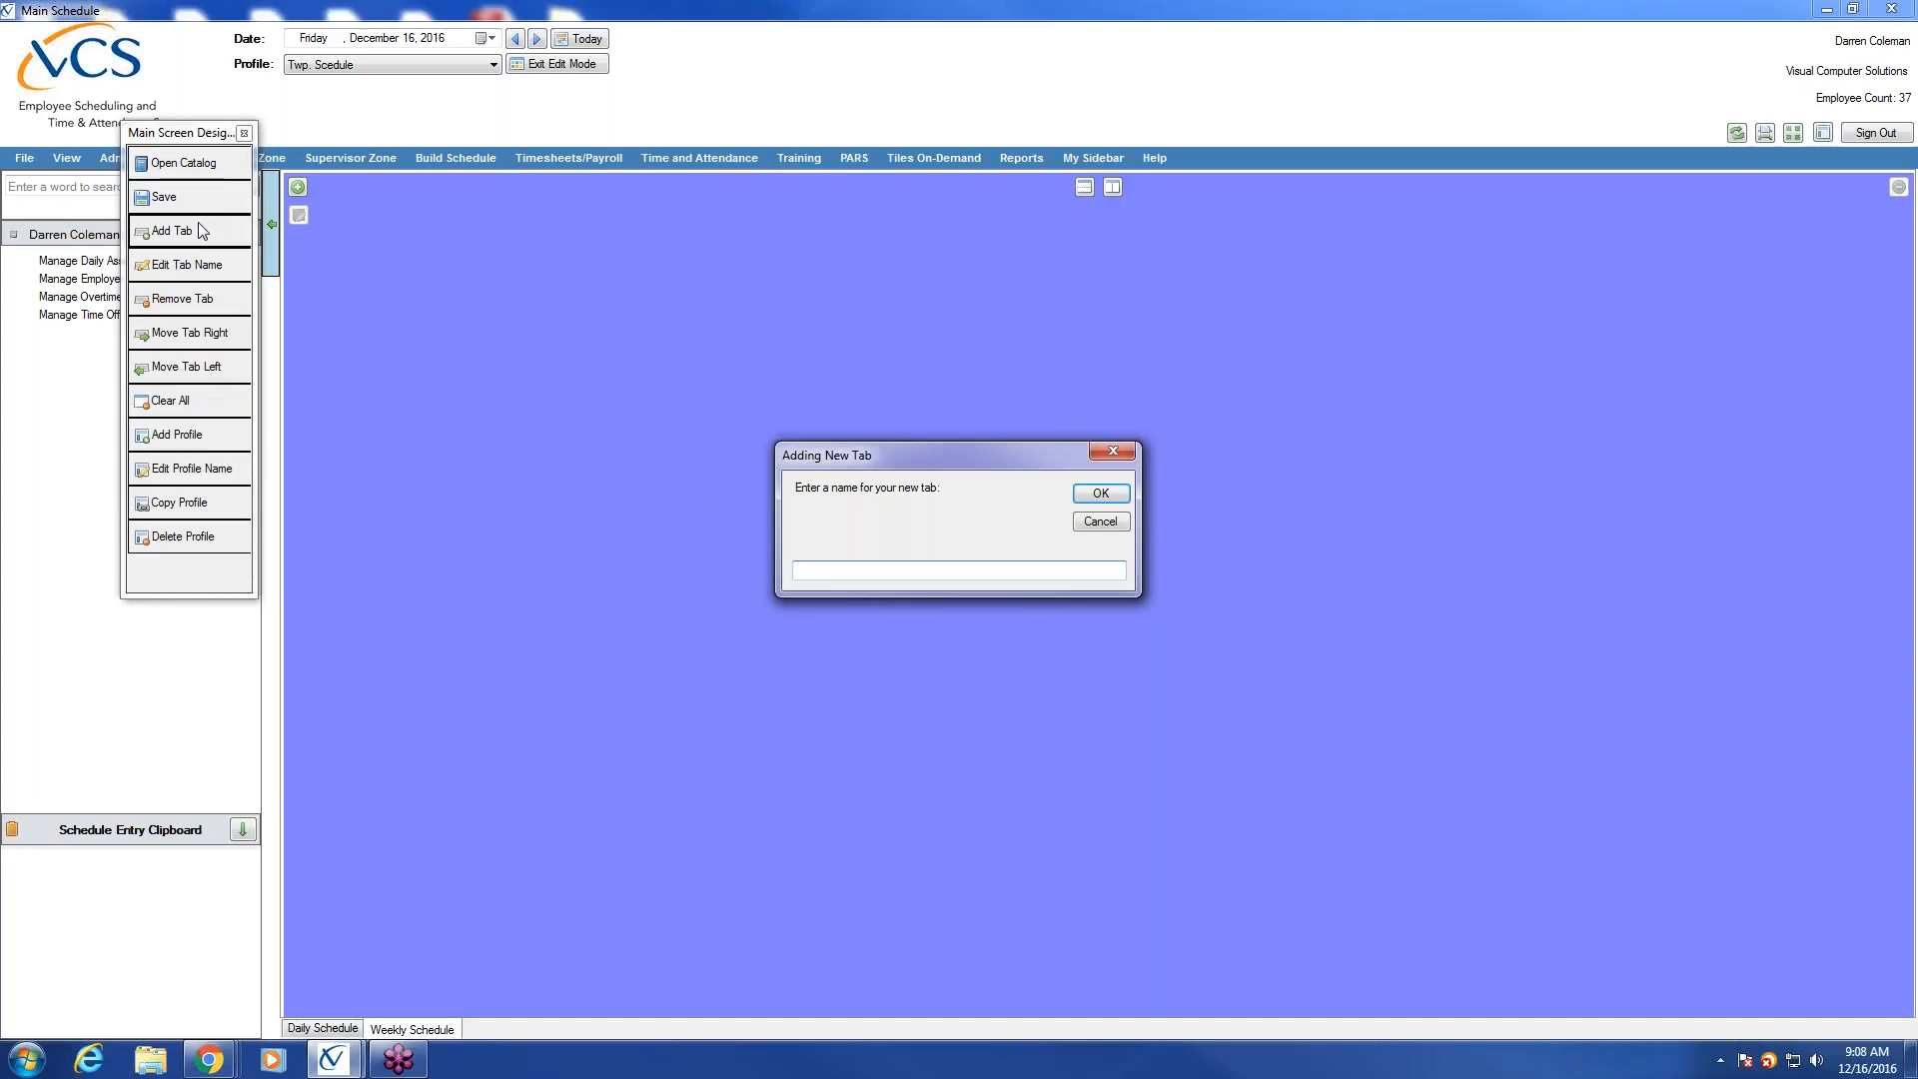
pyautogui.write('Monthly Schedule')
pyautogui.click(1103, 495)
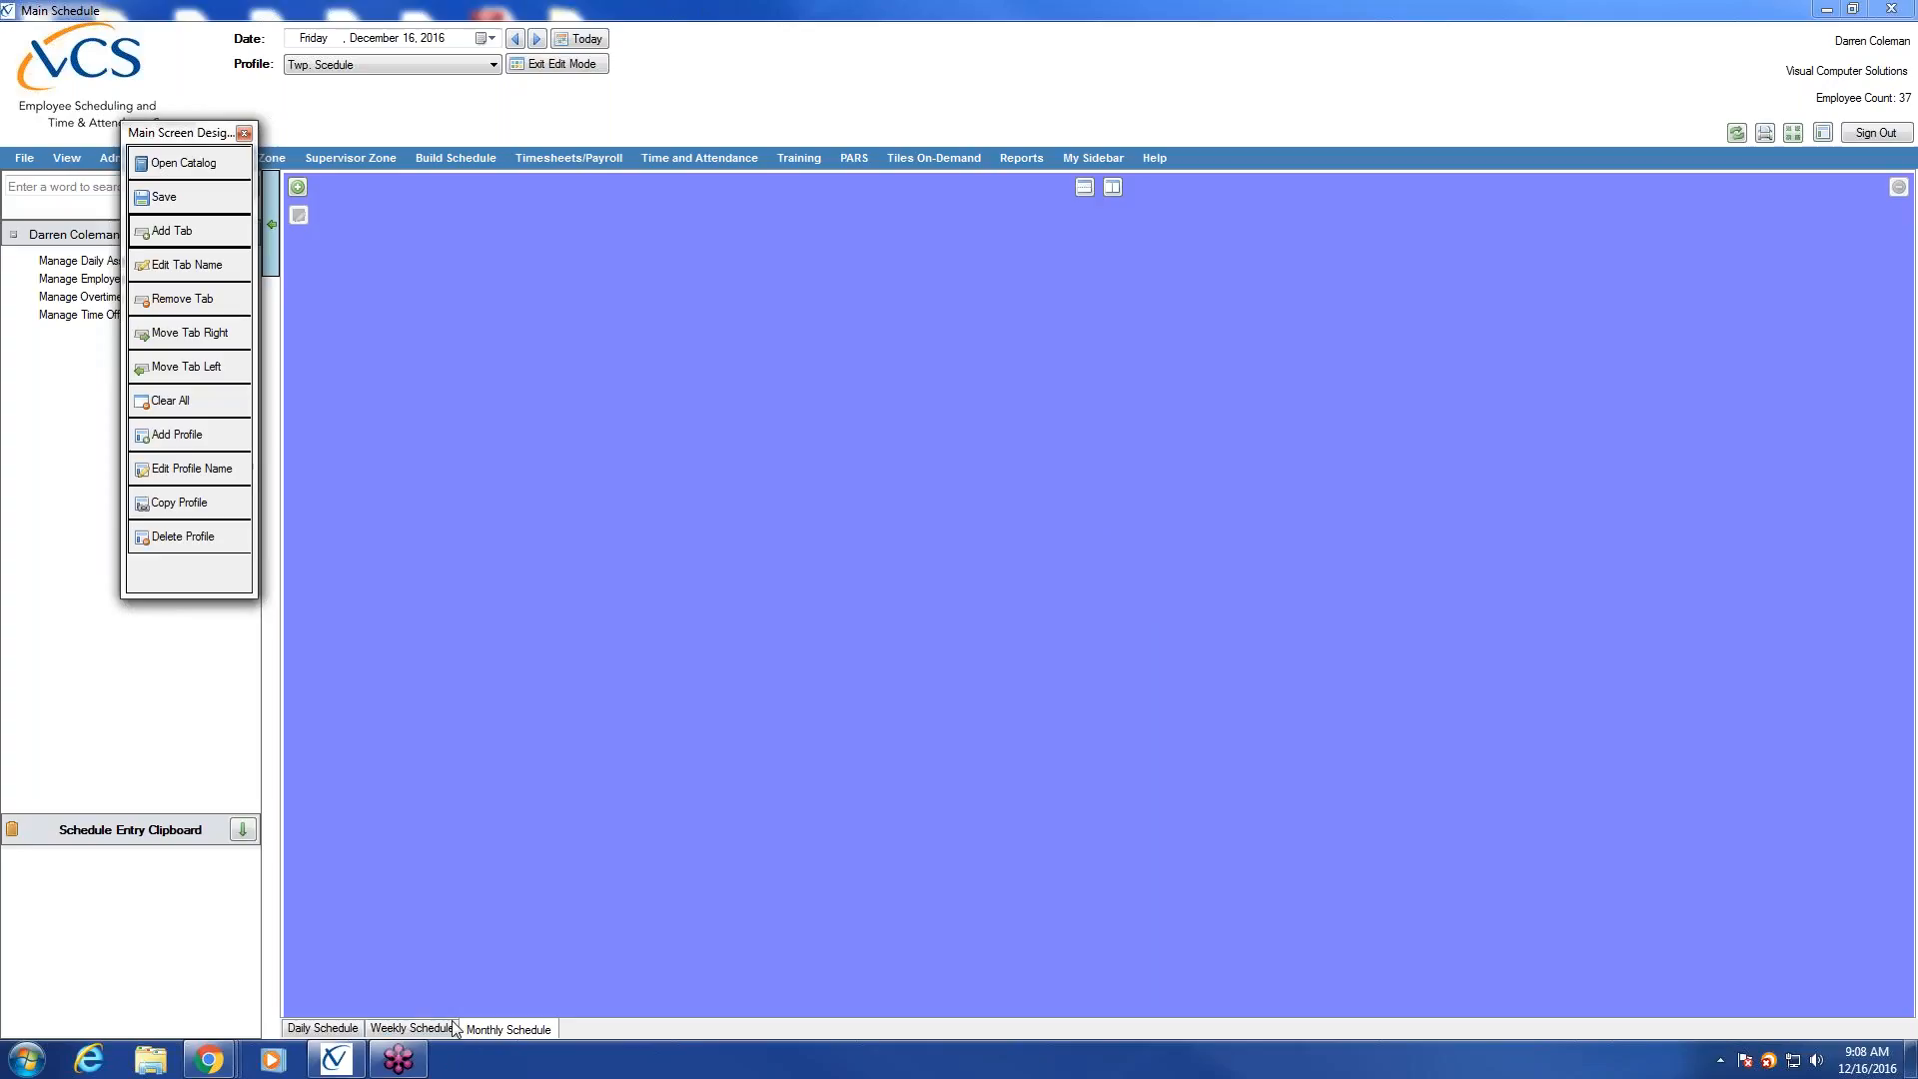
# Split the Daily Schedule tab into an upper and a lower pane, and divide the upper pane into two side-by-side panes.
pyautogui.click(328, 1030)
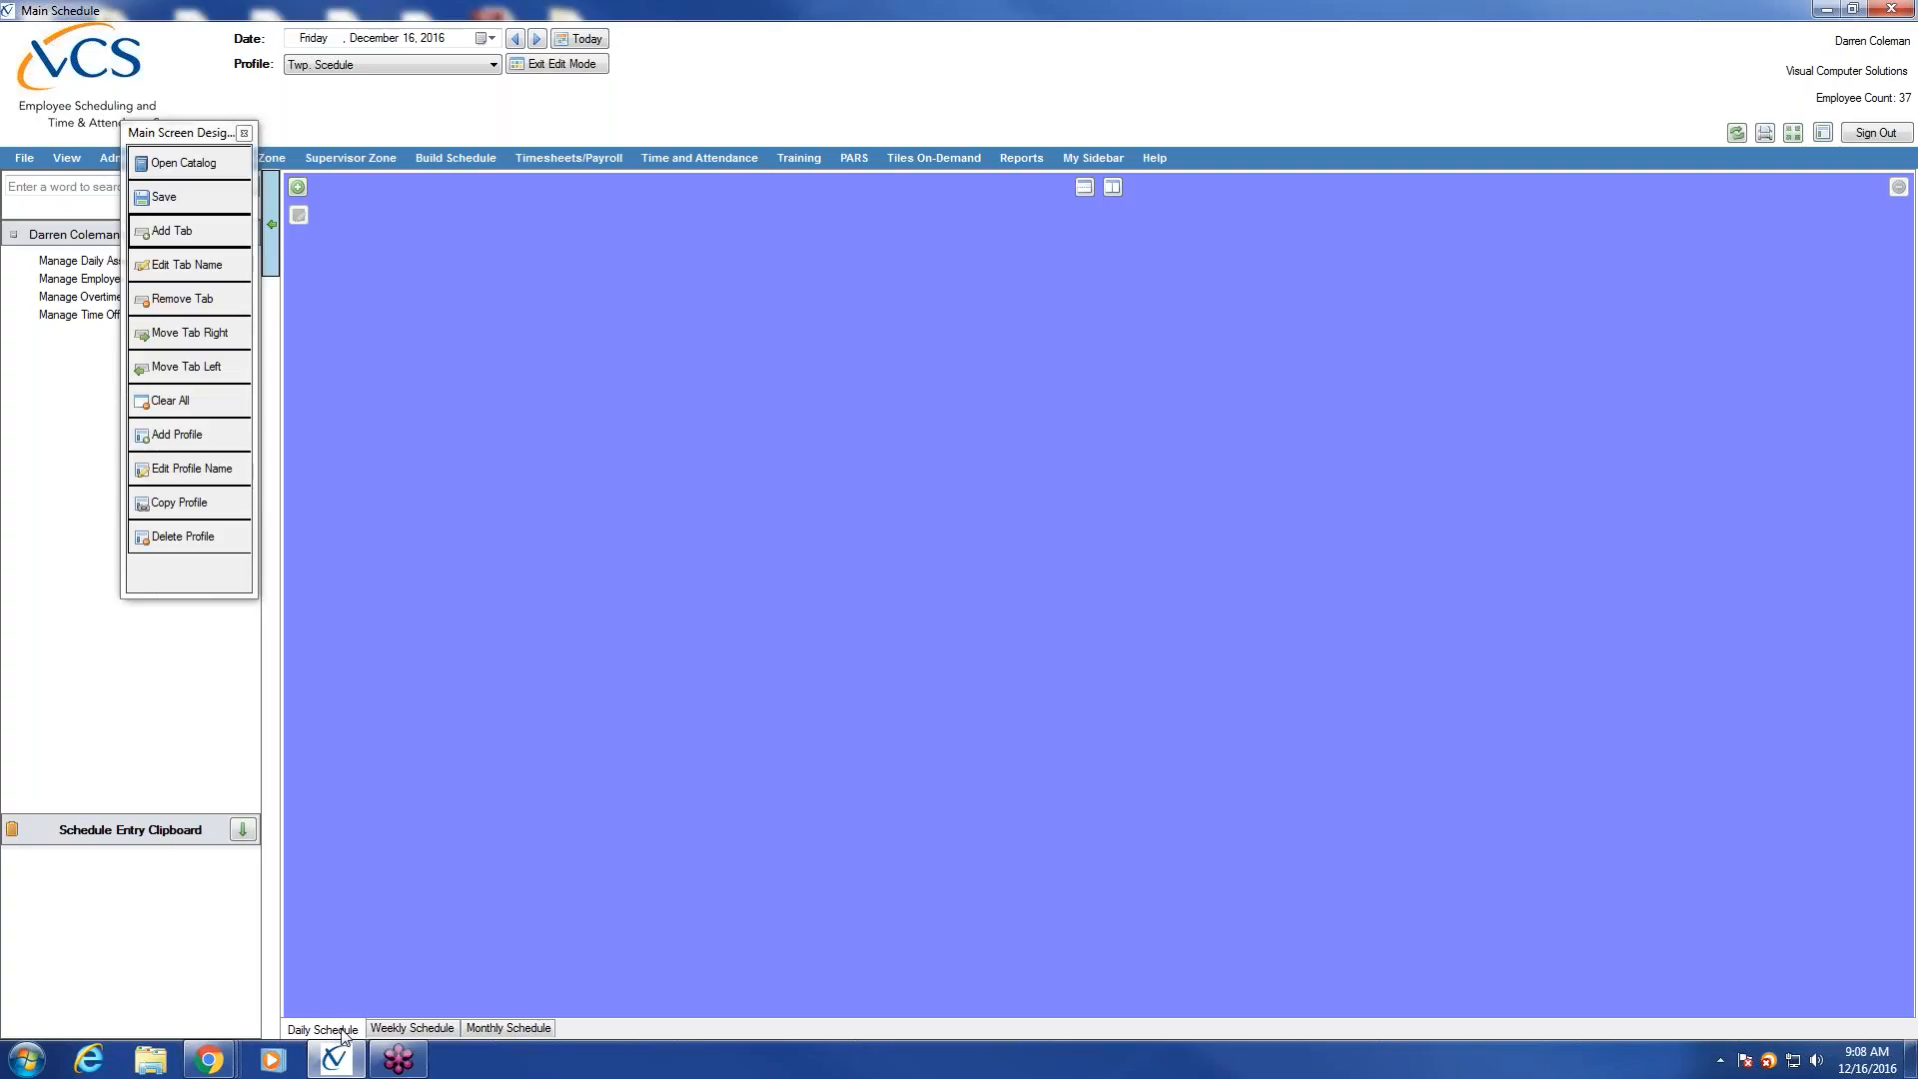
pyautogui.click(1083, 188)
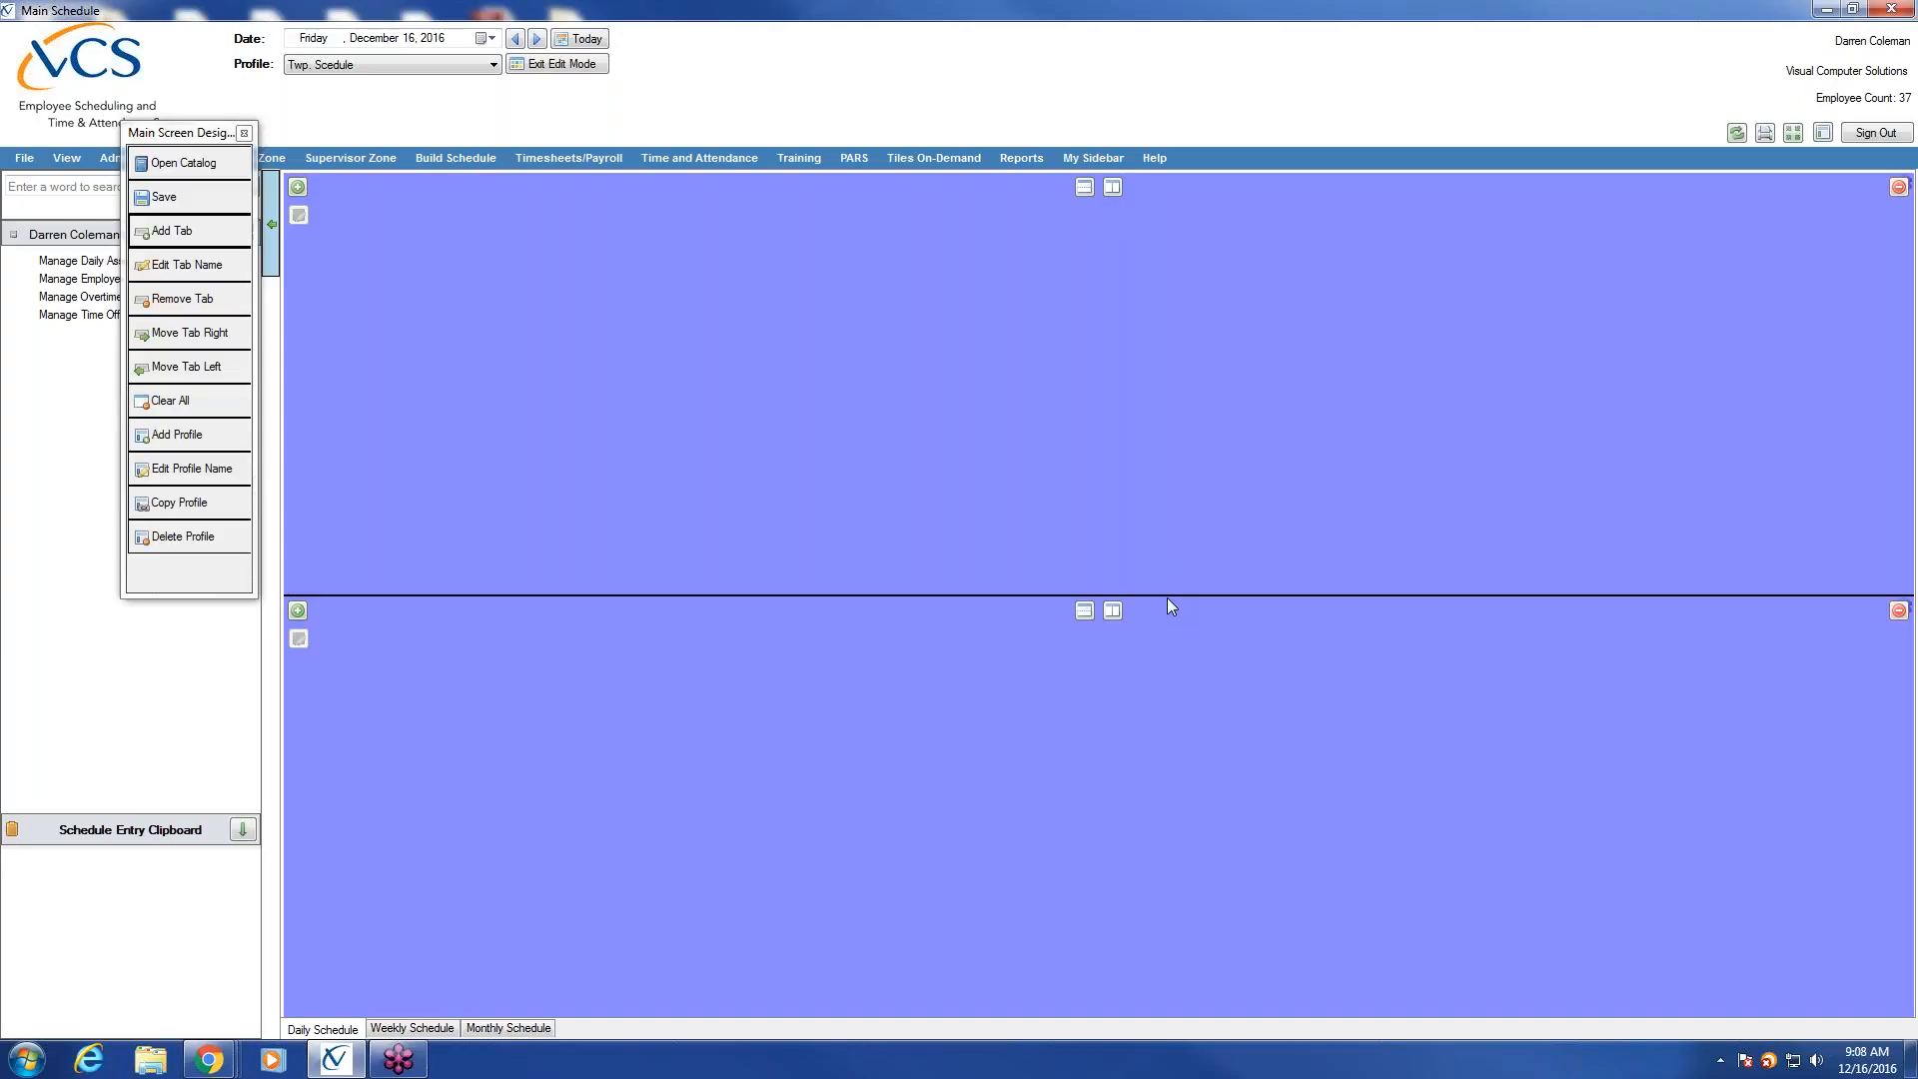
pyautogui.click(1108, 189)
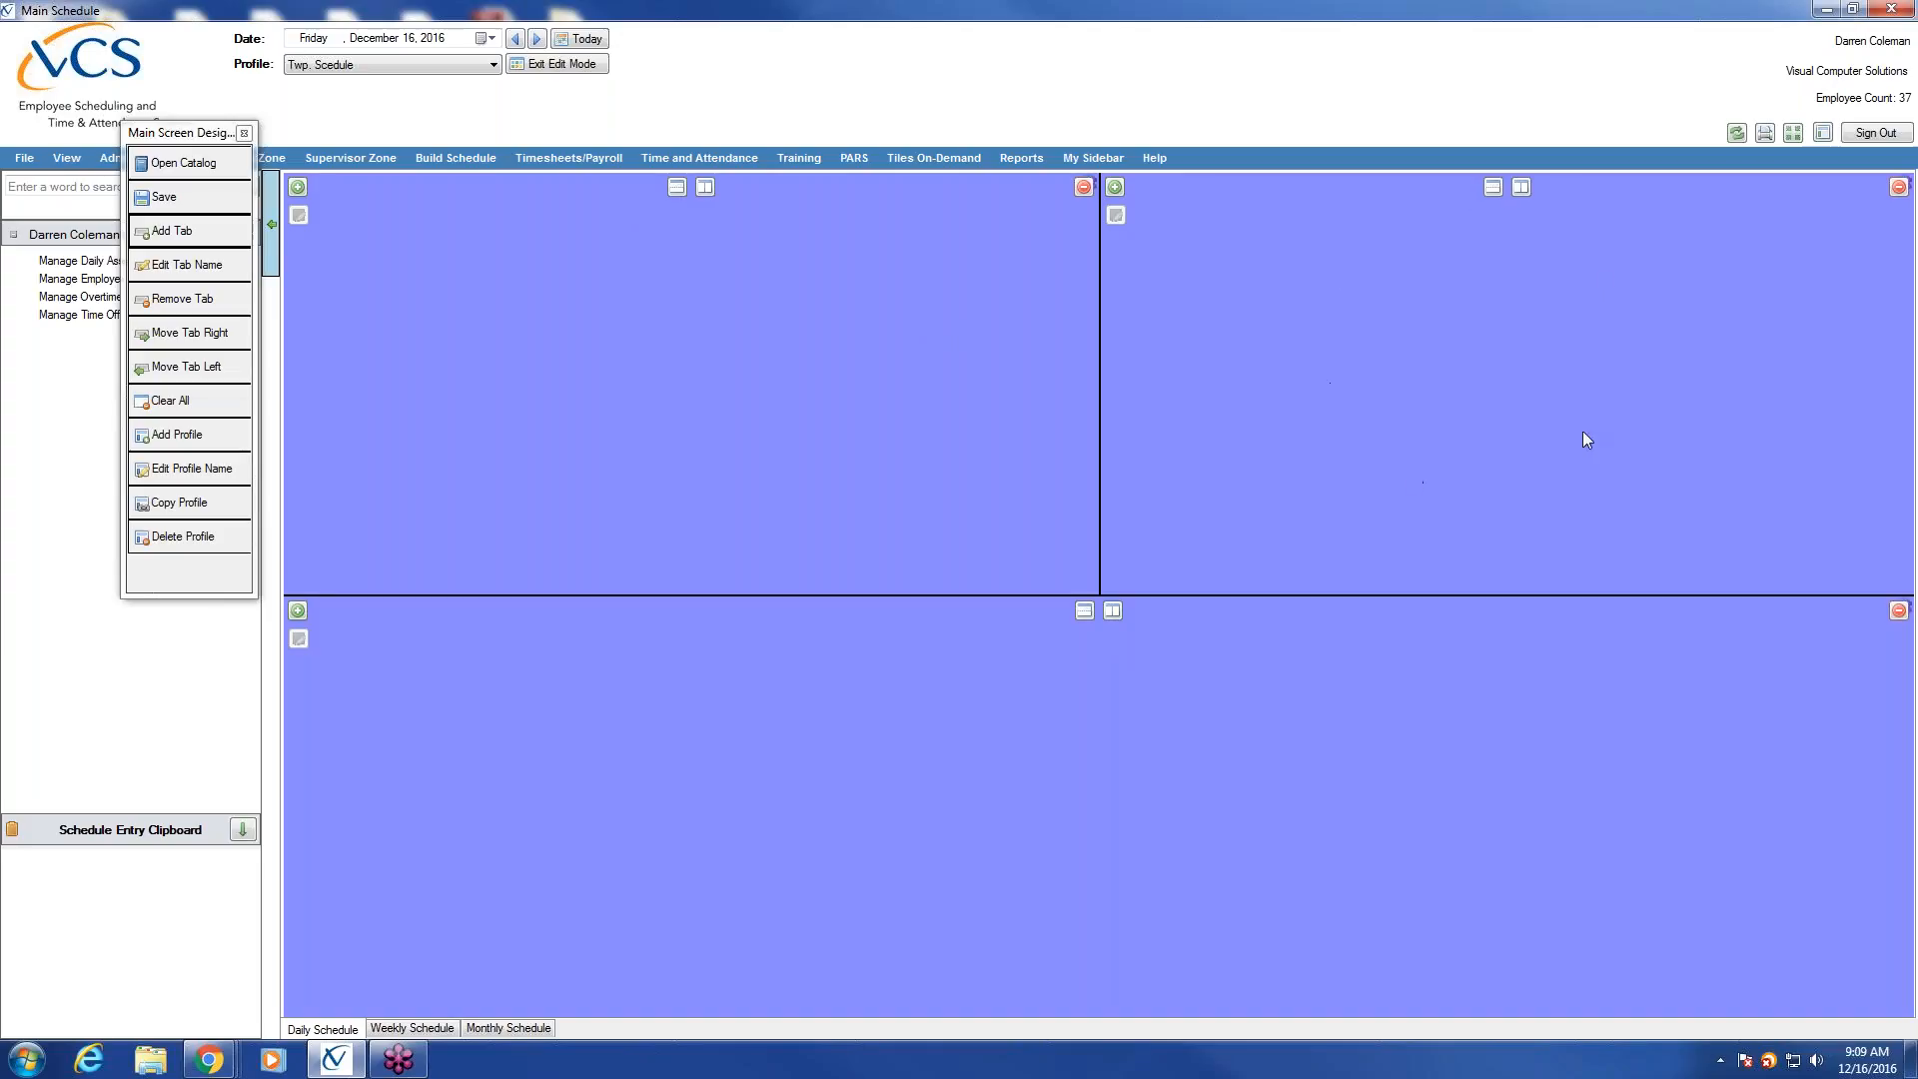
pyautogui.click(1493, 187)
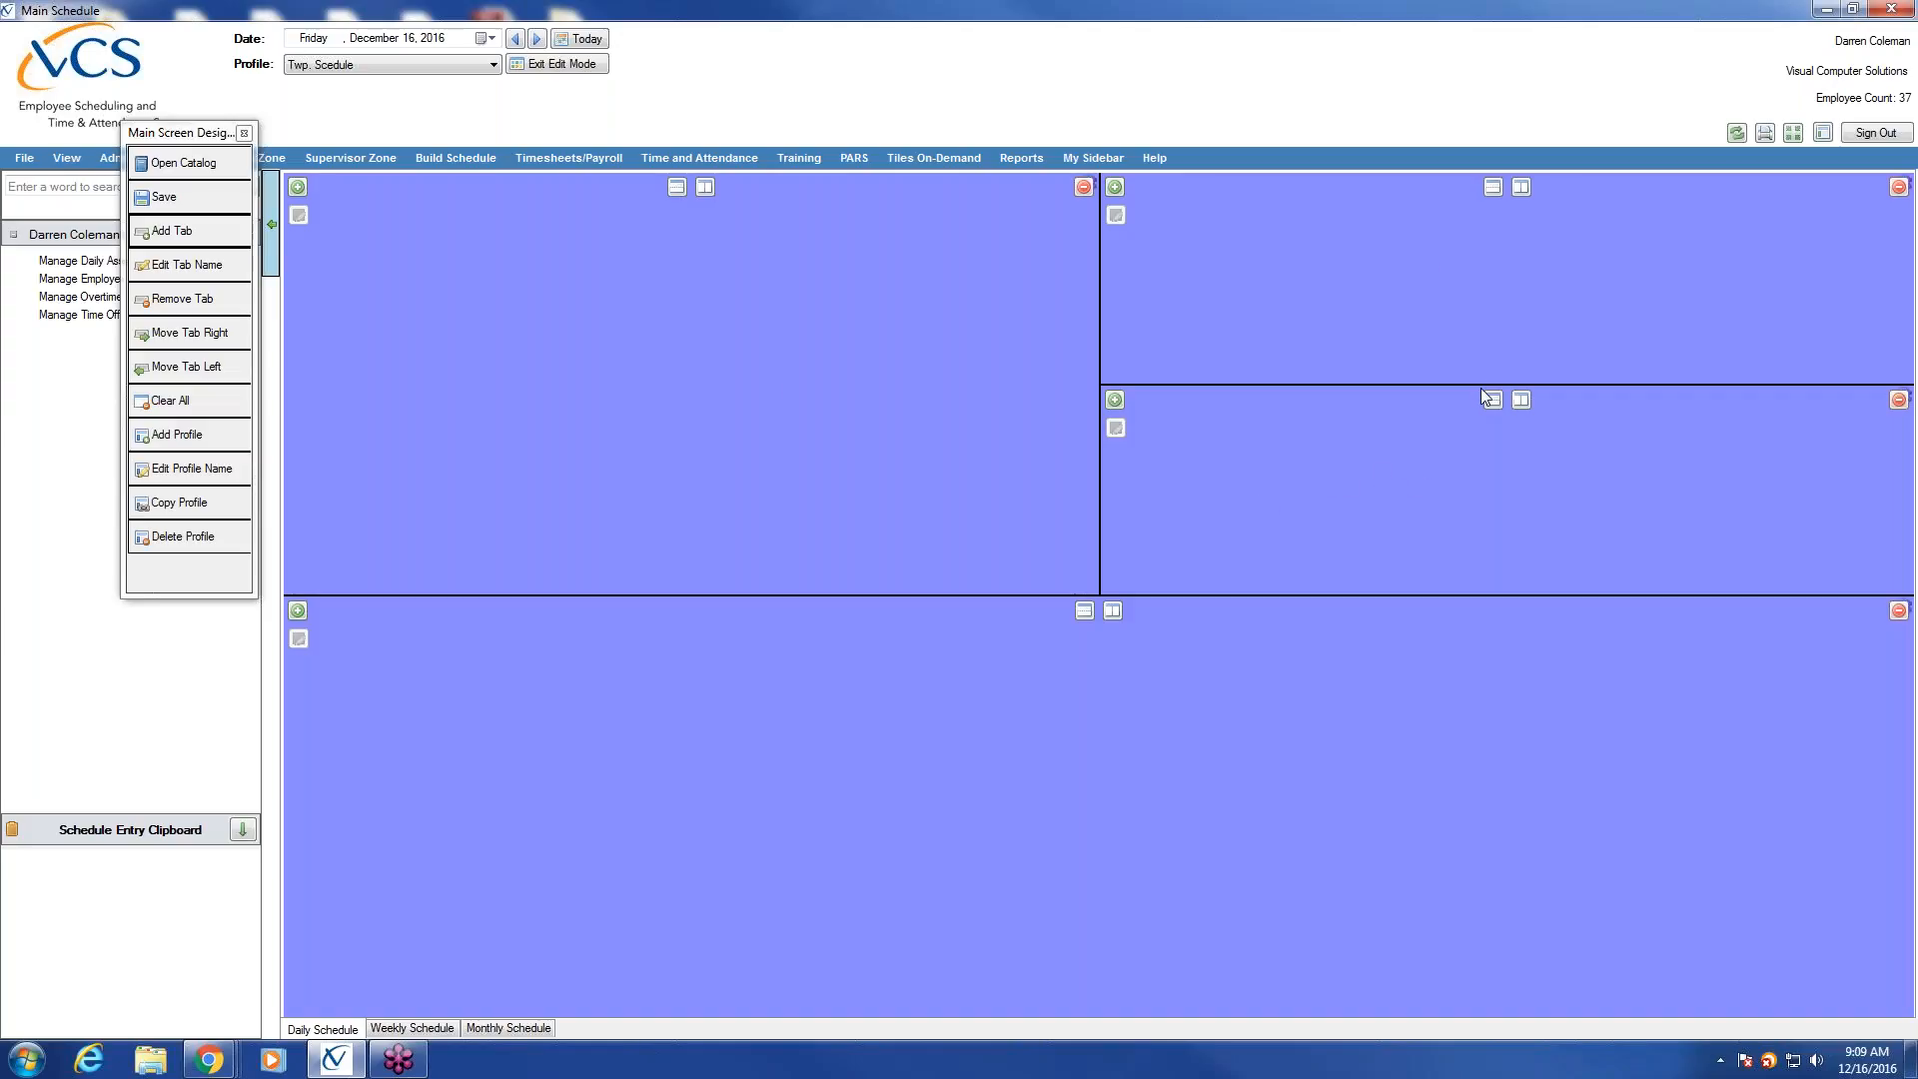
pyautogui.moveTo(1480, 385)
pyautogui.mouseDown()
pyautogui.moveTo(1484, 318)
pyautogui.moveTo(1468, 410)
pyautogui.moveTo(1457, 363)
pyautogui.mouseUp()
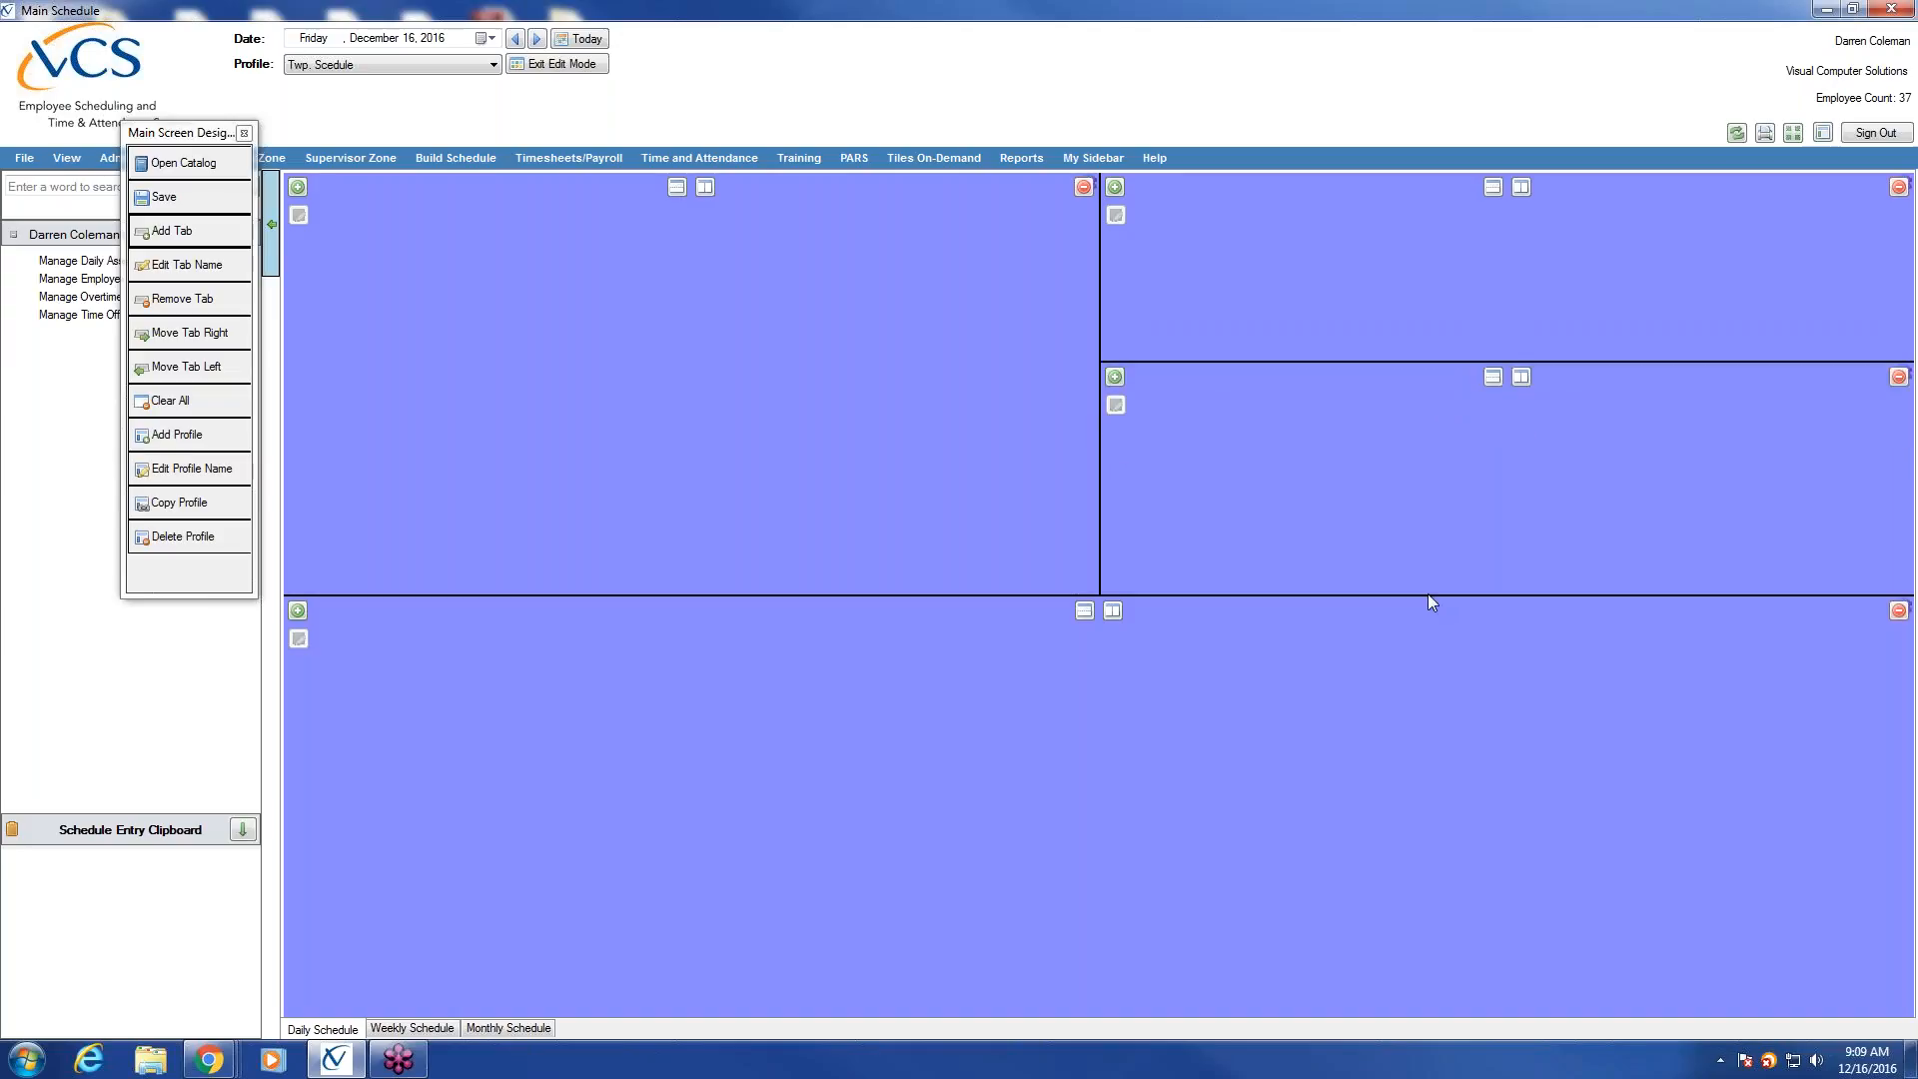
pyautogui.click(1897, 378)
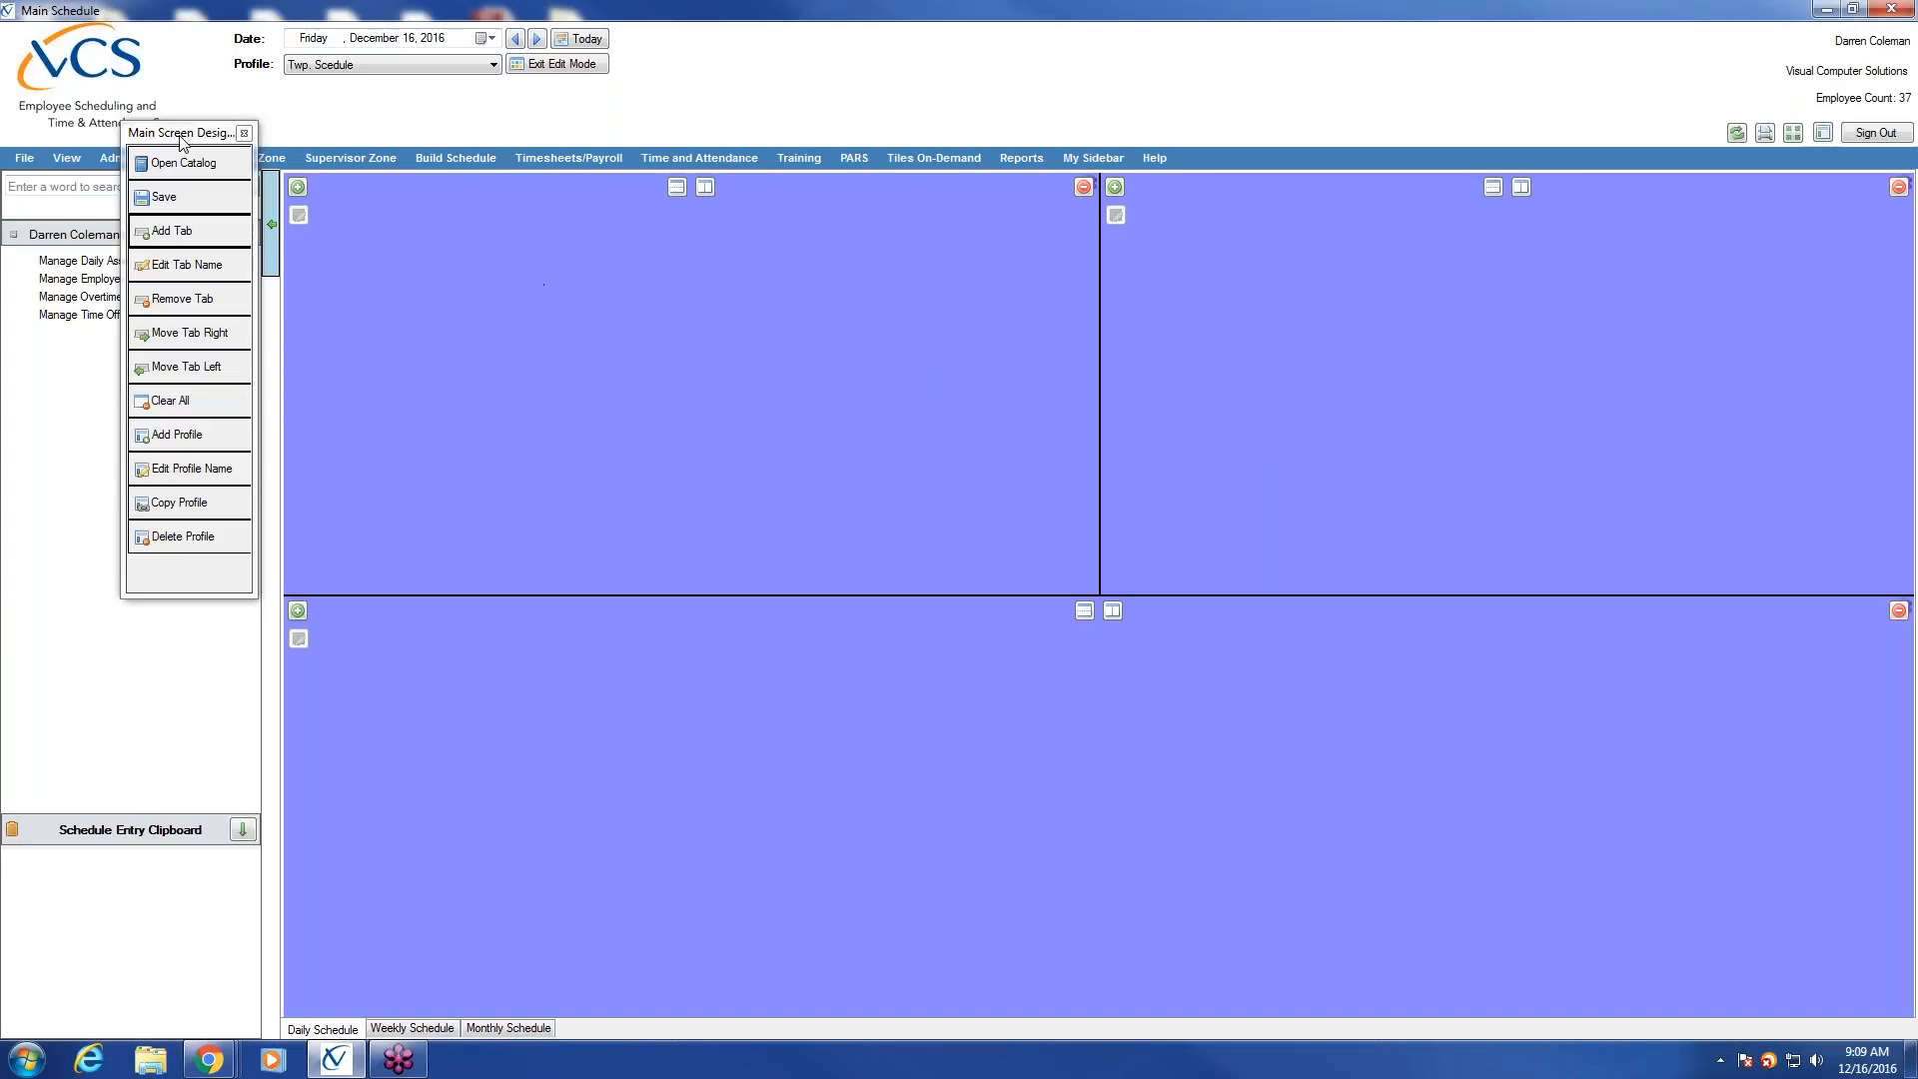
# Move the screen designer palette away from the panes and open the tile catalog for the upper-left pane.
pyautogui.moveTo(183, 140); pyautogui.dragTo(122, 169)
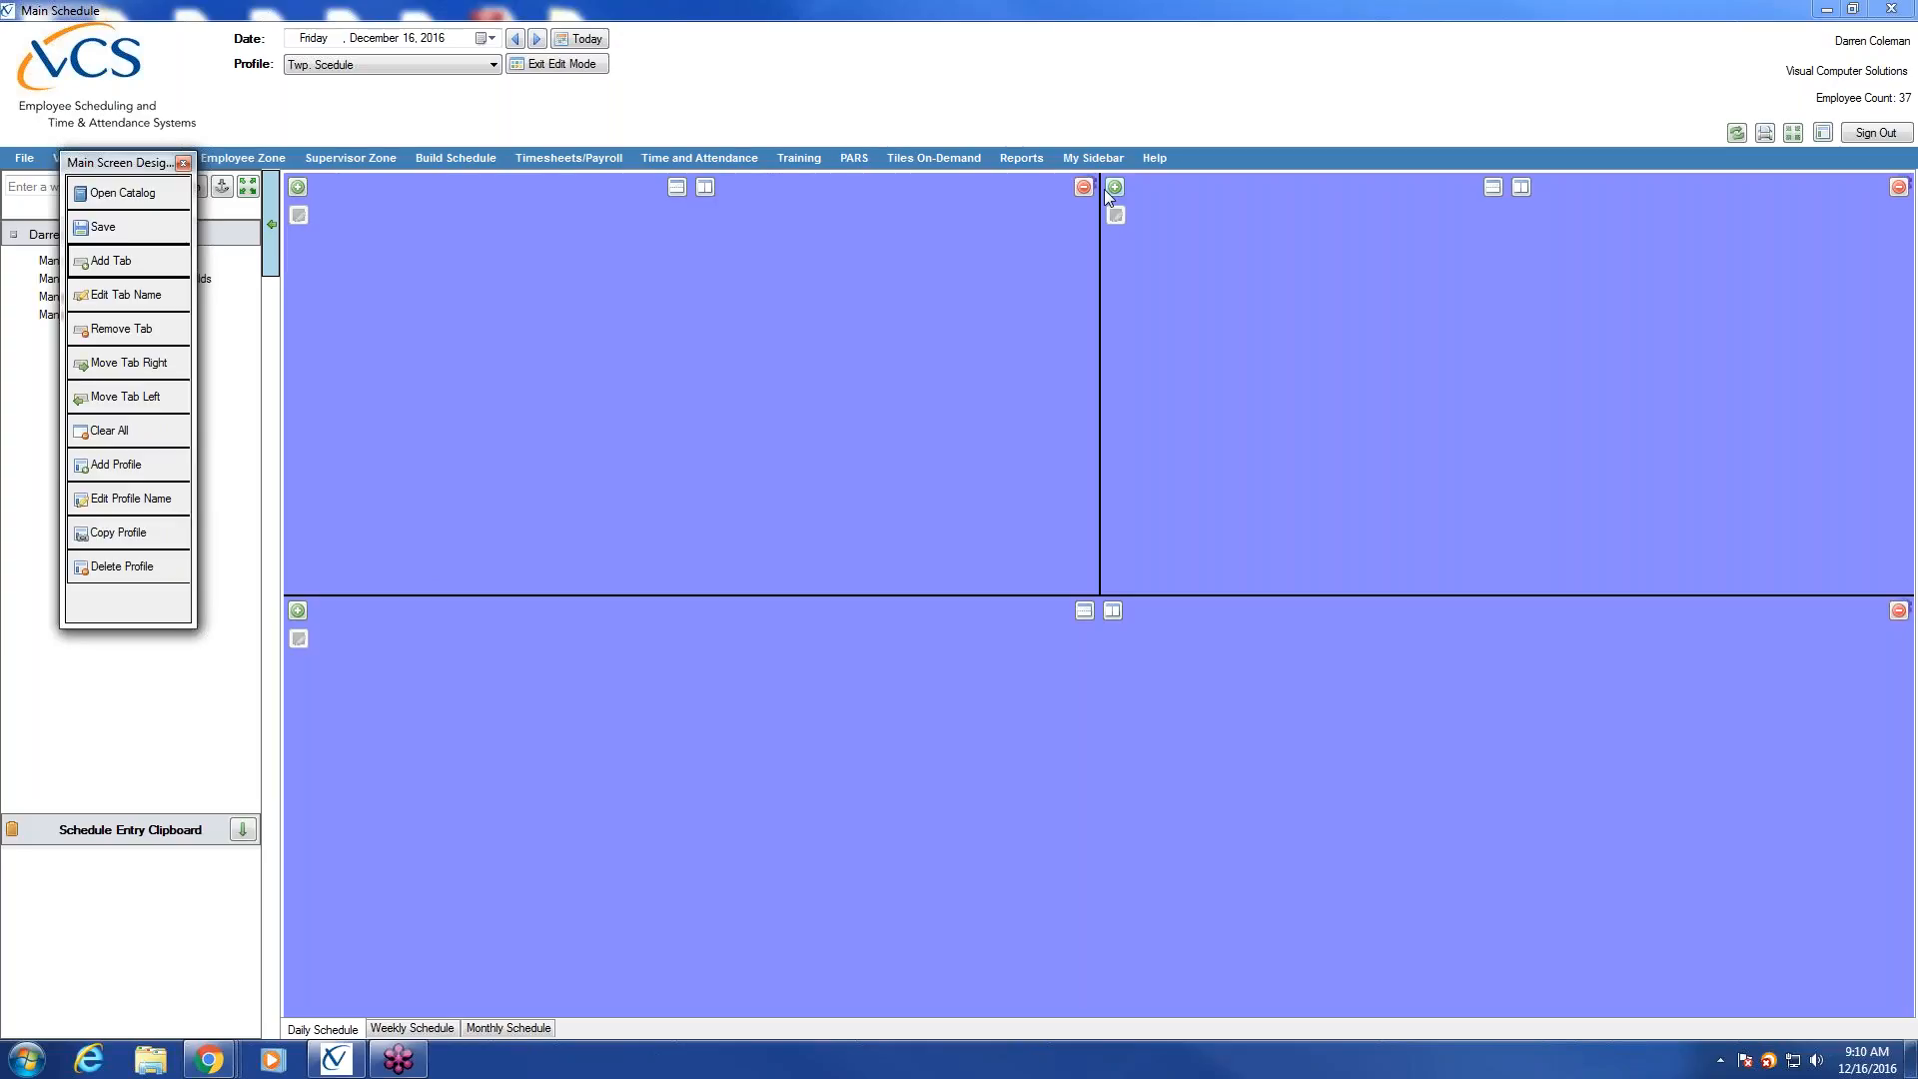
pyautogui.moveTo(147, 171); pyautogui.dragTo(98, 239)
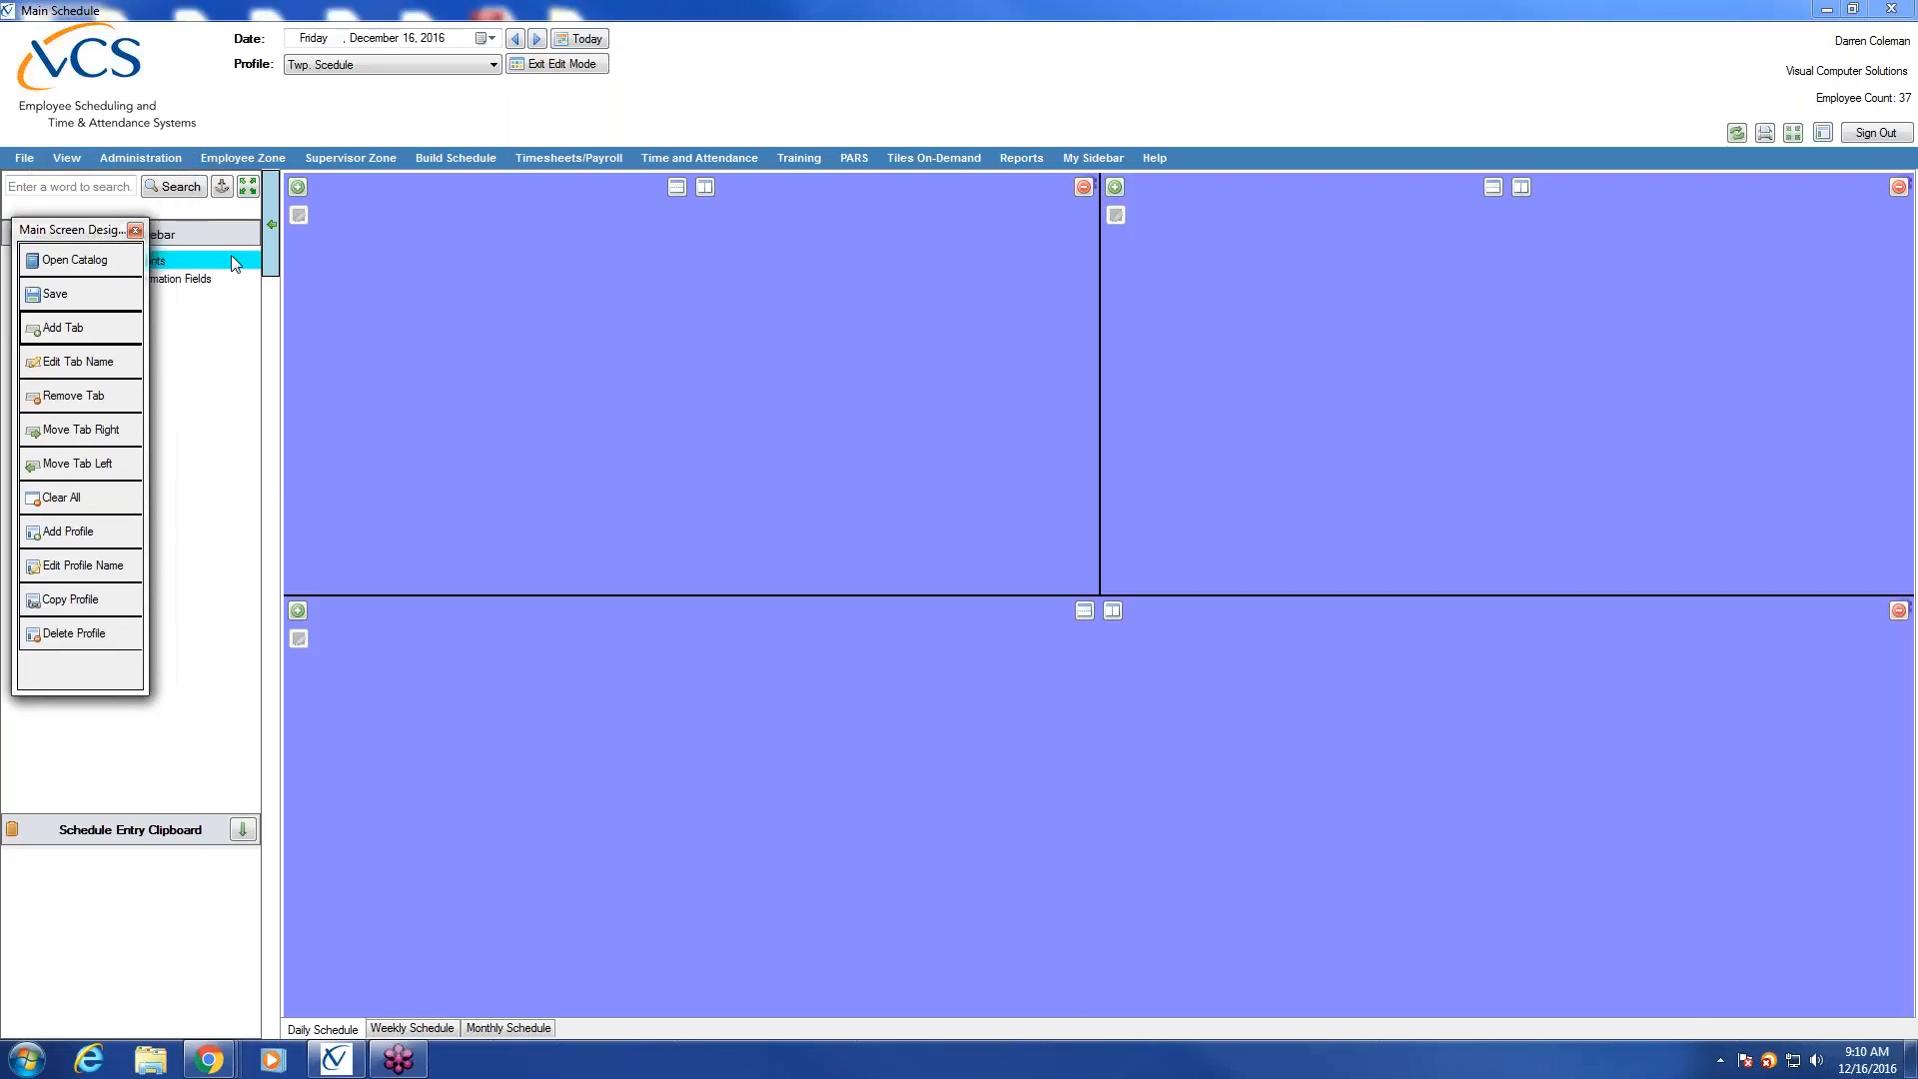
pyautogui.click(298, 188)
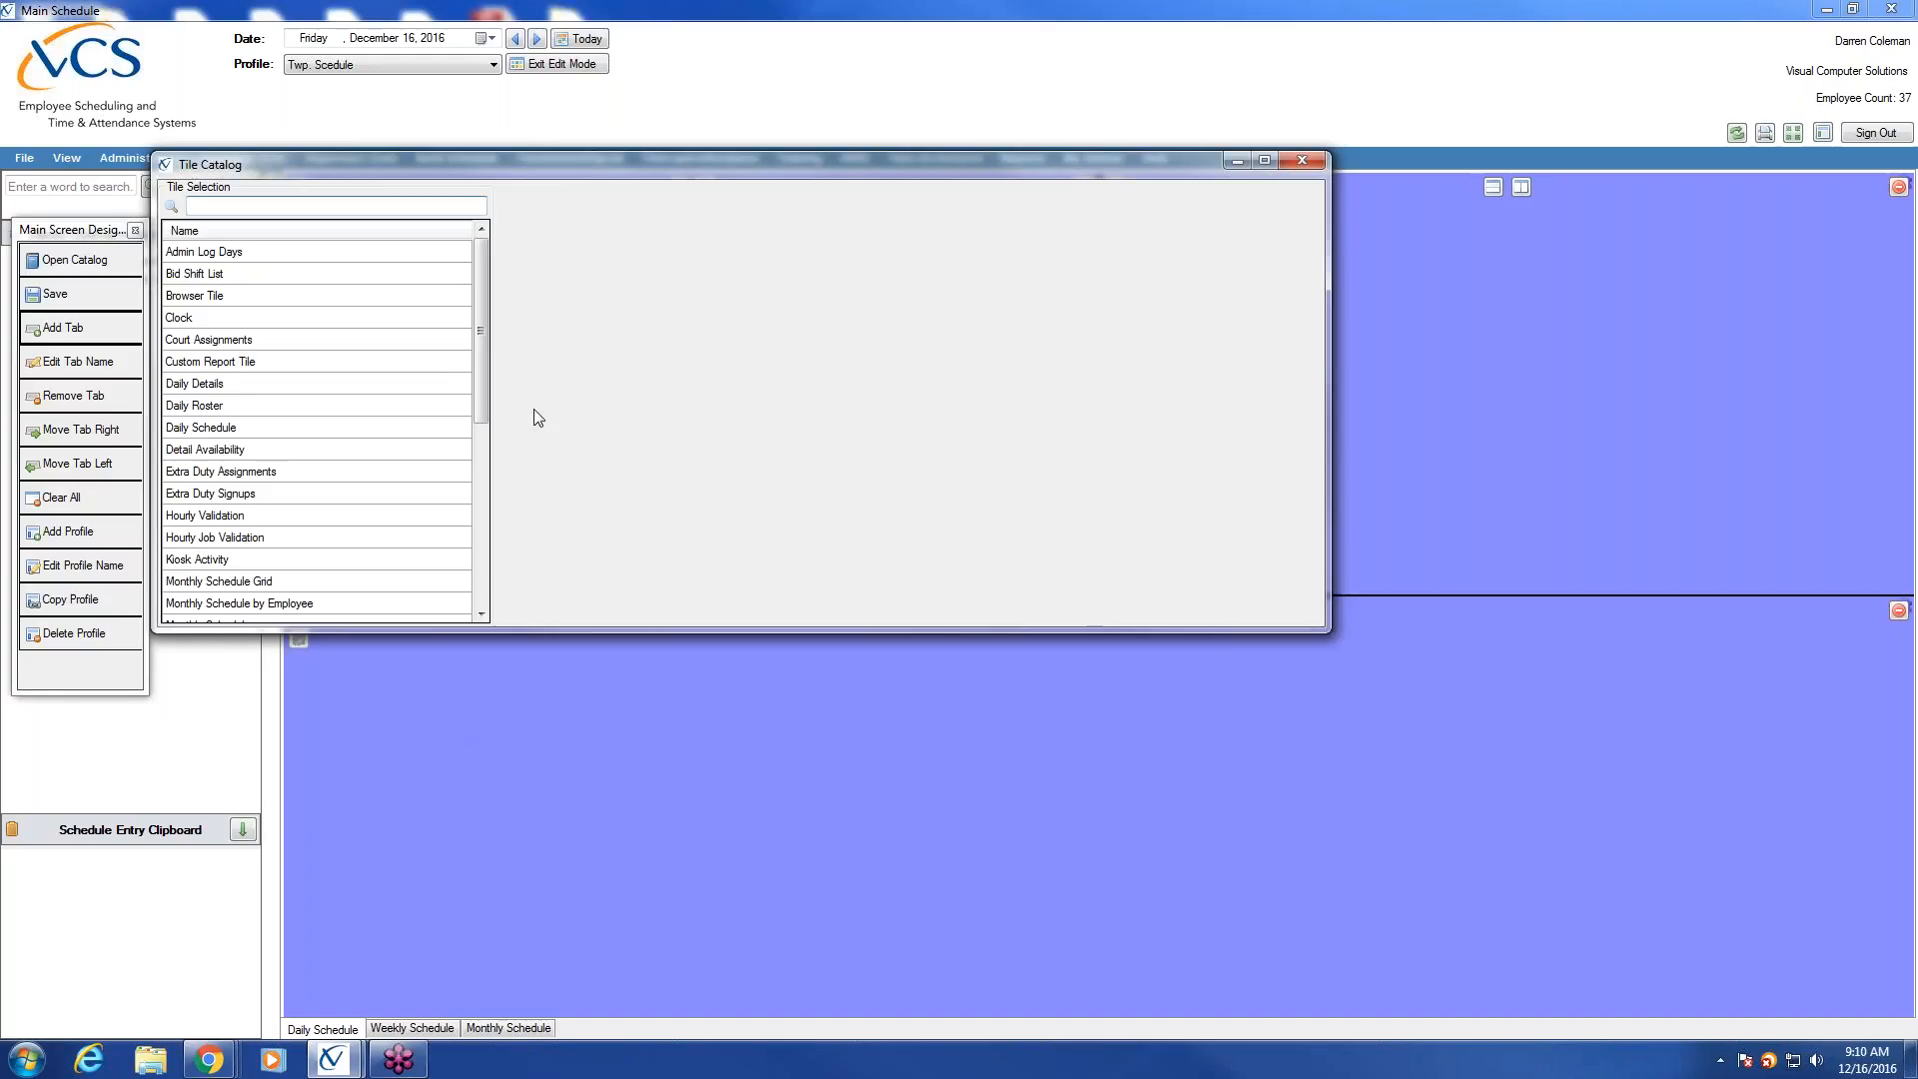
# Browse the tile catalog and preview the Daily Schedule, Detail Availability and Extra Duty Signups tiles.
pyautogui.moveTo(481, 292)
pyautogui.mouseDown()
pyautogui.moveTo(477, 476)
pyautogui.moveTo(491, 267)
pyautogui.moveTo(478, 493)
pyautogui.moveTo(491, 274)
pyautogui.mouseUp()
pyautogui.click(212, 428)
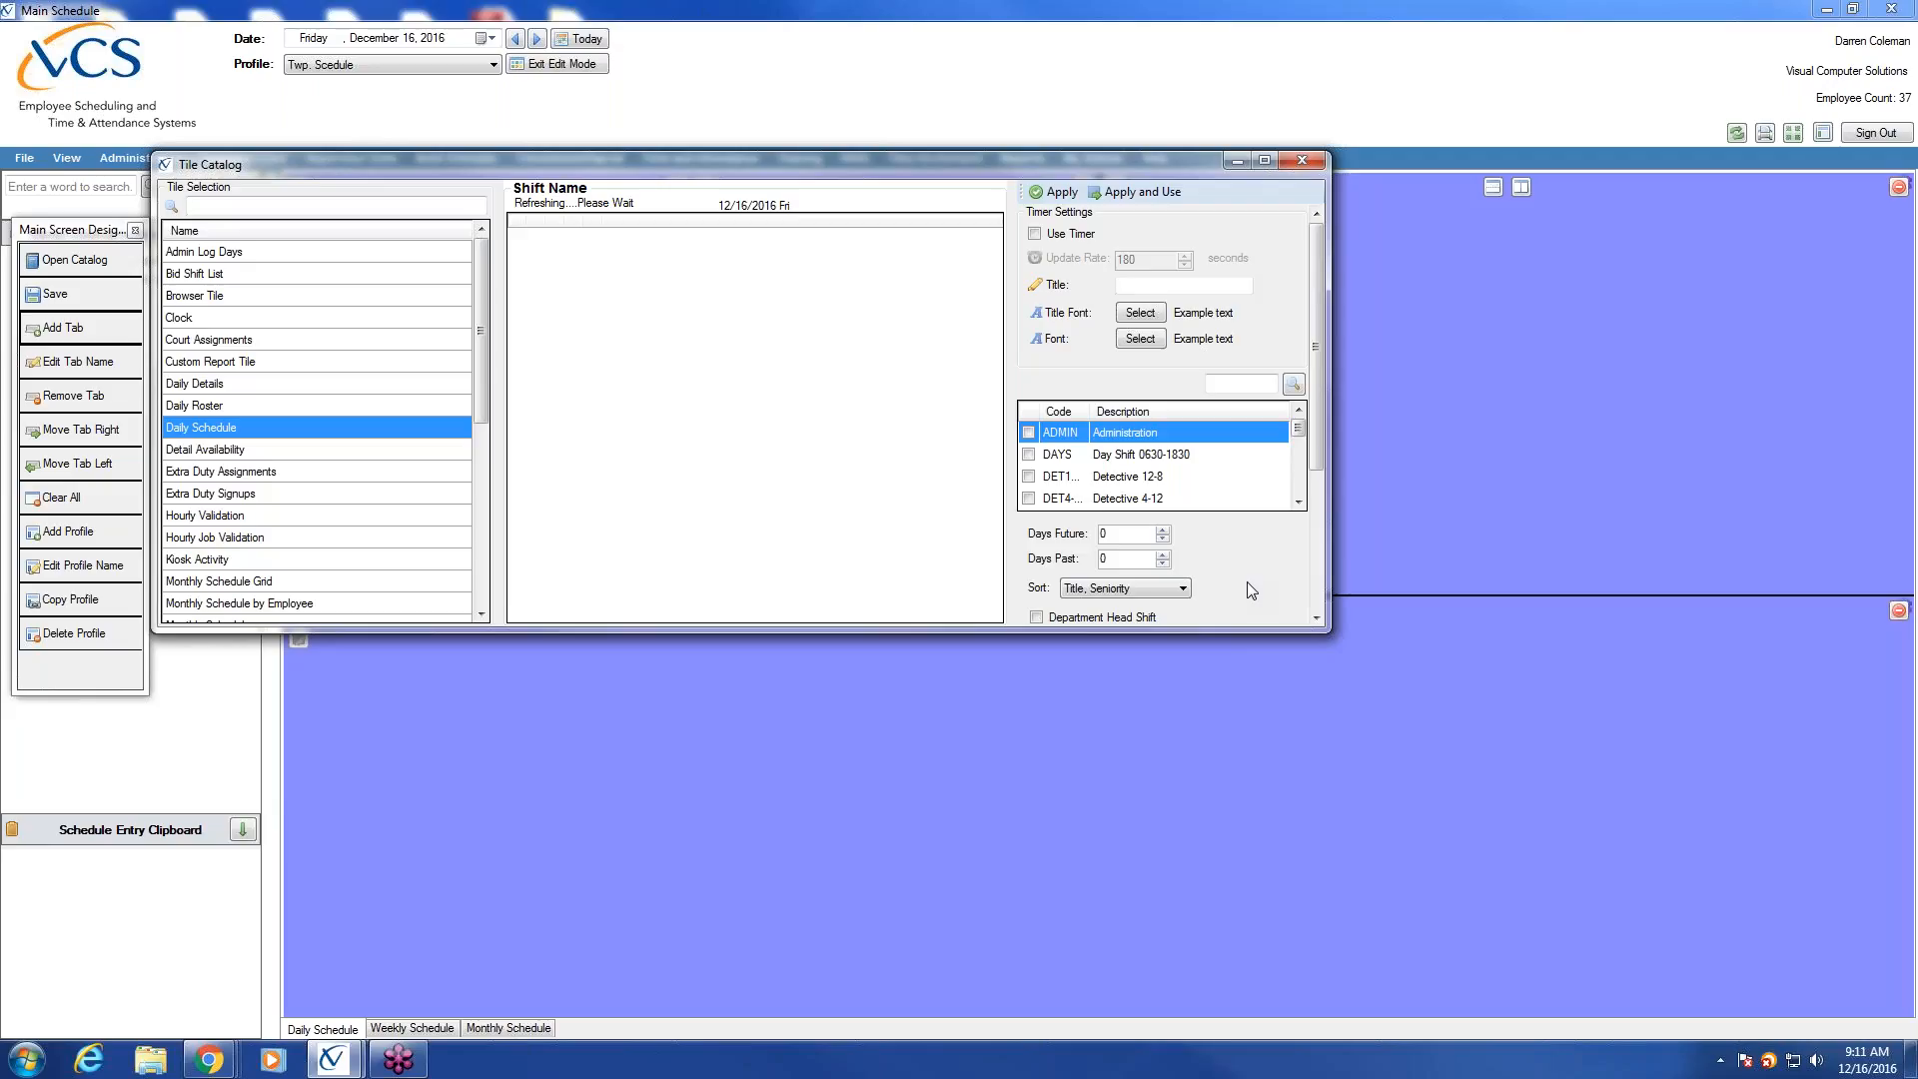
pyautogui.click(229, 451)
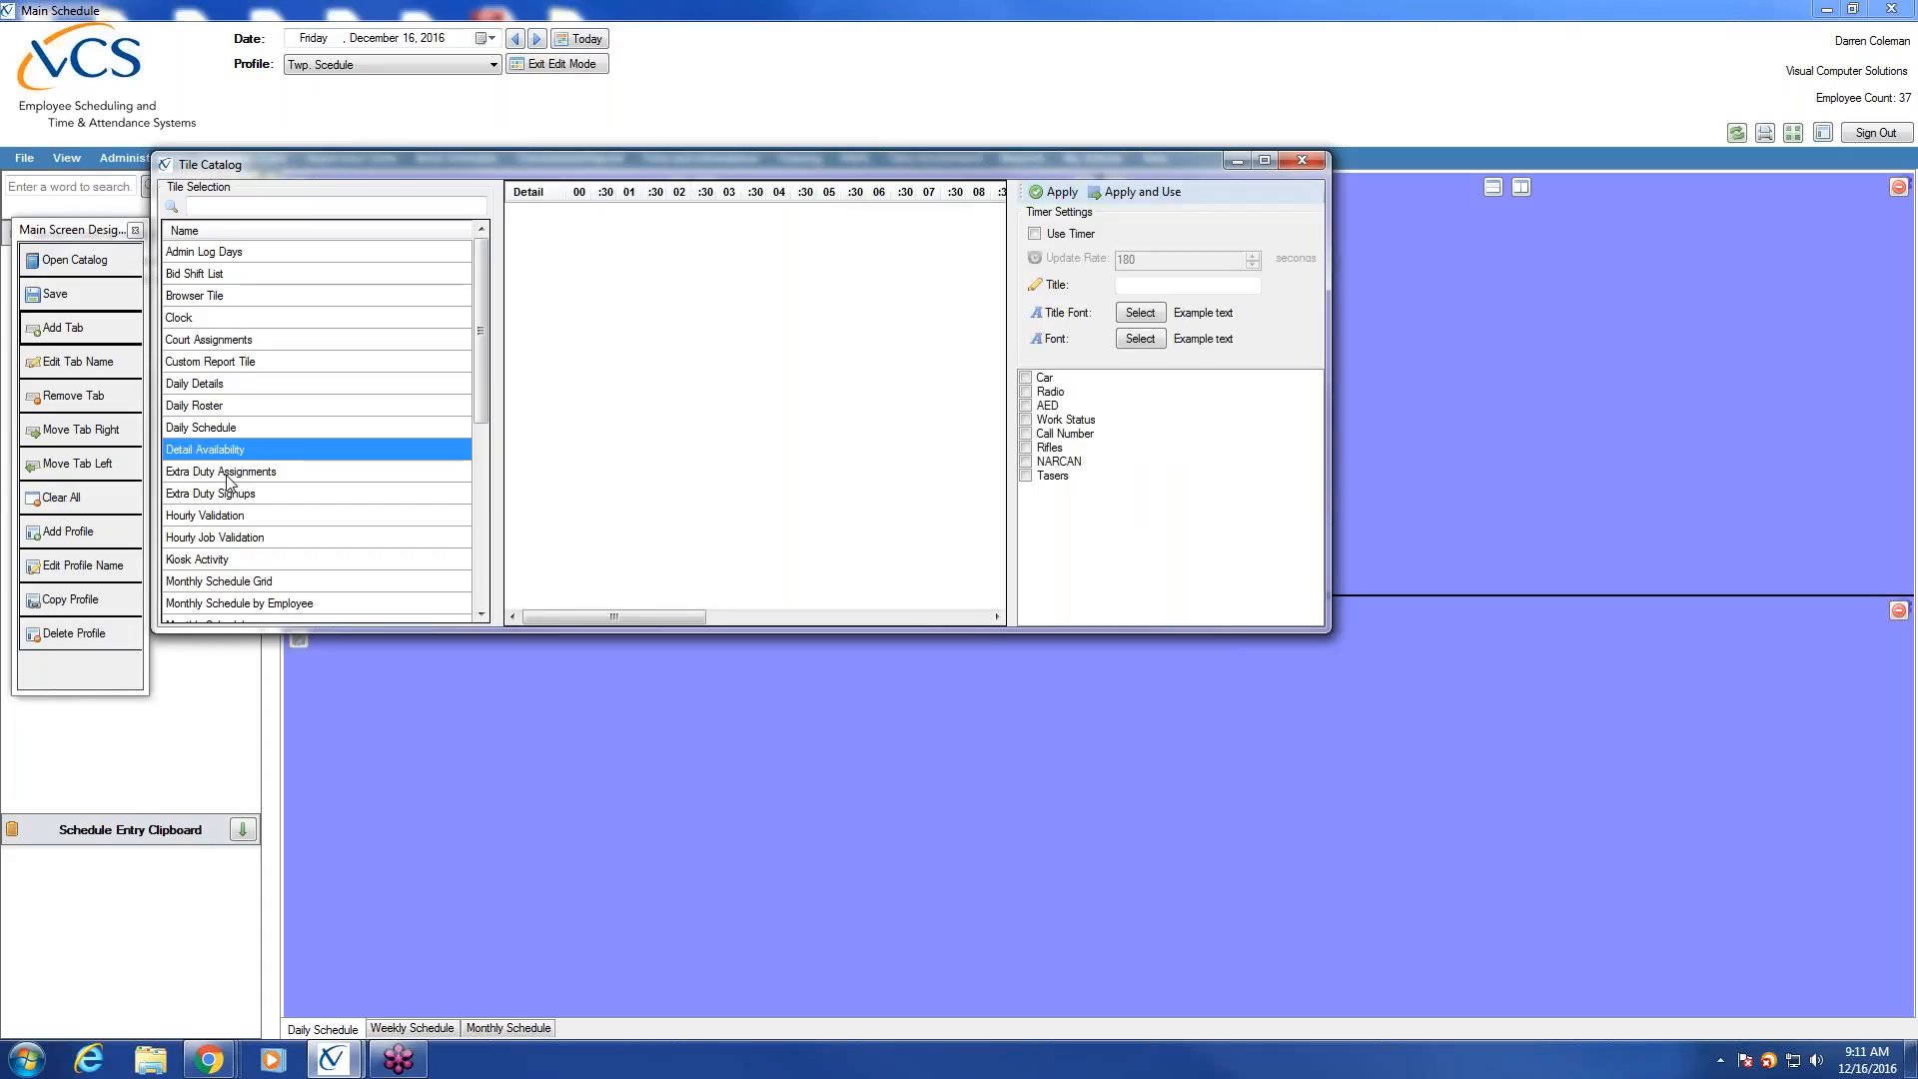
pyautogui.click(230, 495)
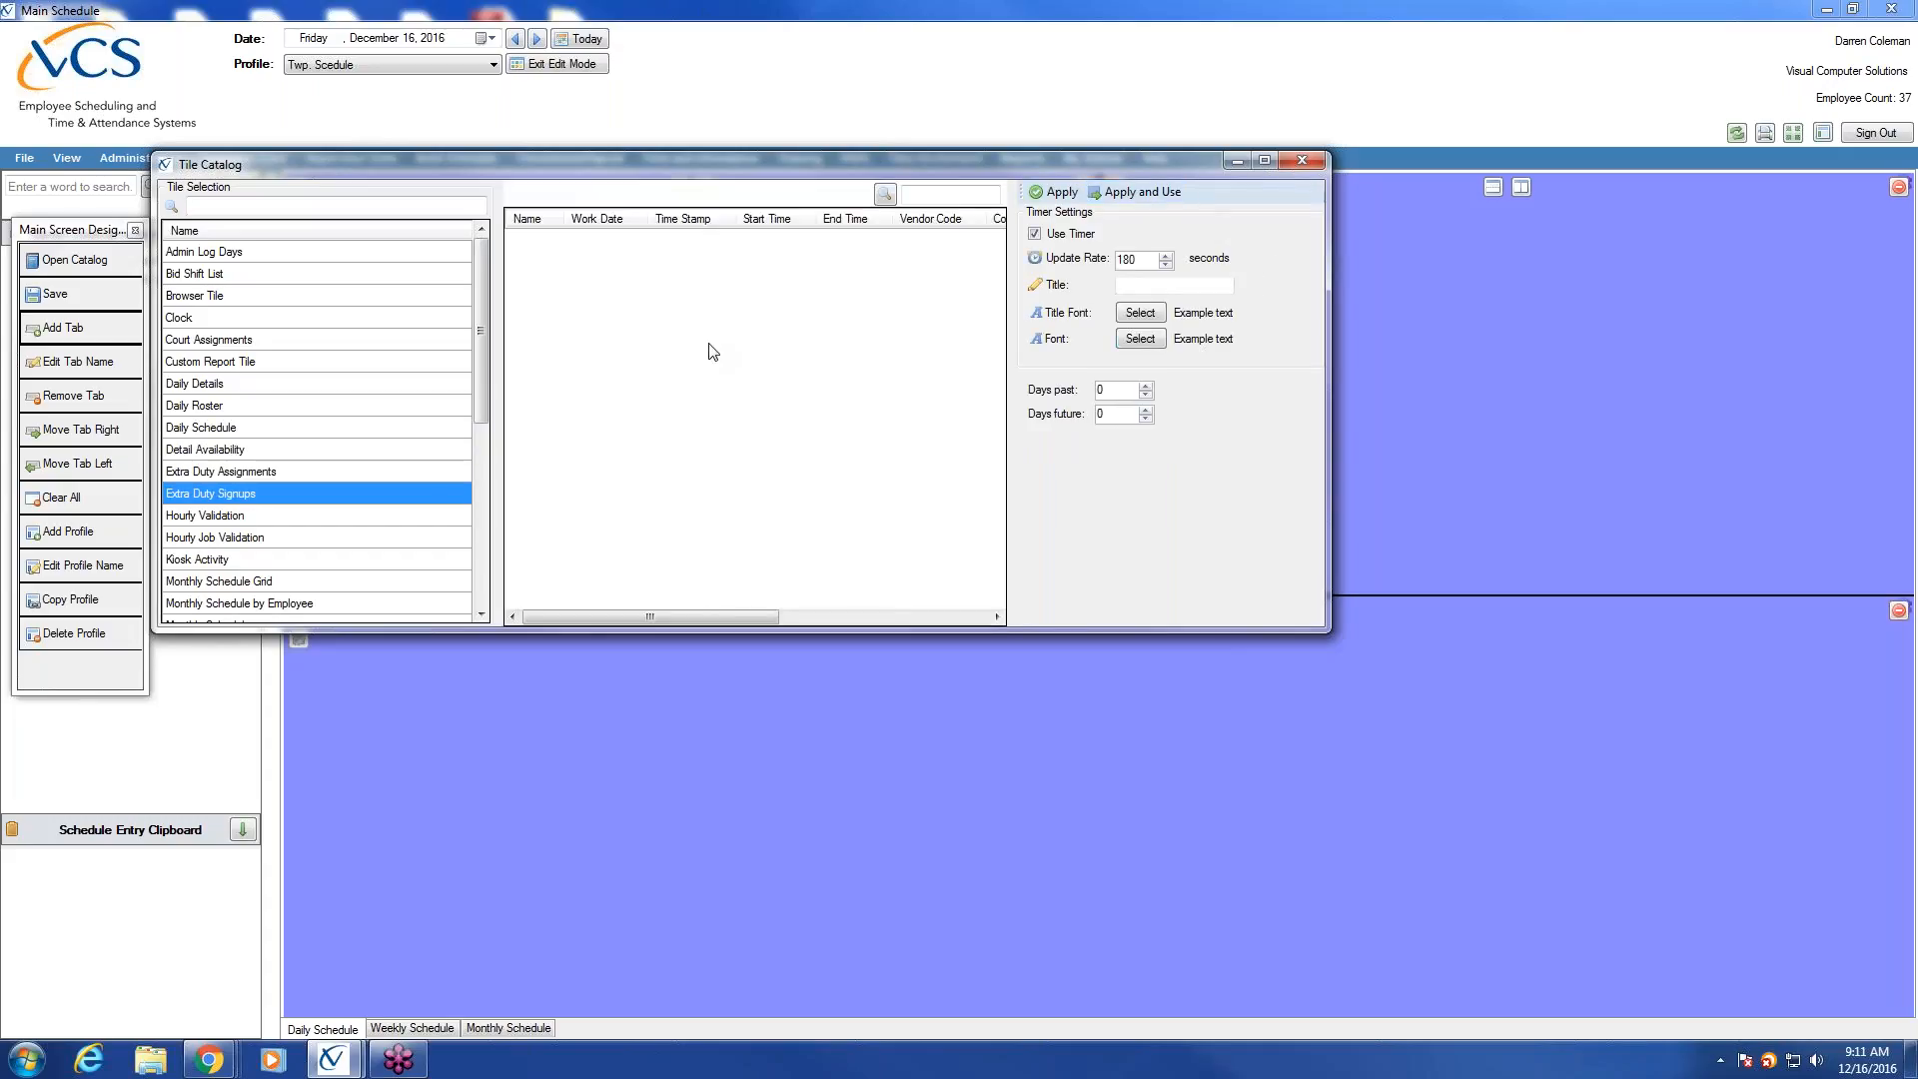
# Preview the Hourly Validation, Extra Duty Signups, Extra Duty Assignments and Detail Availability tiles in the catalog.
pyautogui.click(200, 516)
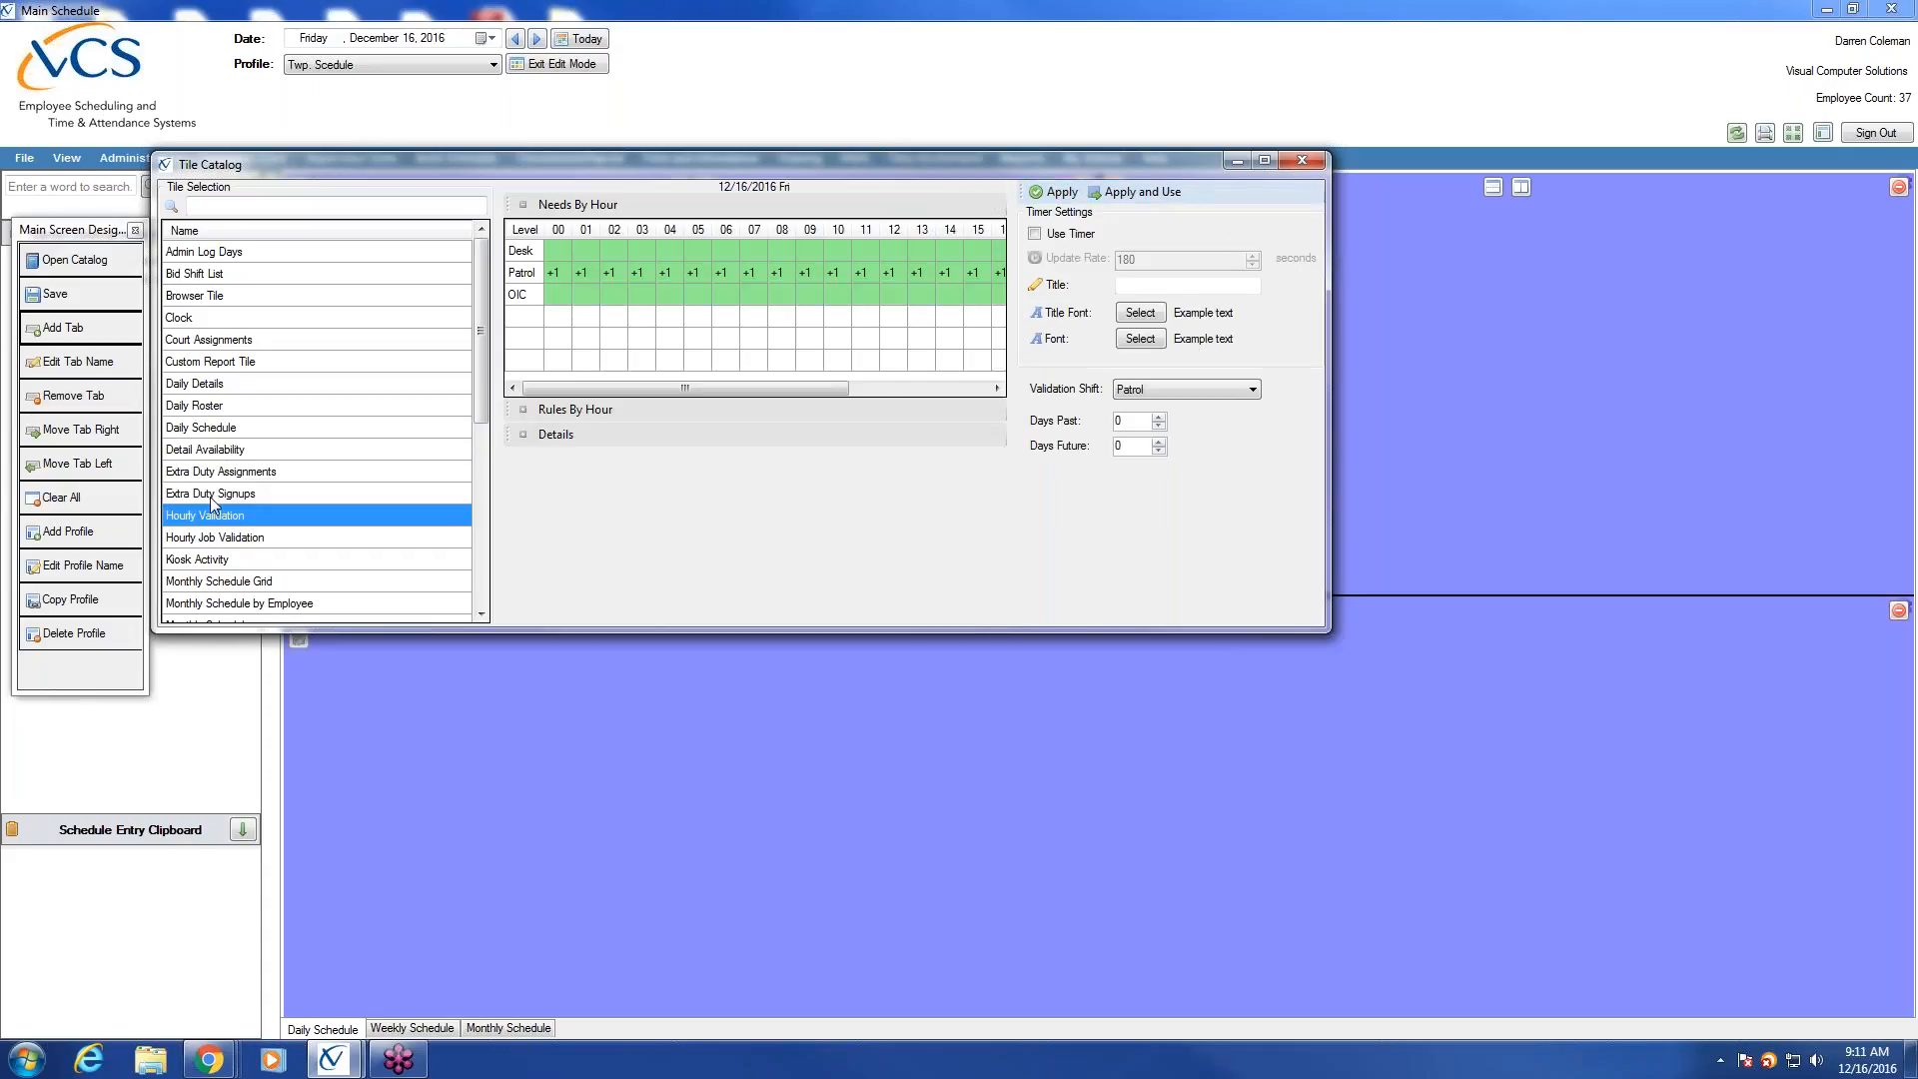
pyautogui.click(210, 495)
pyautogui.click(212, 471)
pyautogui.click(210, 450)
# Select the Daily Schedule tile and enlarge the tile catalog window until all of the tile's settings fit.
pyautogui.click(208, 427)
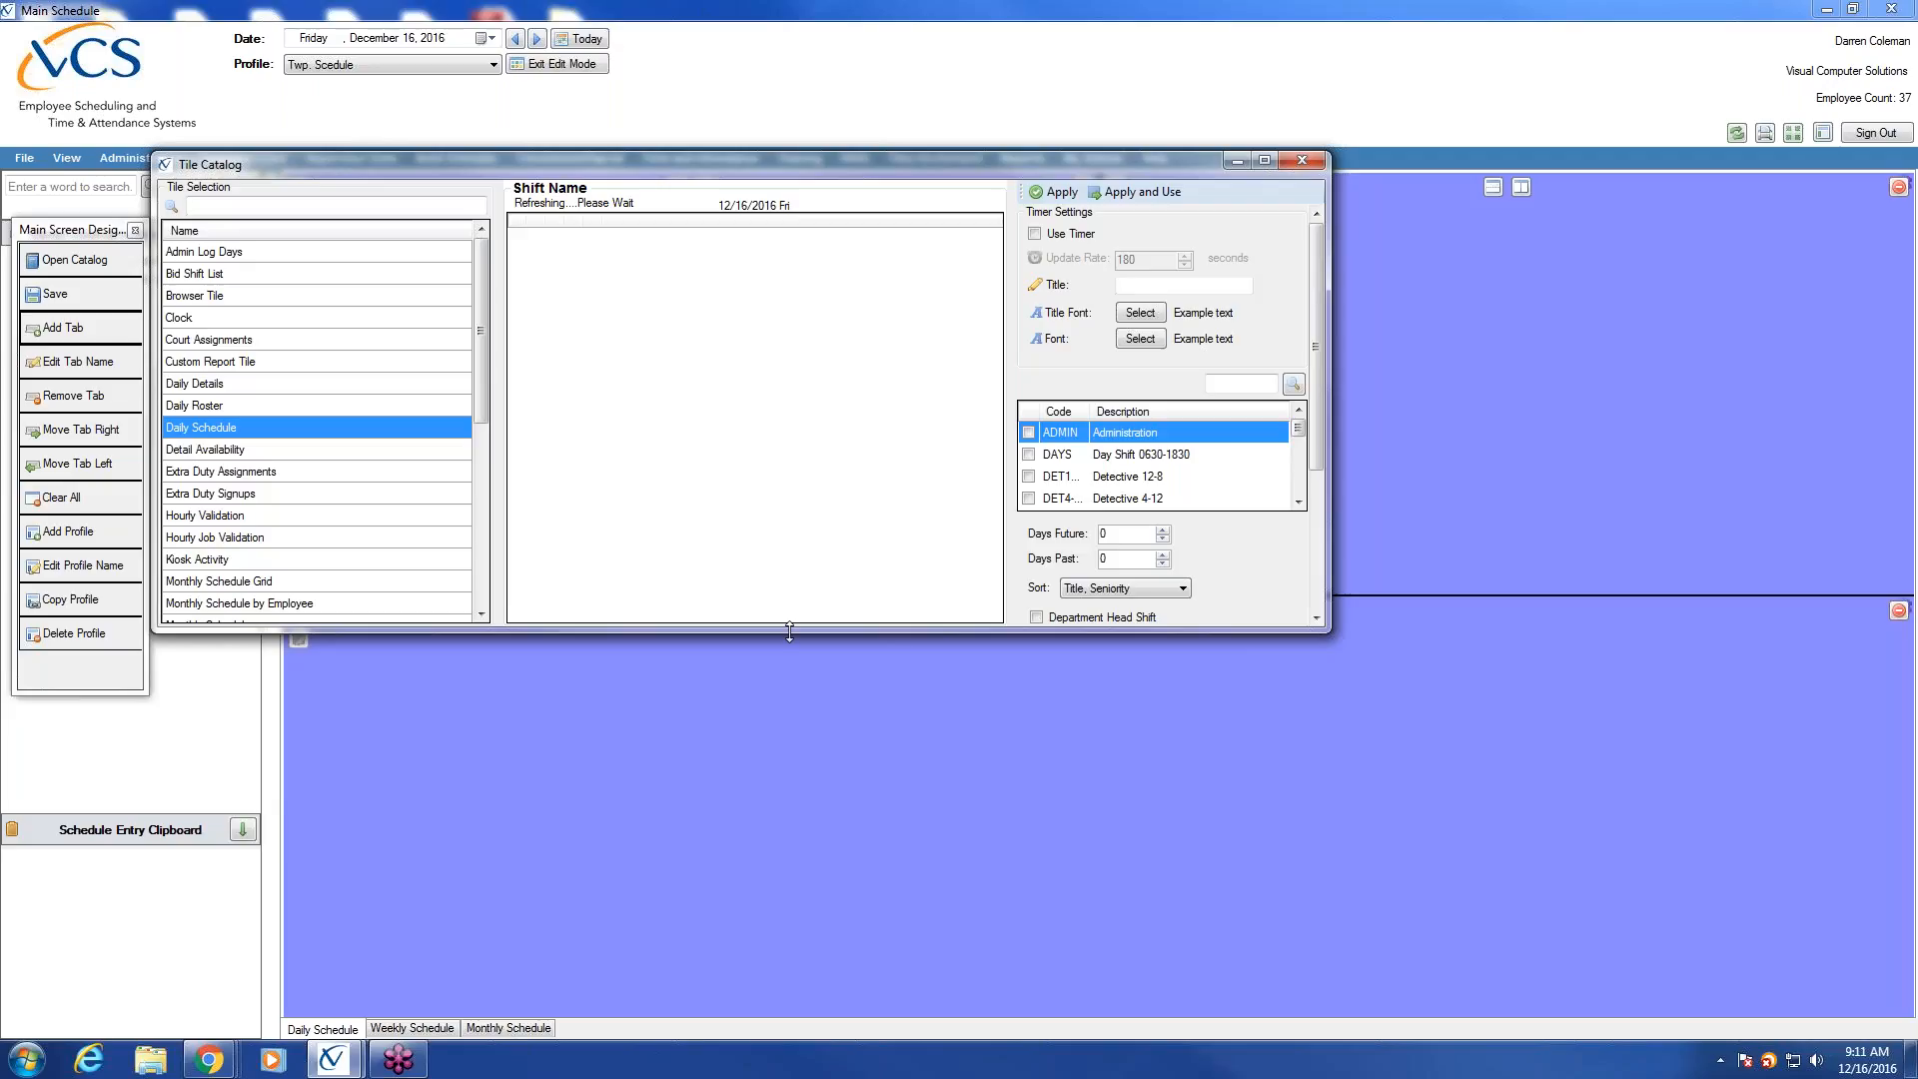
pyautogui.moveTo(789, 631); pyautogui.dragTo(775, 964)
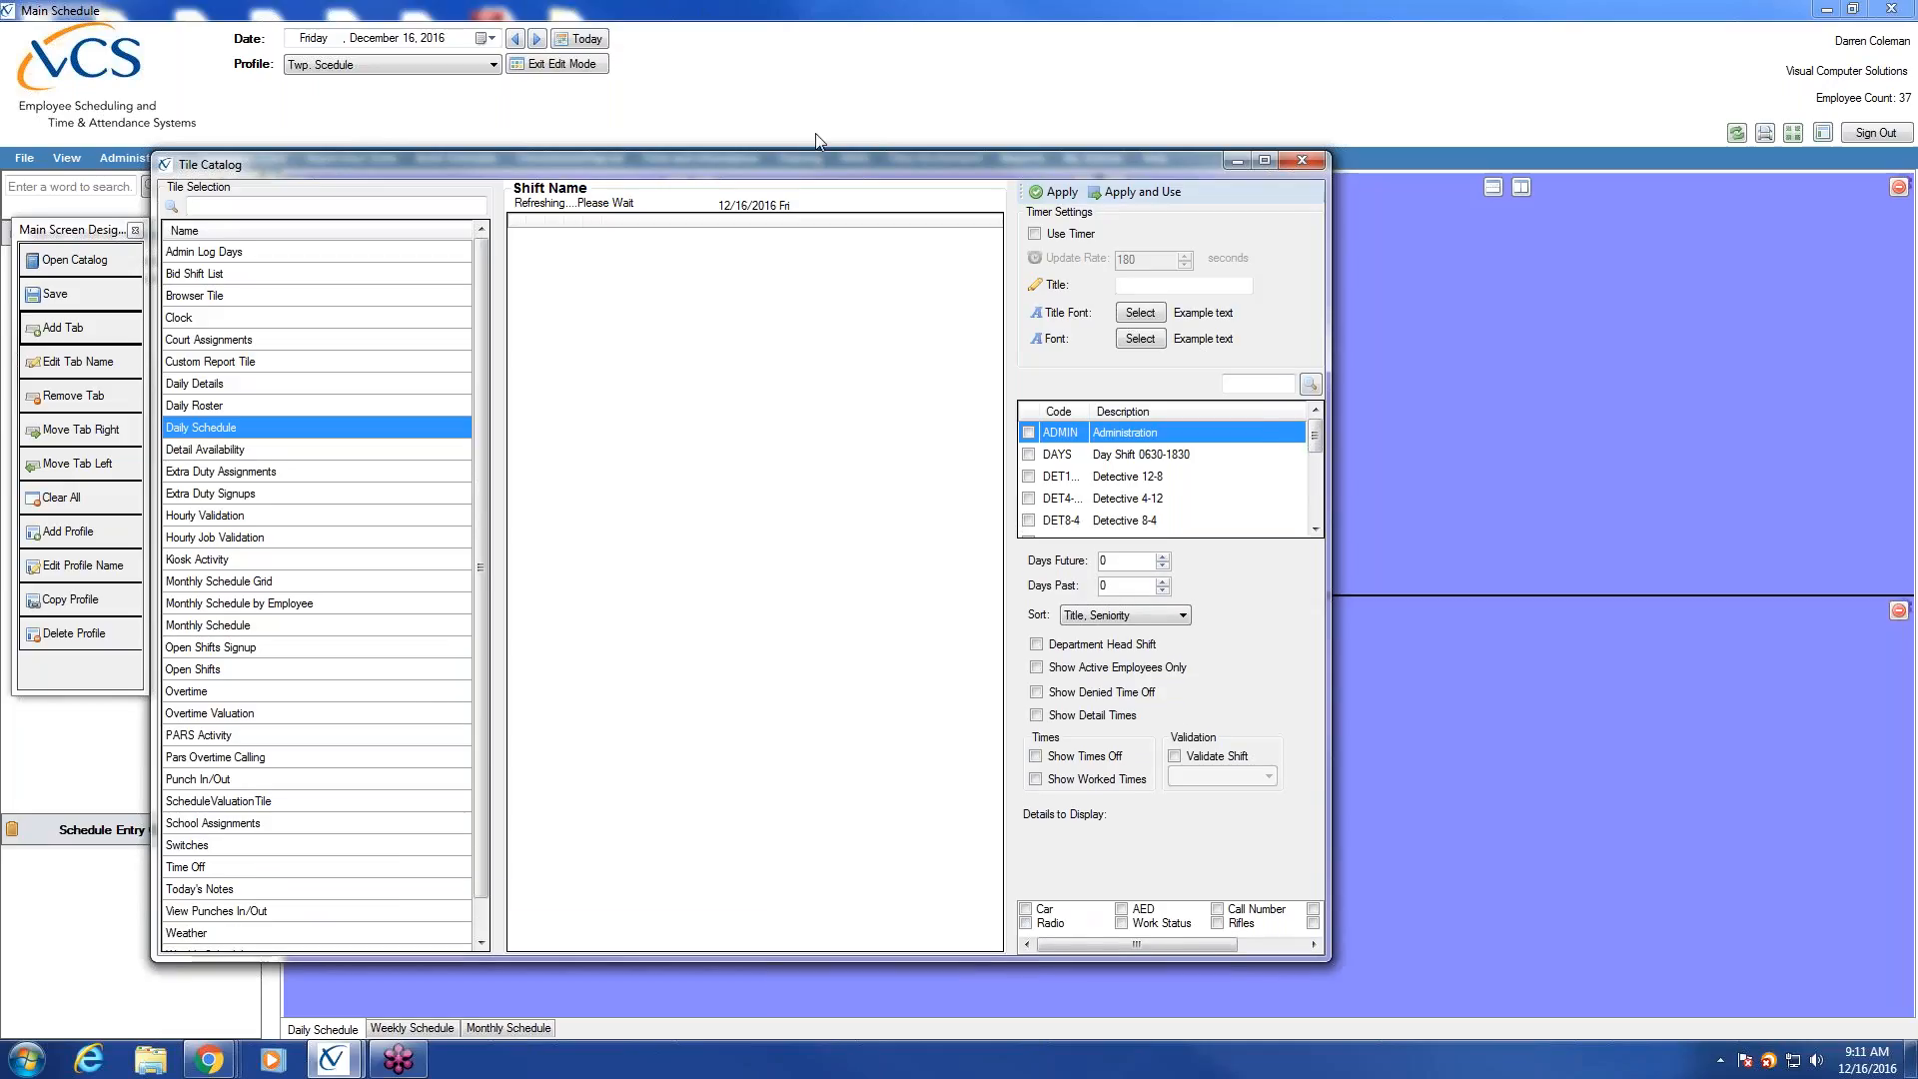
pyautogui.moveTo(793, 152); pyautogui.dragTo(793, 104)
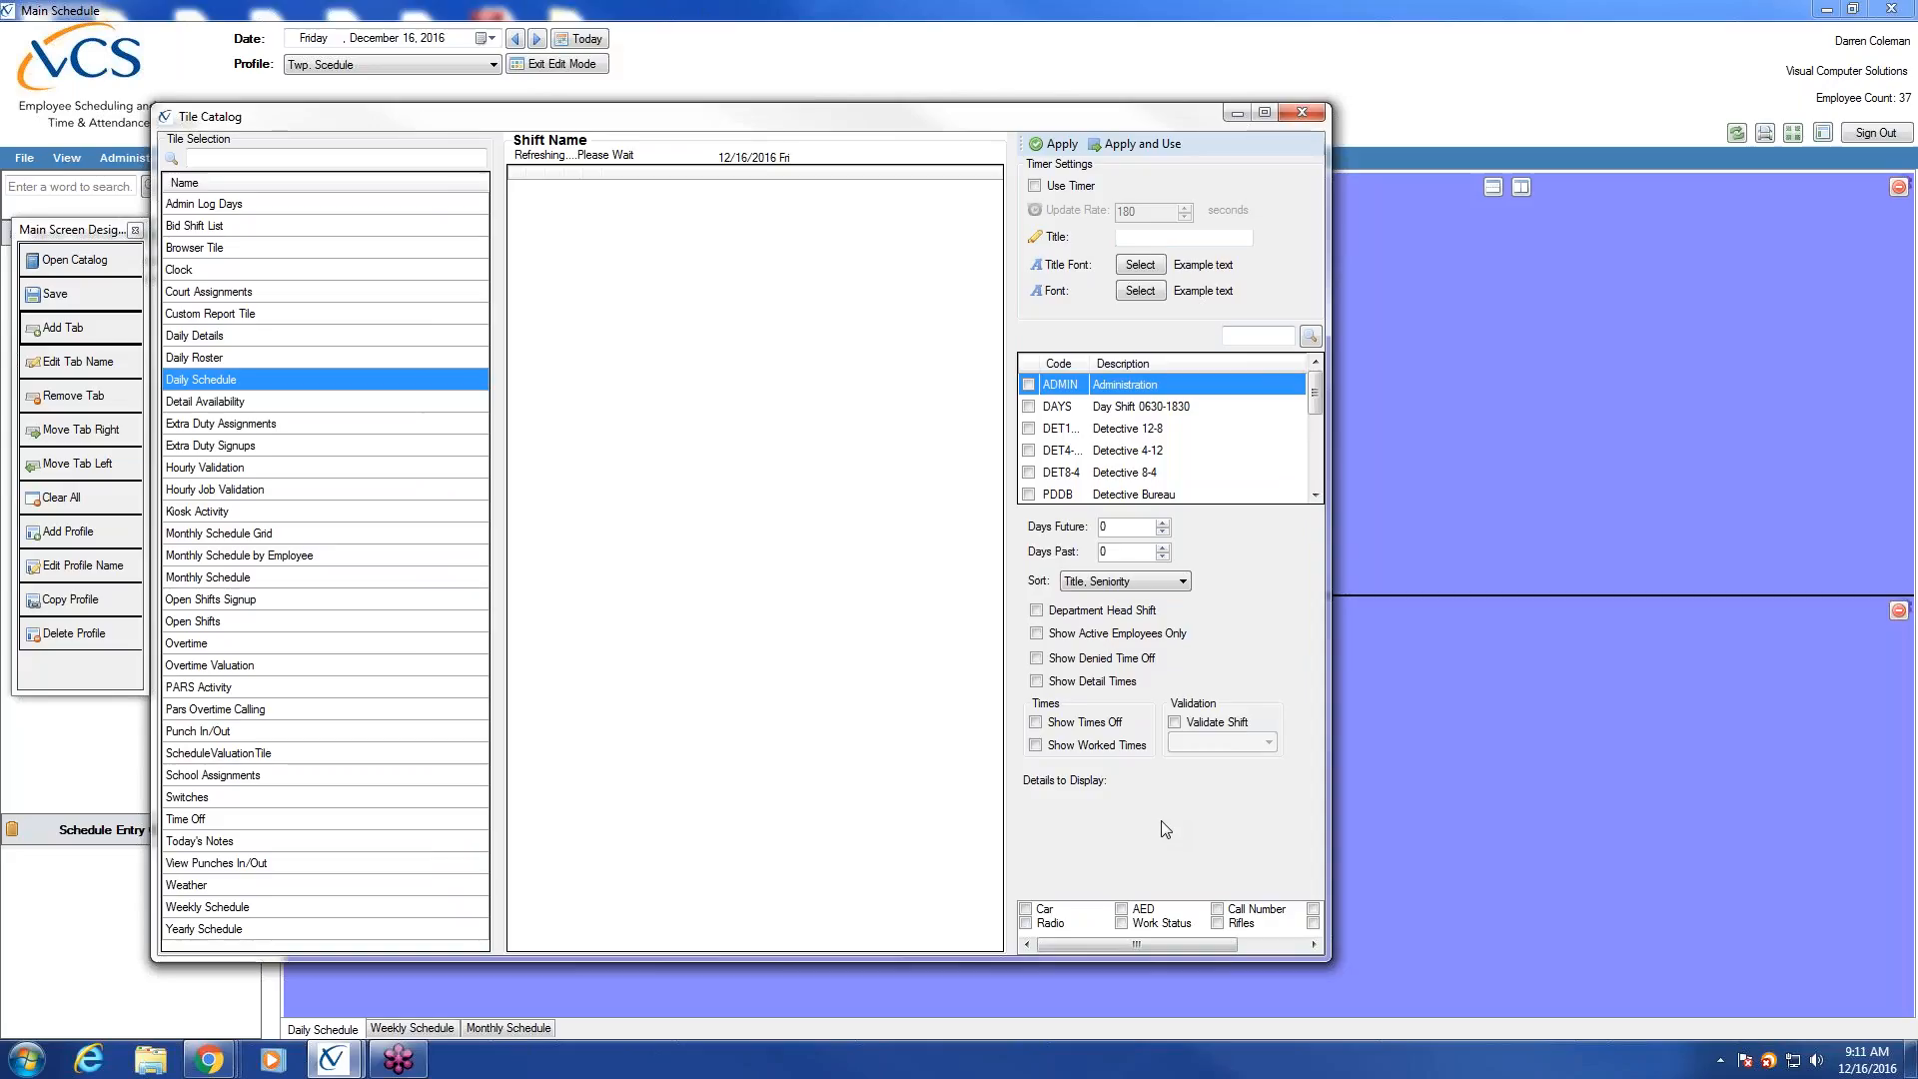
# Turn on the update timer for the Daily Schedule tile and include the shift Day Shift 0630-1830.
pyautogui.click(1035, 186)
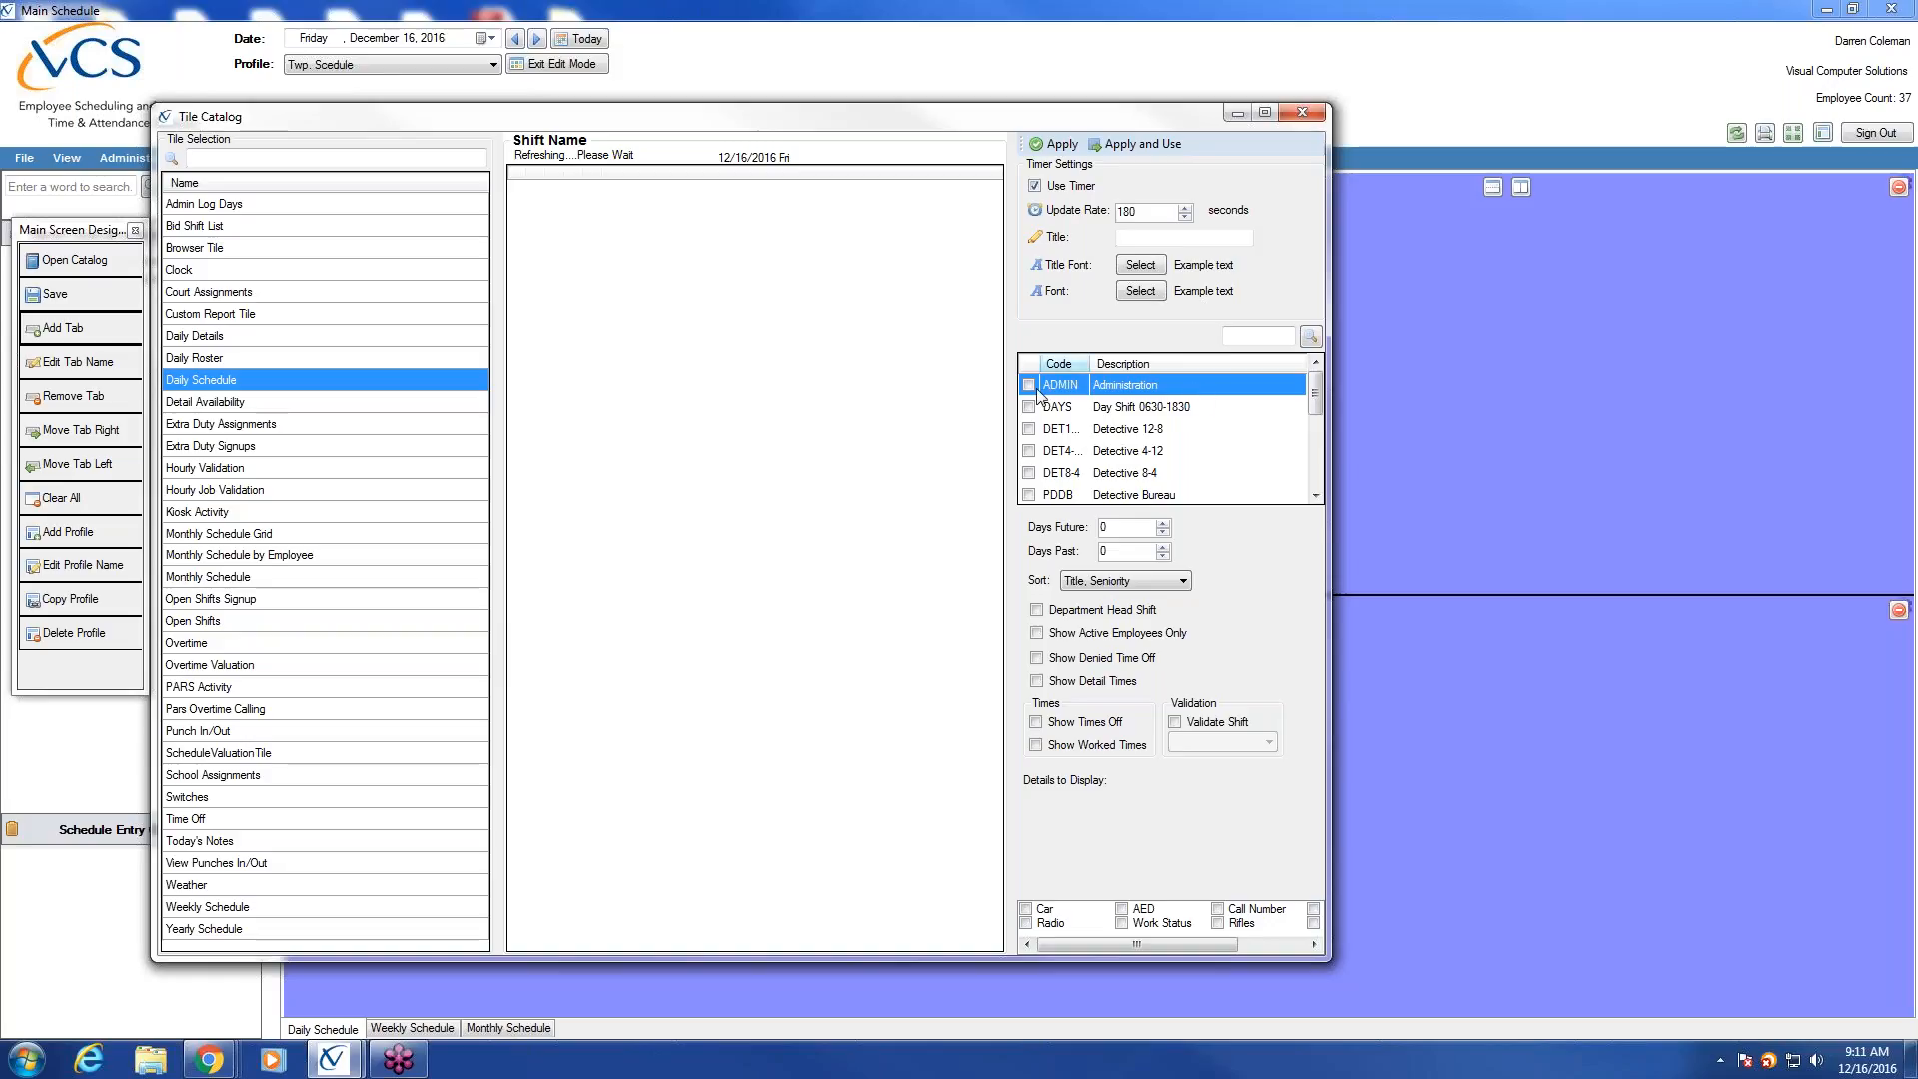
pyautogui.moveTo(1317, 396)
pyautogui.mouseDown()
pyautogui.moveTo(1317, 477)
pyautogui.moveTo(1314, 387)
pyautogui.mouseUp()
pyautogui.click(1027, 406)
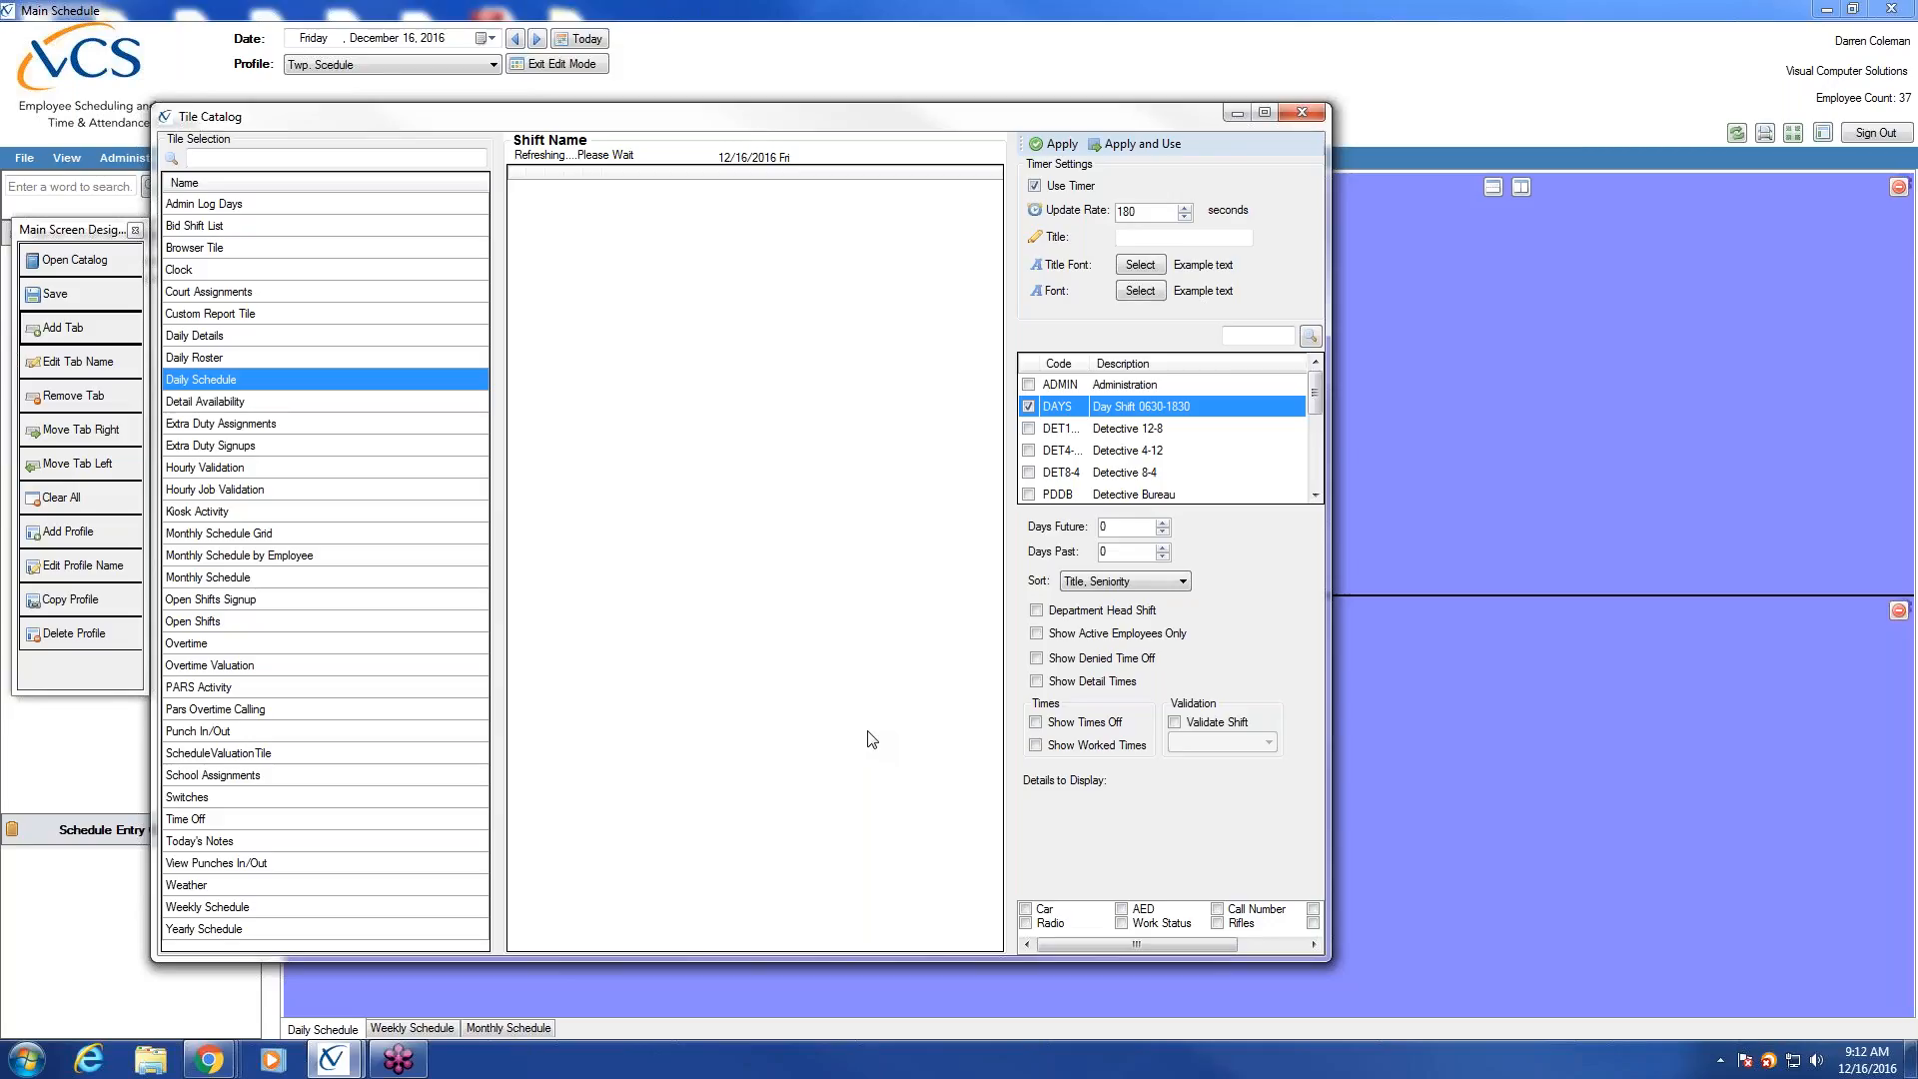
# Set the tile's Days Future to 0 and its sort order to Title, Seniority, Job.
pyautogui.click(1141, 548)
pyautogui.click(1137, 526)
pyautogui.press('BackSpace')
pyautogui.write('18')
pyautogui.write('0')
pyautogui.click(1183, 584)
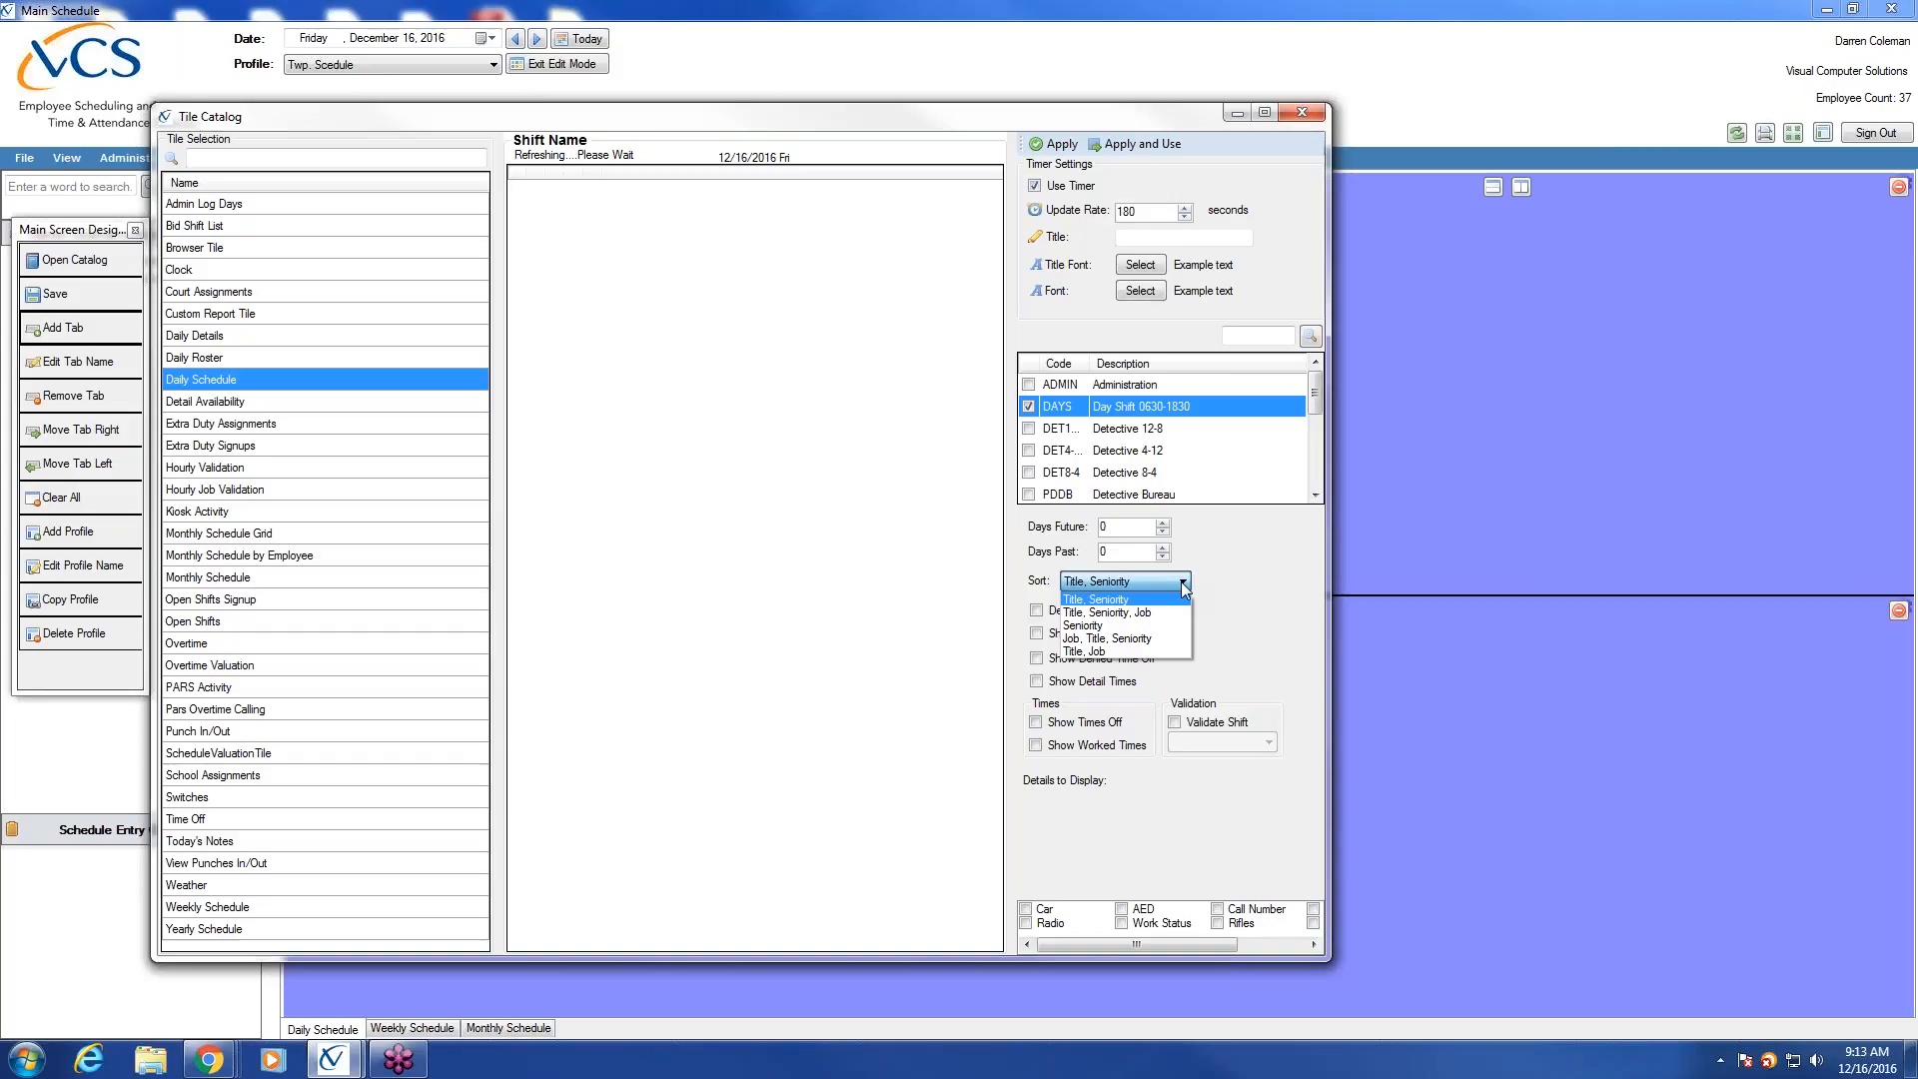
pyautogui.click(1174, 600)
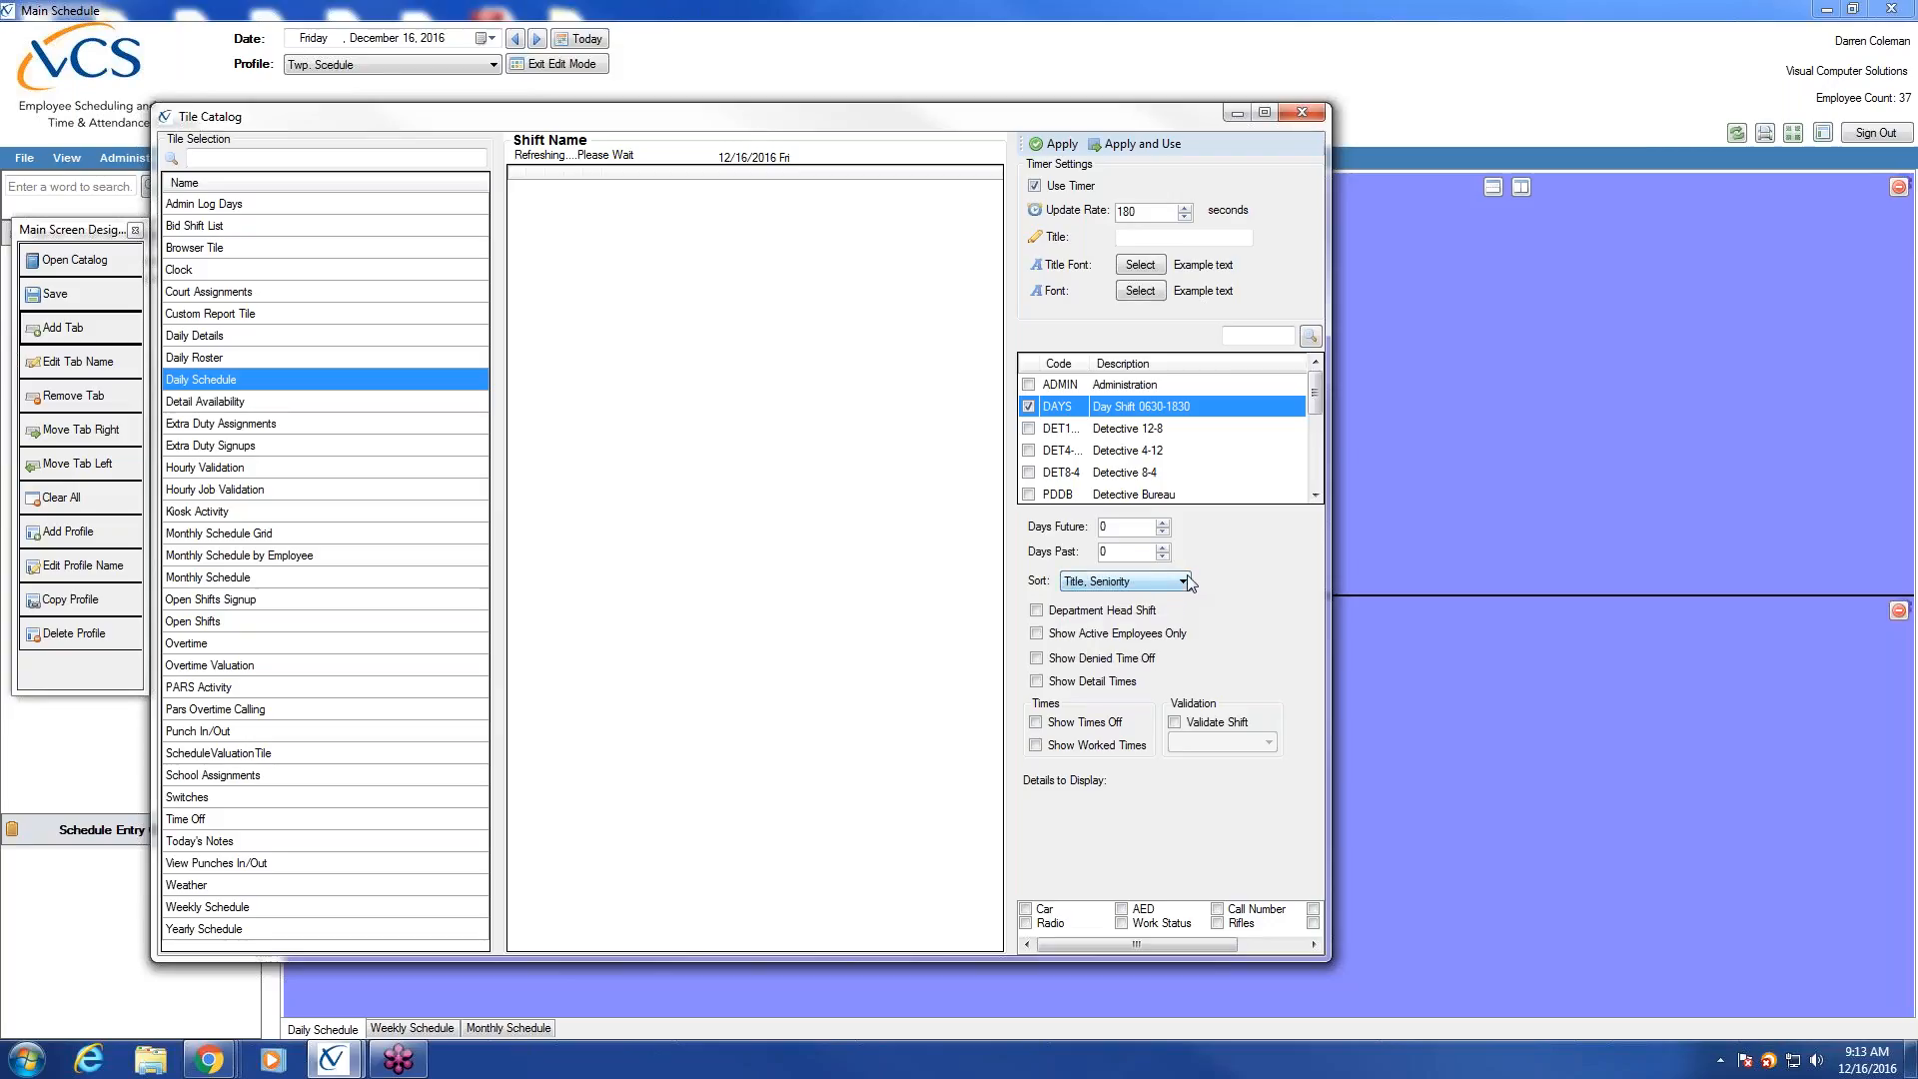
pyautogui.click(1185, 580)
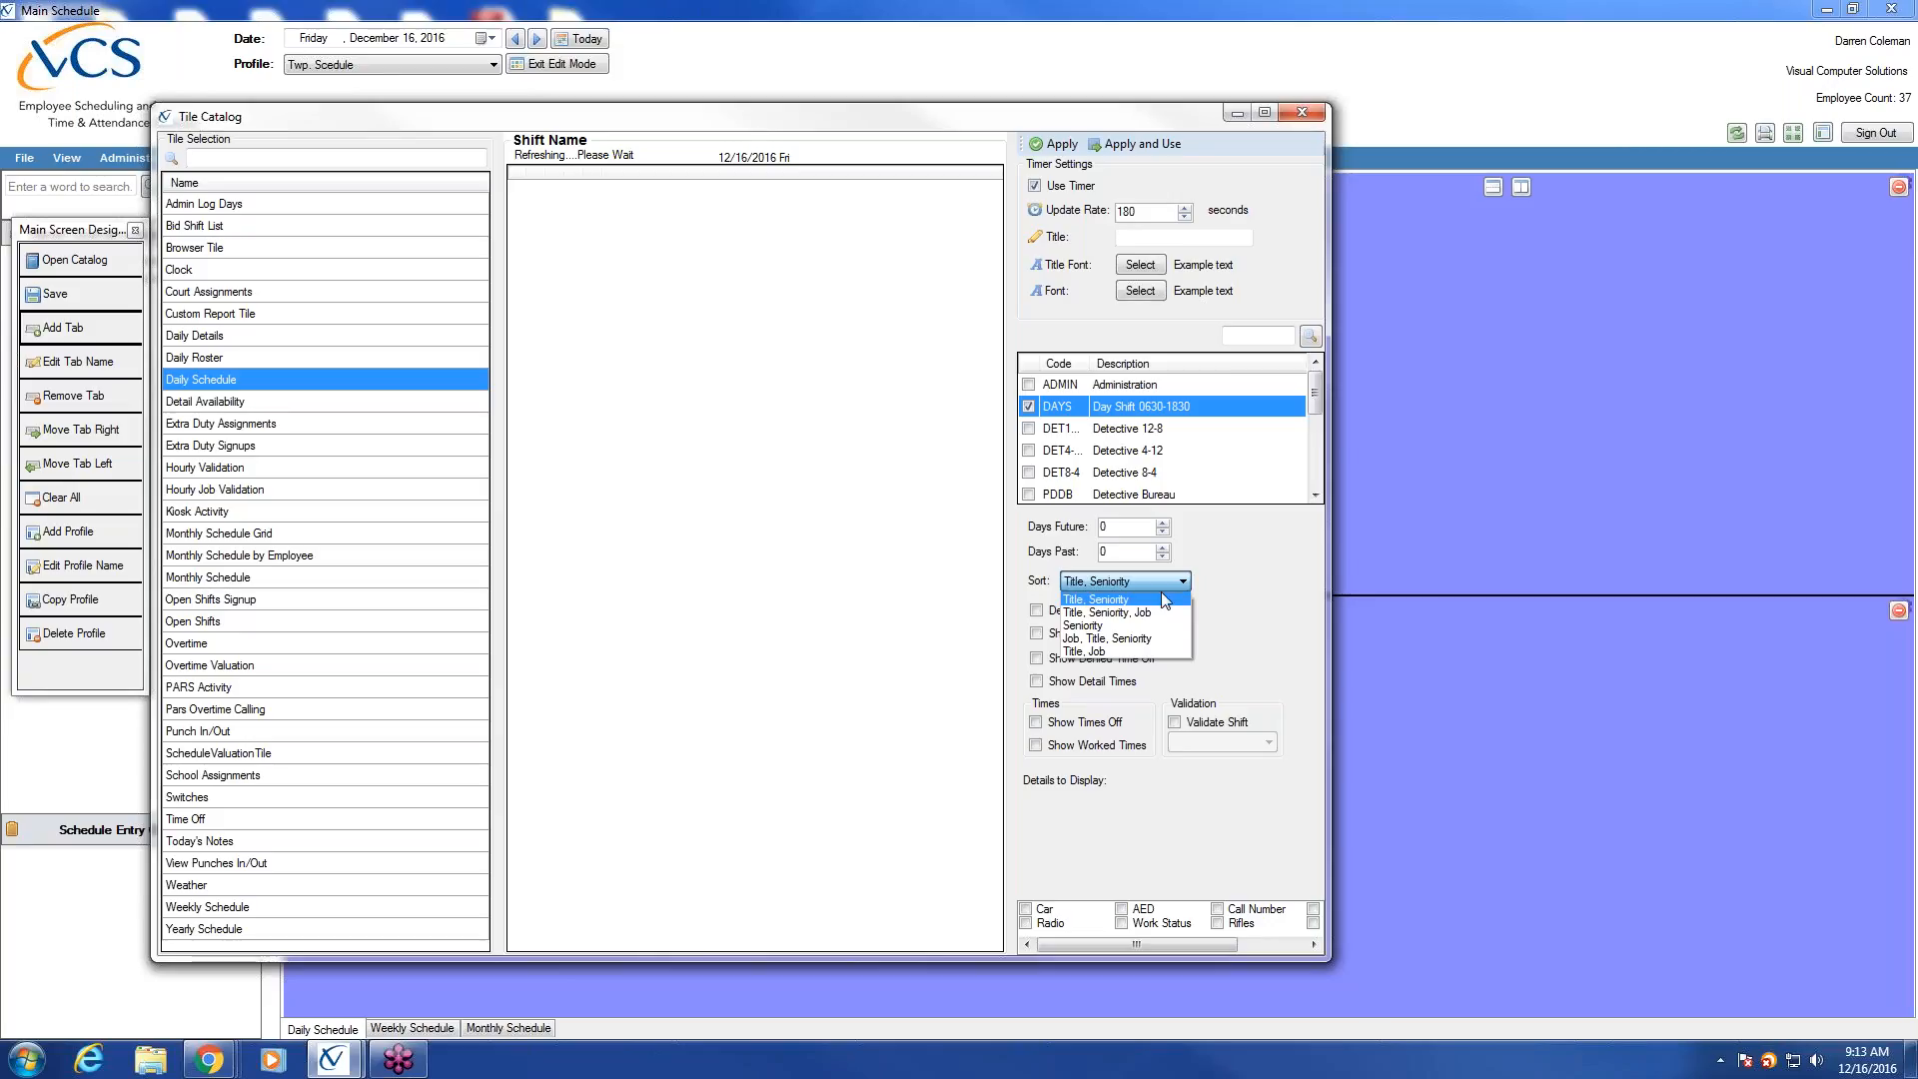
pyautogui.click(1154, 613)
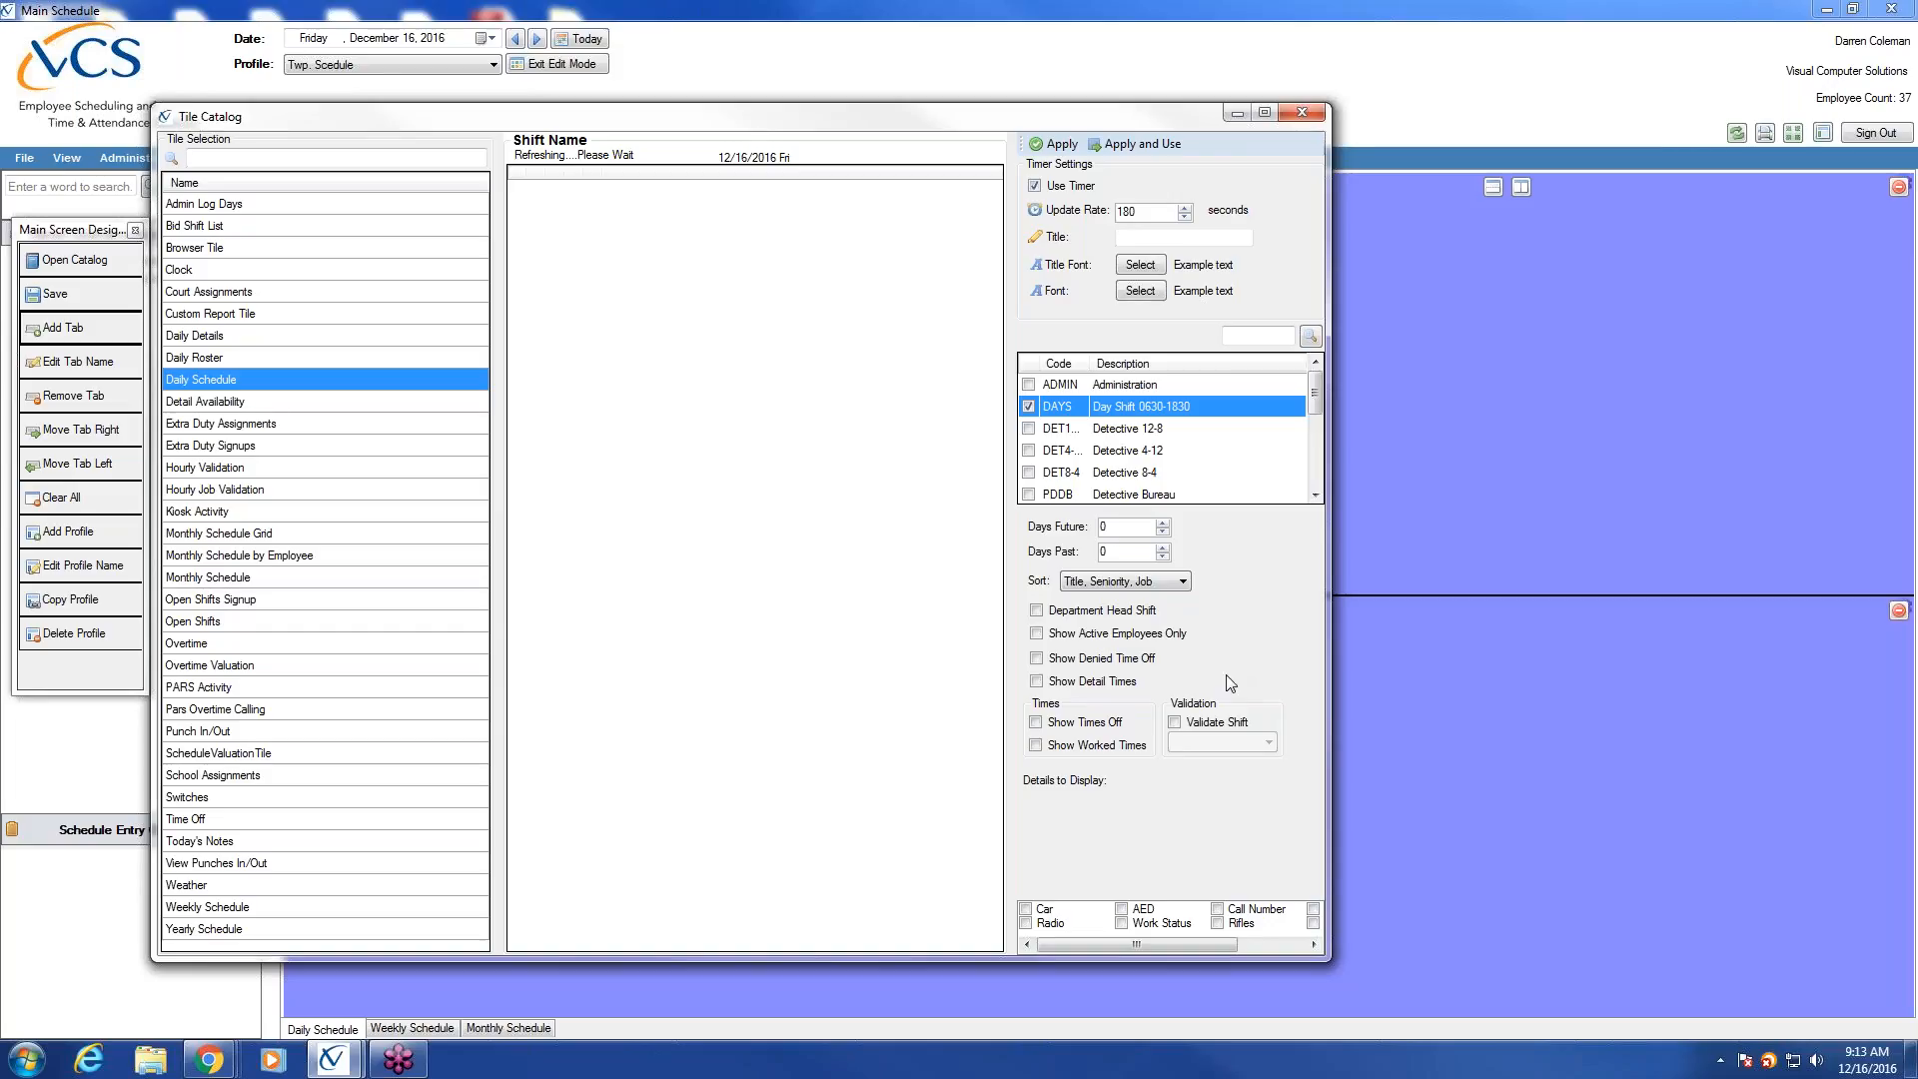
# Enable denied time off and worked times for the tile, and display the Car, Radio and AED details.
pyautogui.click(1036, 661)
pyautogui.click(1036, 745)
pyautogui.click(1026, 909)
pyautogui.click(1026, 922)
pyautogui.click(1121, 909)
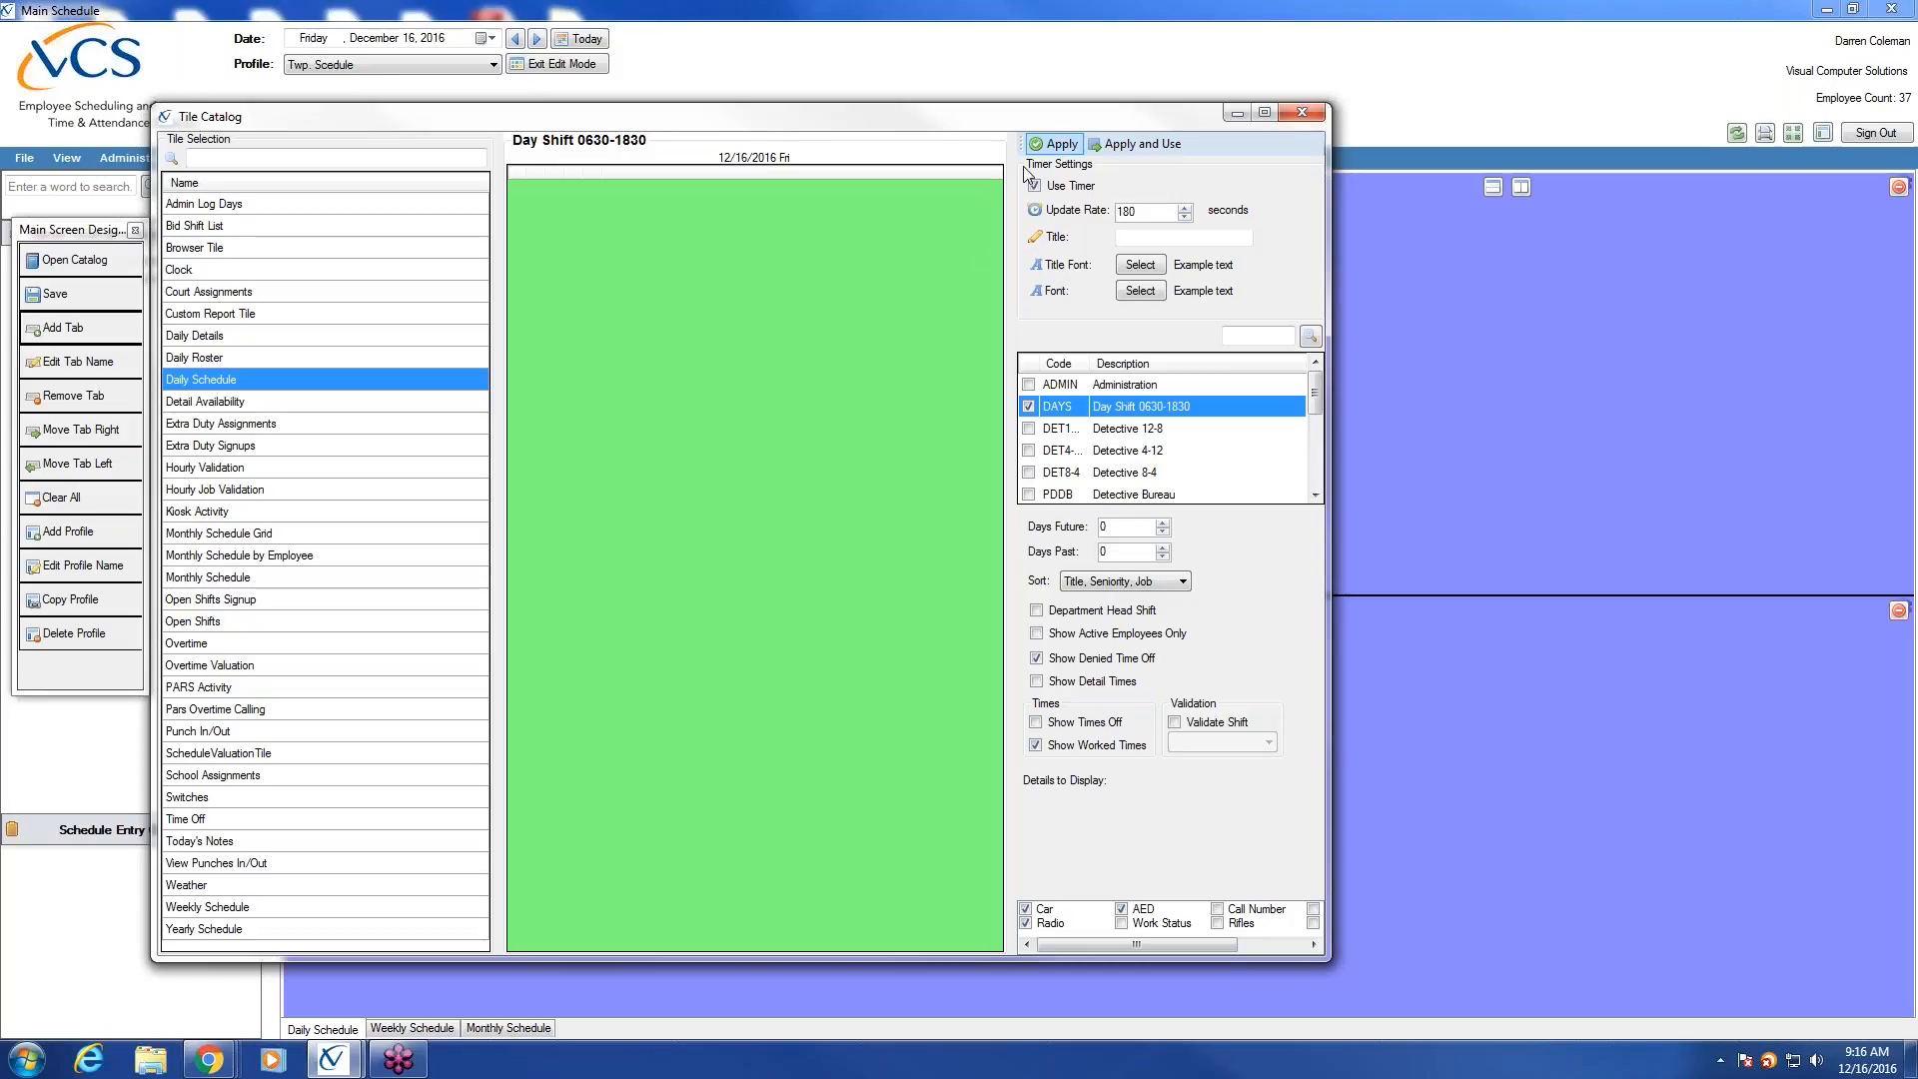
# Switch the tile's shift to Patrol Day Shift and apply the settings to the preview.
pyautogui.click(1315, 481)
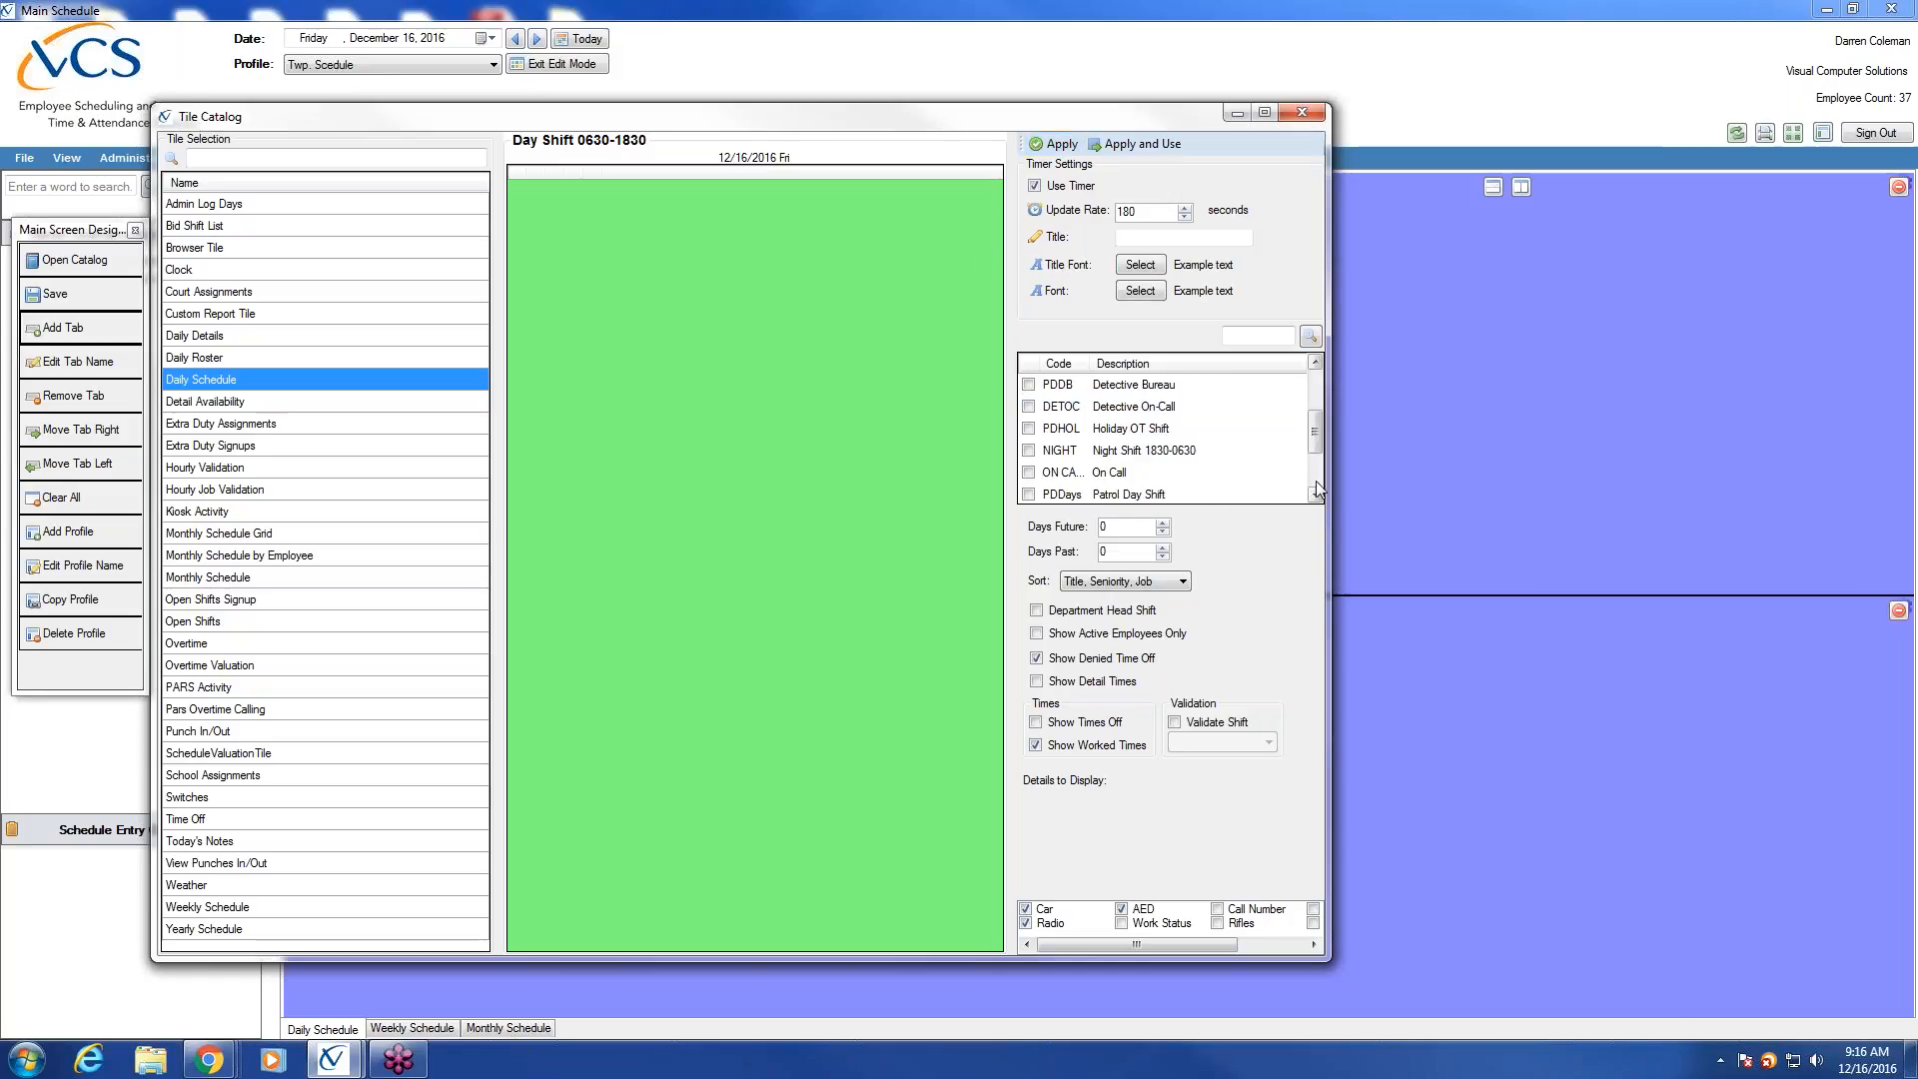
pyautogui.click(1028, 495)
pyautogui.click(1062, 146)
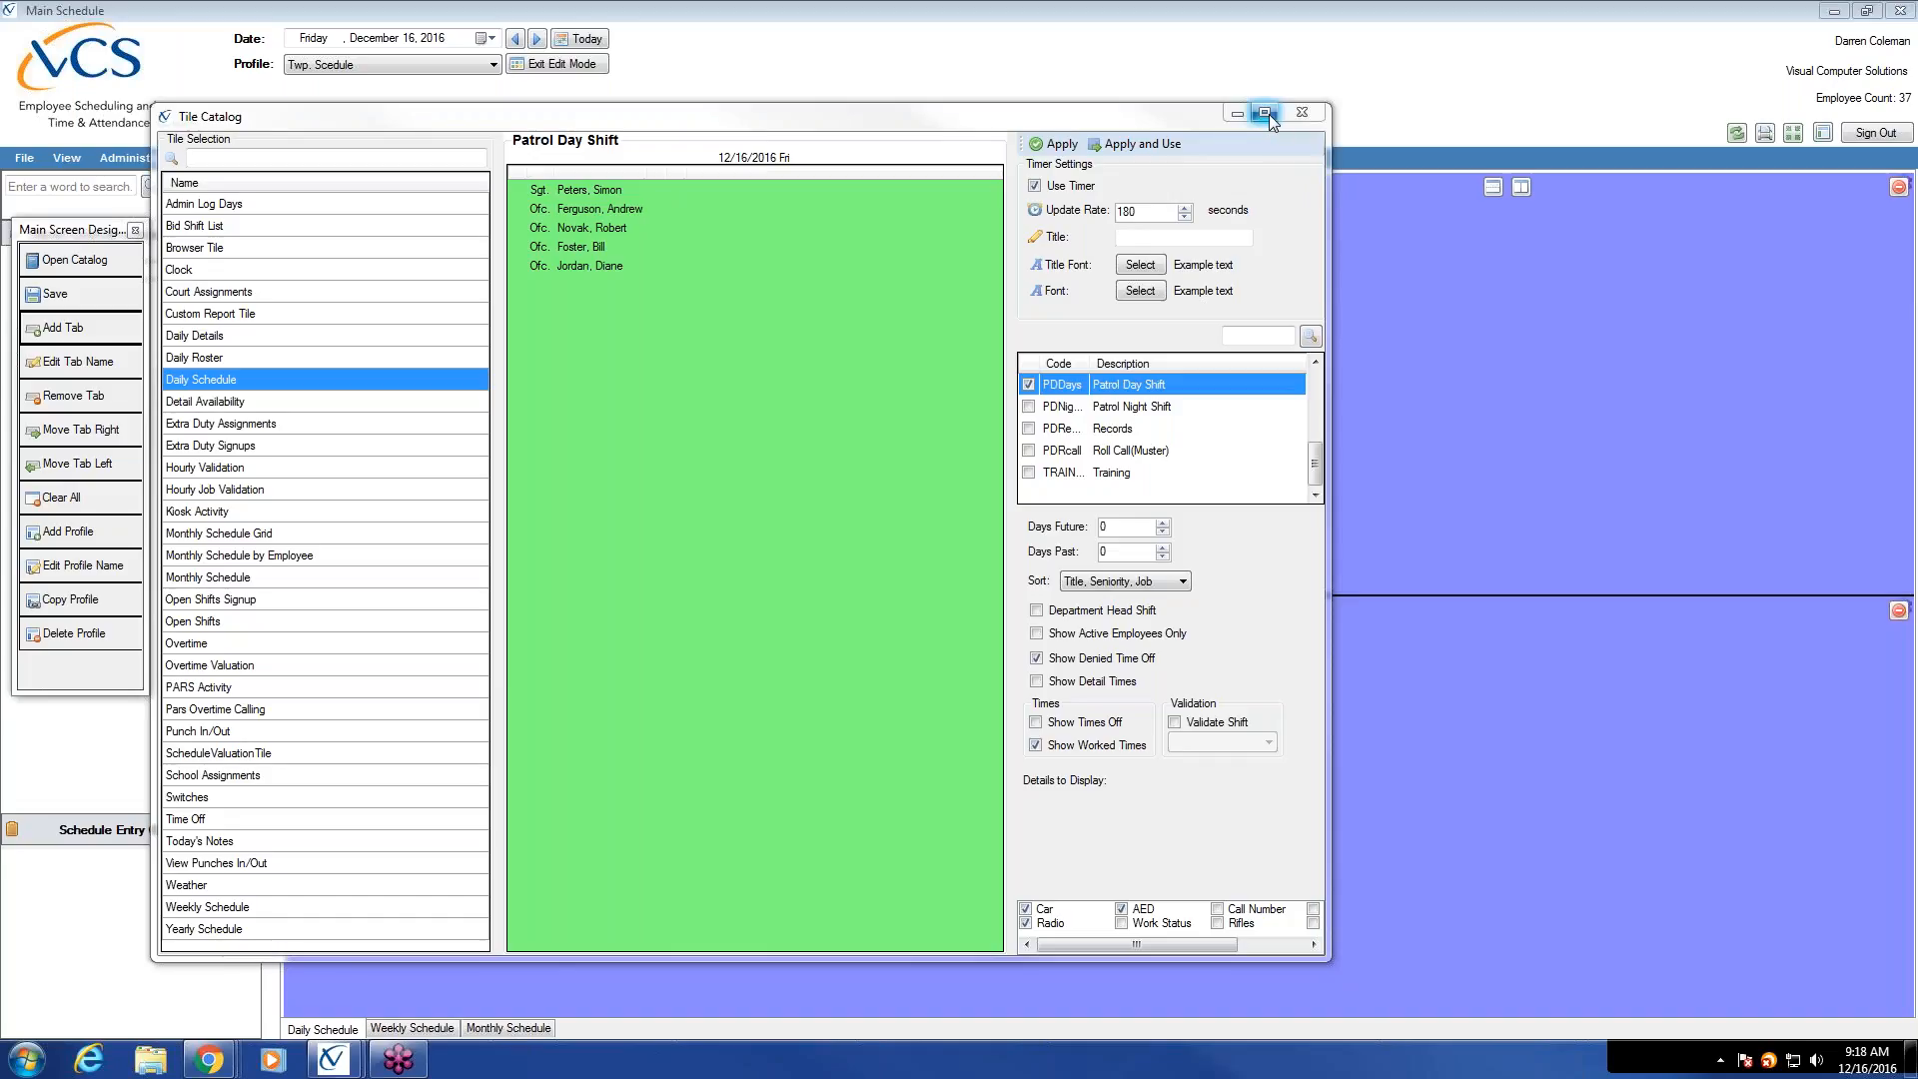
# Move the tile catalog window aside, dismiss the unhandled error and close the catalog without using the tile.
pyautogui.click(1268, 113)
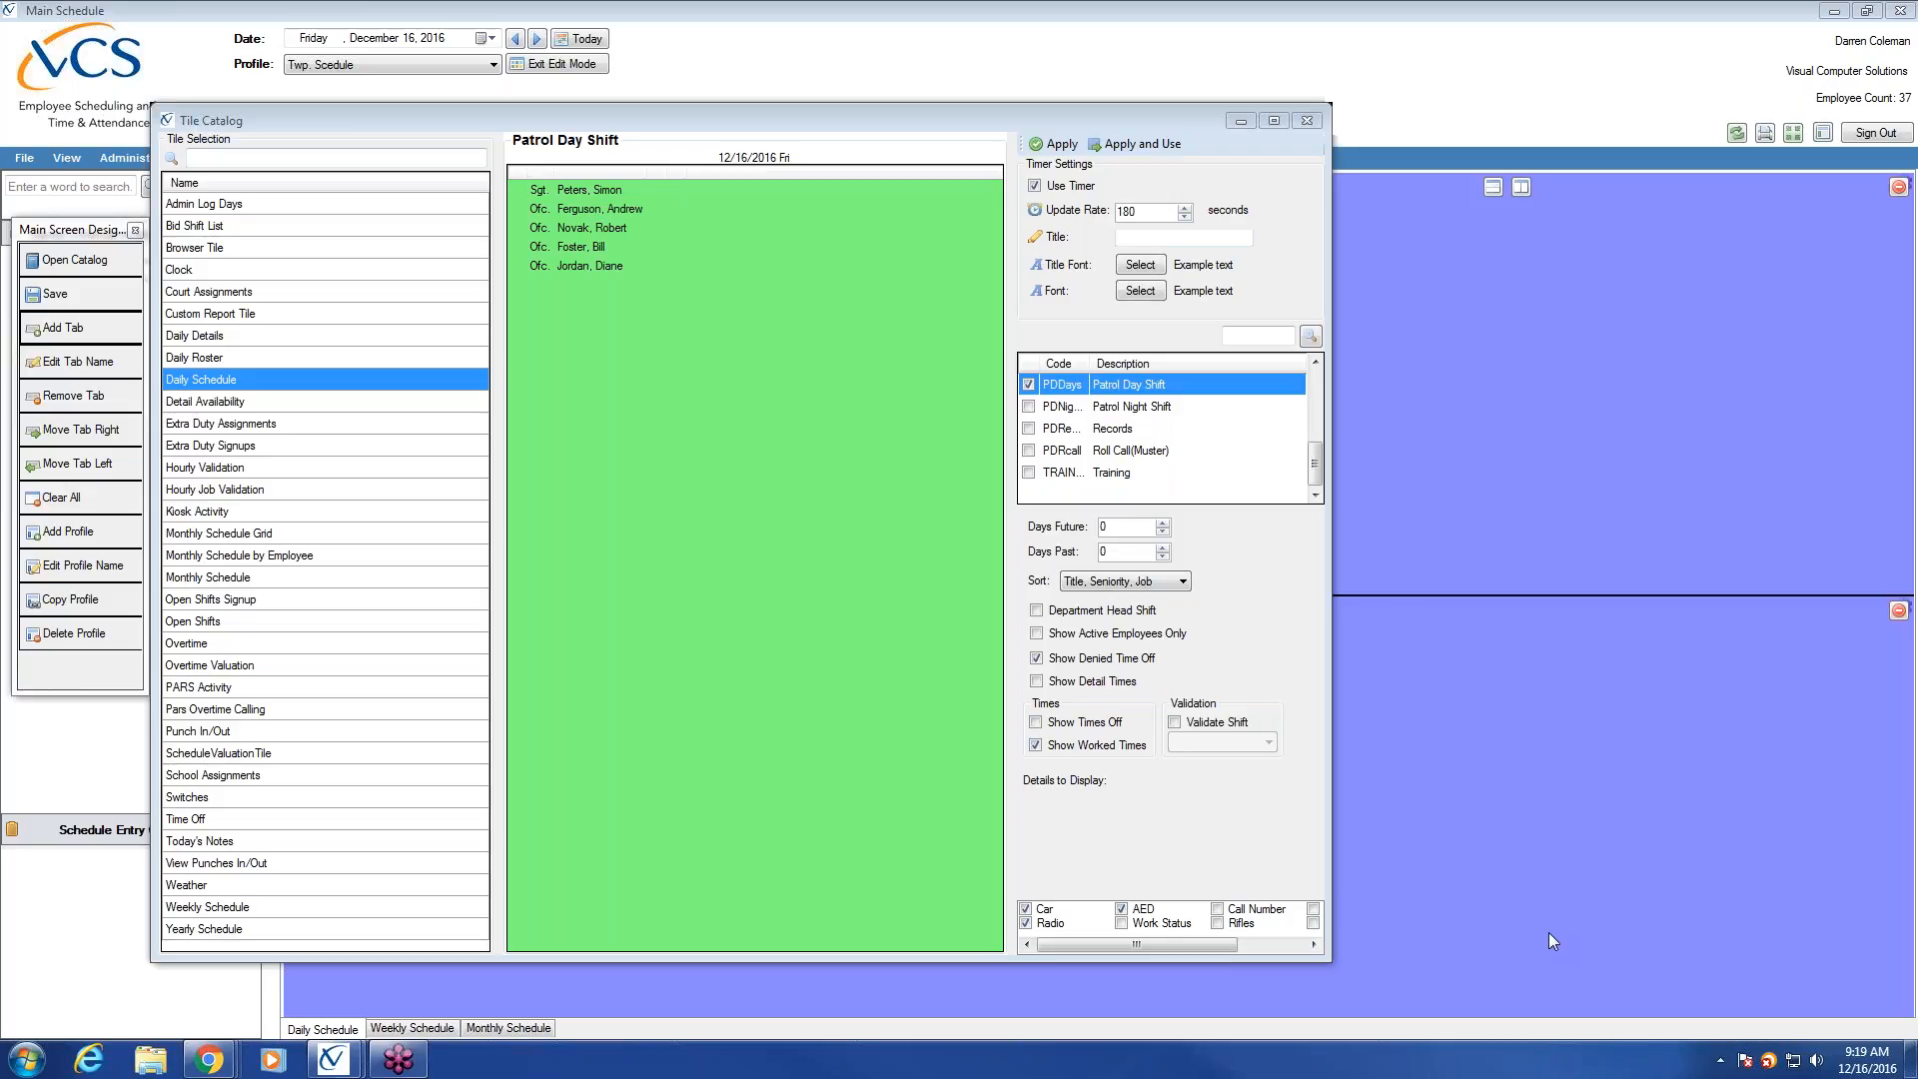
pyautogui.click(848, 124)
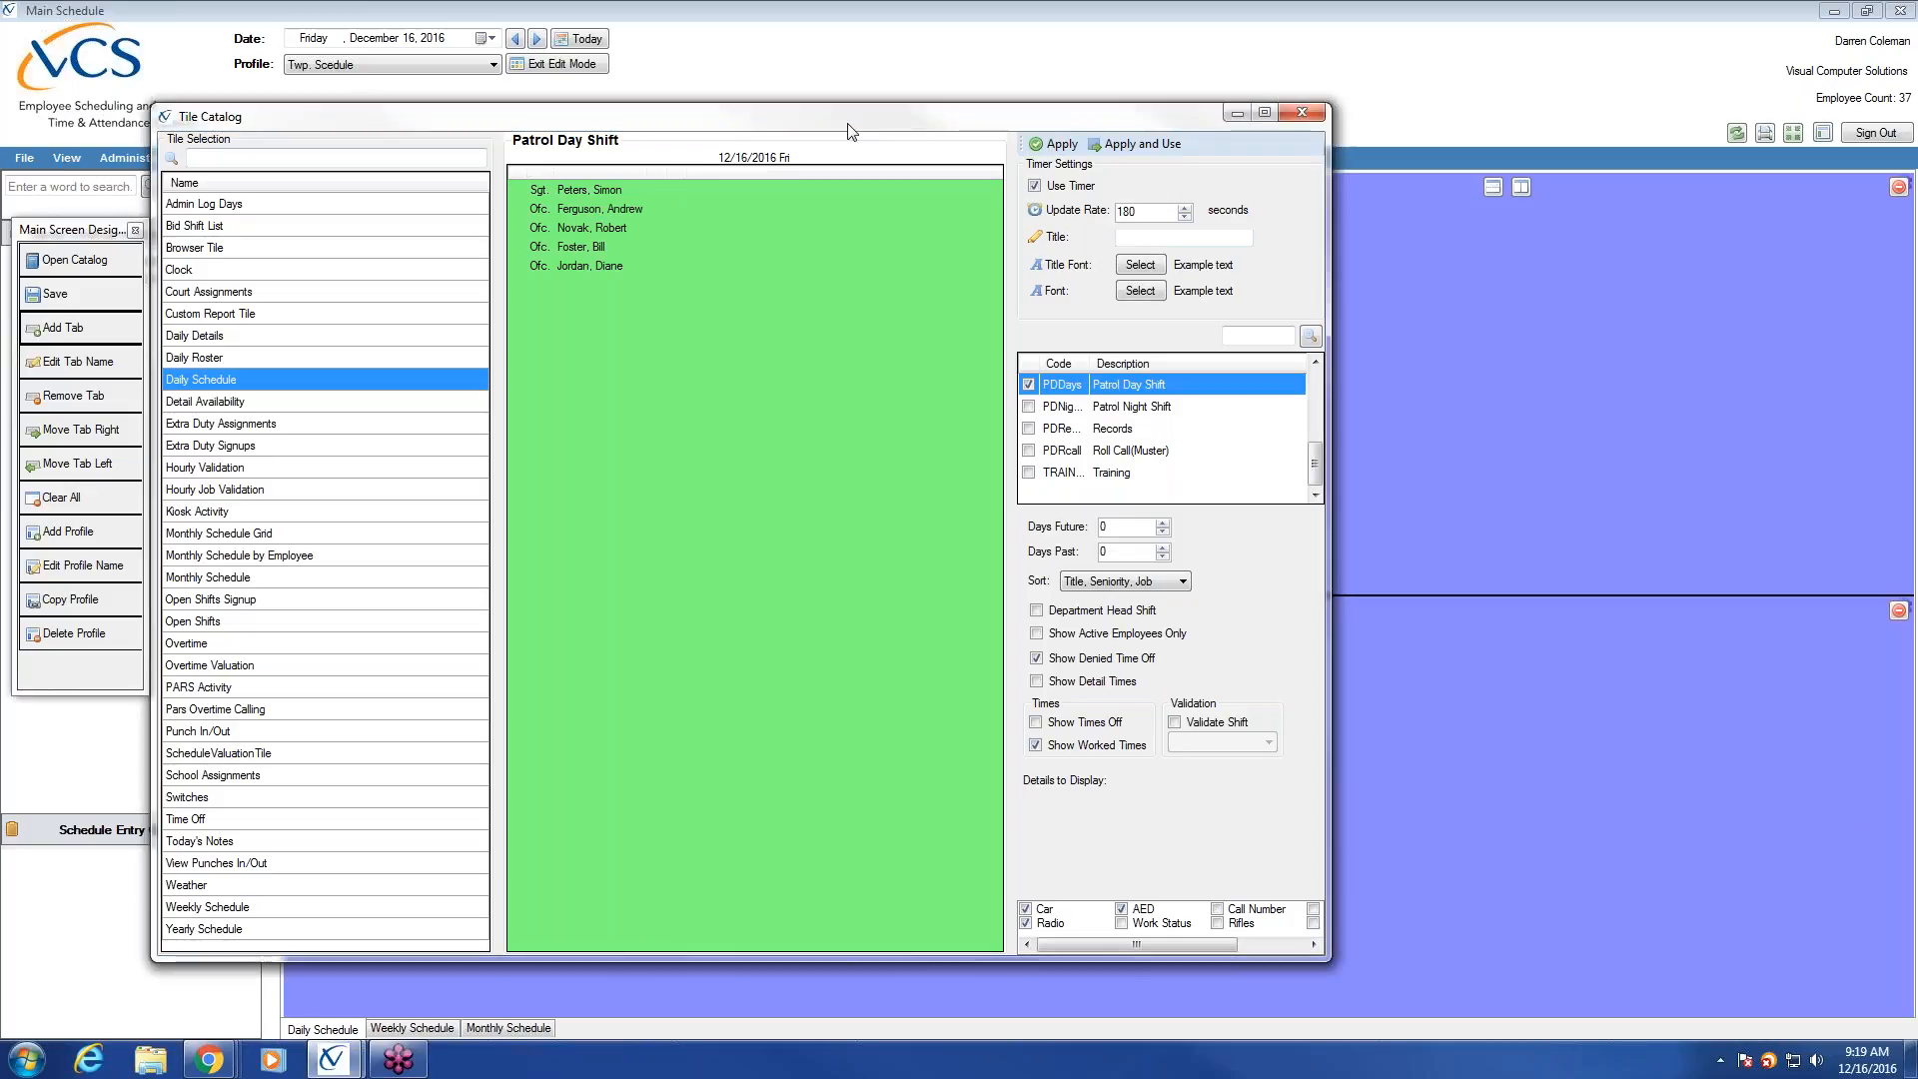
pyautogui.moveTo(850, 130); pyautogui.dragTo(854, 131)
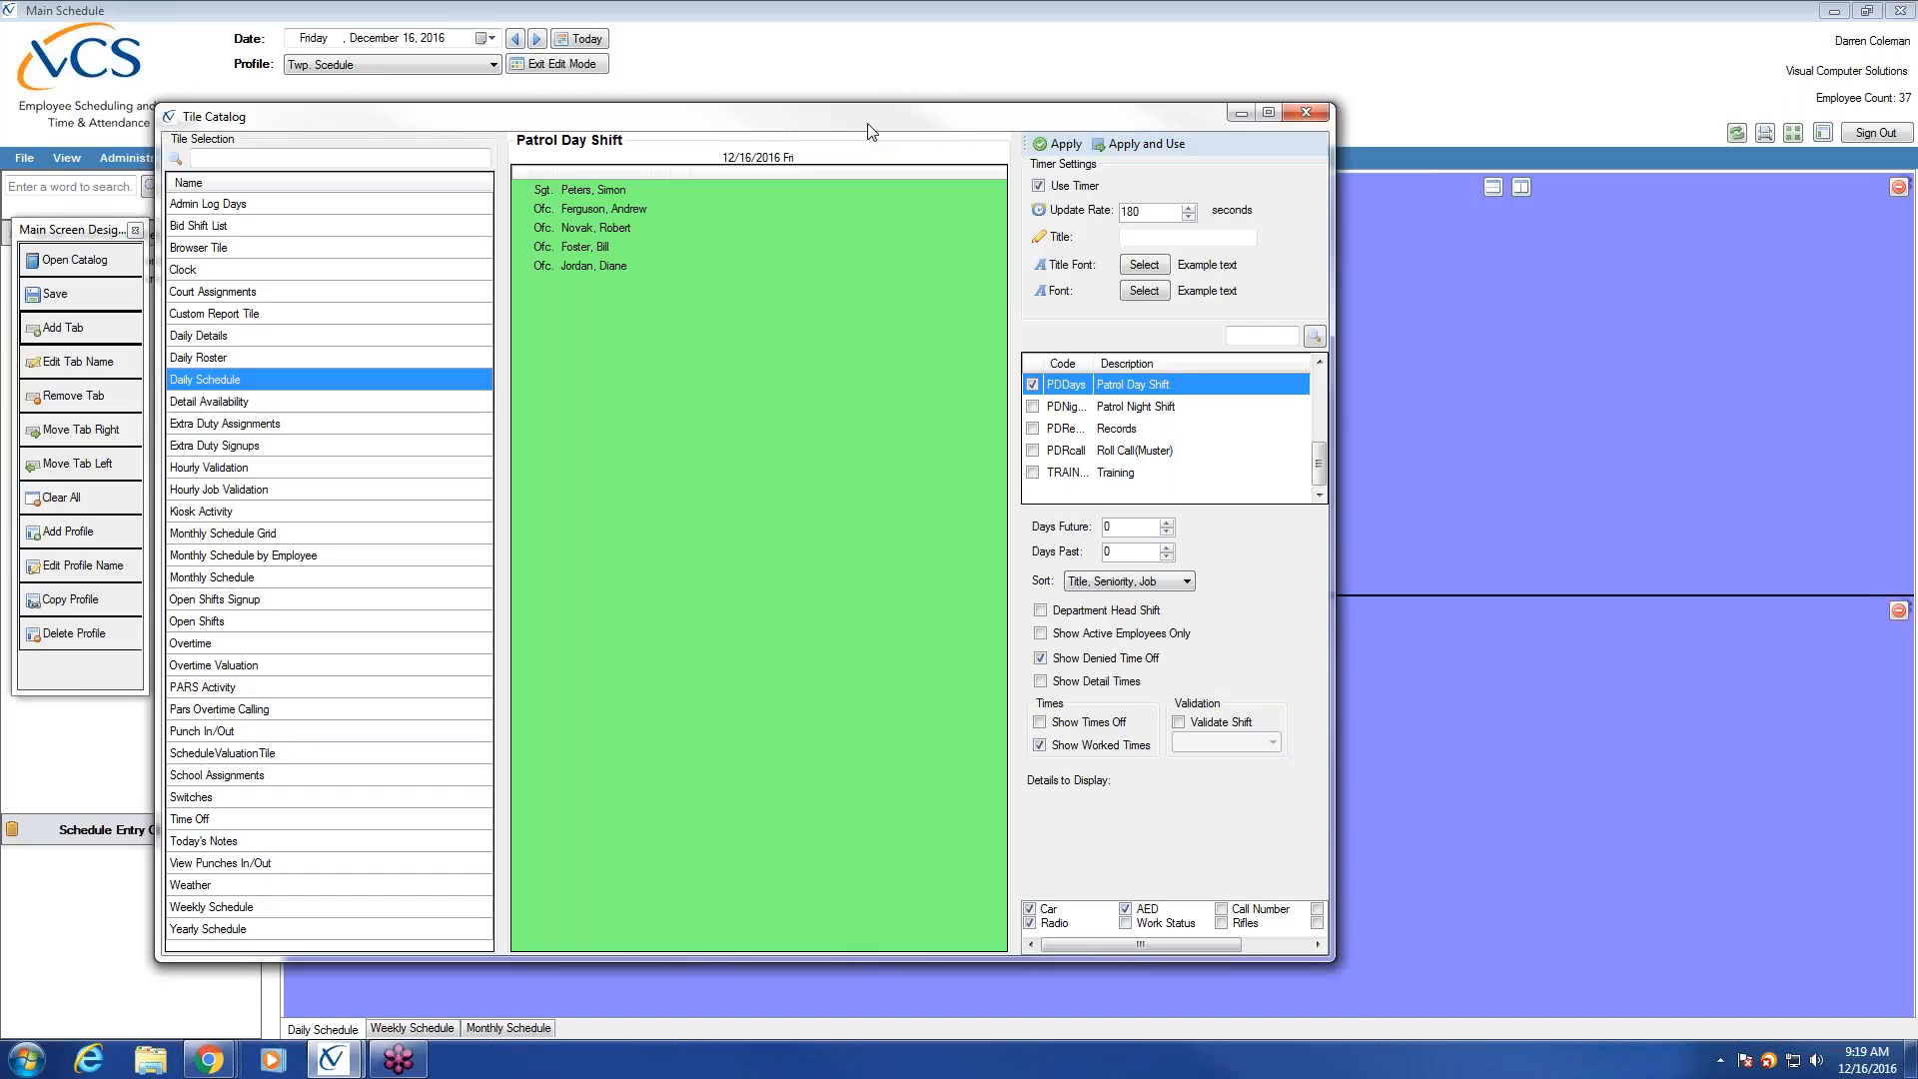
pyautogui.moveTo(871, 131); pyautogui.dragTo(952, 136)
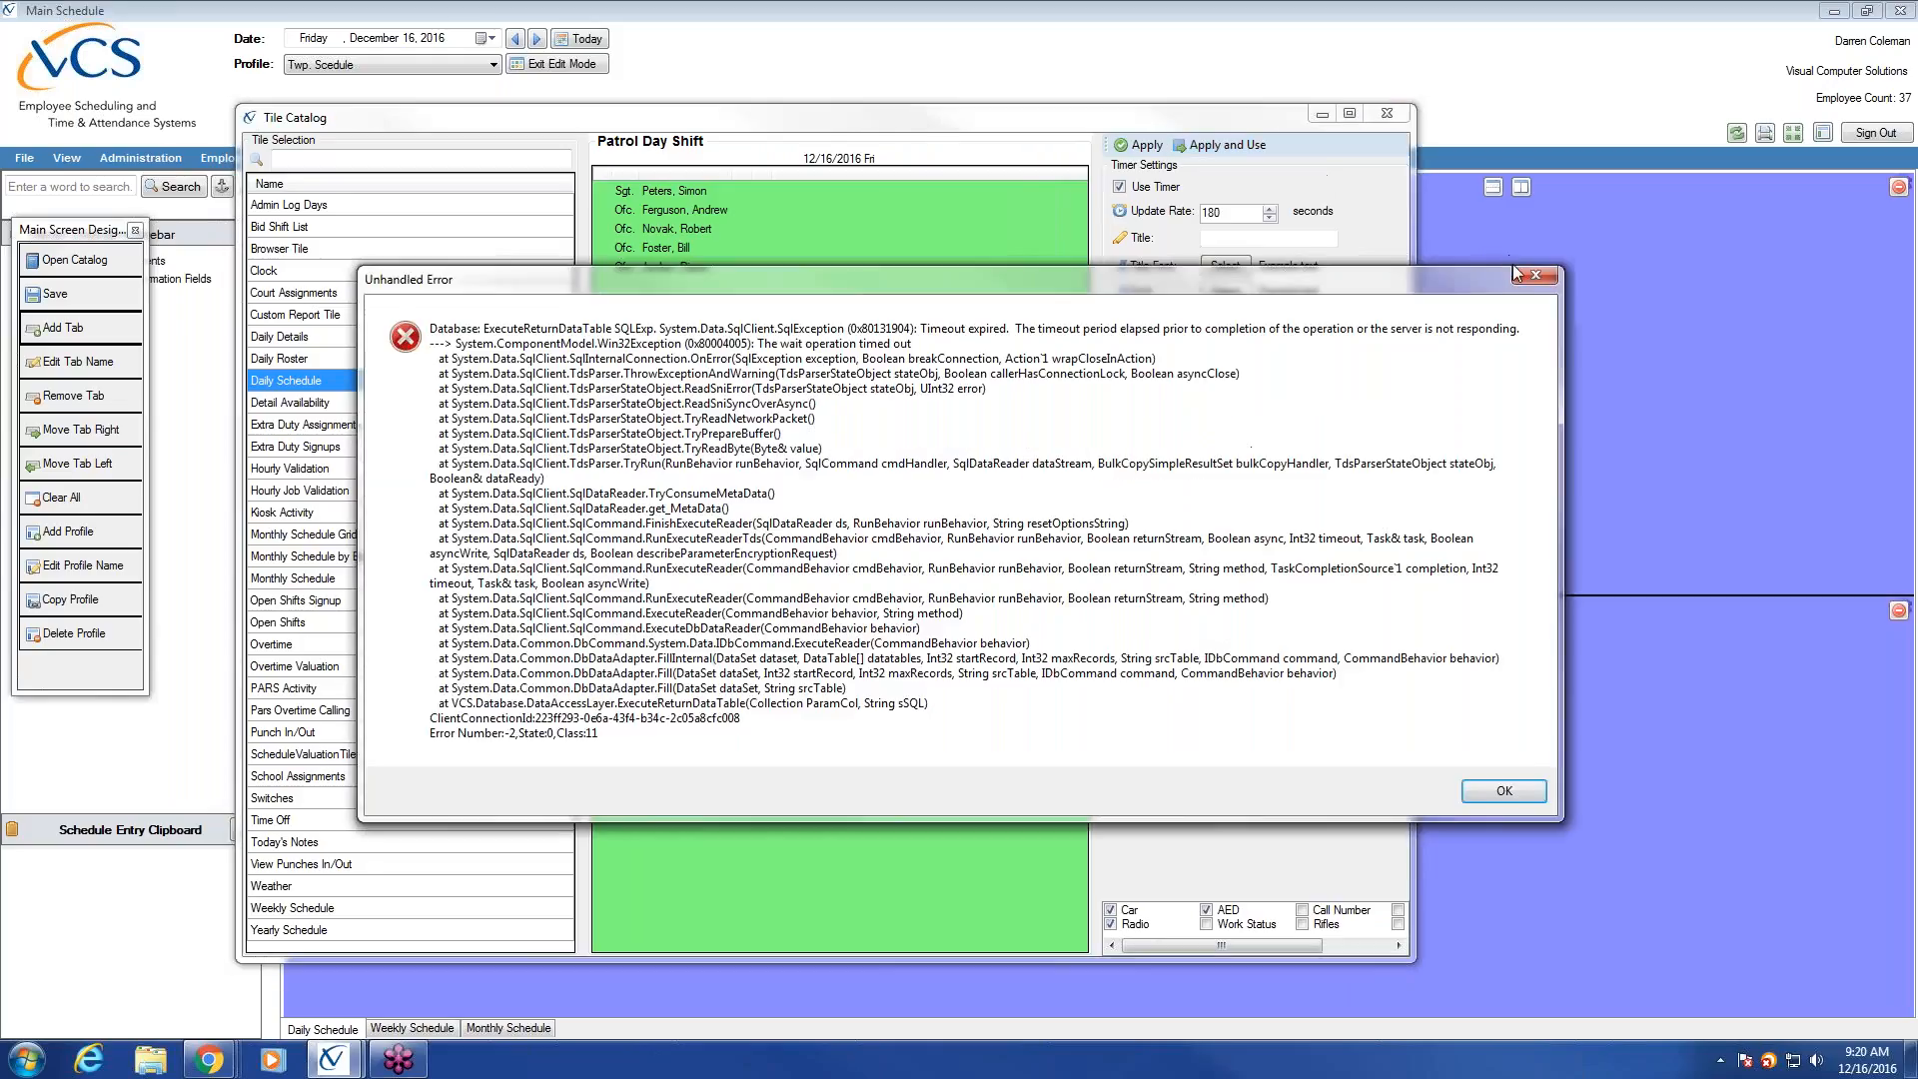
pyautogui.click(1546, 279)
pyautogui.click(1389, 114)
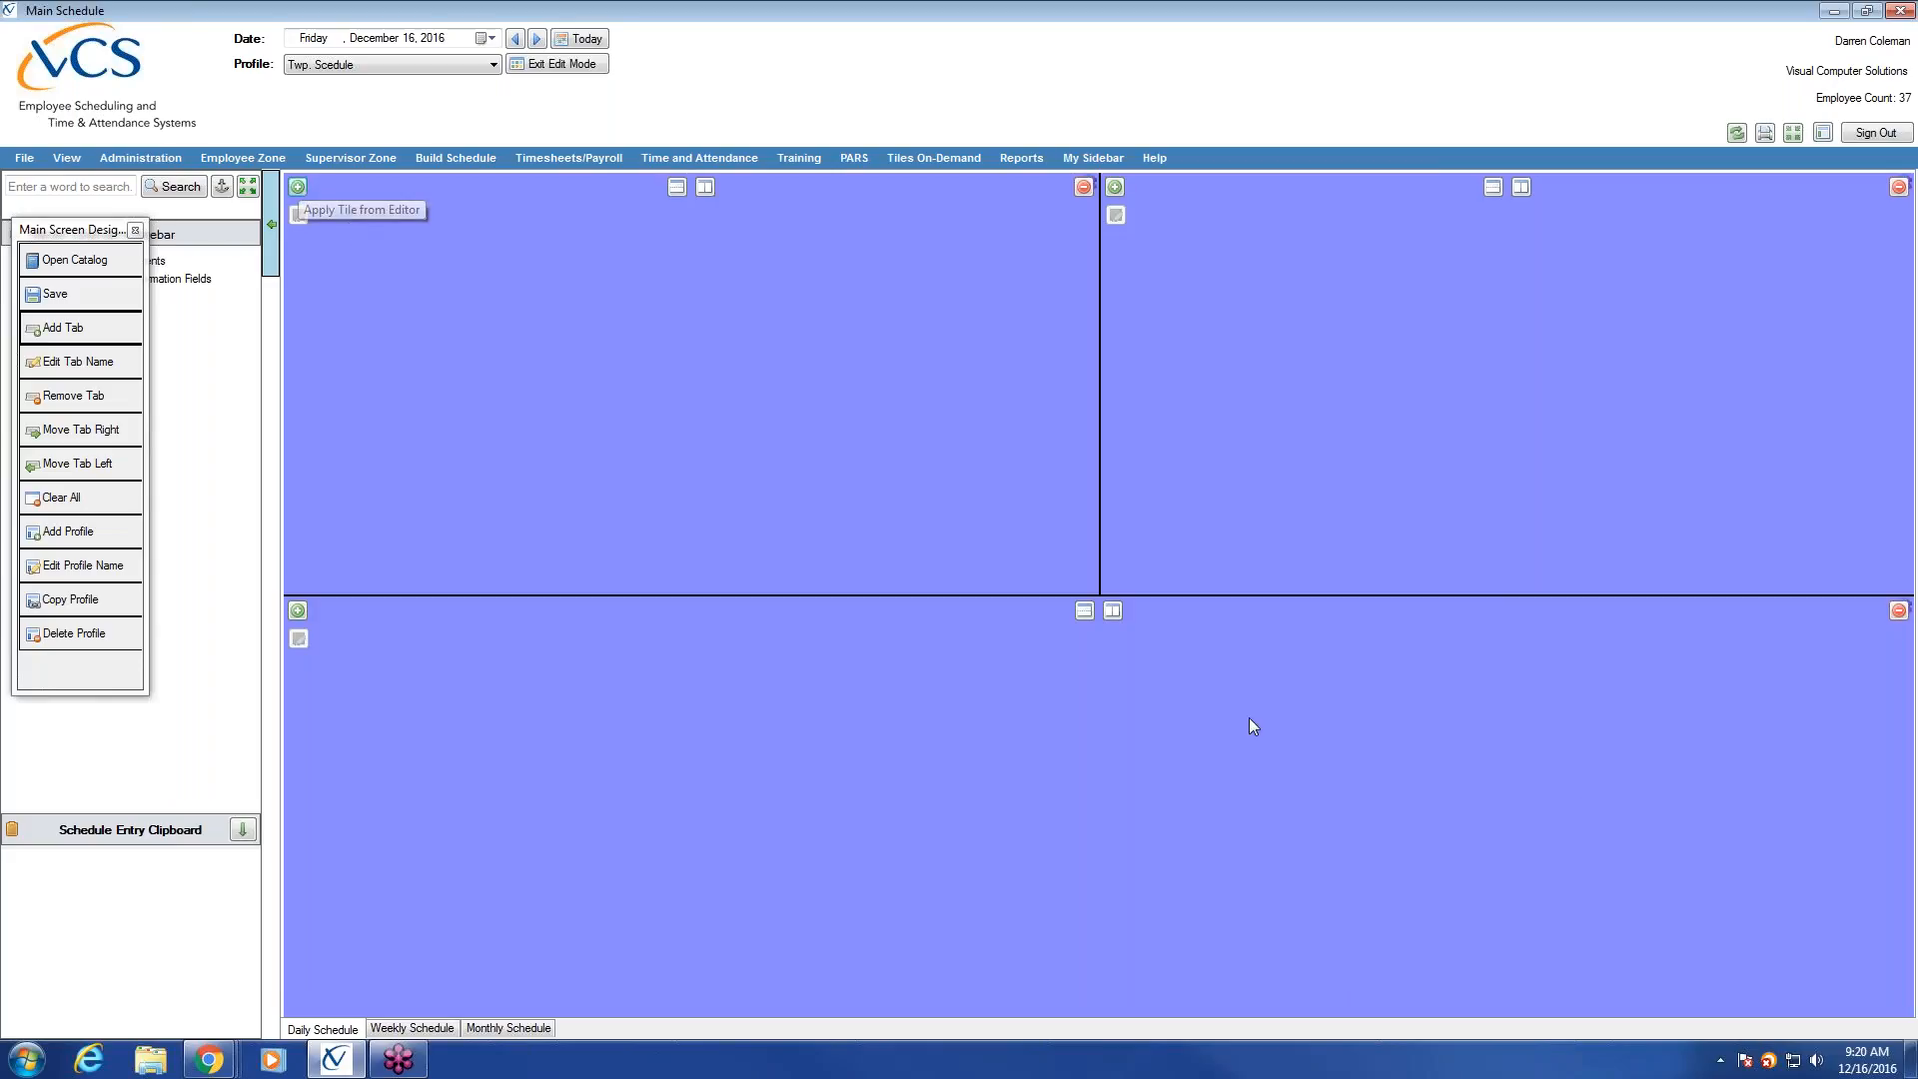
# Choose a Daily Schedule tile for the upper-left pane, with the update timer on and Patrol Day Shift selected.
pyautogui.click(298, 185)
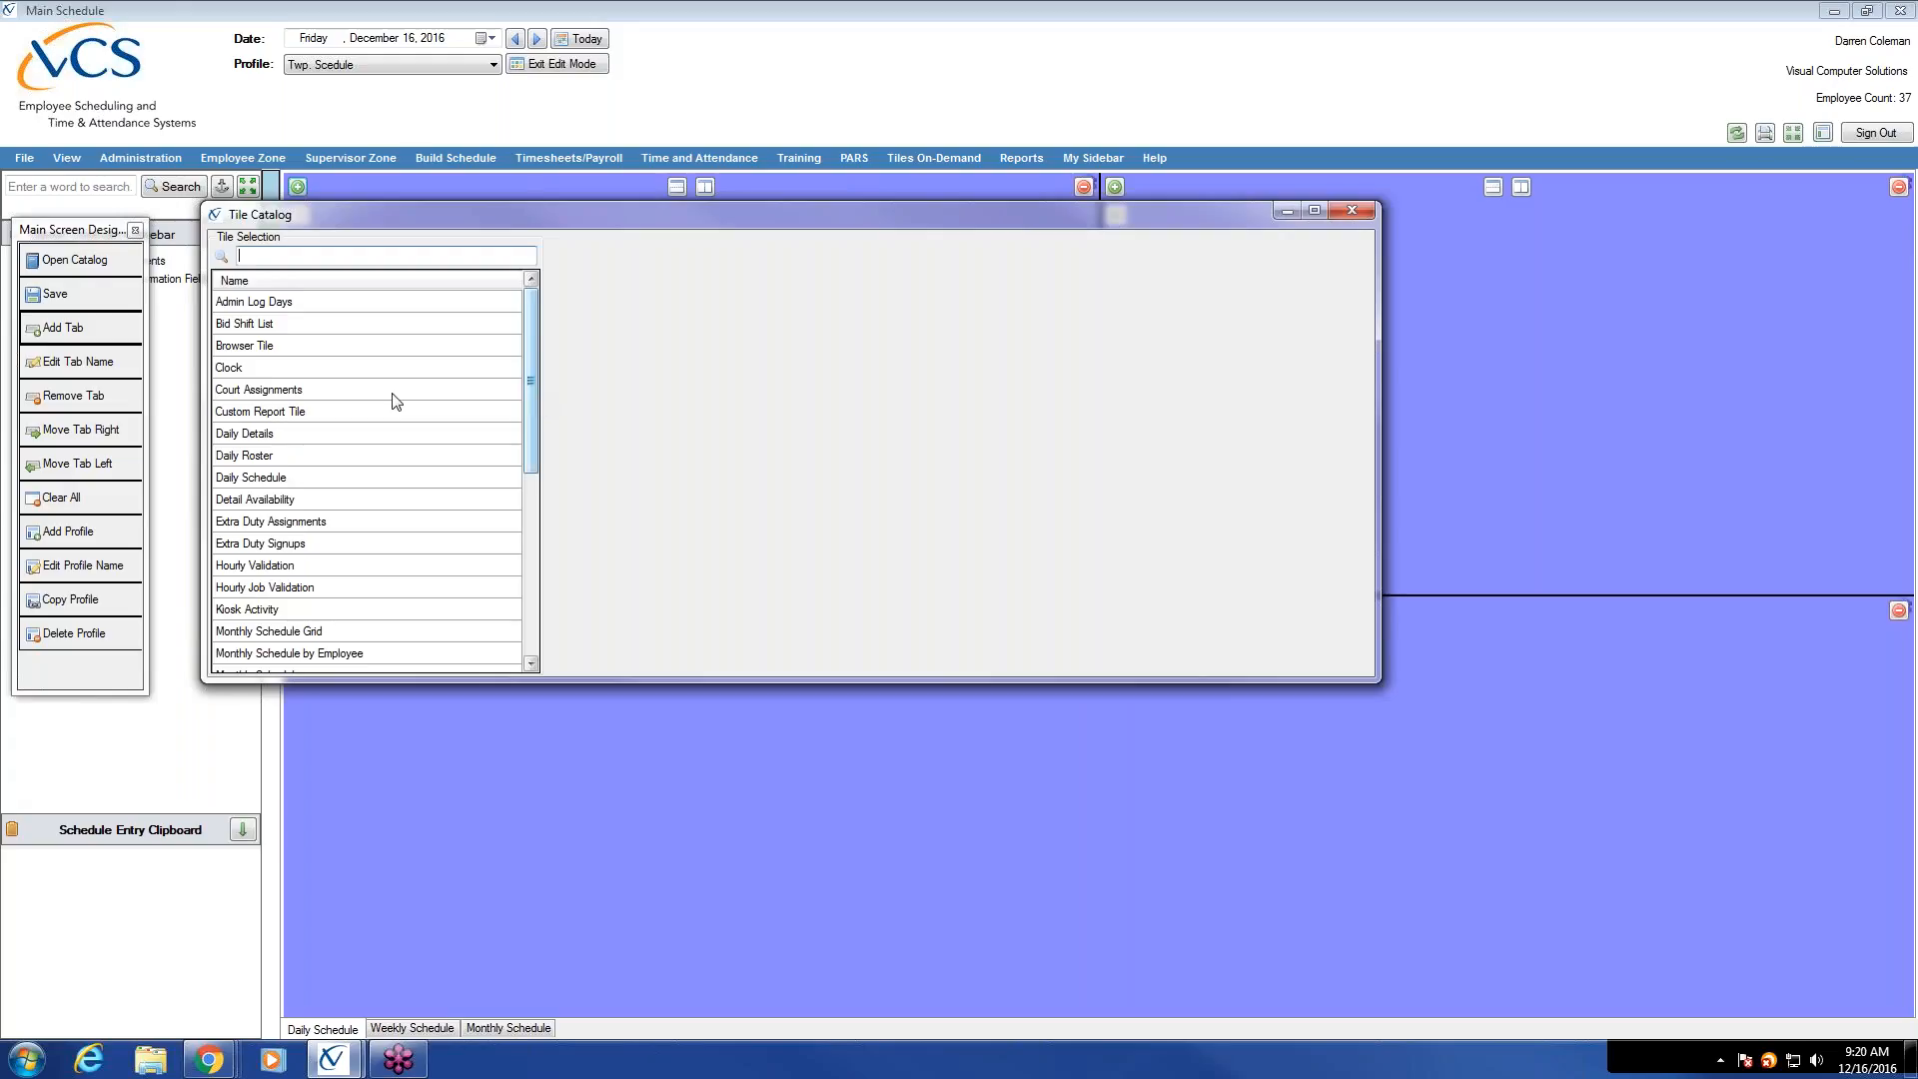
pyautogui.click(275, 480)
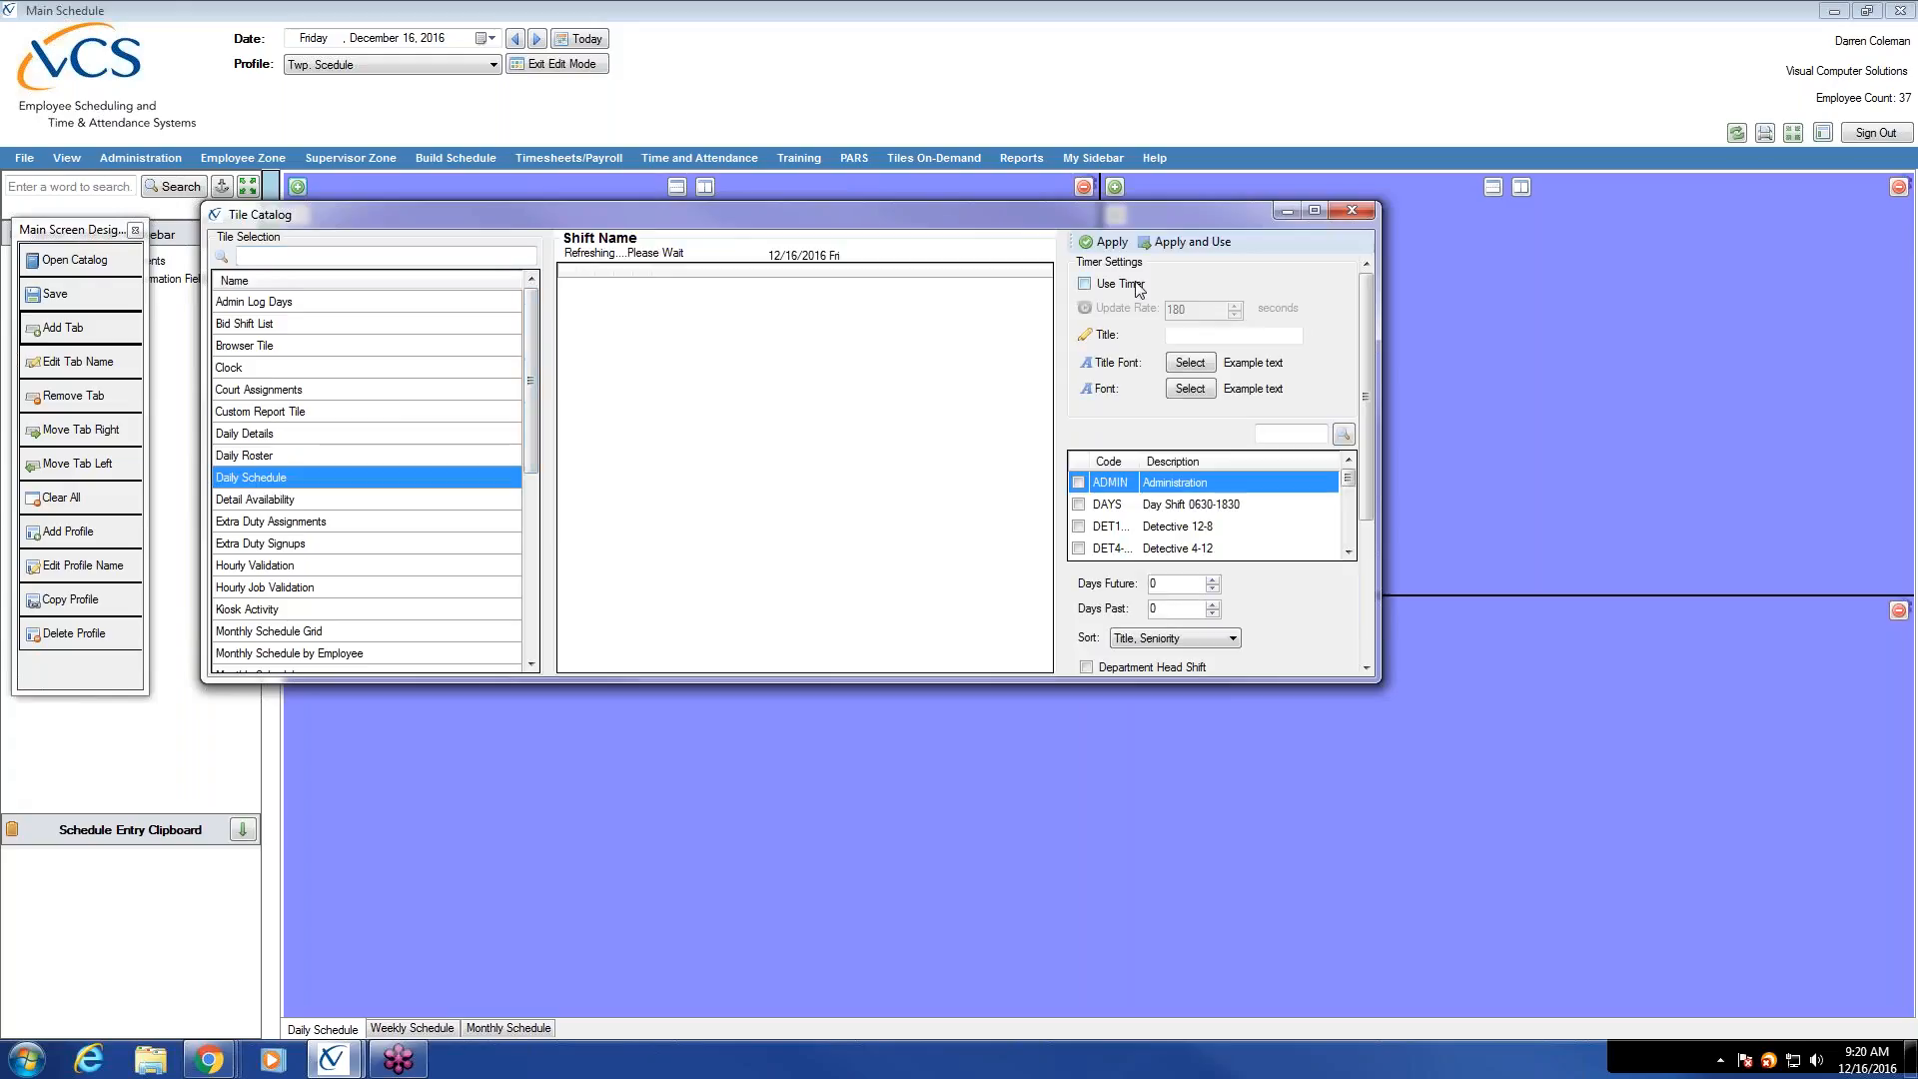
pyautogui.click(1085, 284)
pyautogui.scroll(-4, 1348, 542)
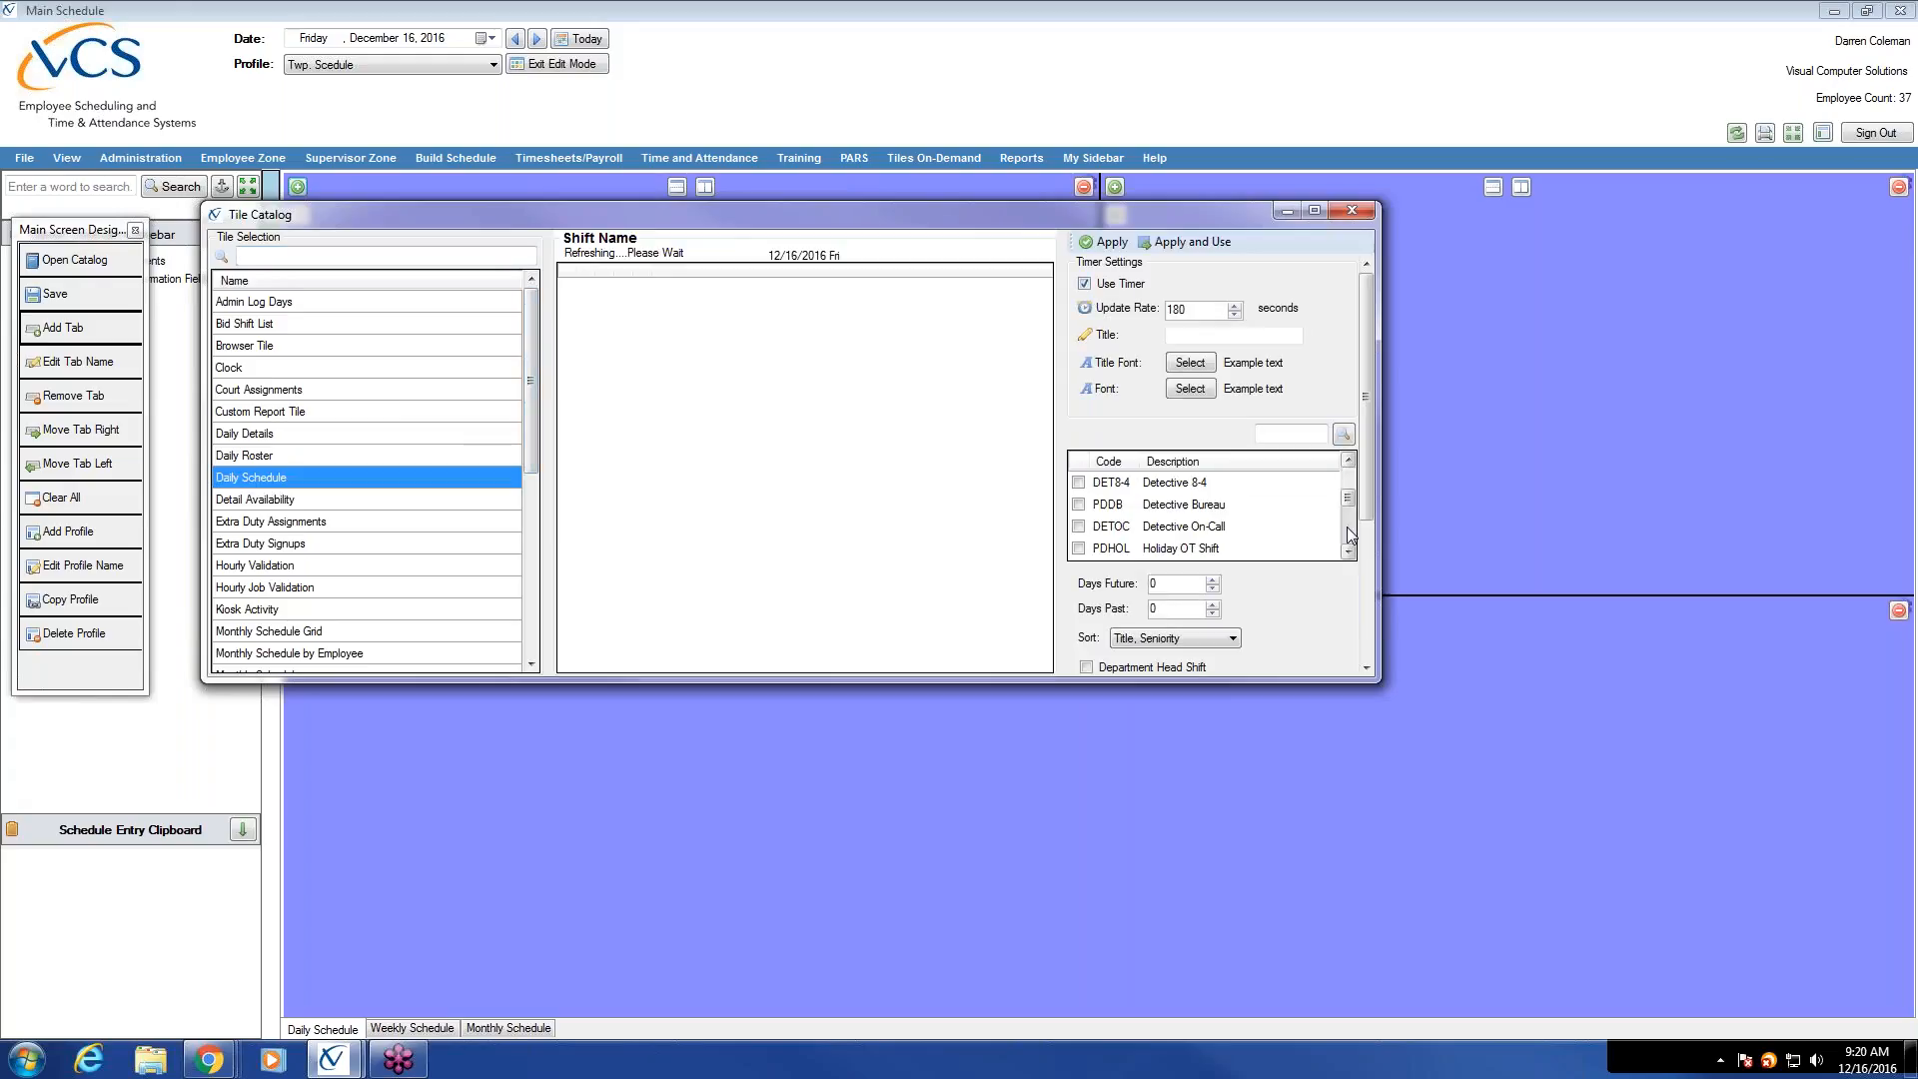
pyautogui.scroll(1, 1347, 542)
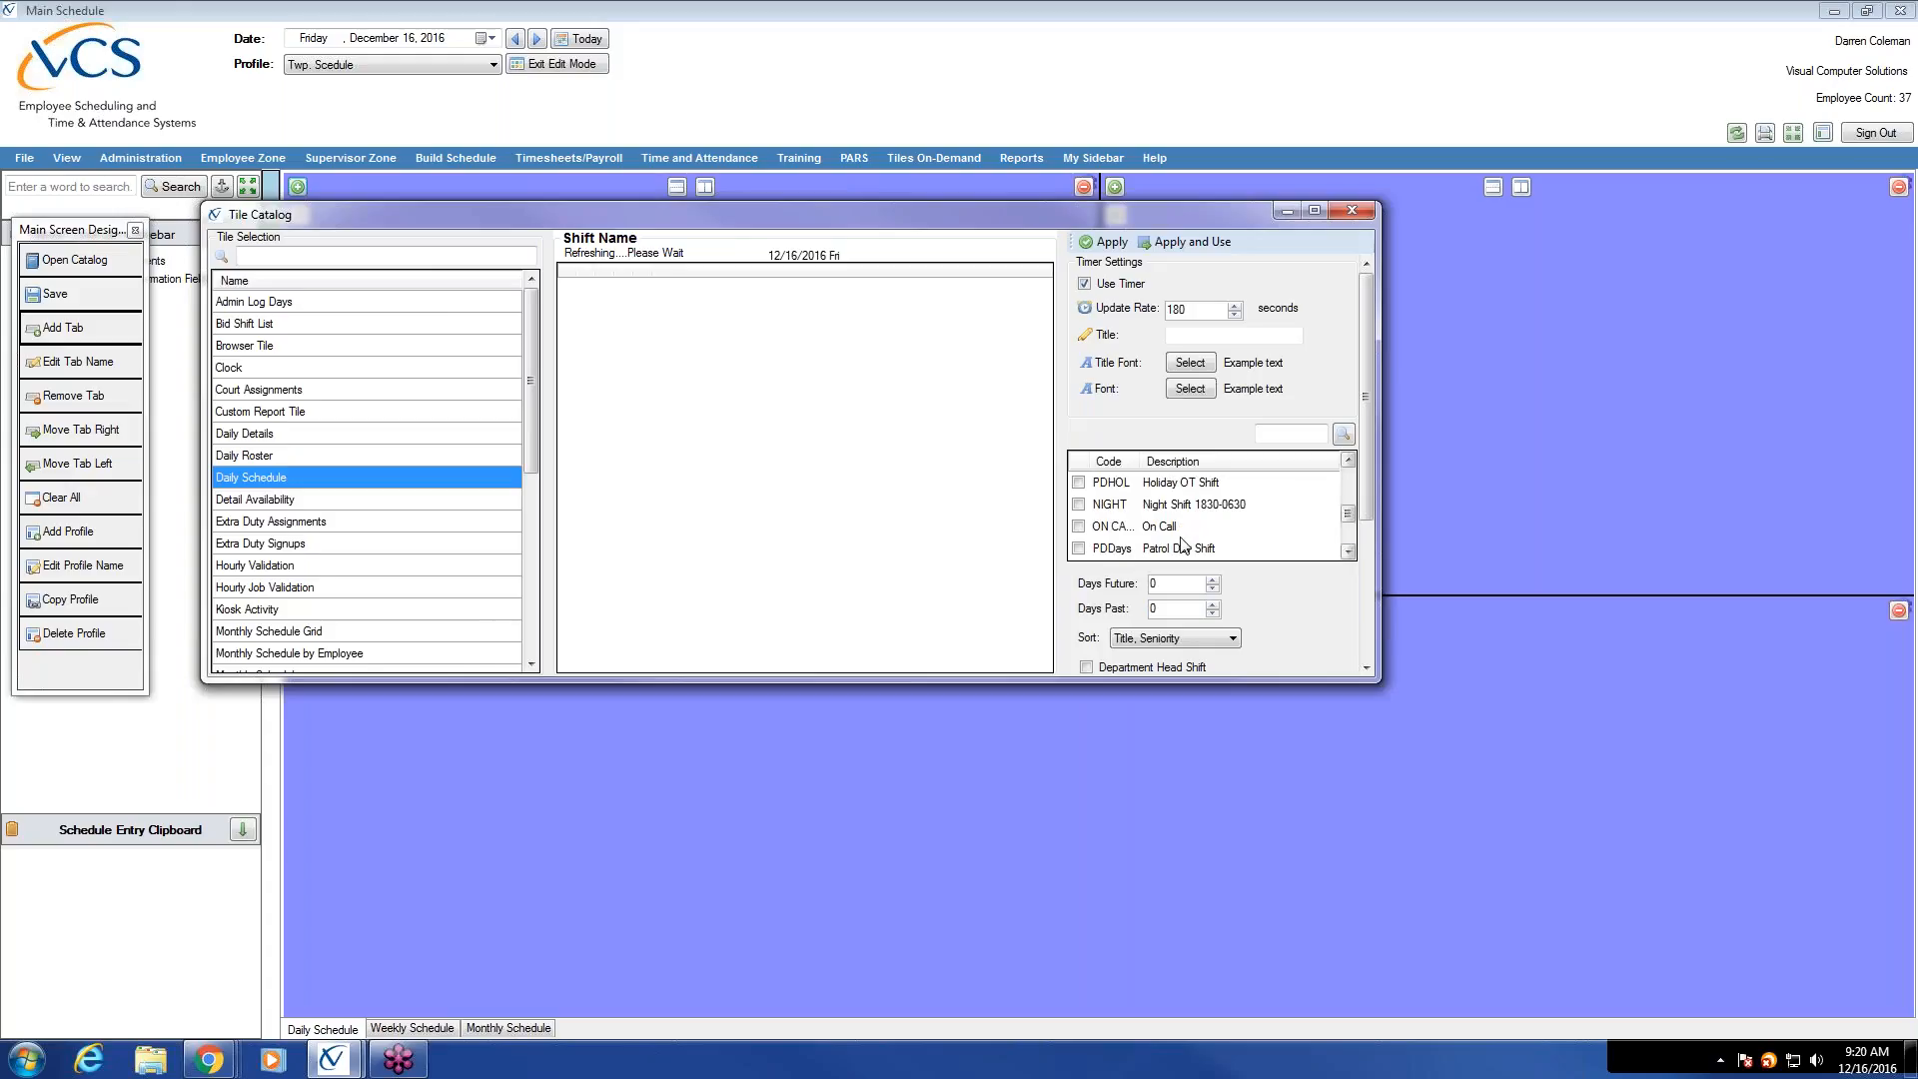
pyautogui.click(1079, 548)
# Show worked times and the Car and Radio details on the tile, and place it in the upper-left pane.
pyautogui.moveTo(1367, 506); pyautogui.dragTo(1373, 669)
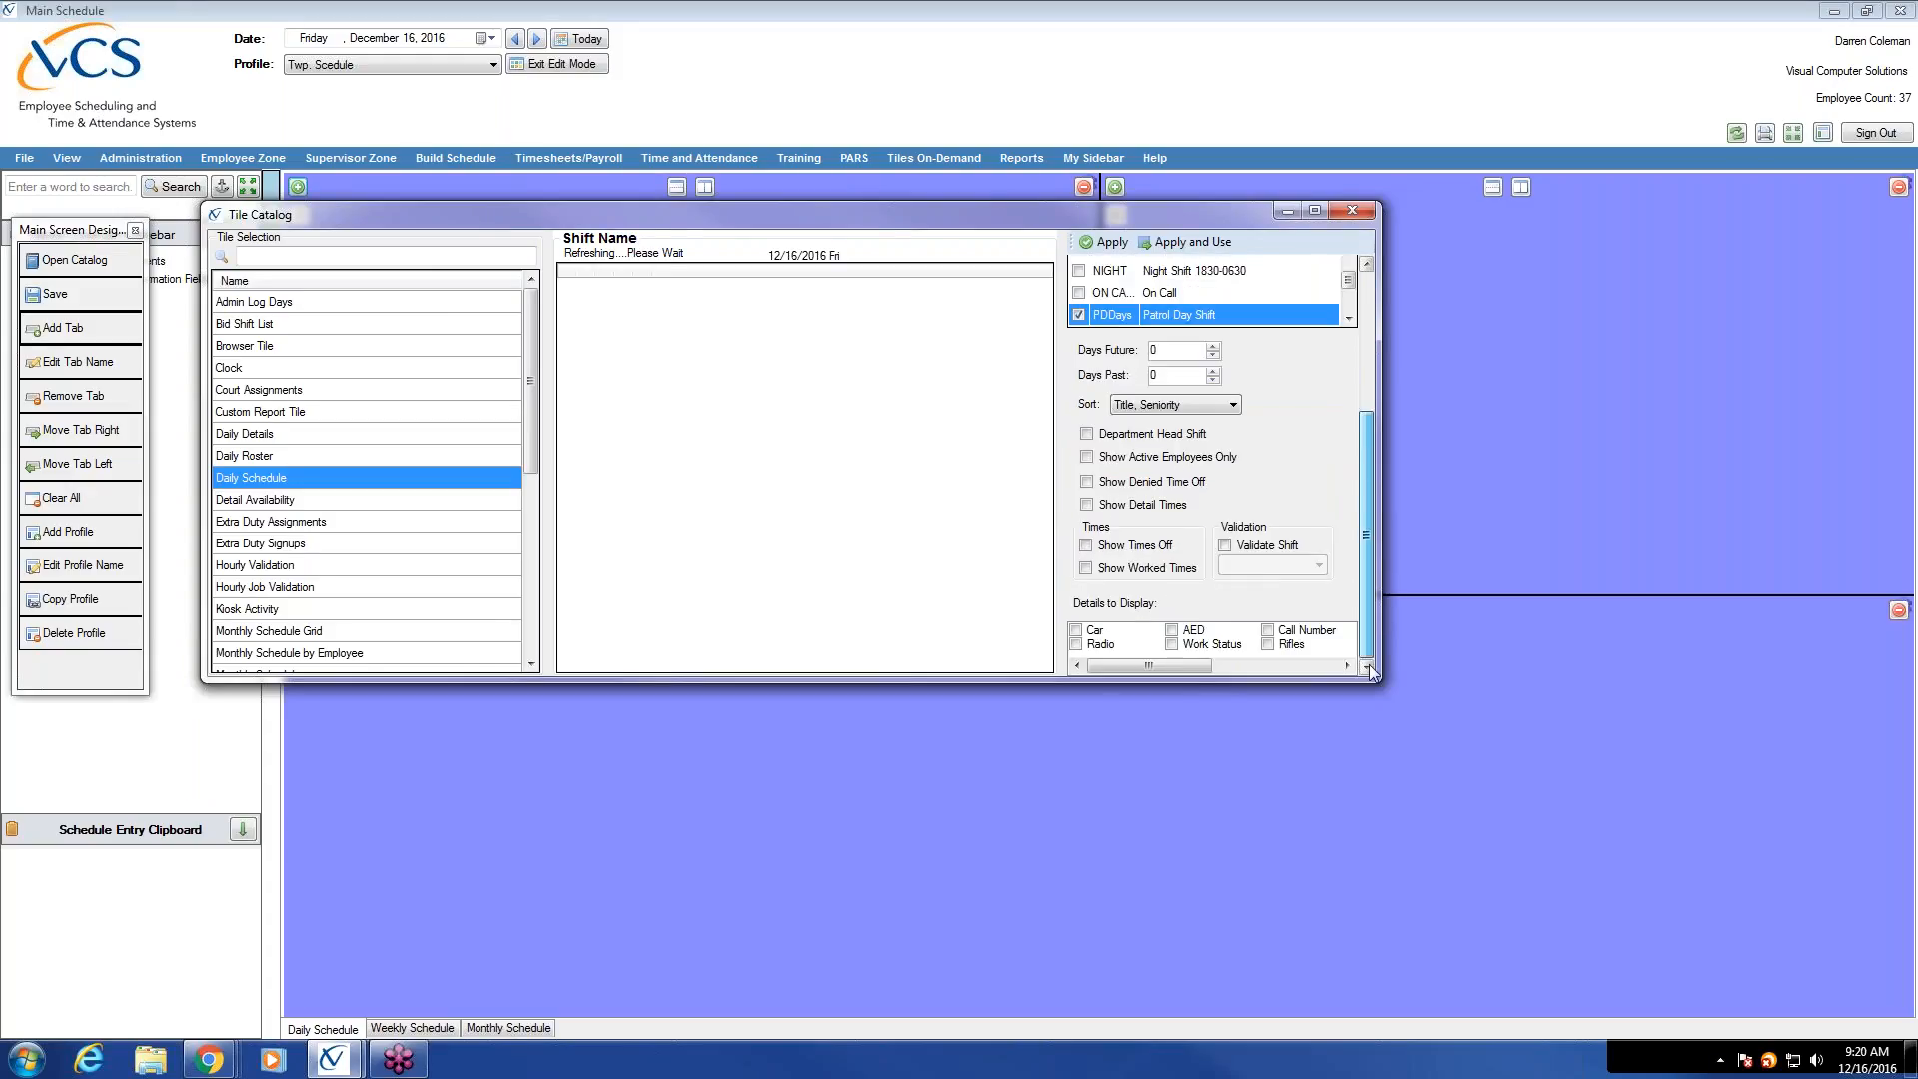
pyautogui.click(1084, 572)
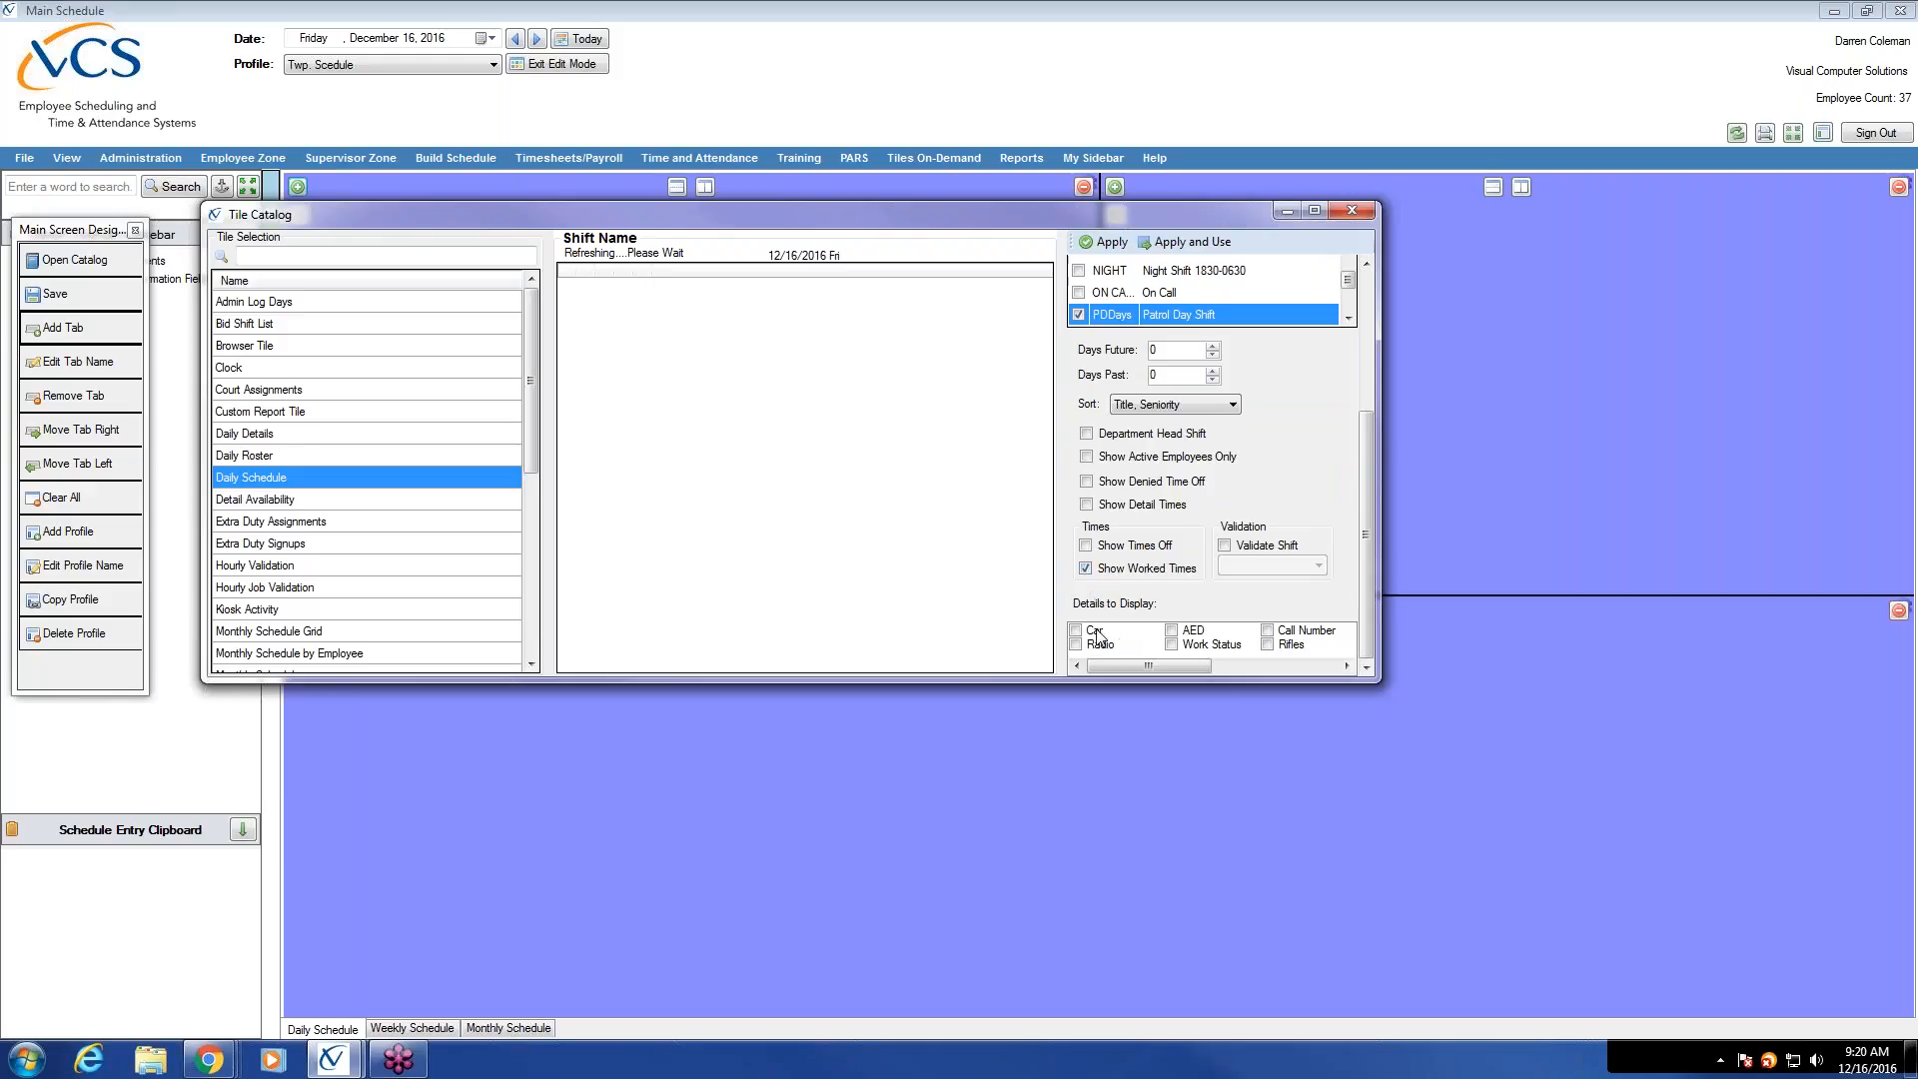
pyautogui.click(1076, 631)
pyautogui.click(1076, 645)
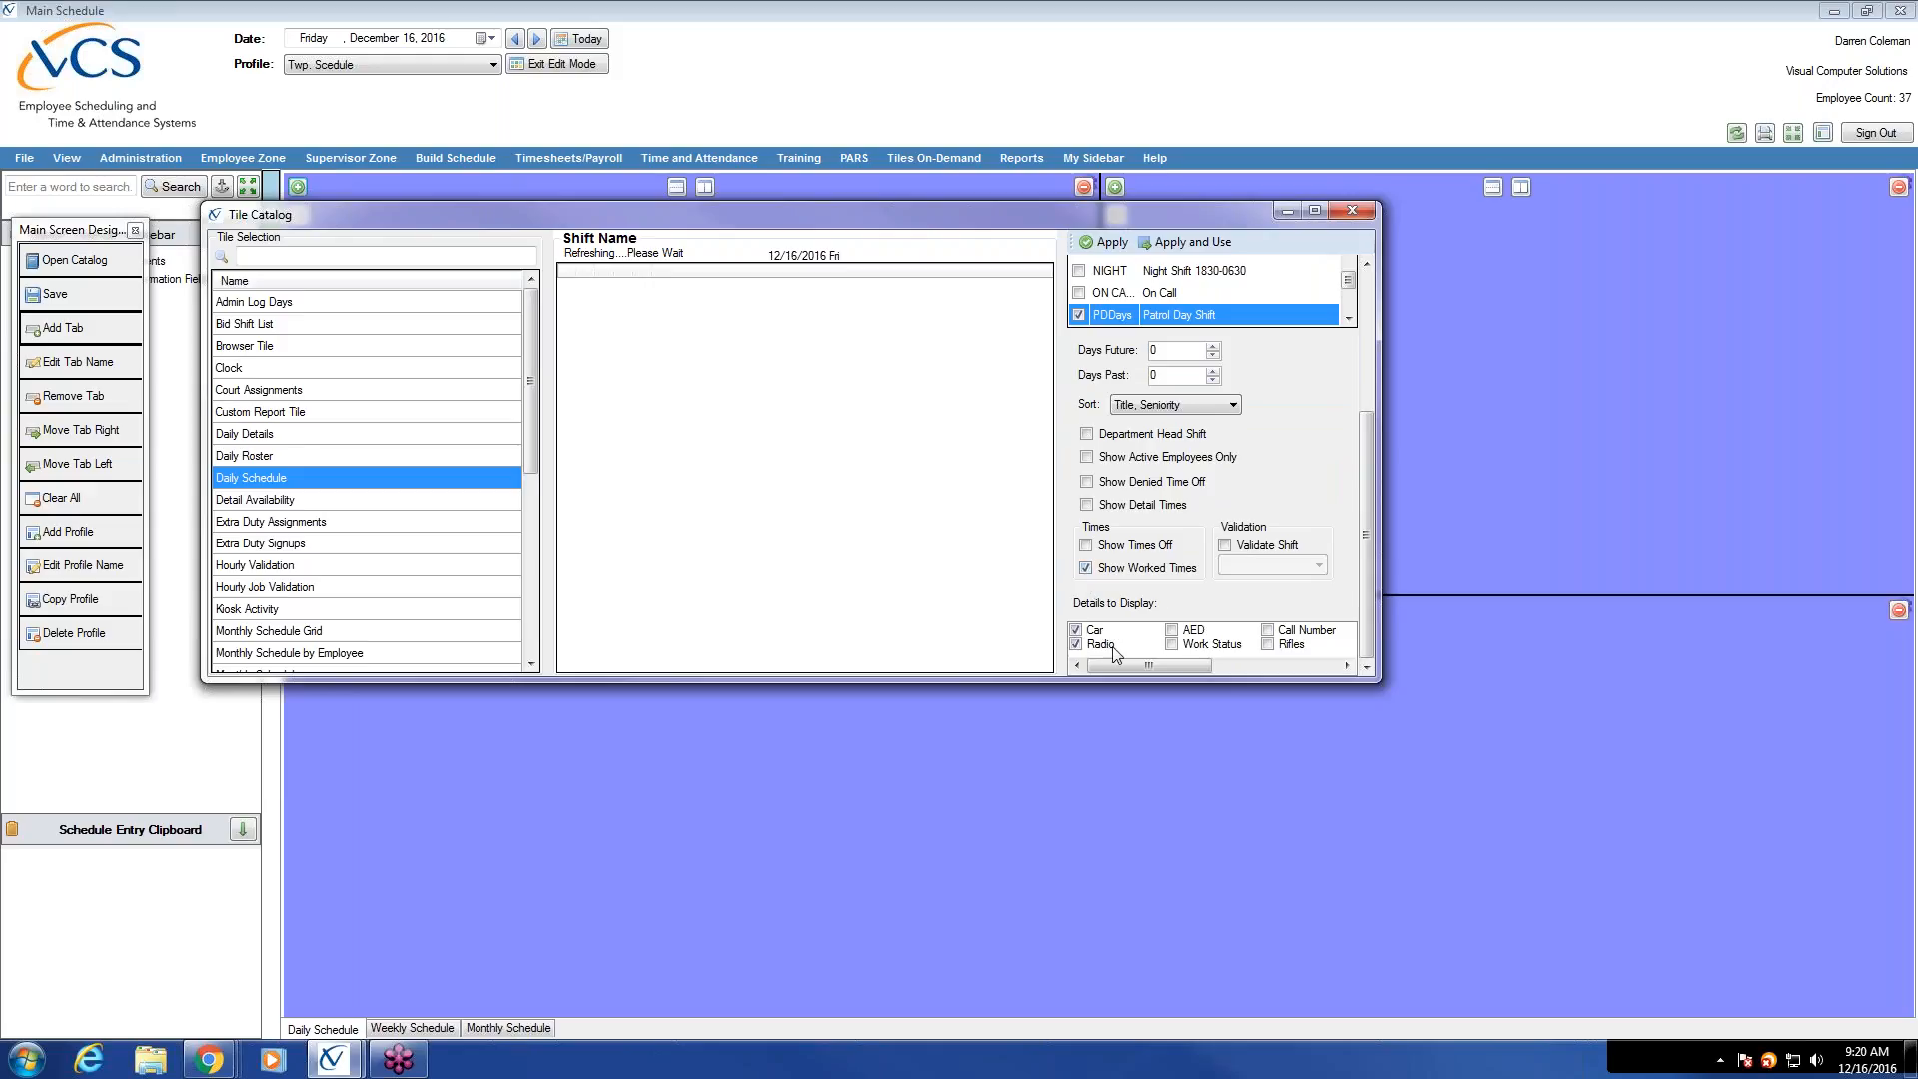
pyautogui.click(1200, 247)
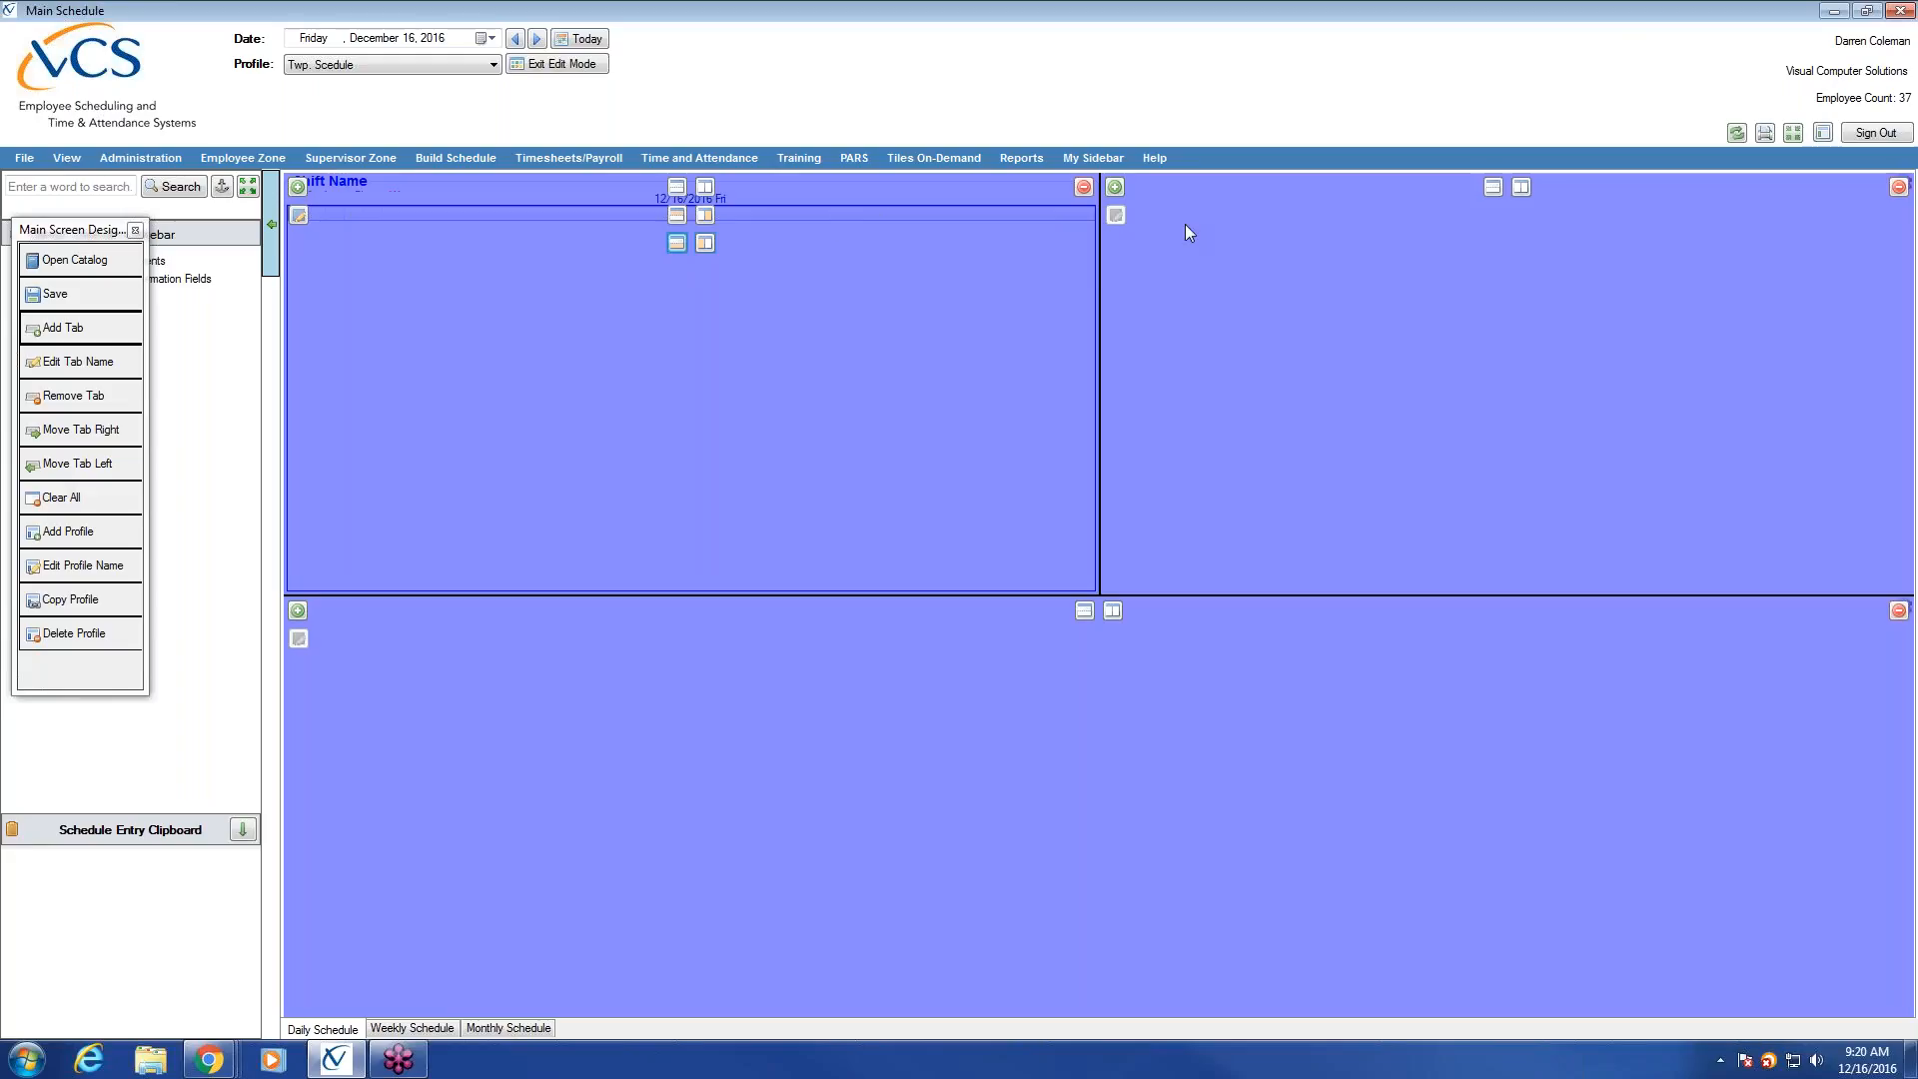
# Choose a Daily Schedule tile for the upper-right pane, with the update timer on and Patrol Night Shift selected.
pyautogui.click(1117, 188)
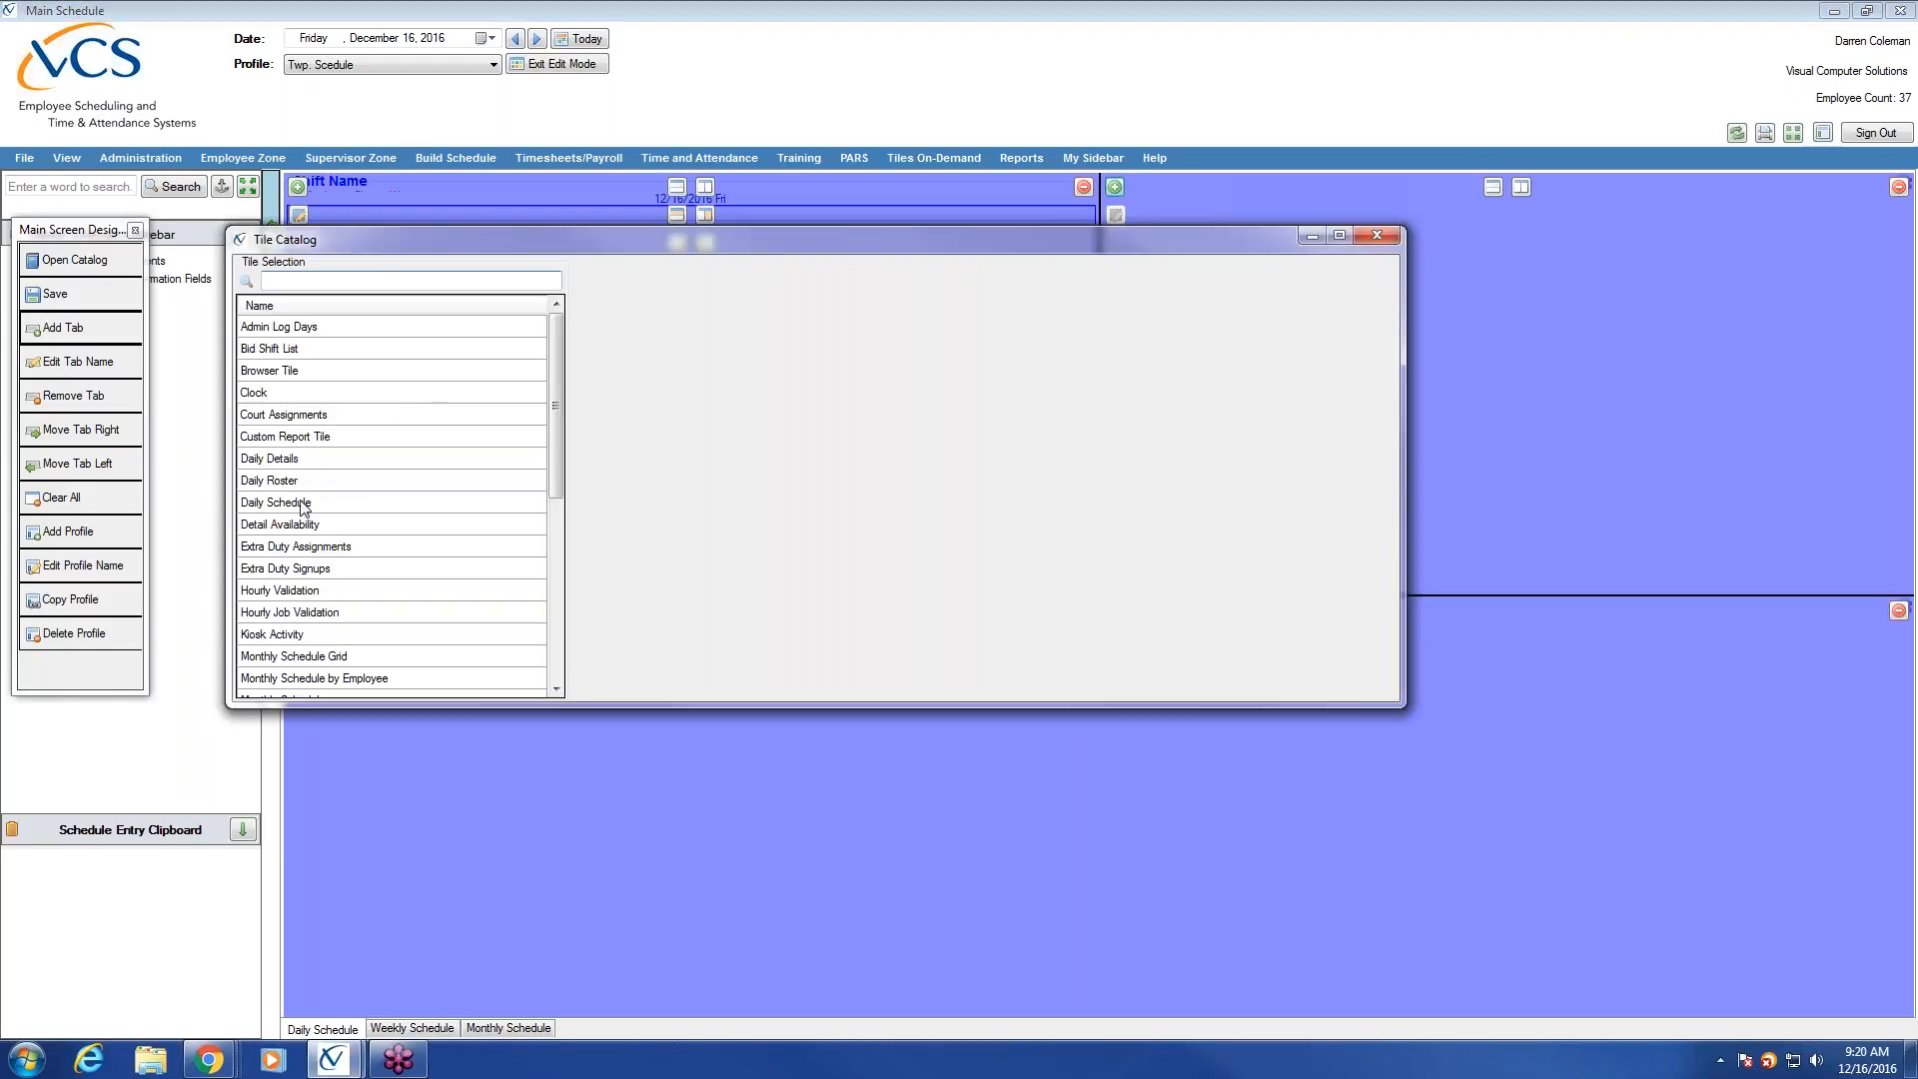
pyautogui.click(301, 504)
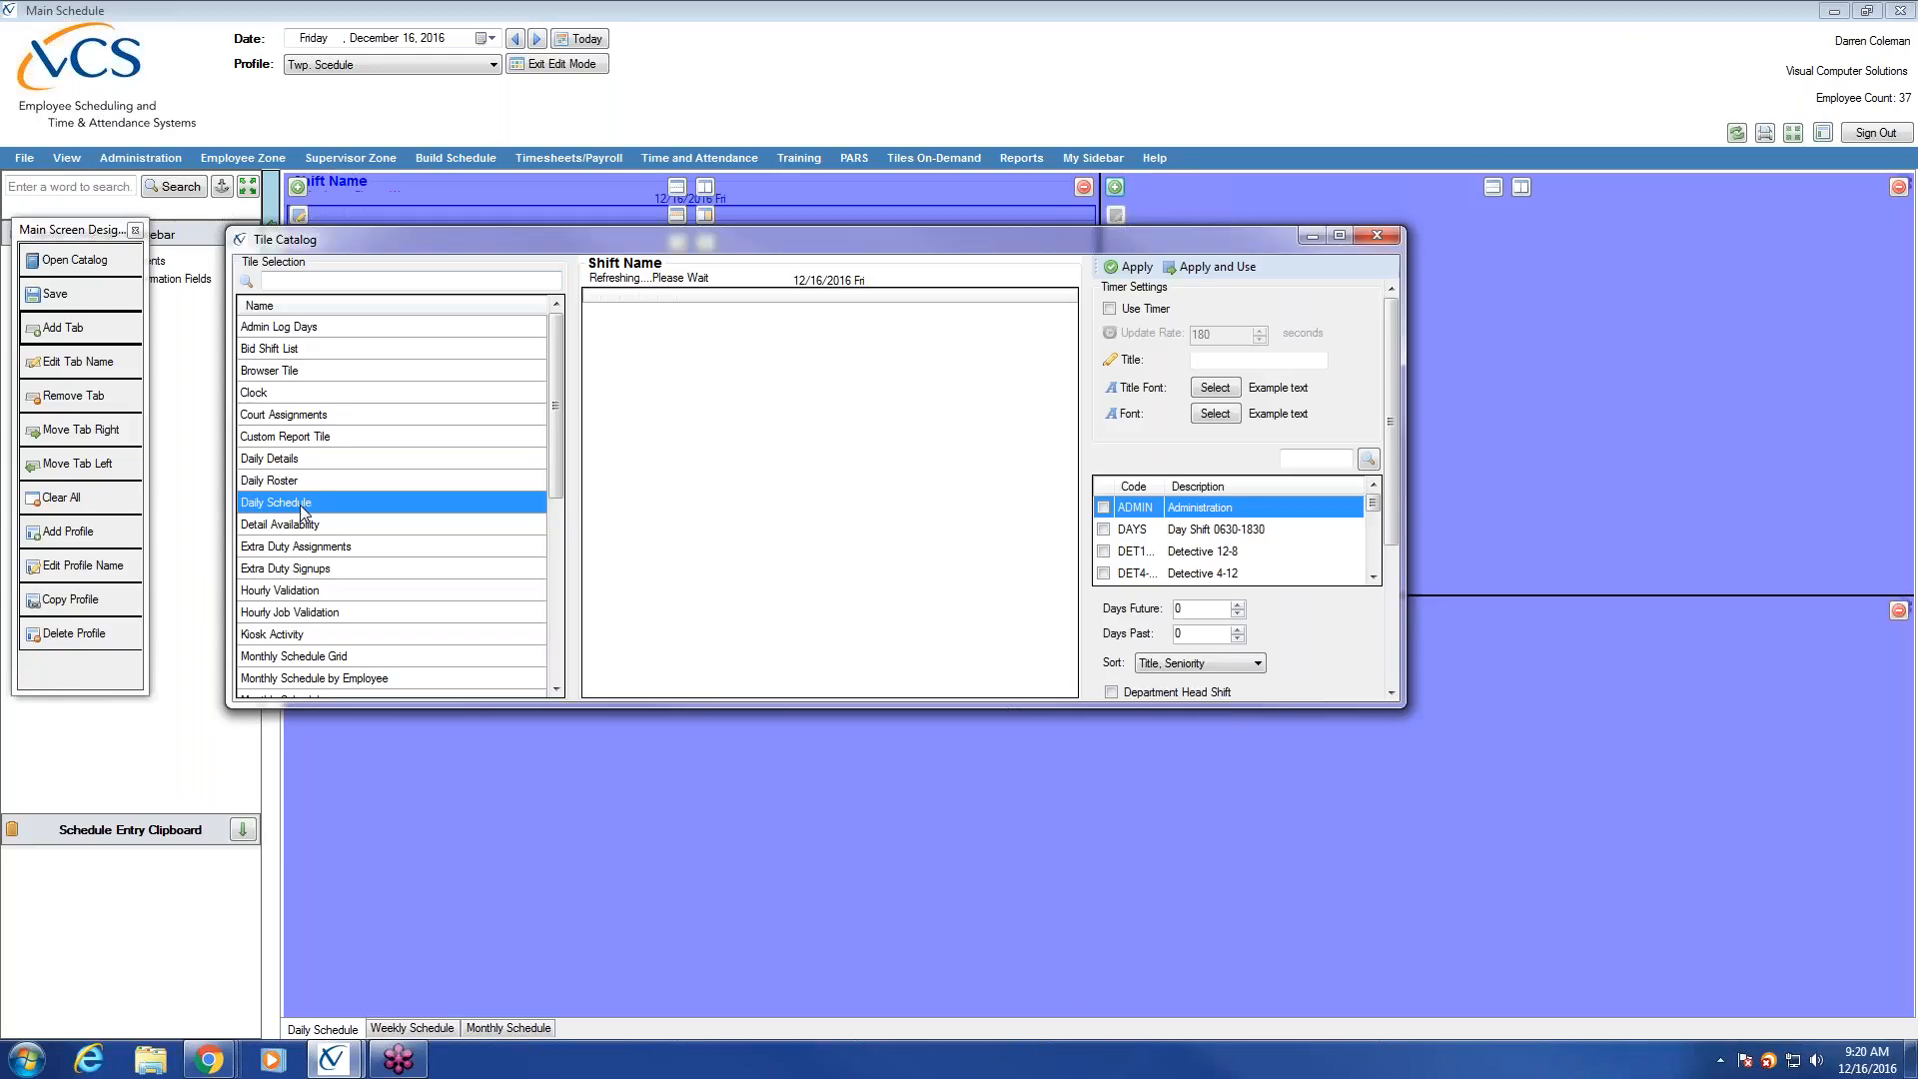
pyautogui.moveTo(782, 705); pyautogui.dragTo(757, 969)
pyautogui.moveTo(780, 229); pyautogui.dragTo(784, 118)
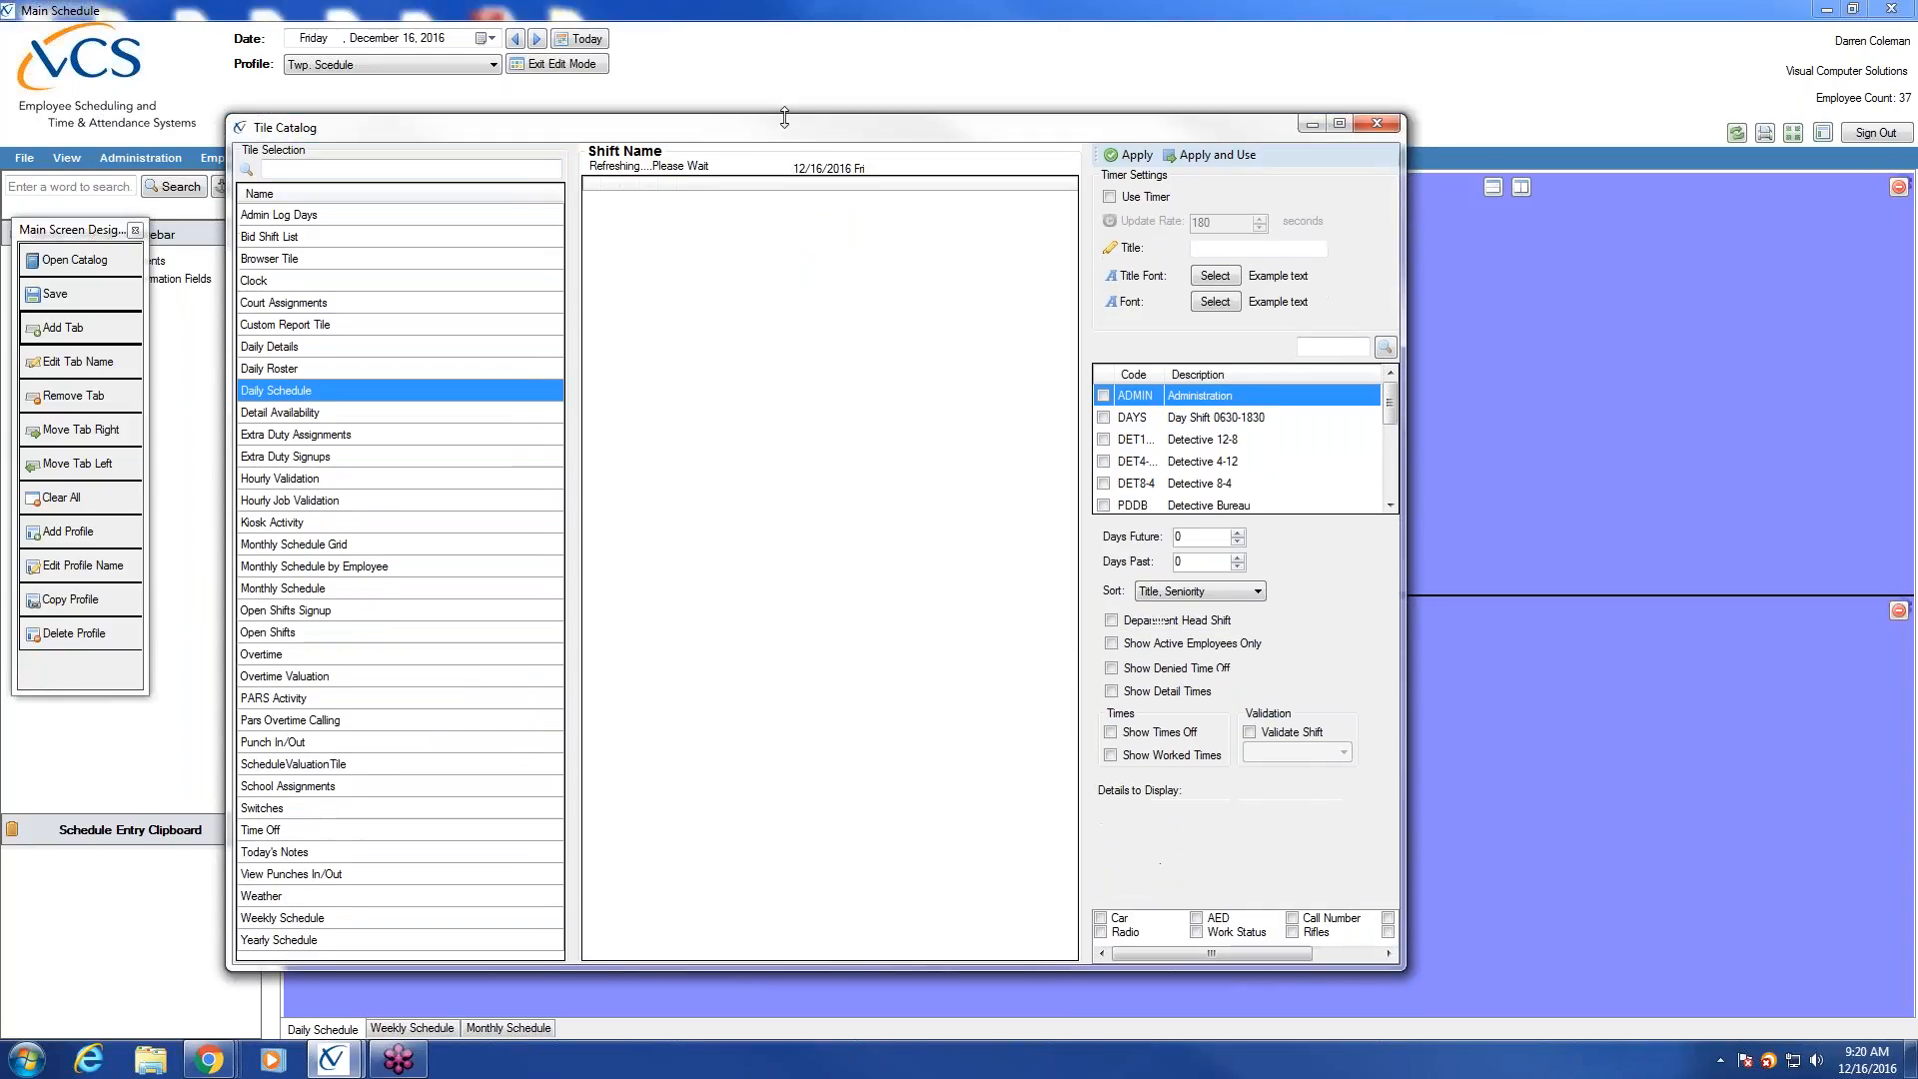
pyautogui.click(1108, 198)
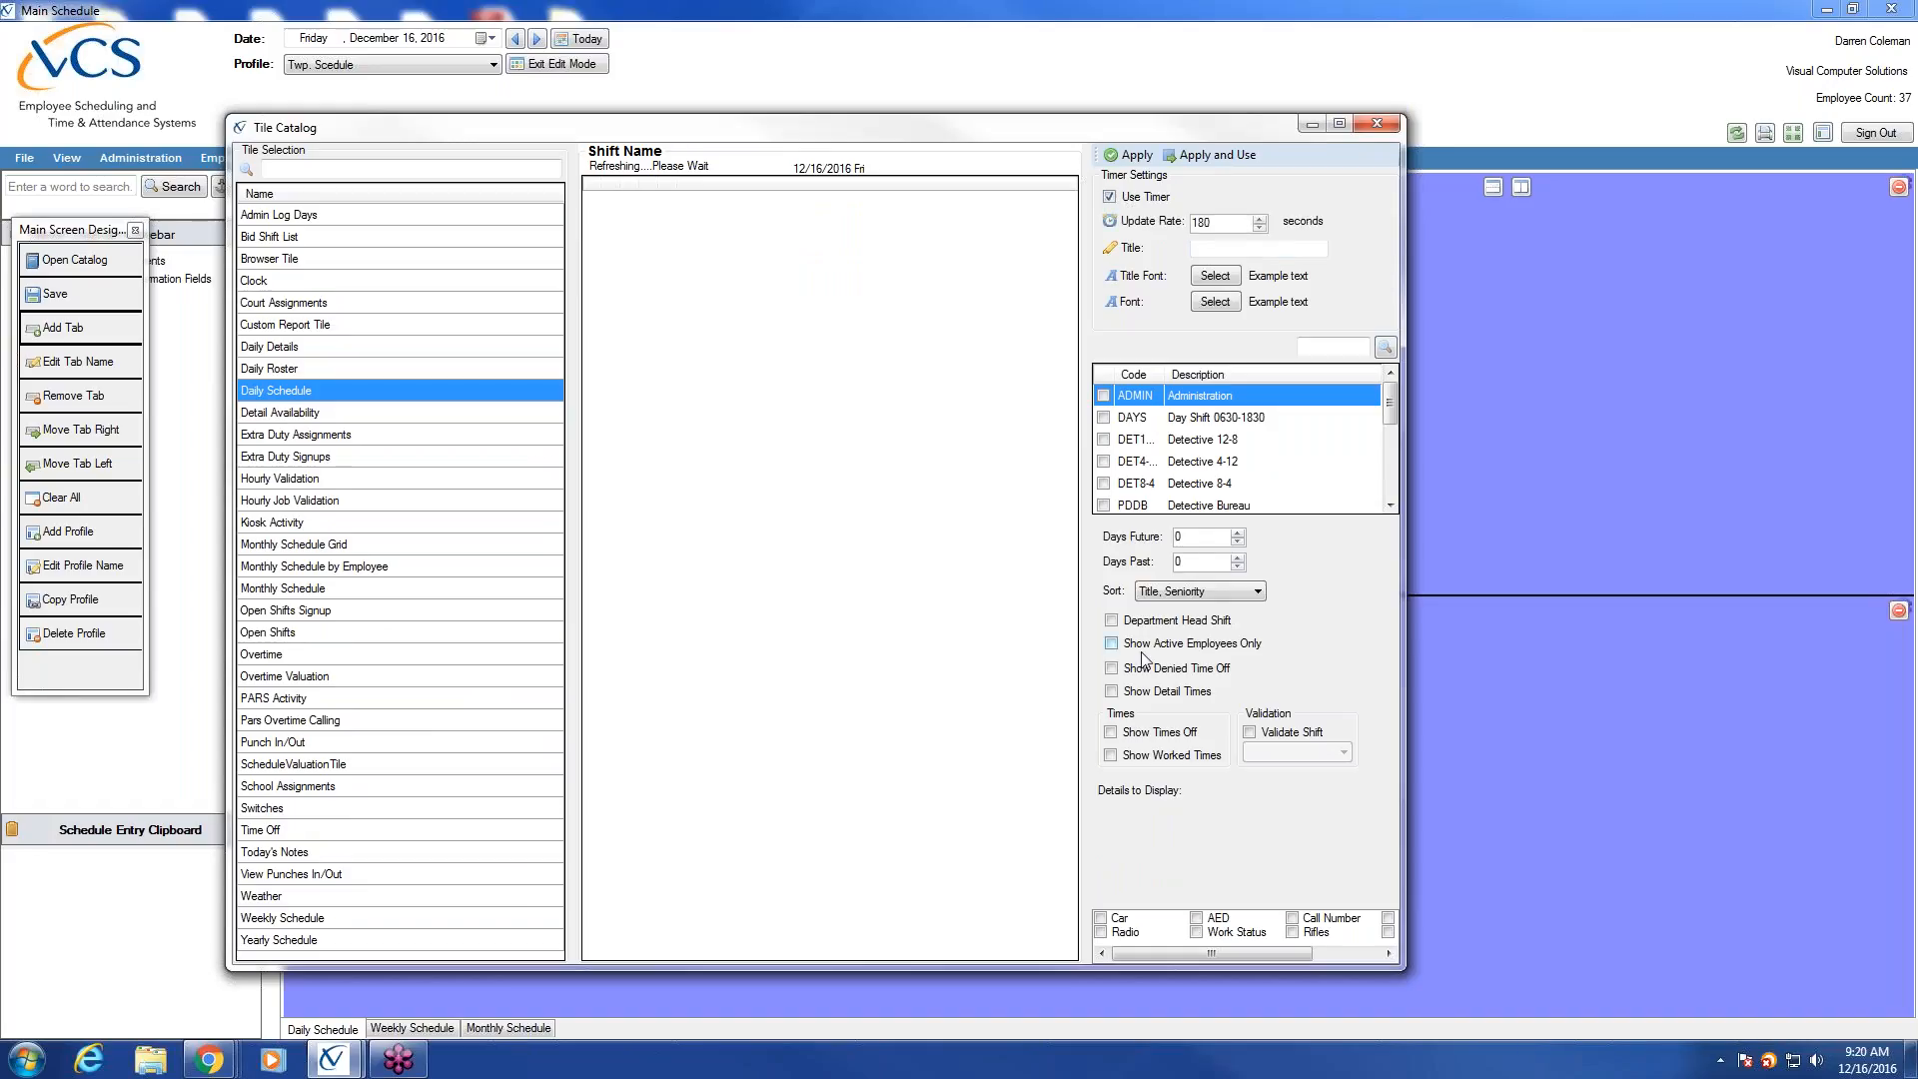
pyautogui.click(1393, 492)
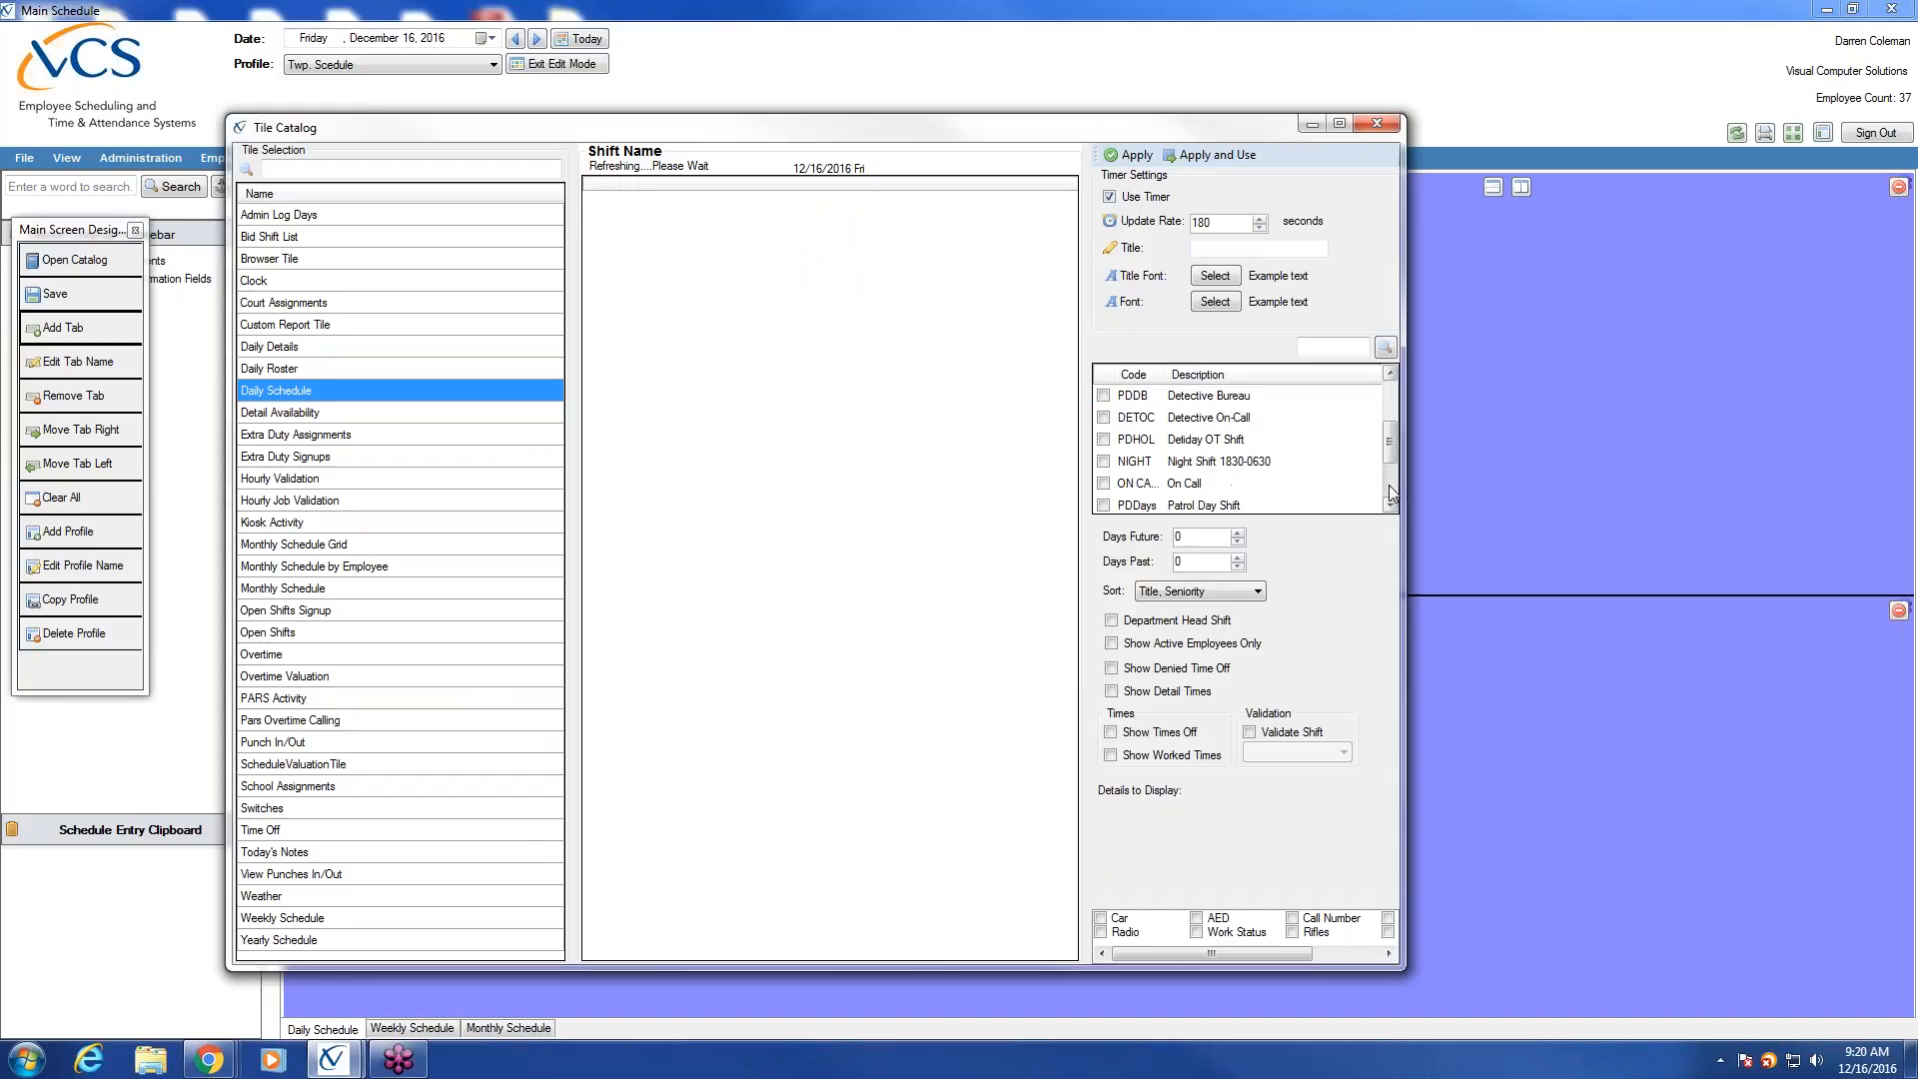
pyautogui.click(1394, 493)
pyautogui.click(1104, 418)
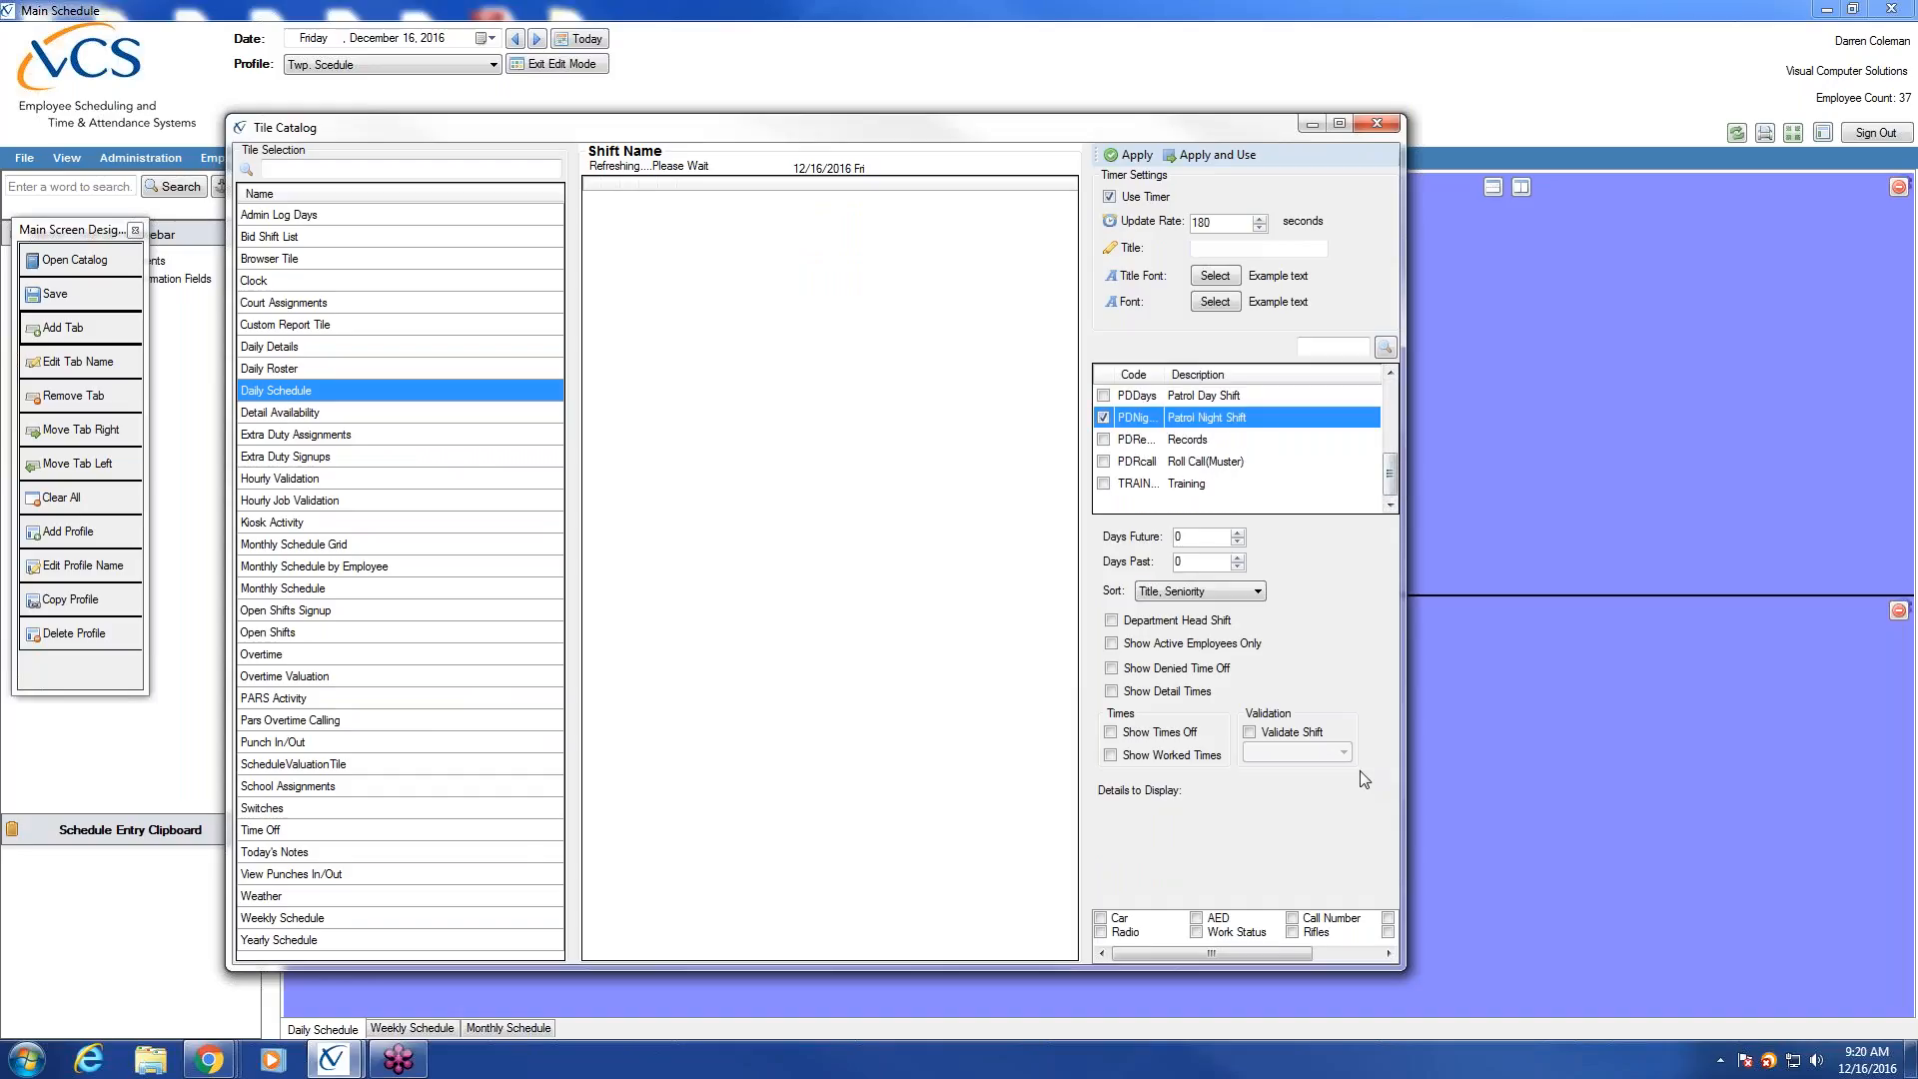
# Show denied time off, worked times and the Car, Radio and AED details, and place the tile in the upper-right pane.
pyautogui.click(1112, 669)
pyautogui.click(1111, 757)
pyautogui.click(1100, 918)
pyautogui.click(1100, 932)
pyautogui.click(1196, 919)
pyautogui.click(1245, 158)
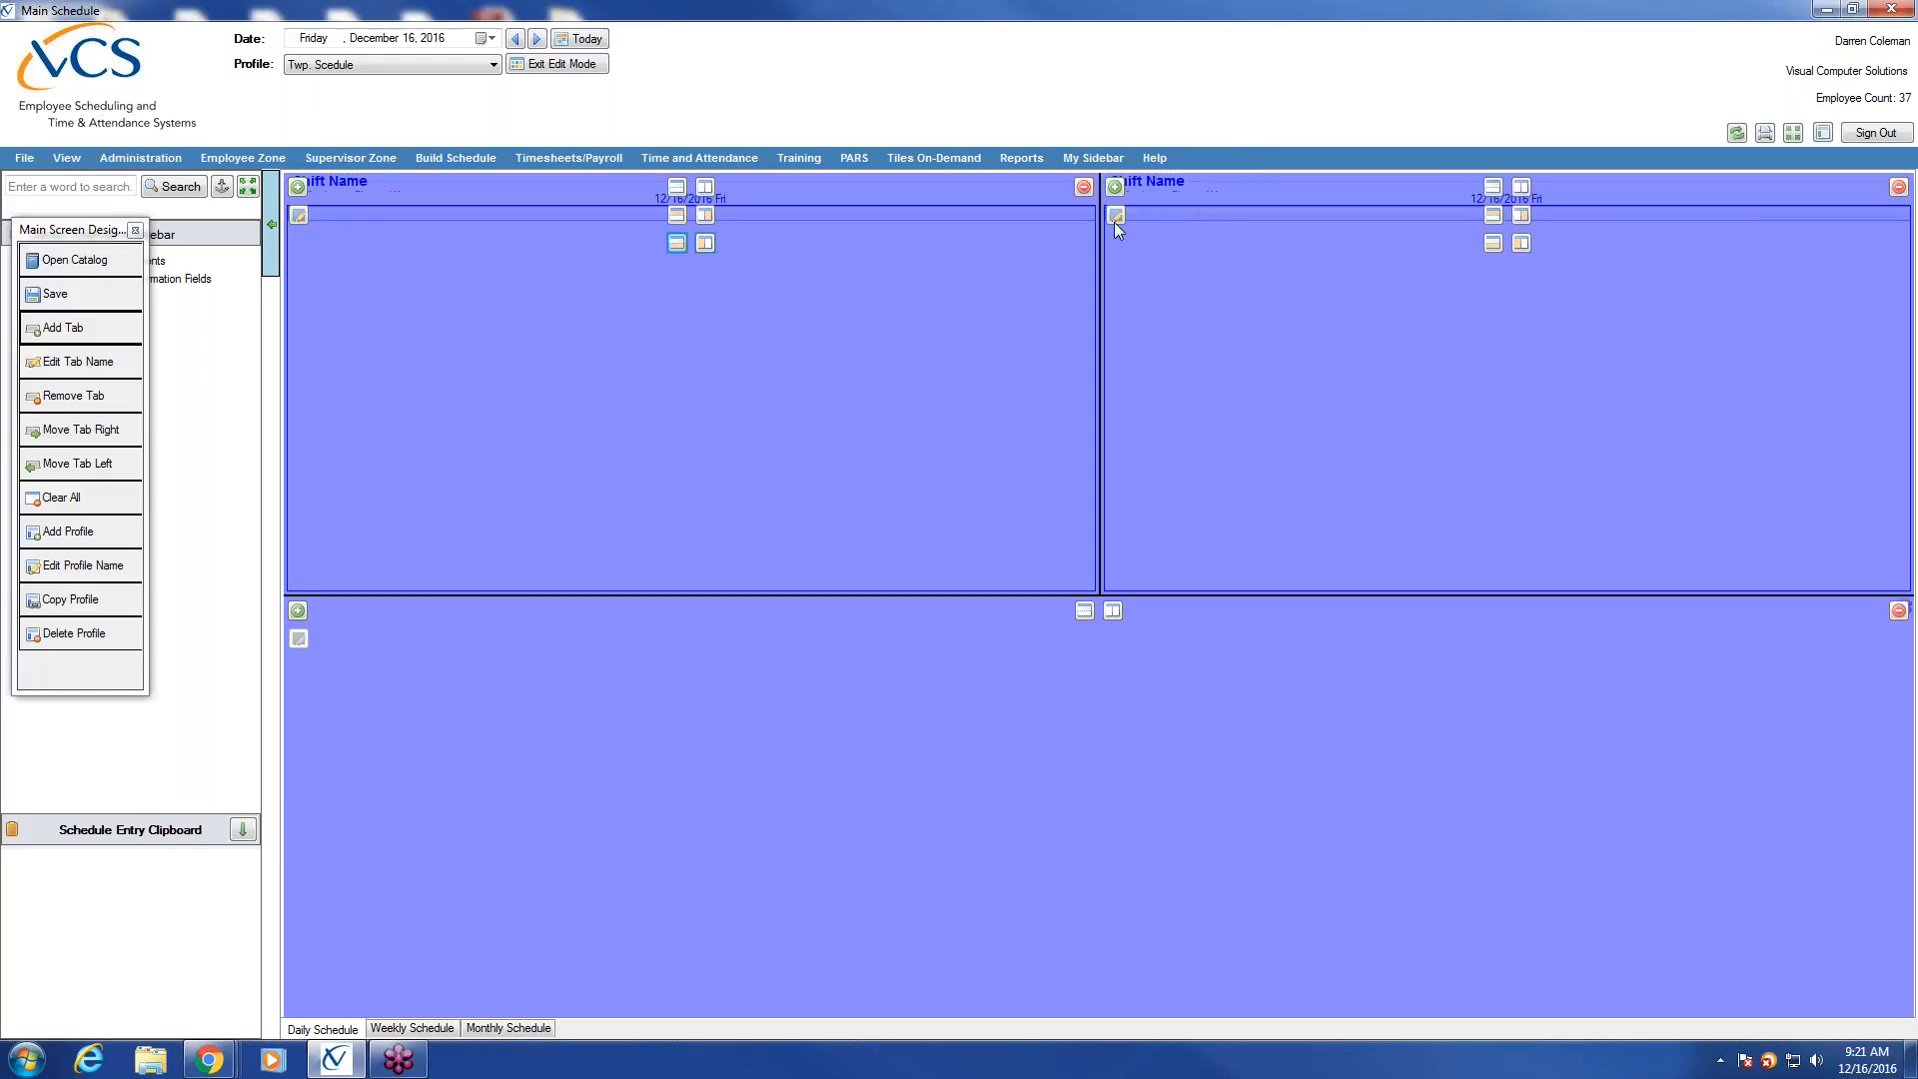
# Split the bottom pane side by side and choose a Daily Schedule tile for its left half, with Administration selected and the update timer on.
pyautogui.click(1109, 610)
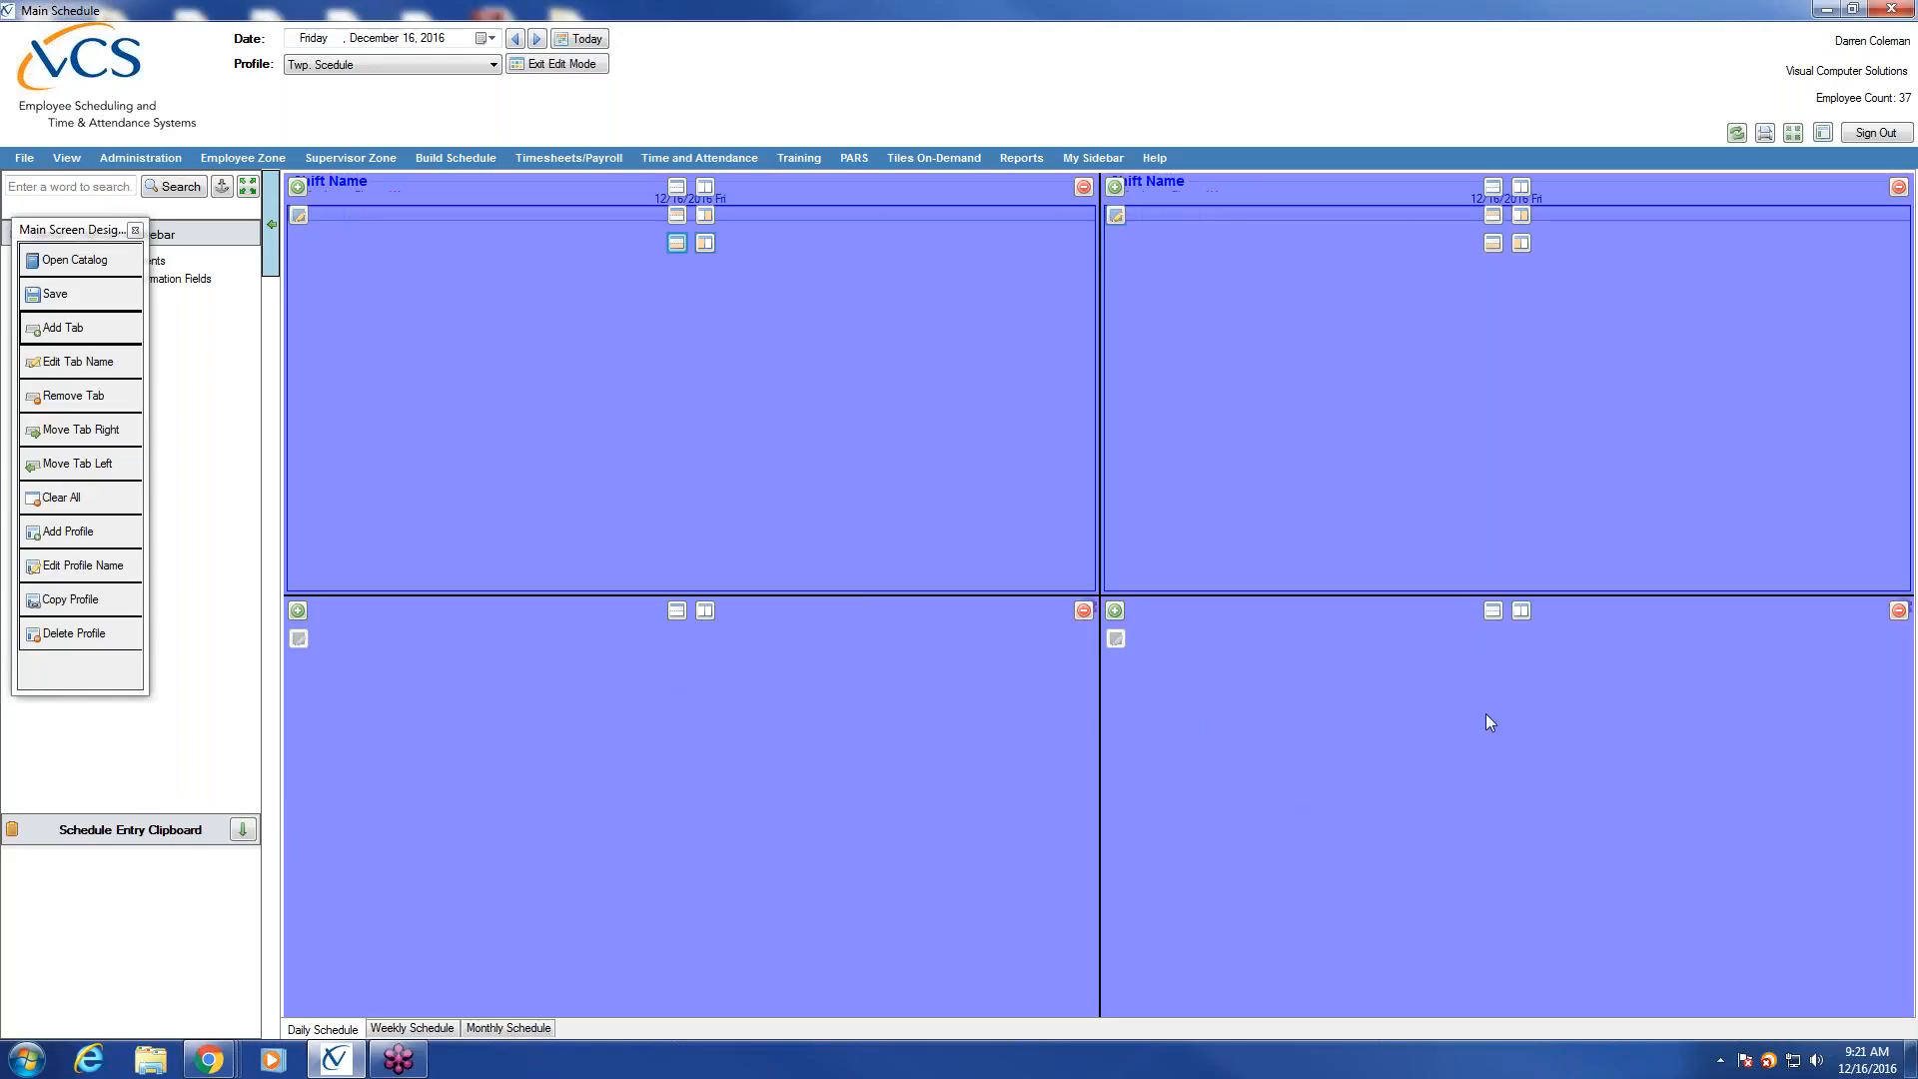
pyautogui.click(297, 611)
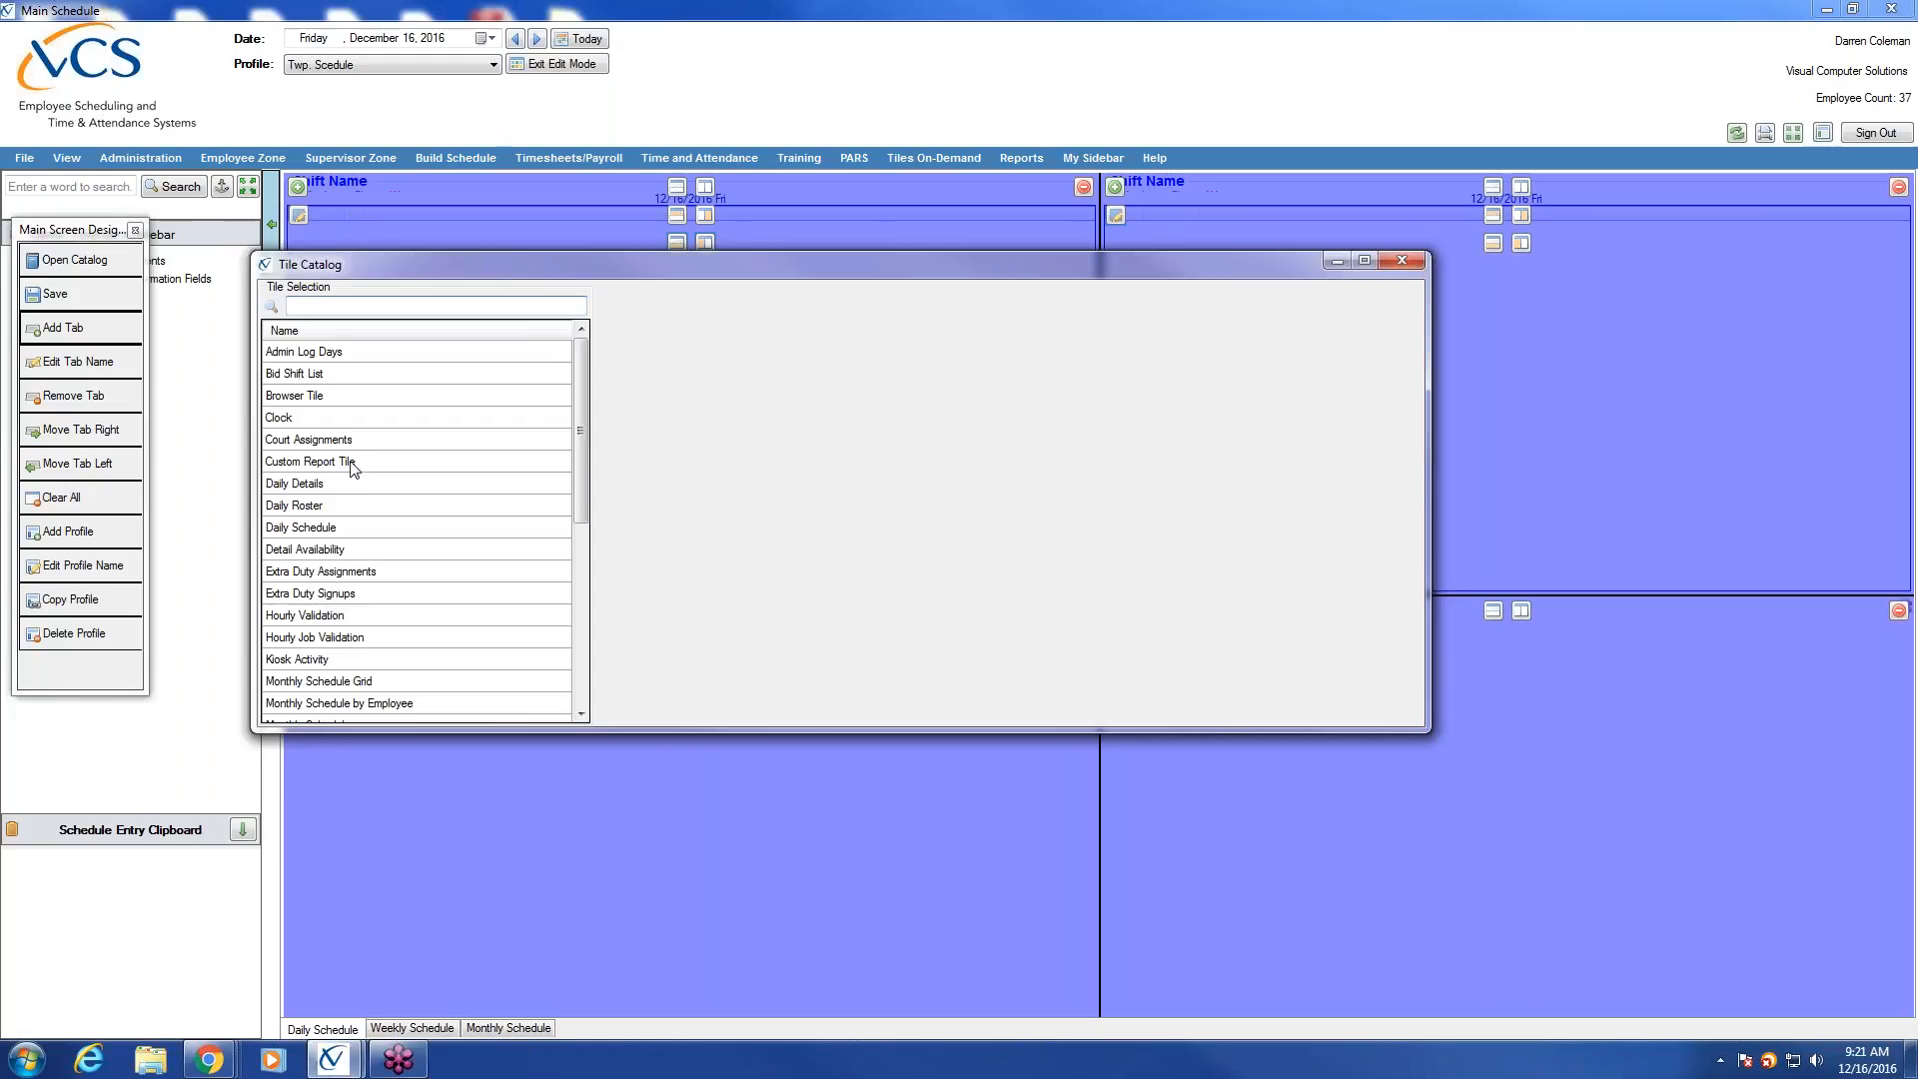
pyautogui.click(331, 529)
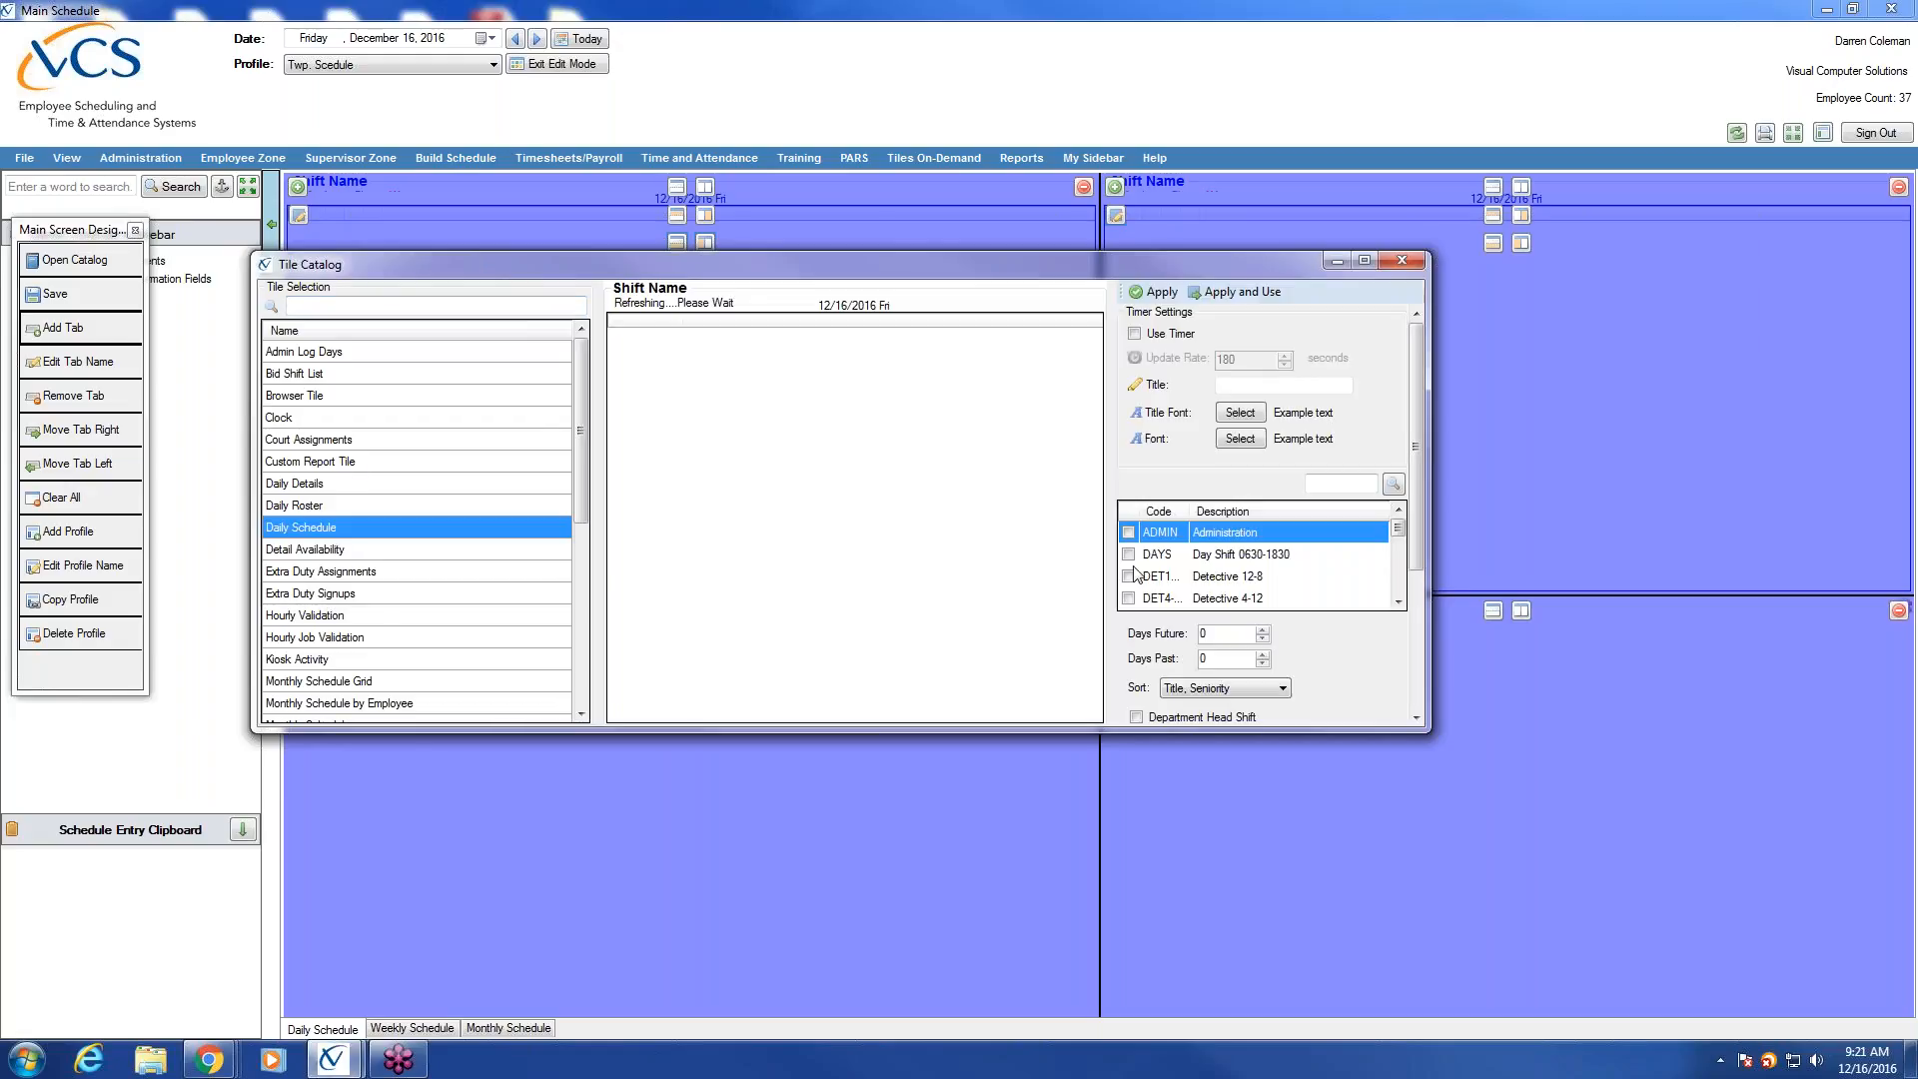
pyautogui.click(1129, 536)
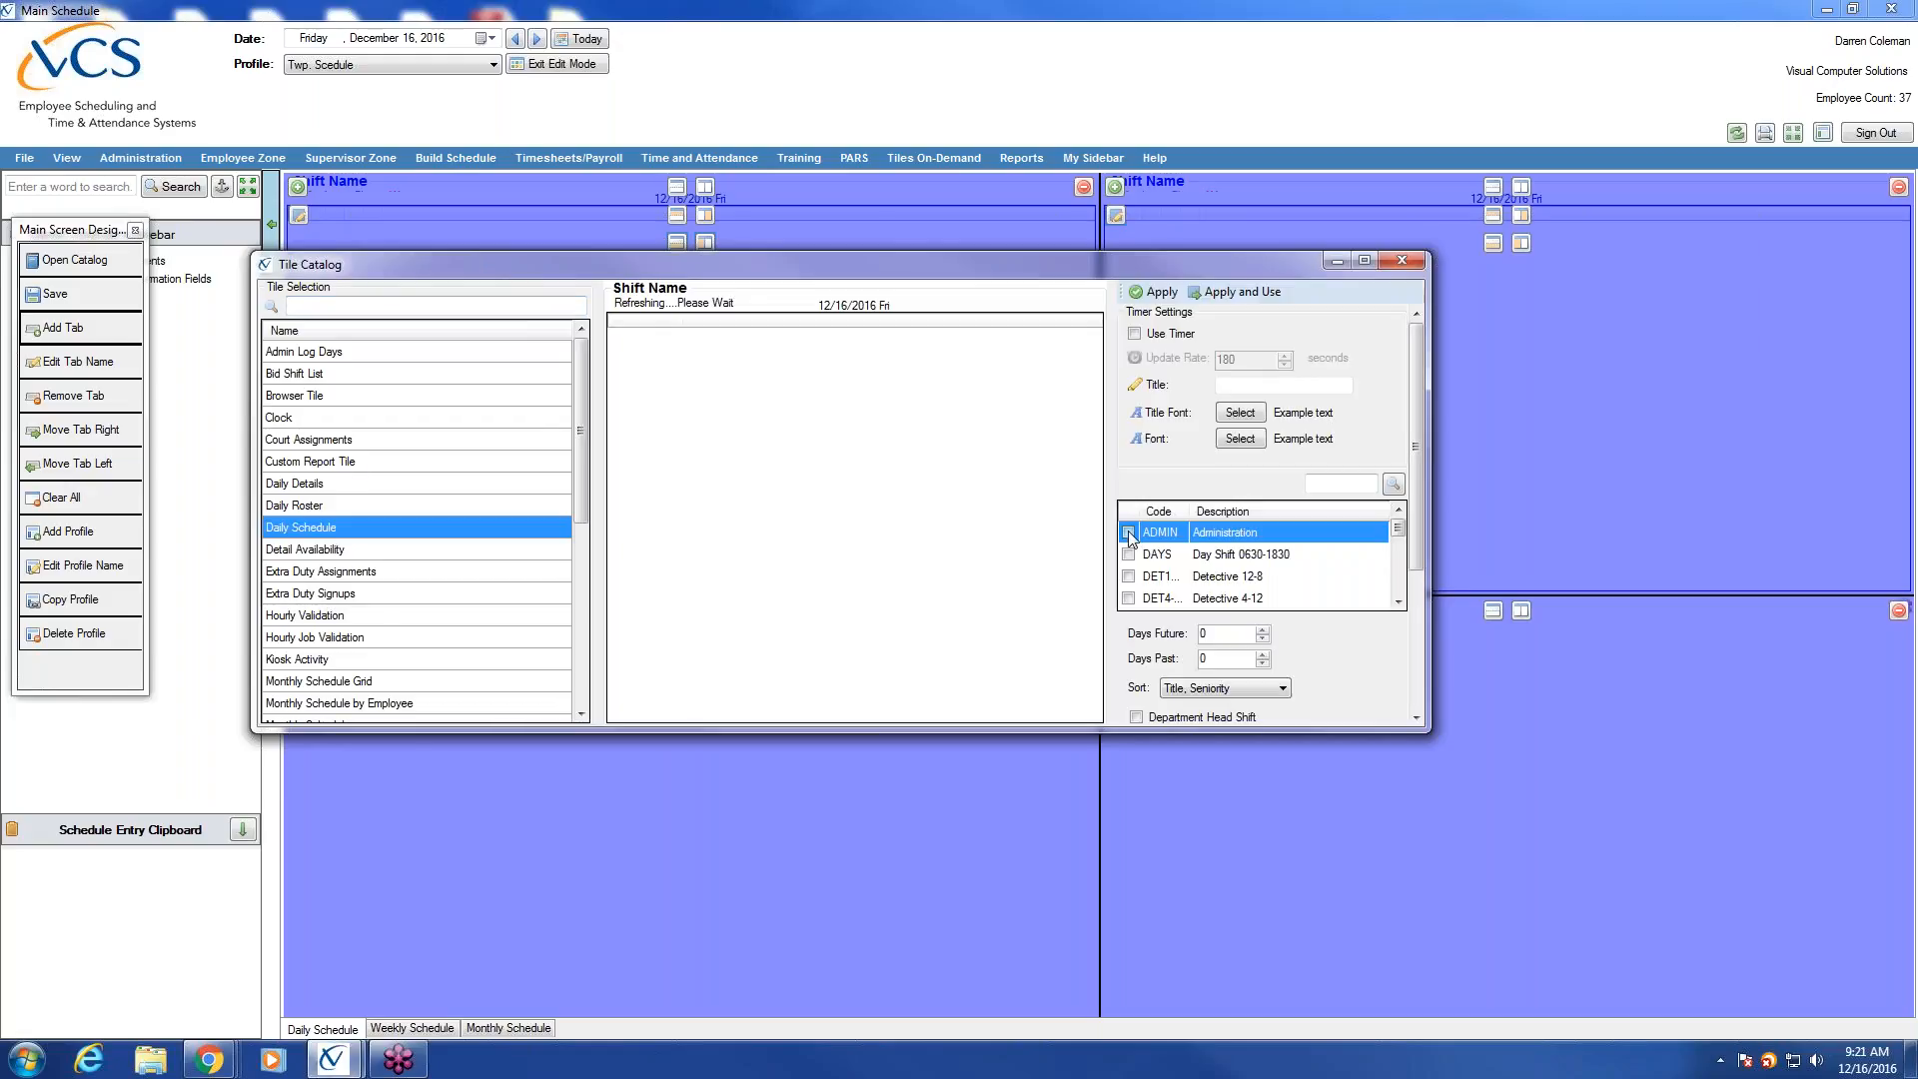
pyautogui.click(1135, 335)
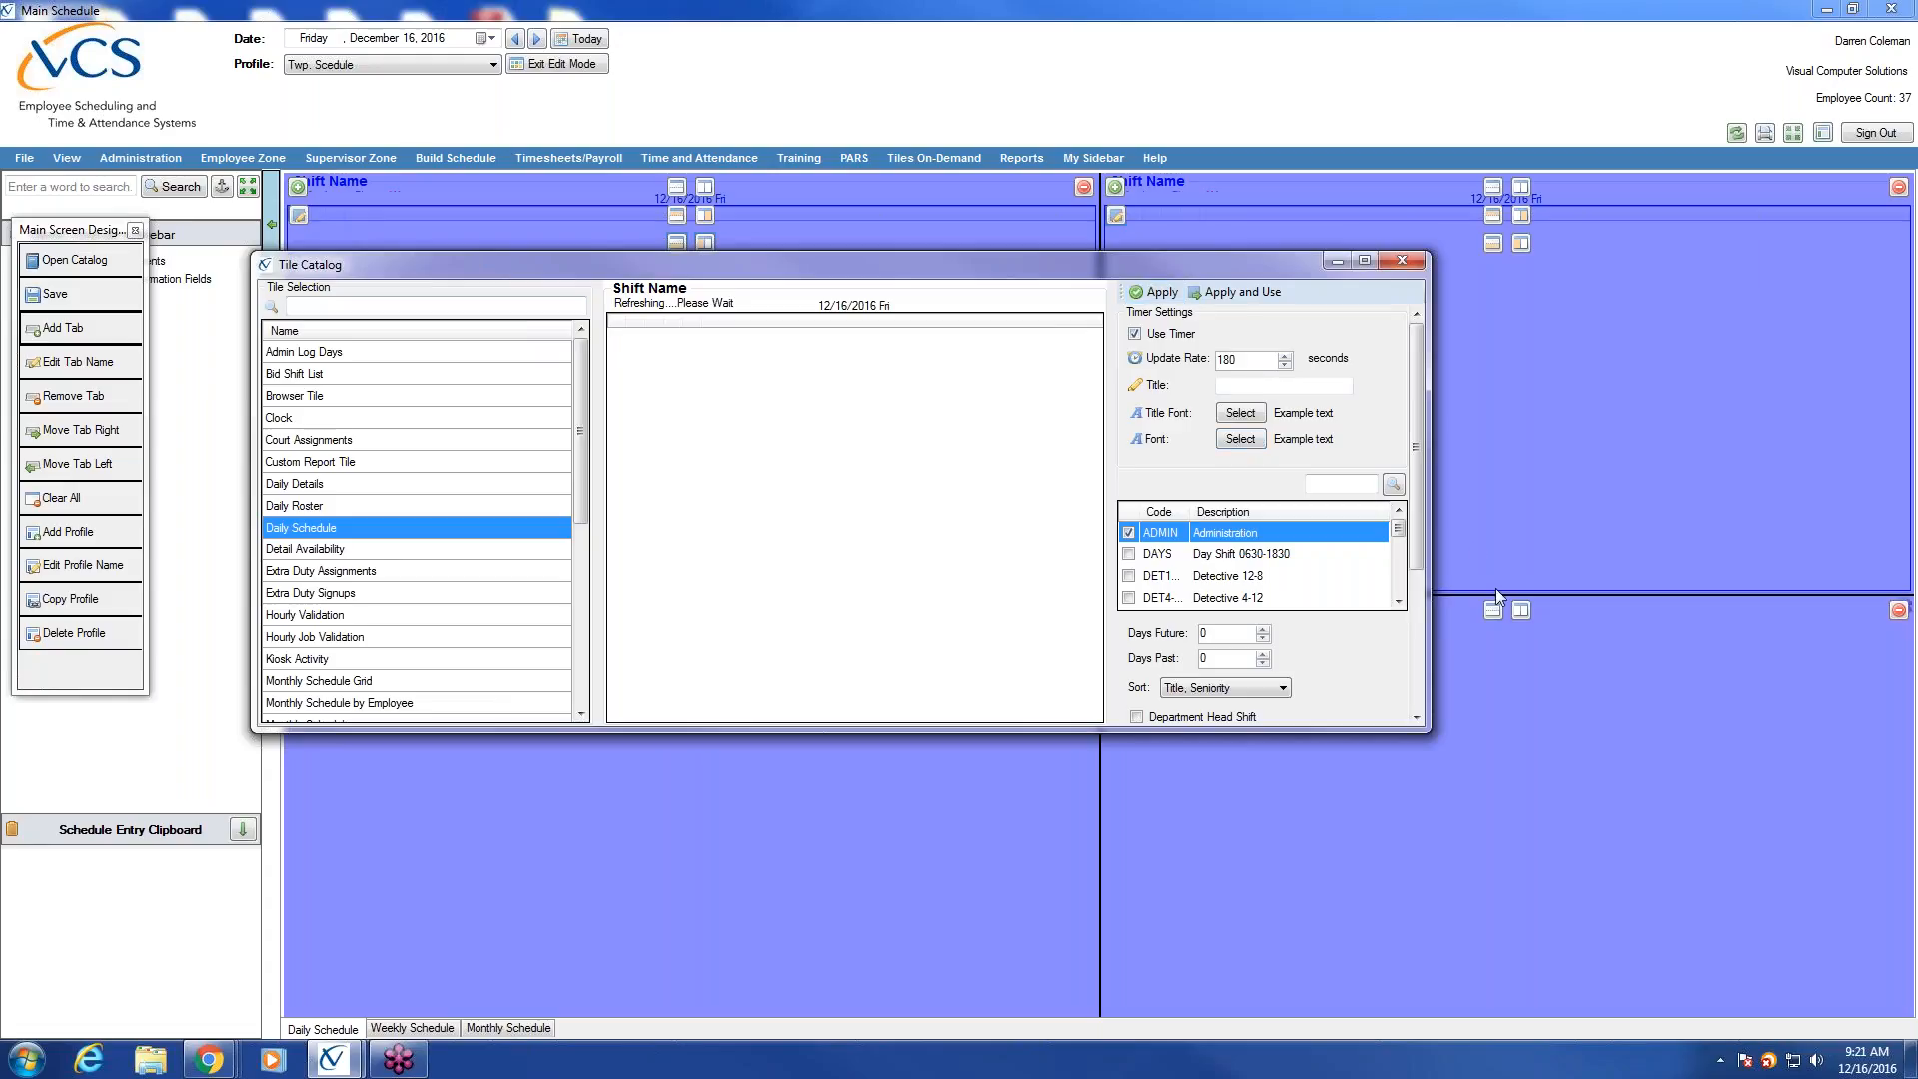
# Show denied time off and worked times on the Administration tile, and place it in the lower-left pane.
pyautogui.scroll(-3, 1269, 514)
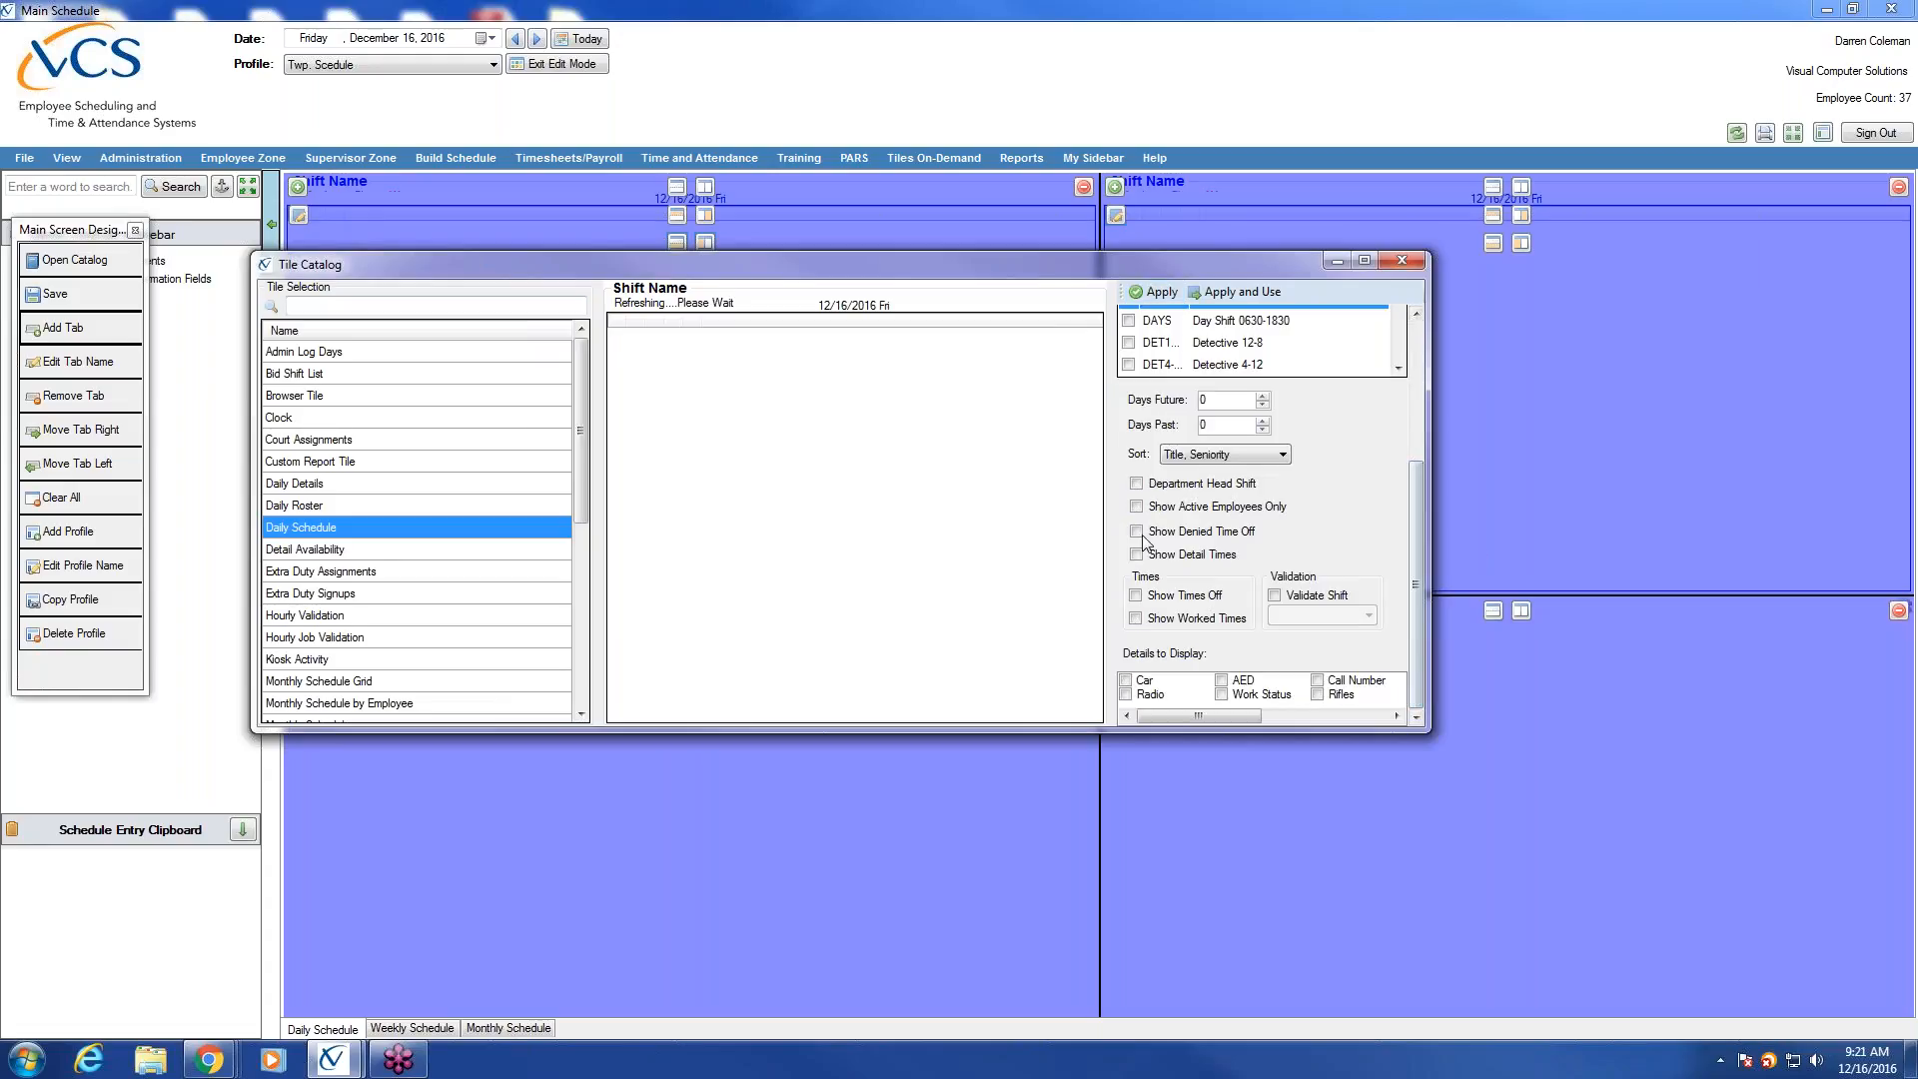
pyautogui.click(1137, 532)
pyautogui.click(1136, 618)
pyautogui.click(1254, 295)
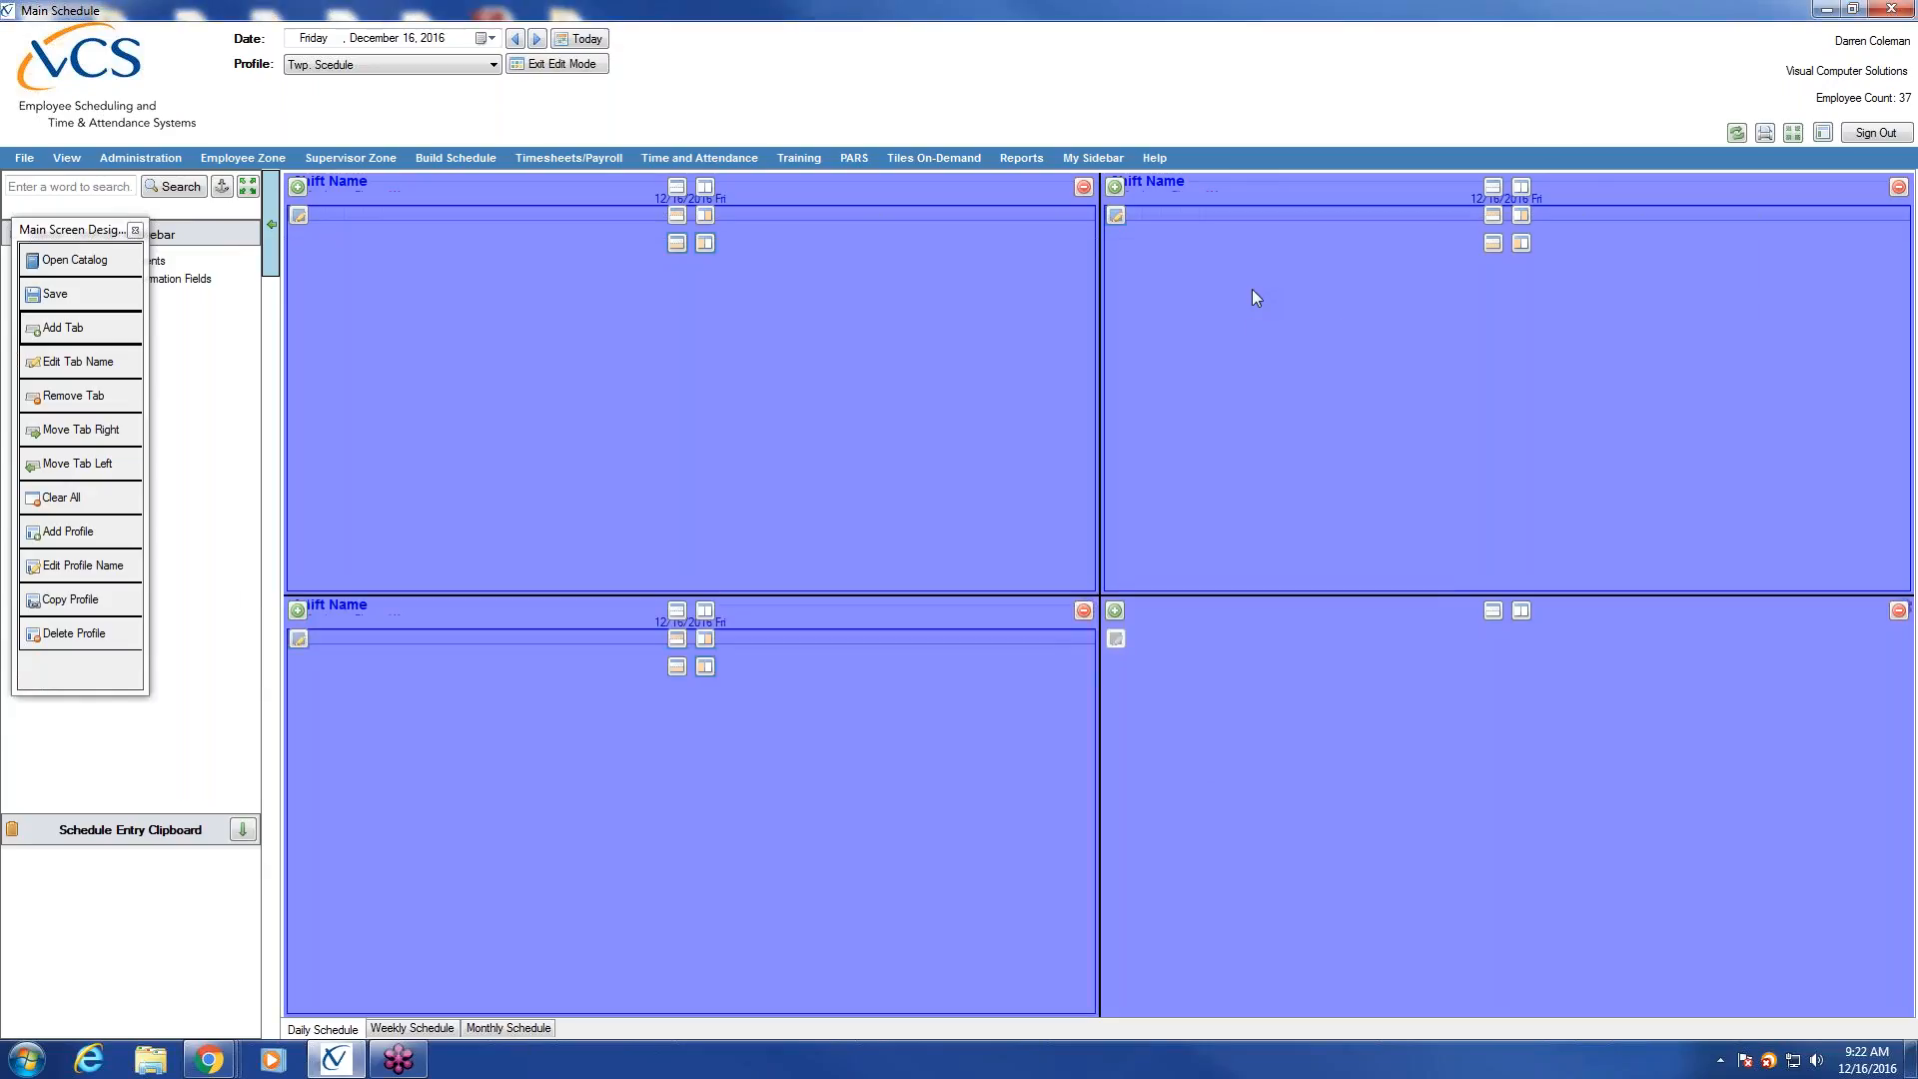
# Choose a Daily Schedule tile for the lower-right pane, with the update timer on and Records selected.
pyautogui.click(1116, 614)
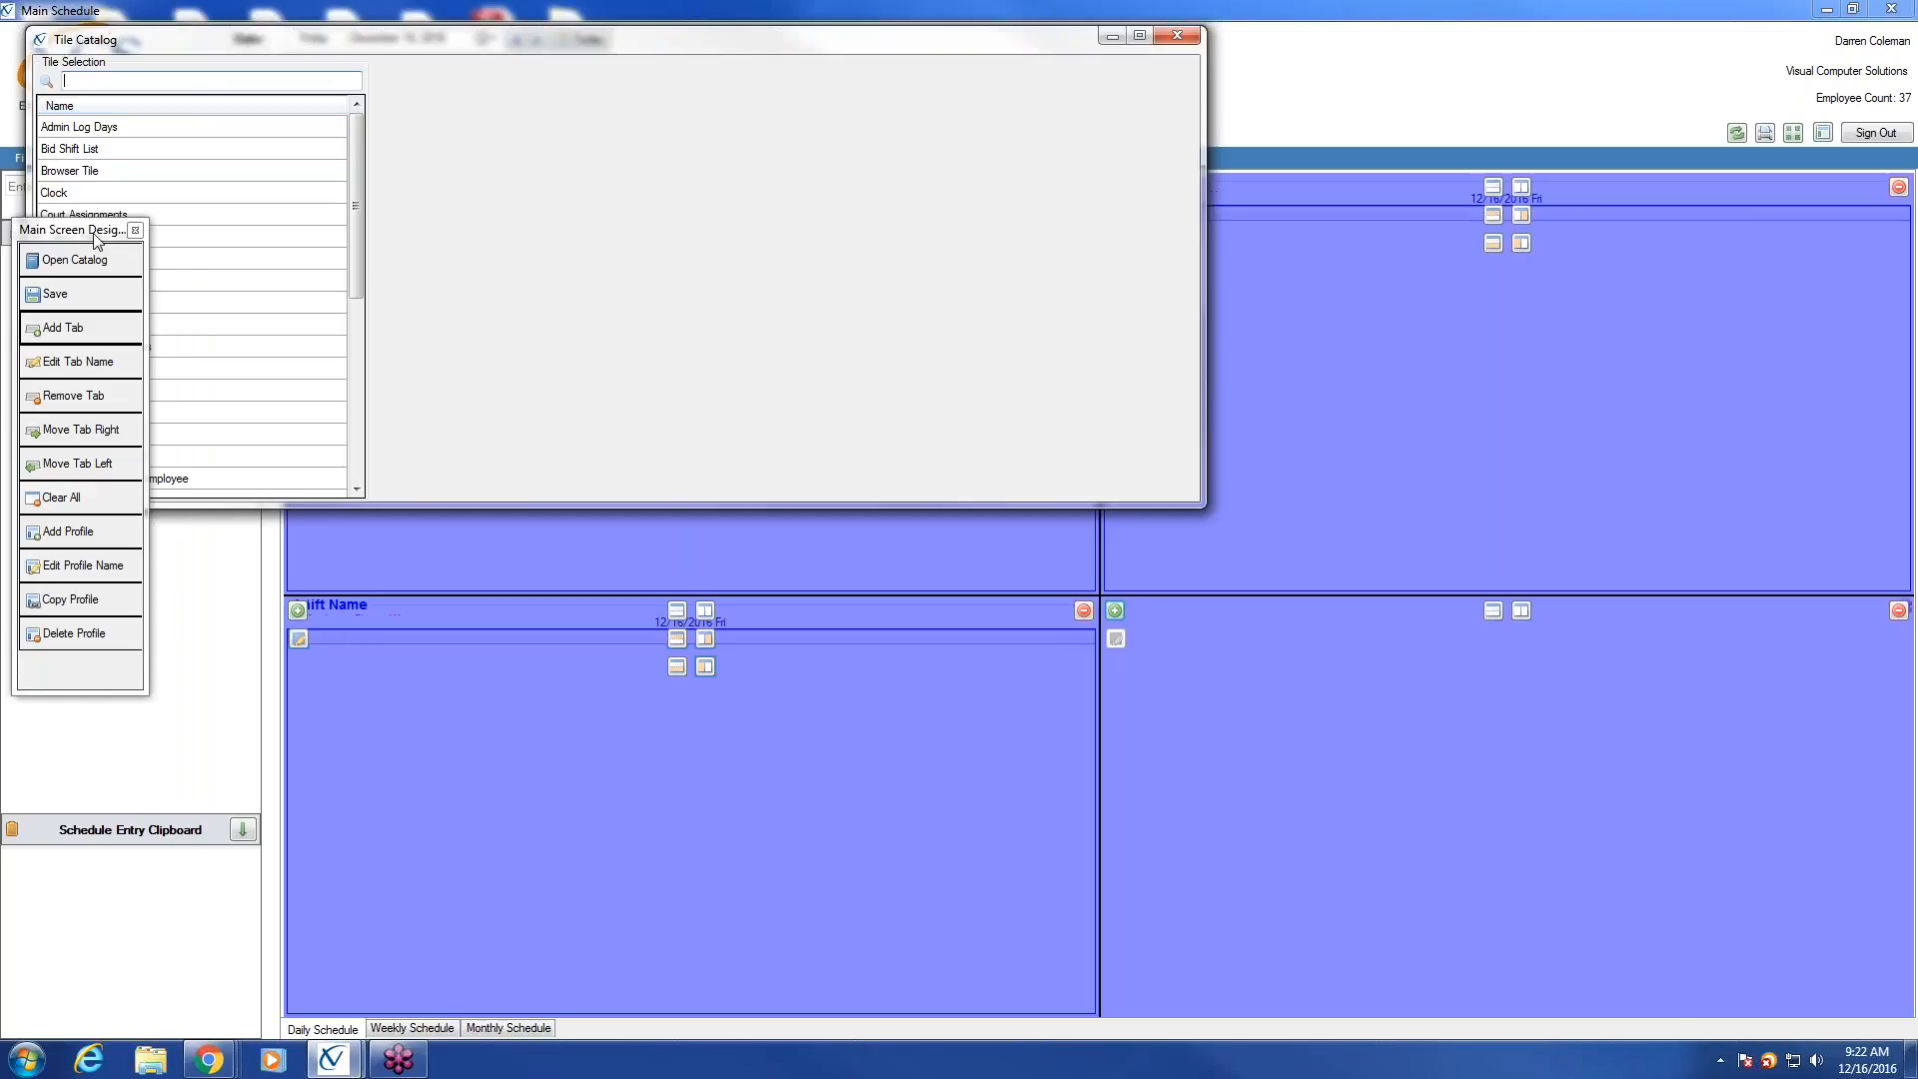
pyautogui.moveTo(72, 359); pyautogui.dragTo(94, 605)
pyautogui.click(106, 310)
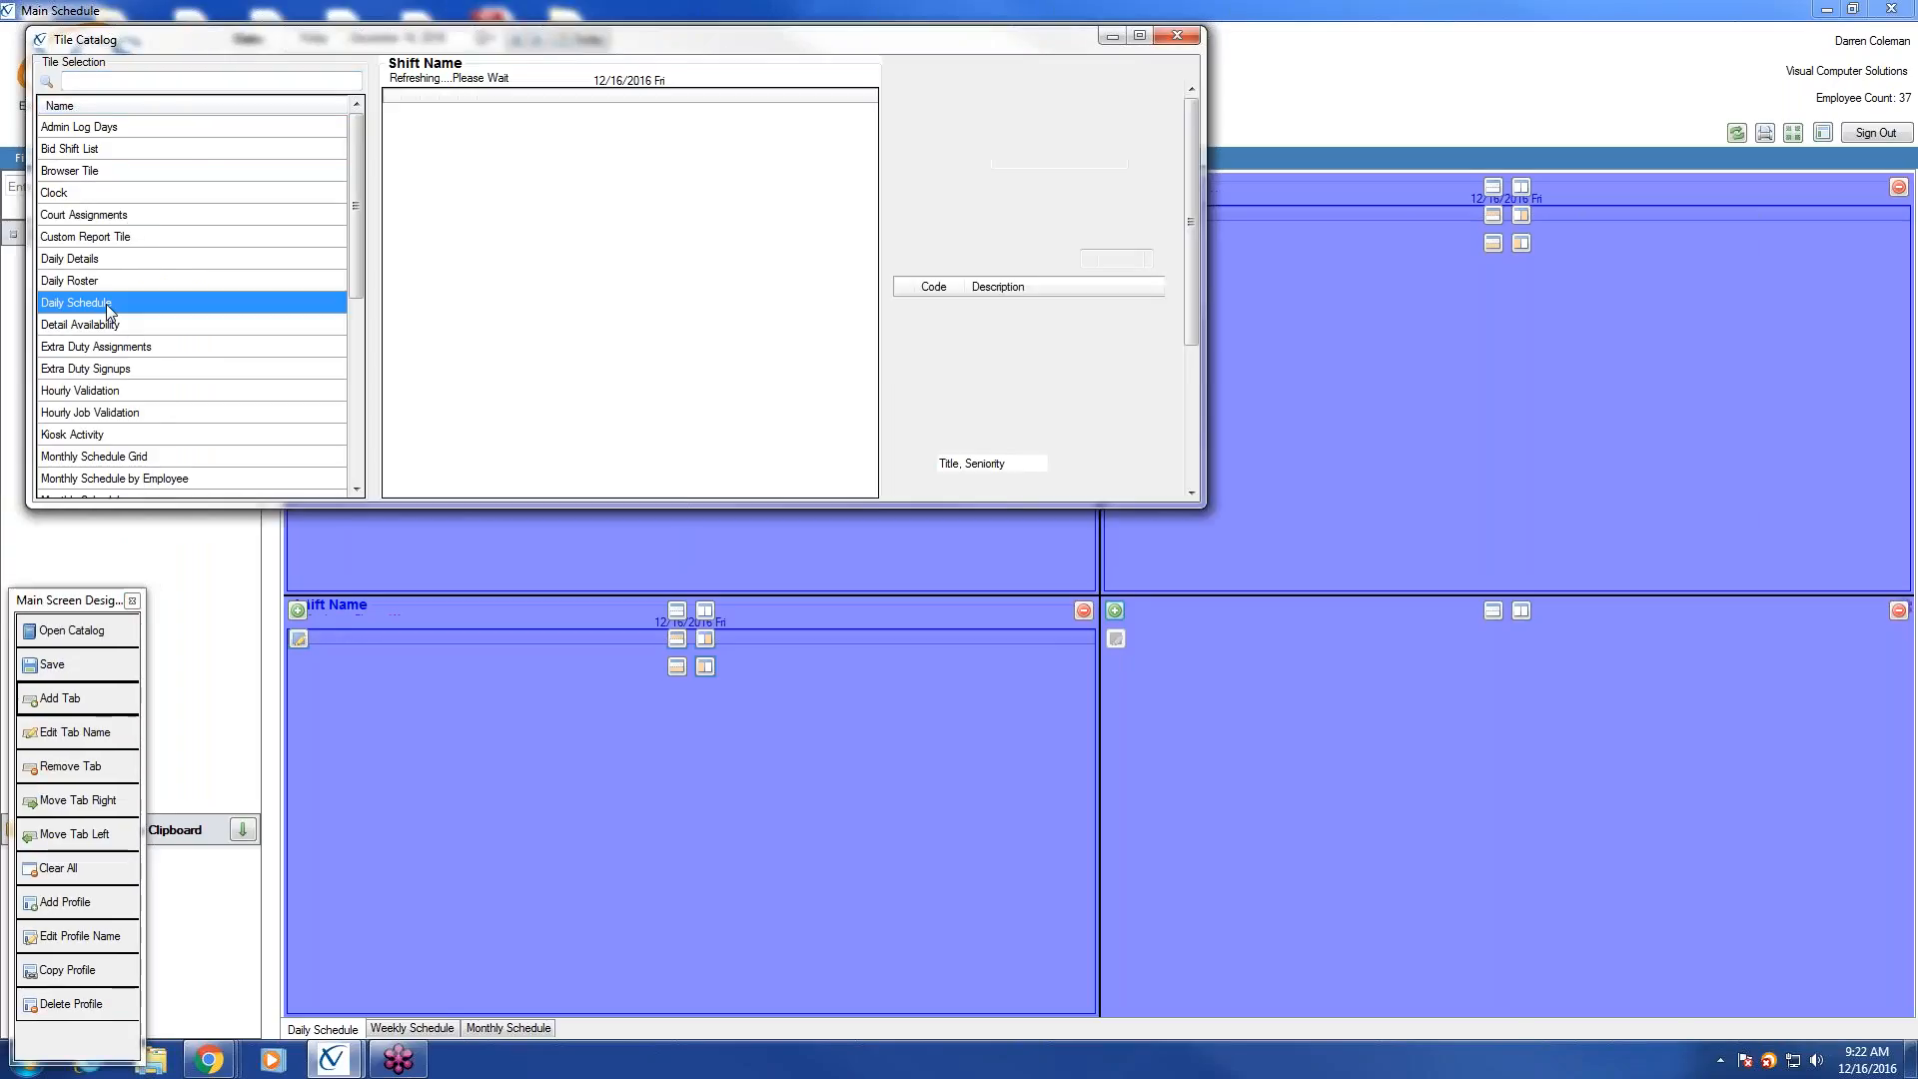
pyautogui.click(908, 108)
pyautogui.click(1173, 336)
pyautogui.scroll(-3, 1176, 339)
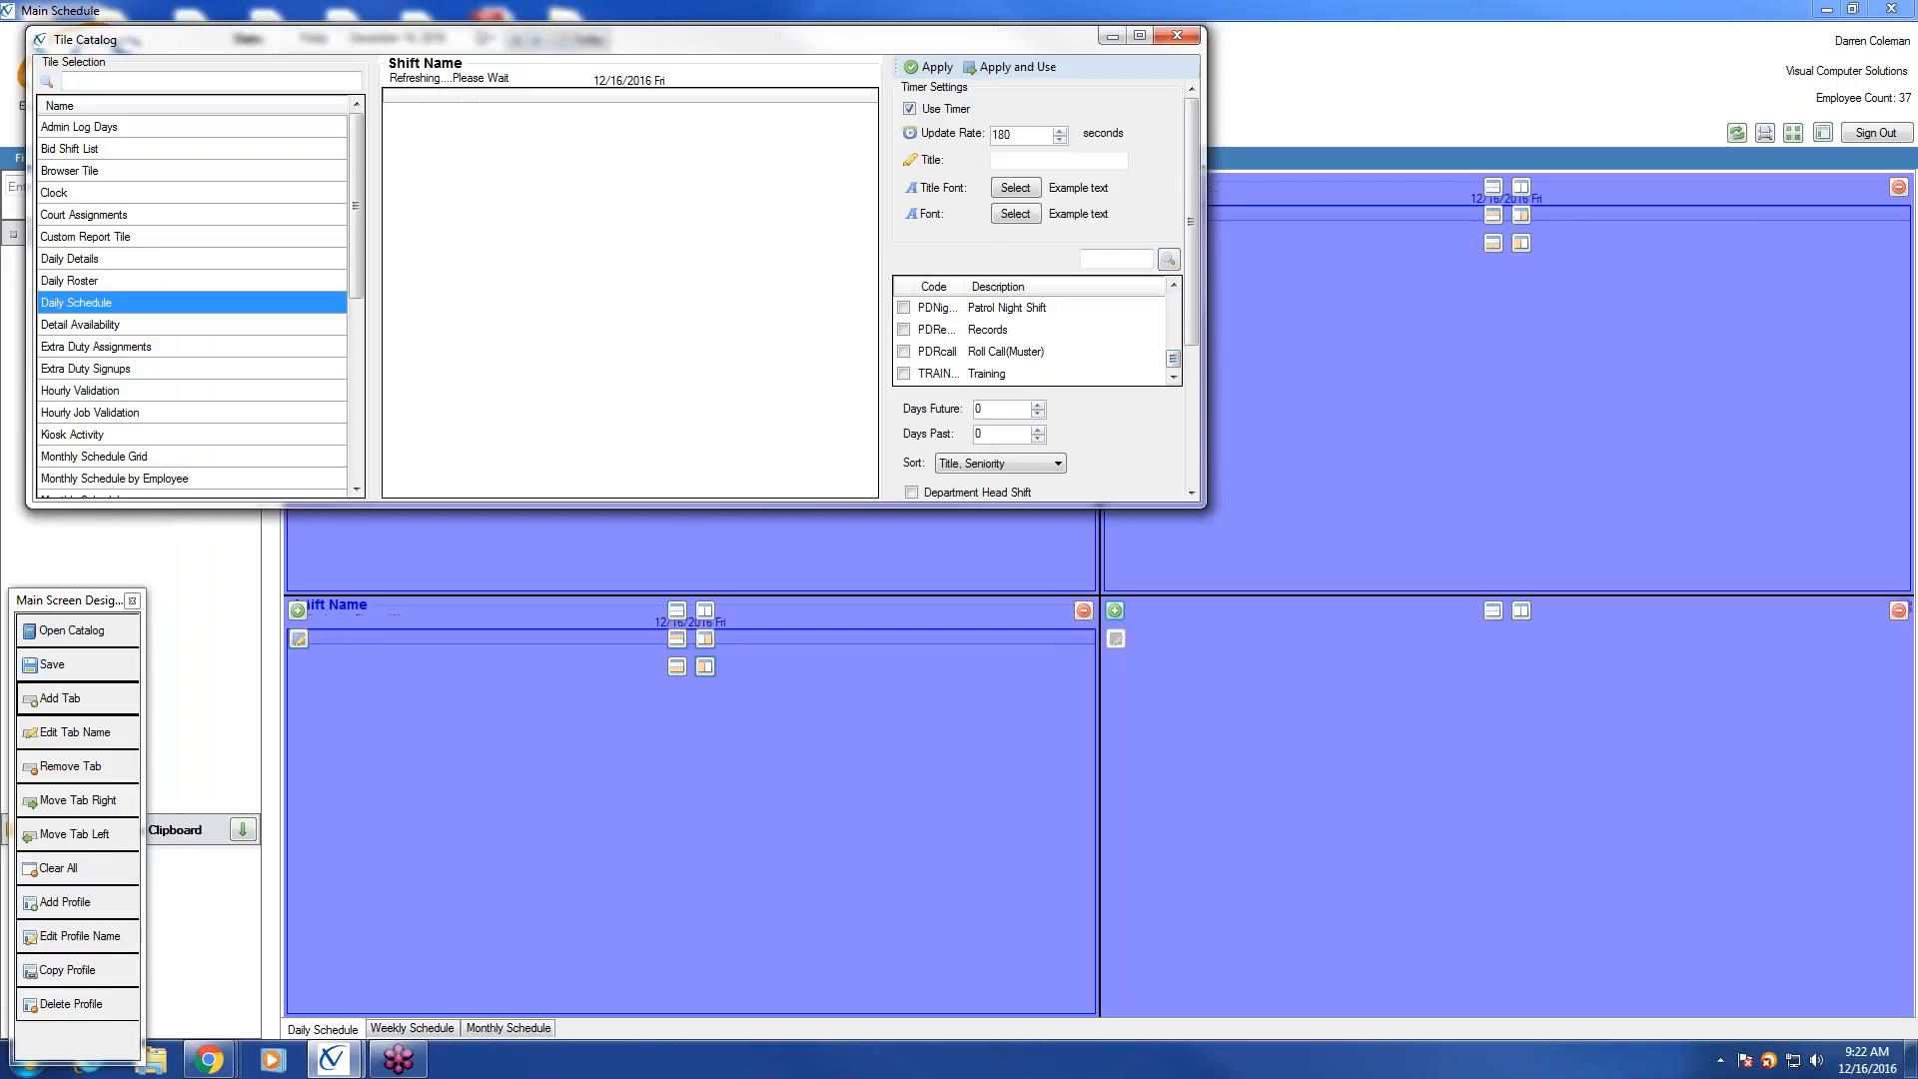
pyautogui.click(903, 330)
# Show denied time off and worked times on the Records tile, and place it in the lower-right pane.
pyautogui.moveTo(1198, 302); pyautogui.dragTo(1207, 461)
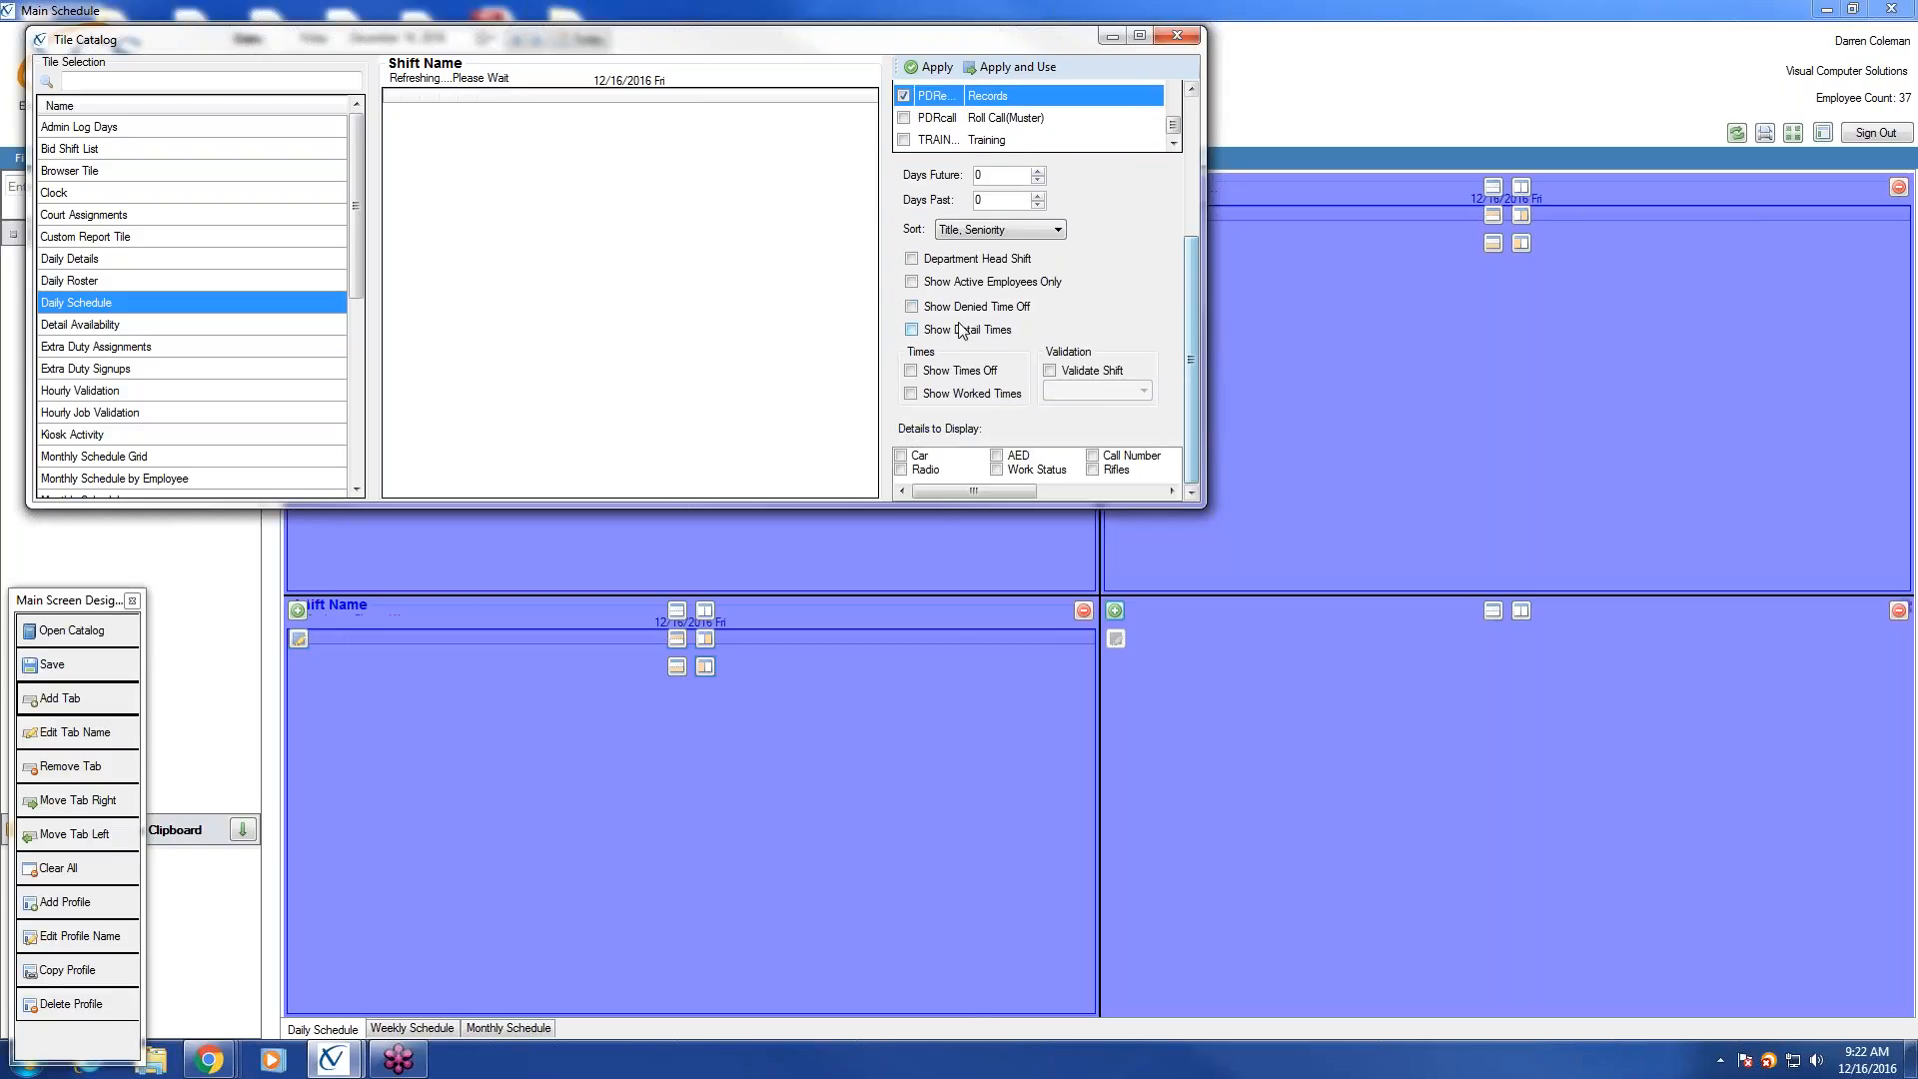
pyautogui.click(911, 306)
pyautogui.click(910, 394)
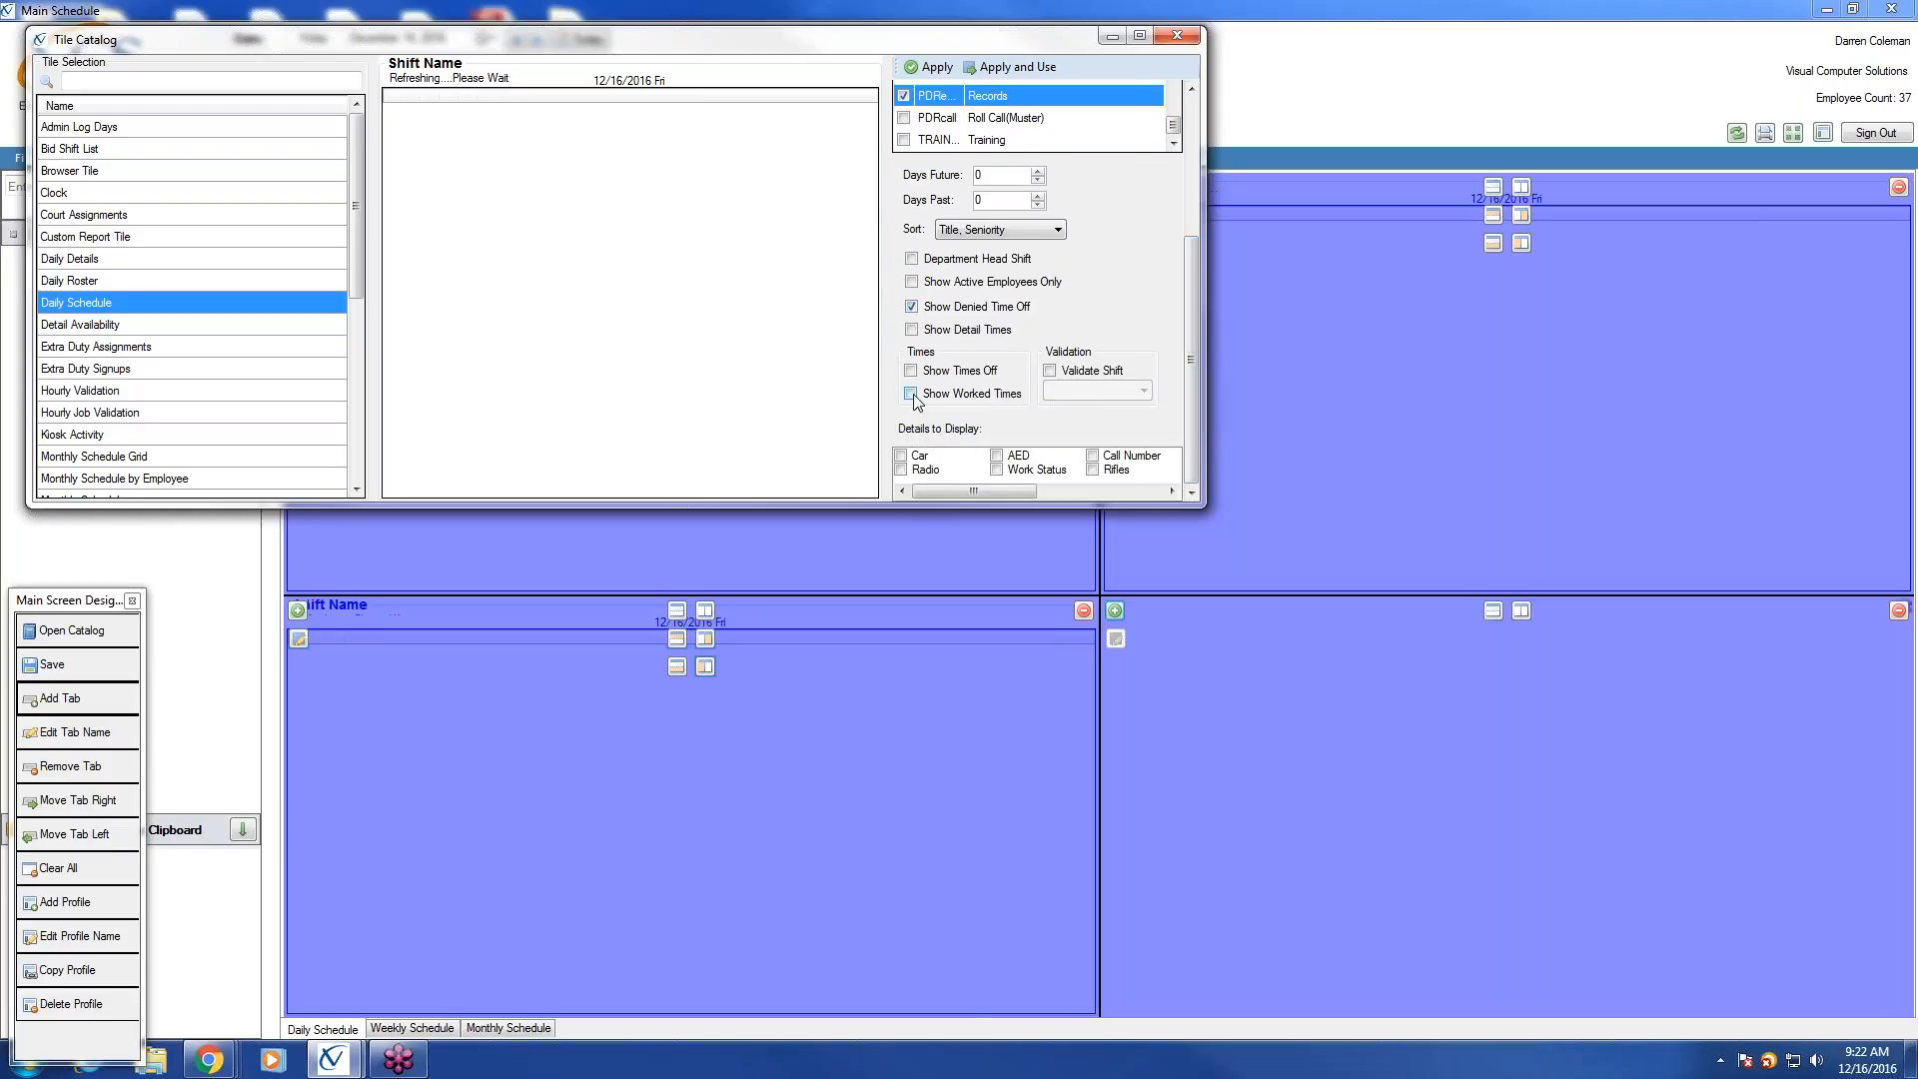
pyautogui.click(1011, 67)
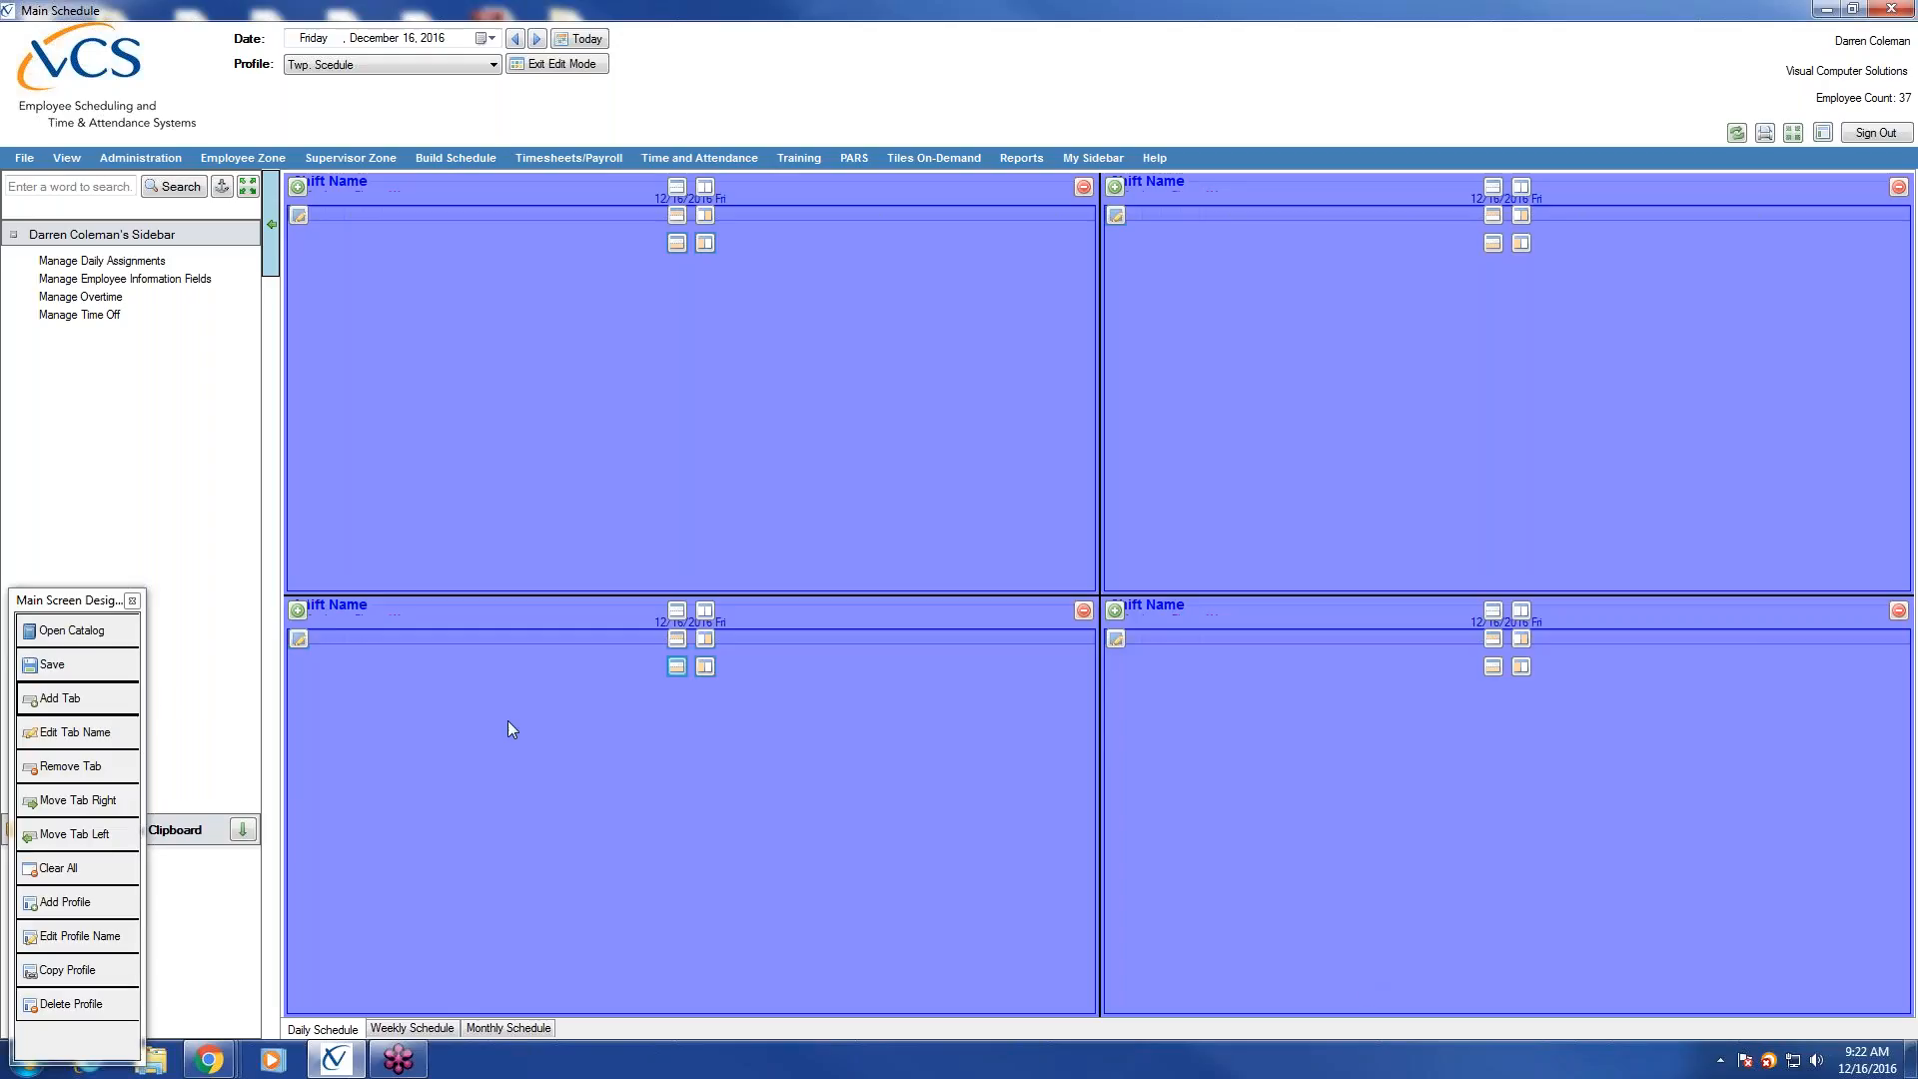
# Save the four-pane Daily Schedule layout and exit dashboard edit mode.
pyautogui.moveTo(79, 601); pyautogui.dragTo(128, 450)
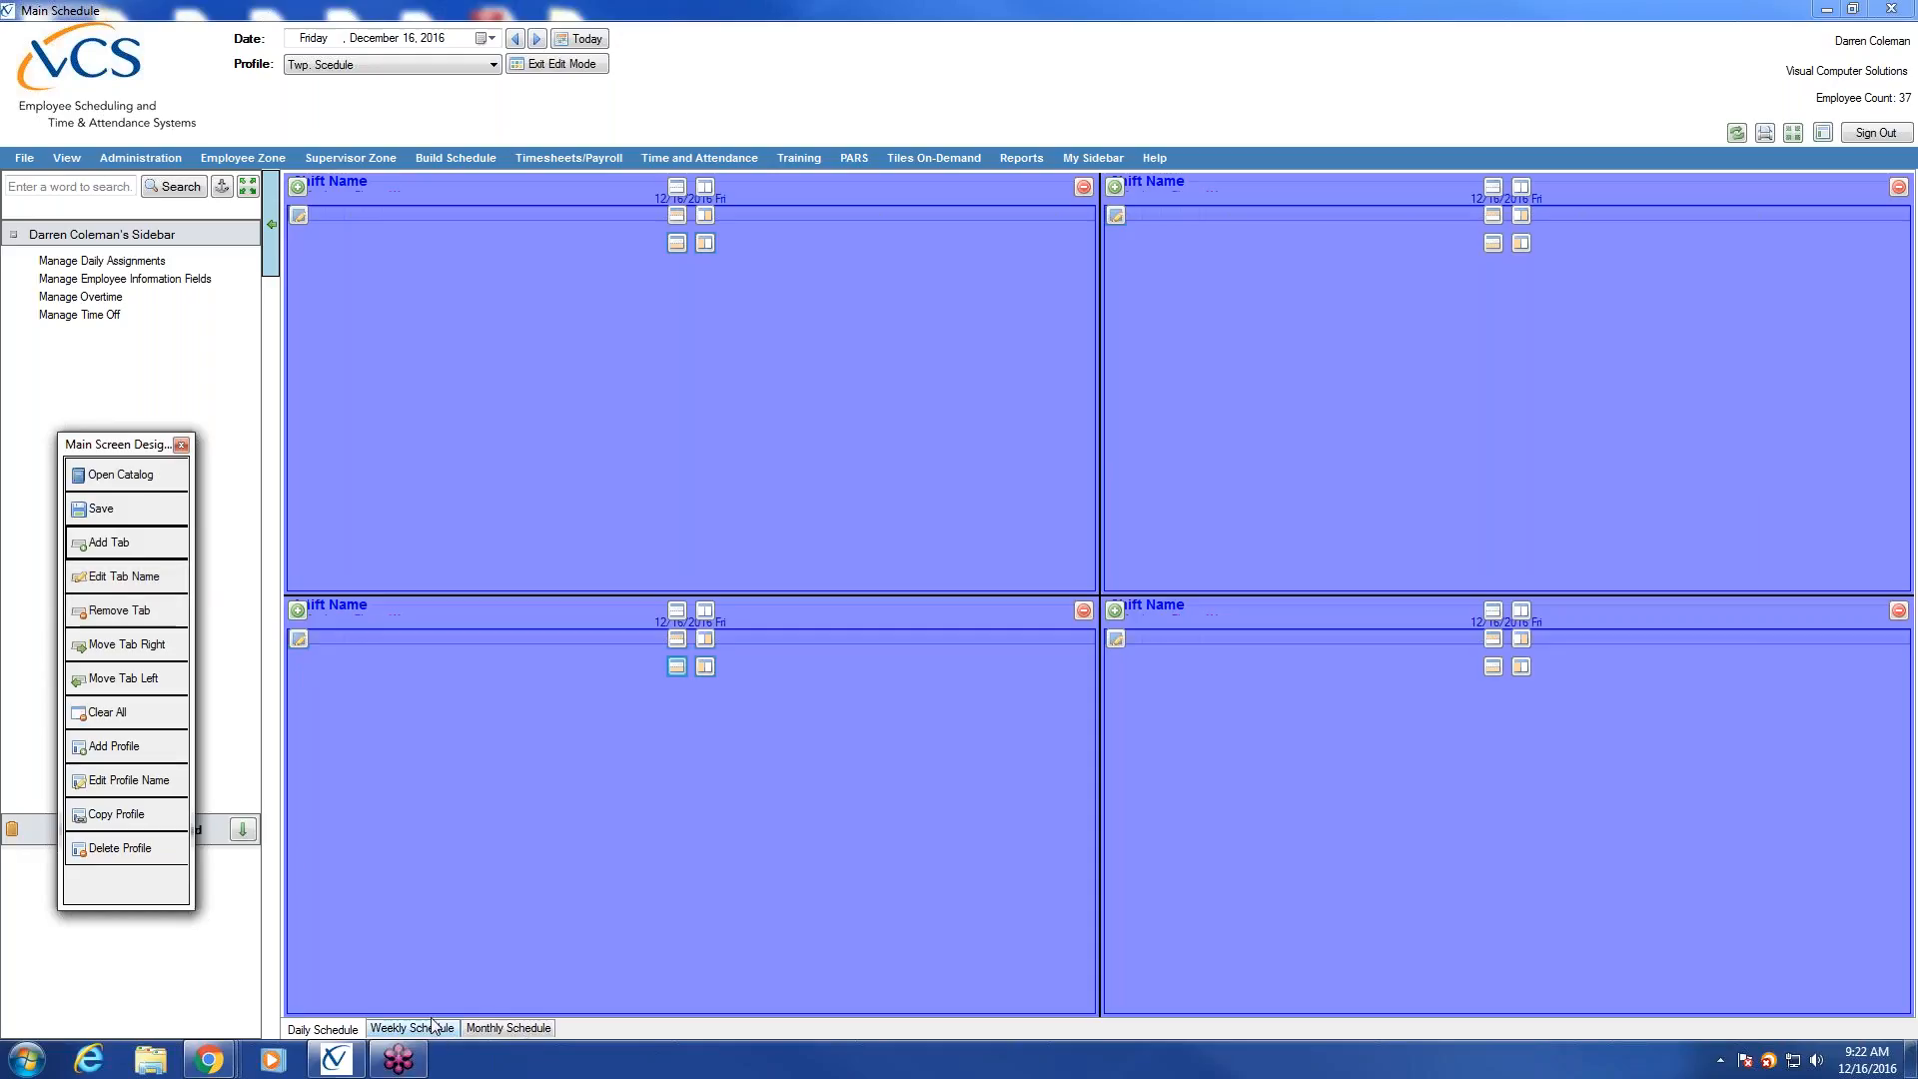
pyautogui.click(123, 513)
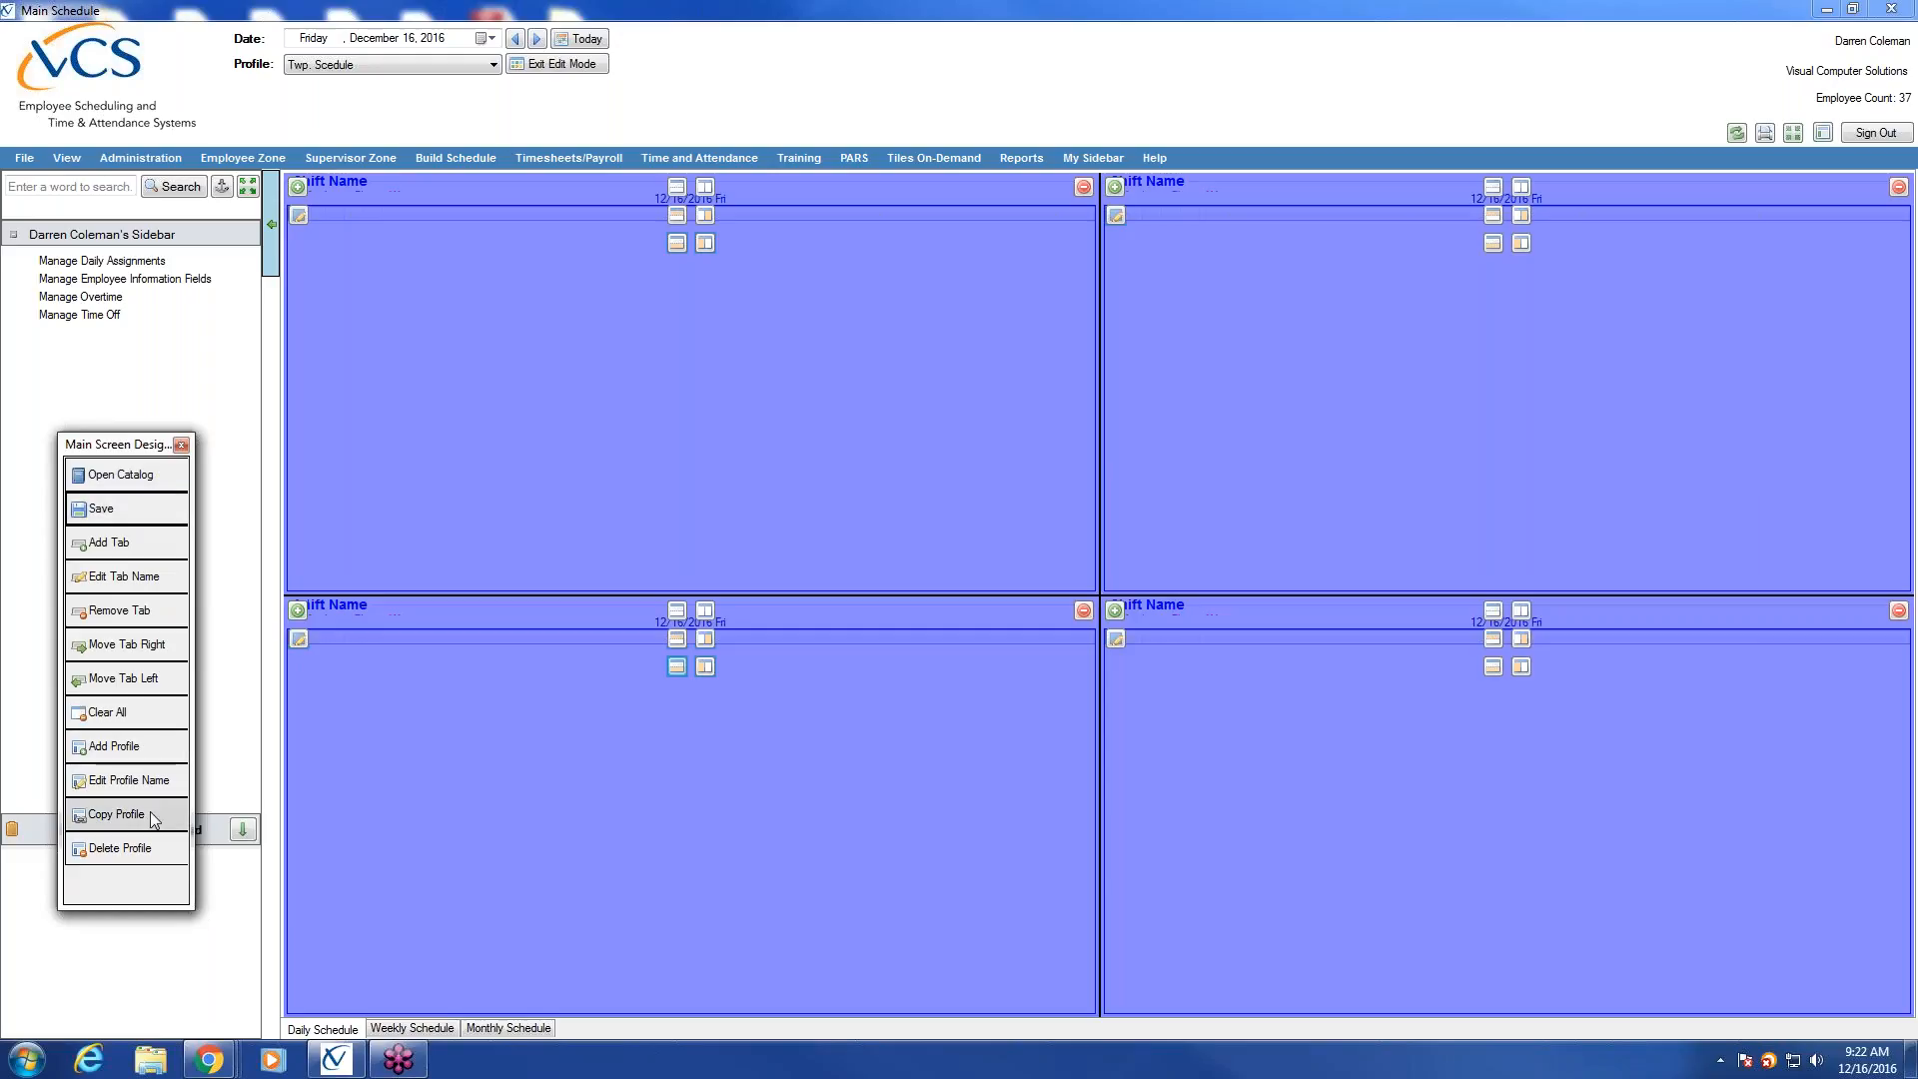
pyautogui.click(587, 72)
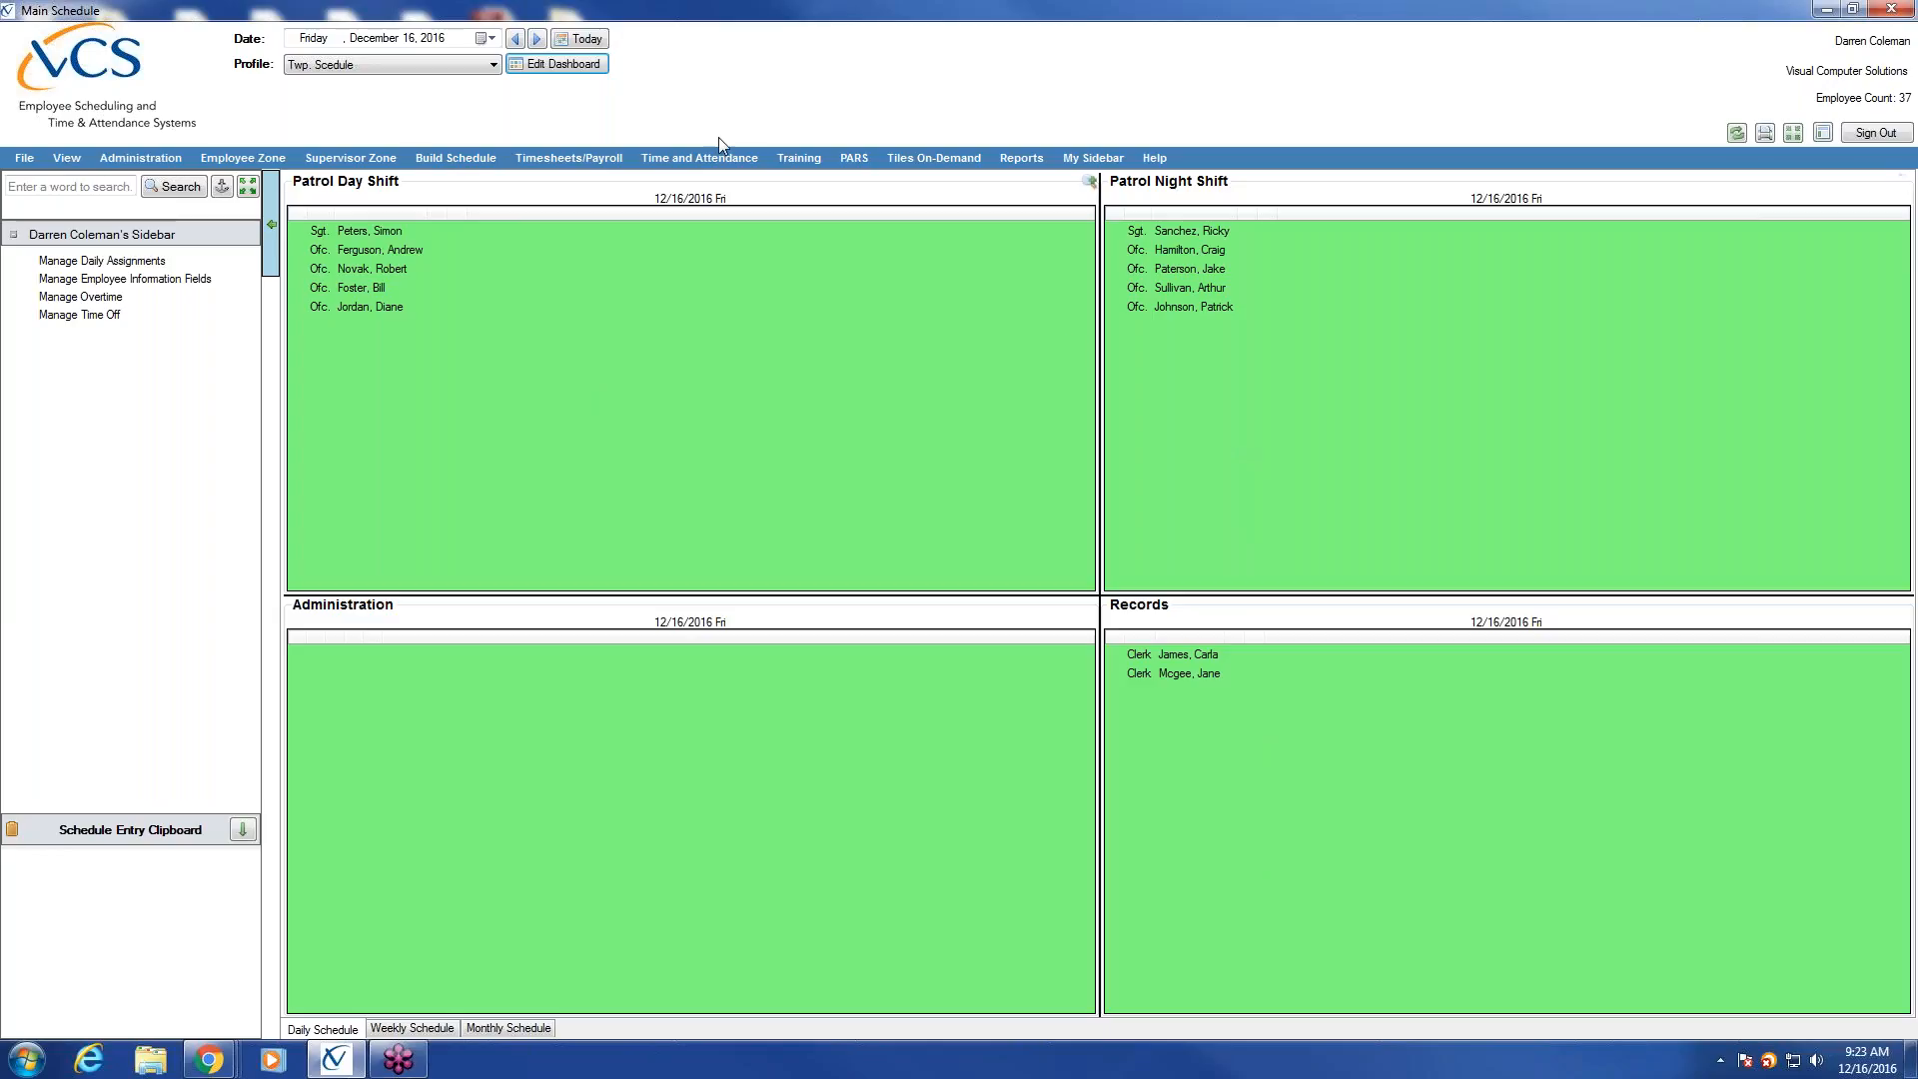
# Reopen dashboard editing, add a pane below Patrol Day Shift, and choose a Daily Schedule tile with the timer on and Detective Bureau selected.
pyautogui.click(563, 64)
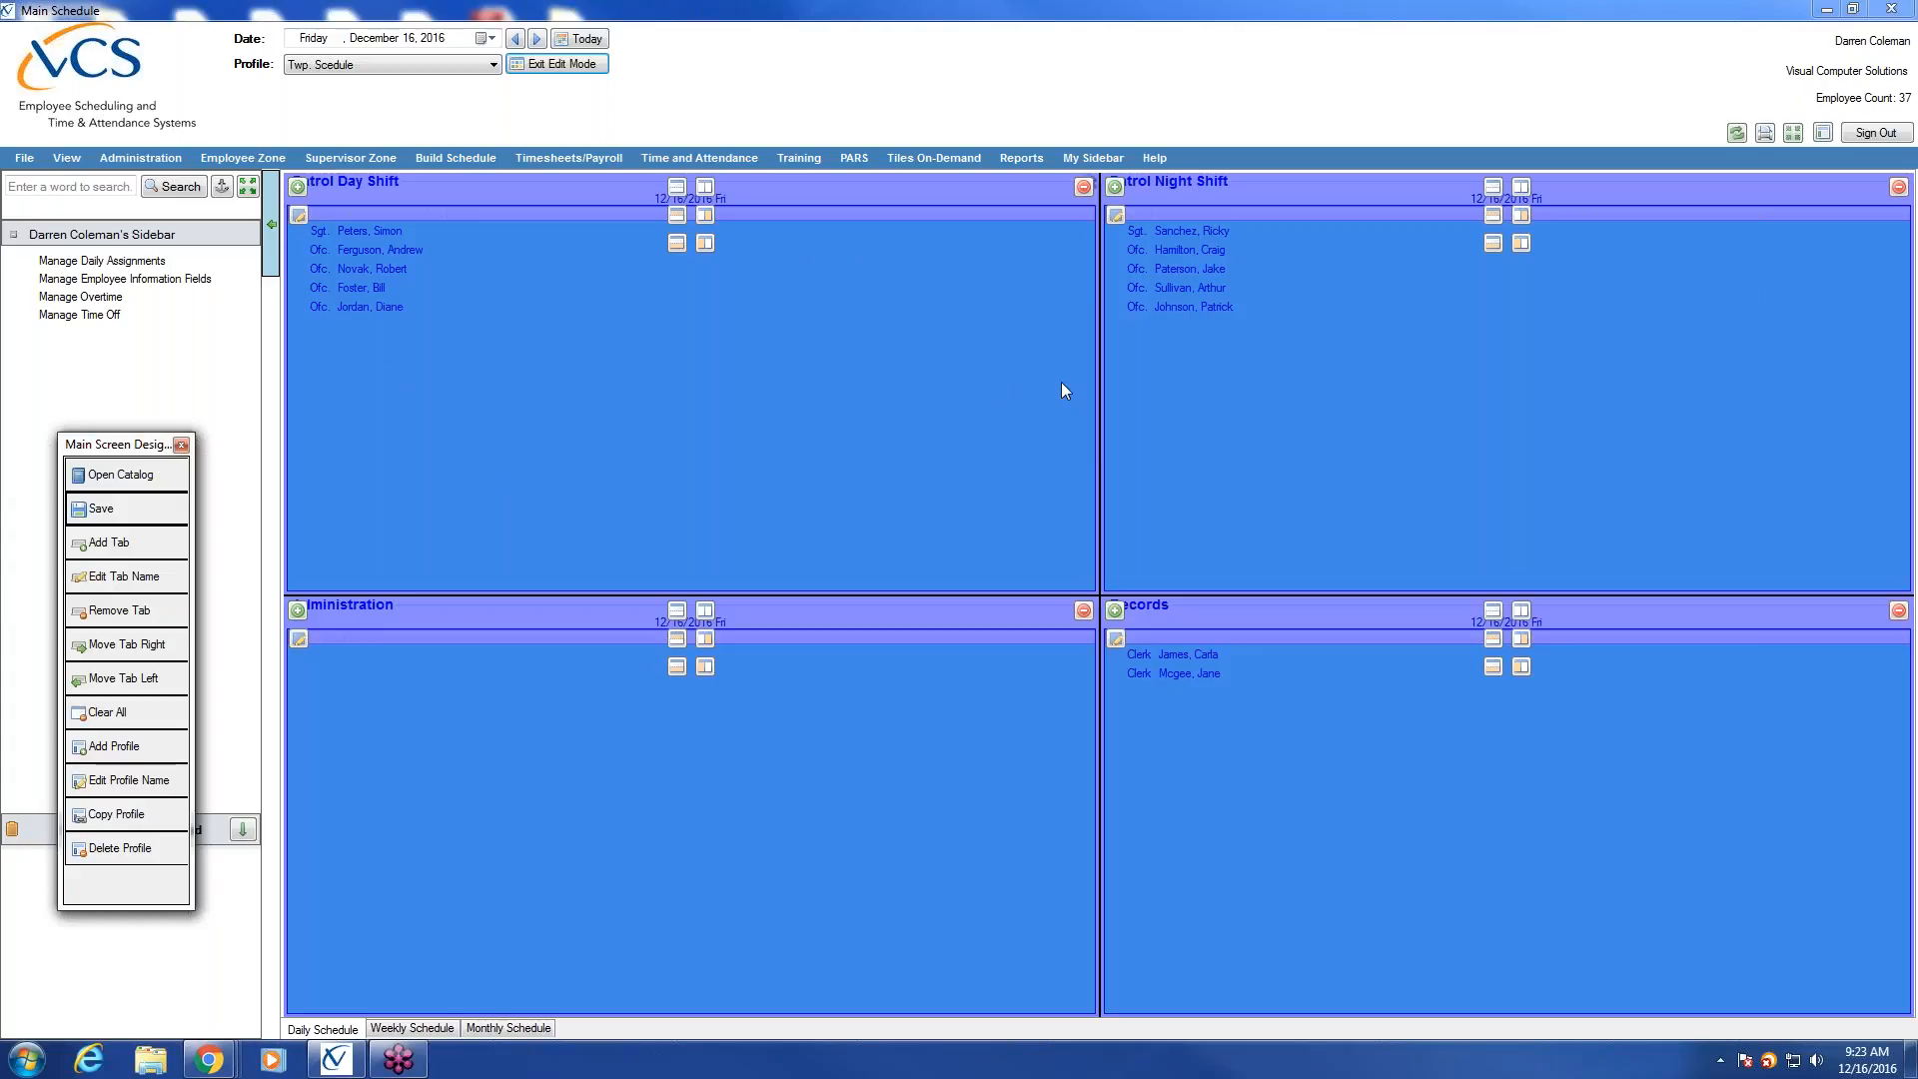
pyautogui.click(676, 215)
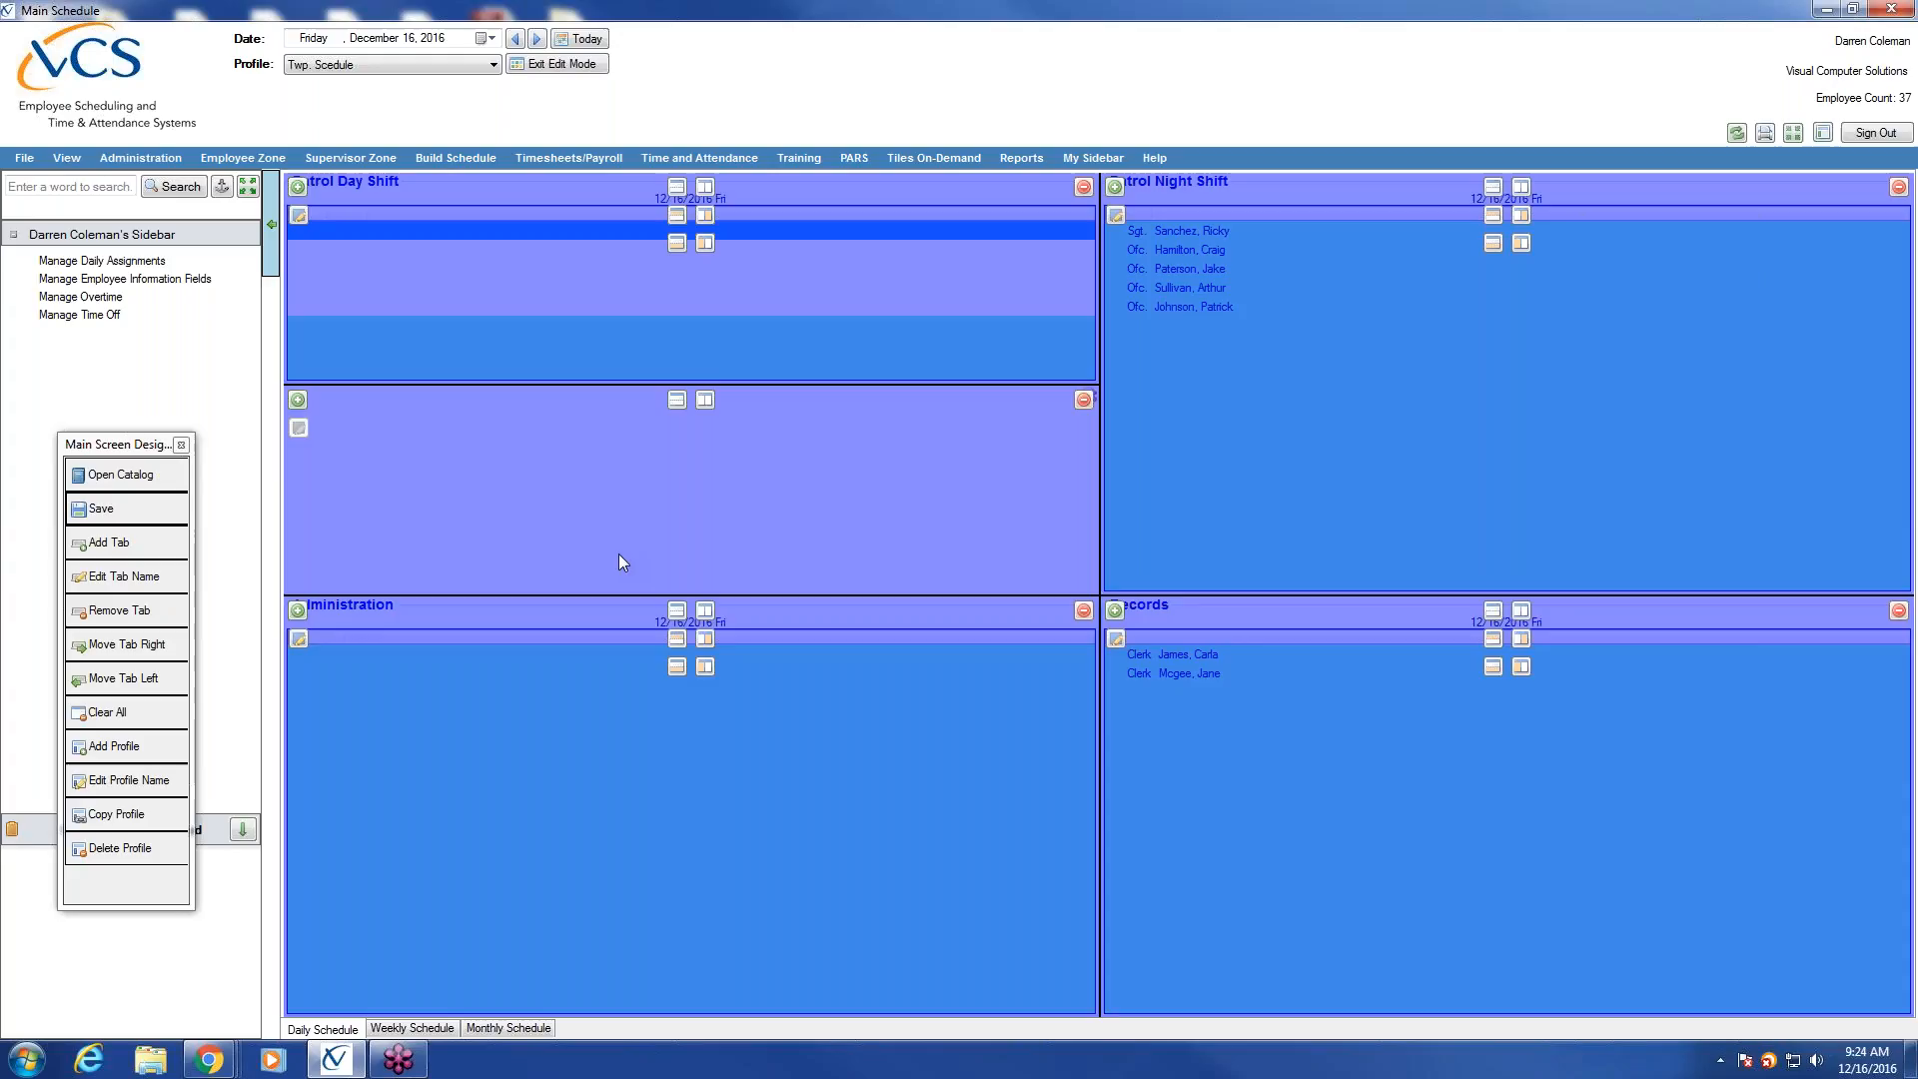
pyautogui.click(298, 399)
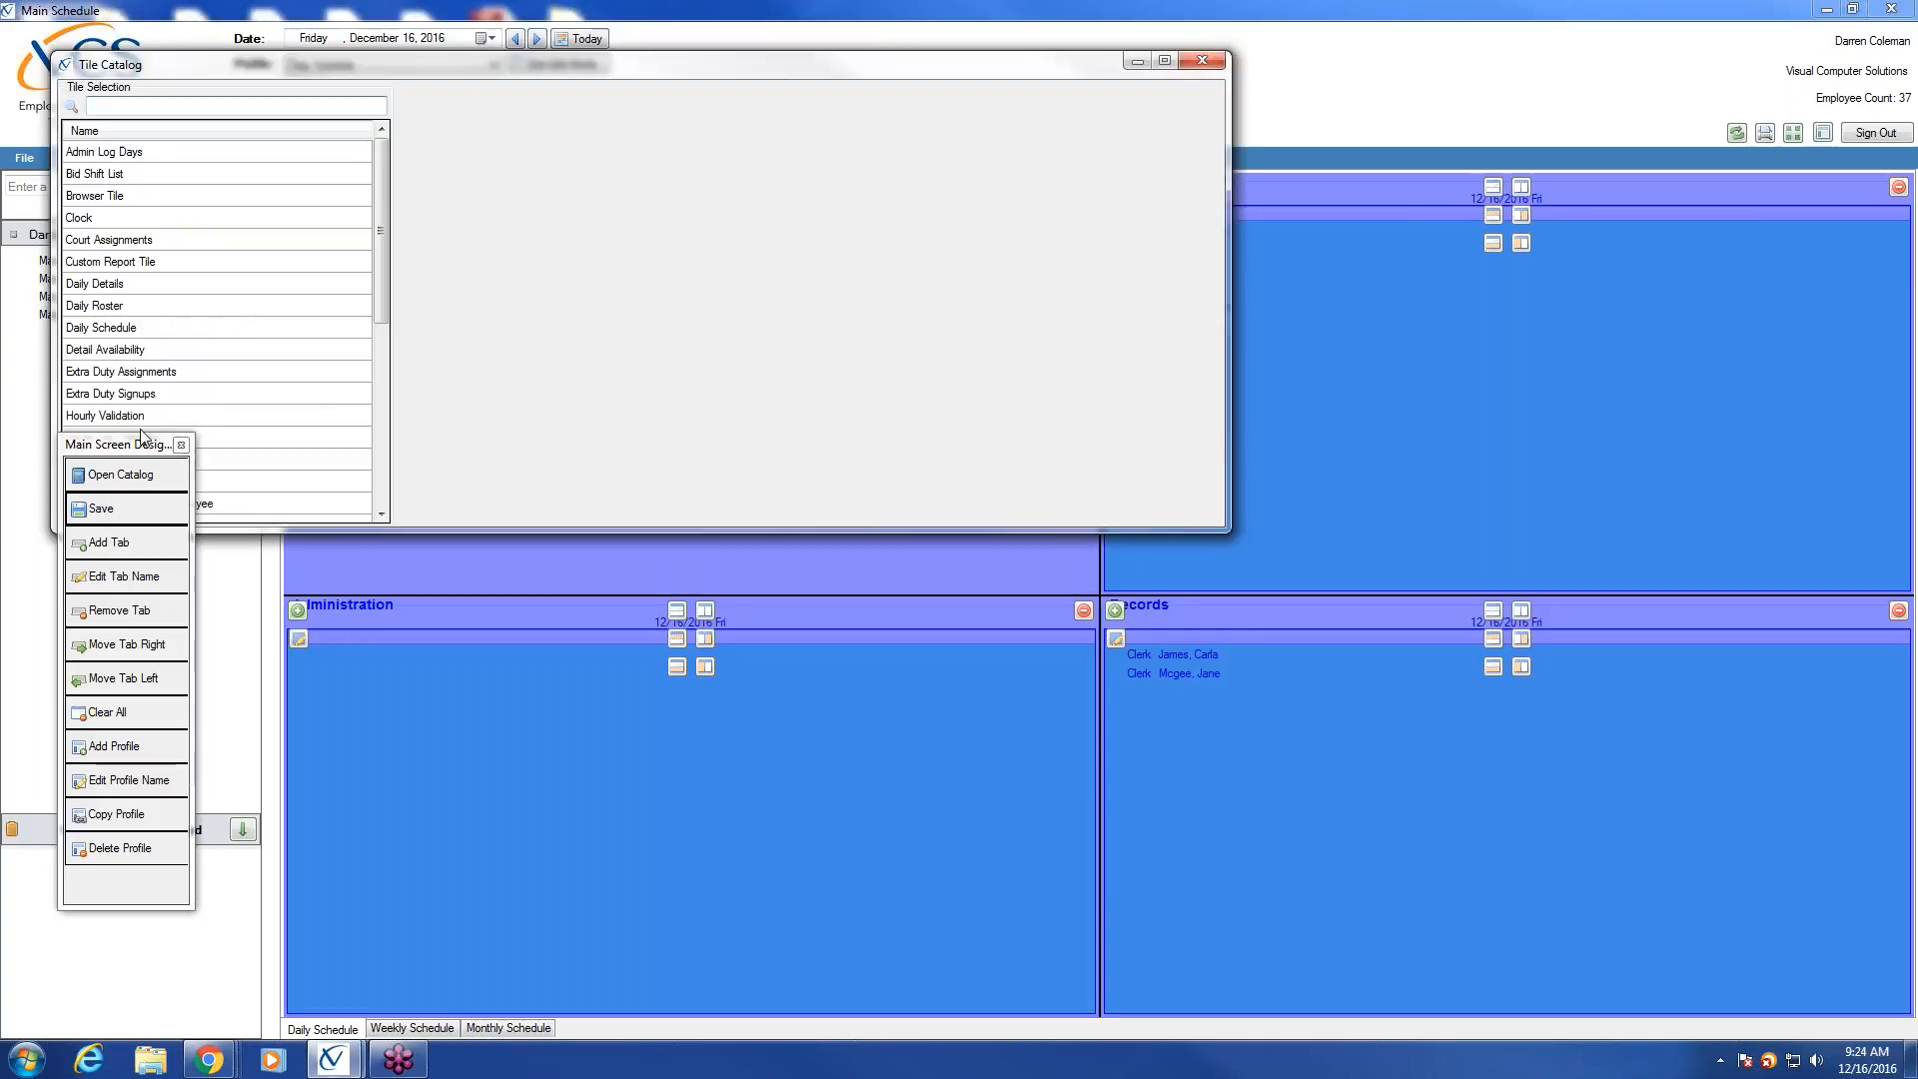
pyautogui.click(110, 329)
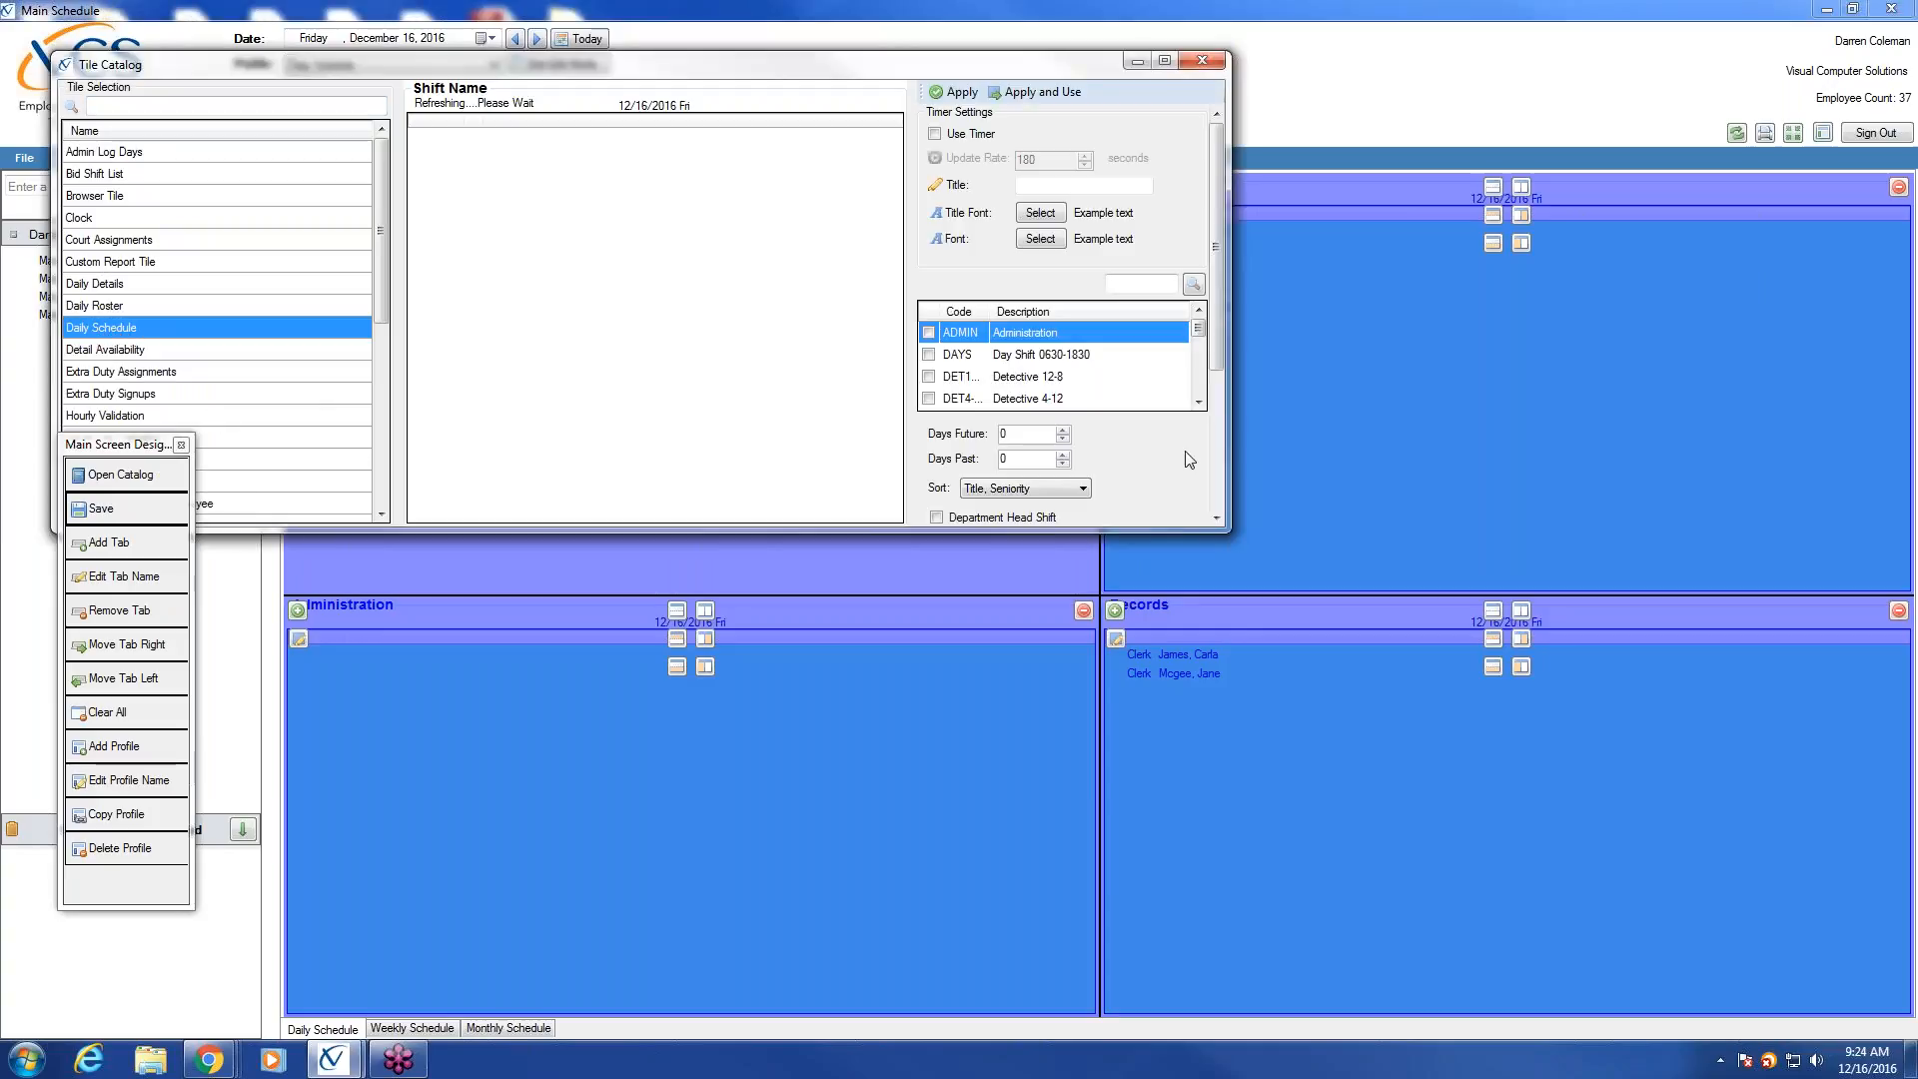
pyautogui.click(1196, 383)
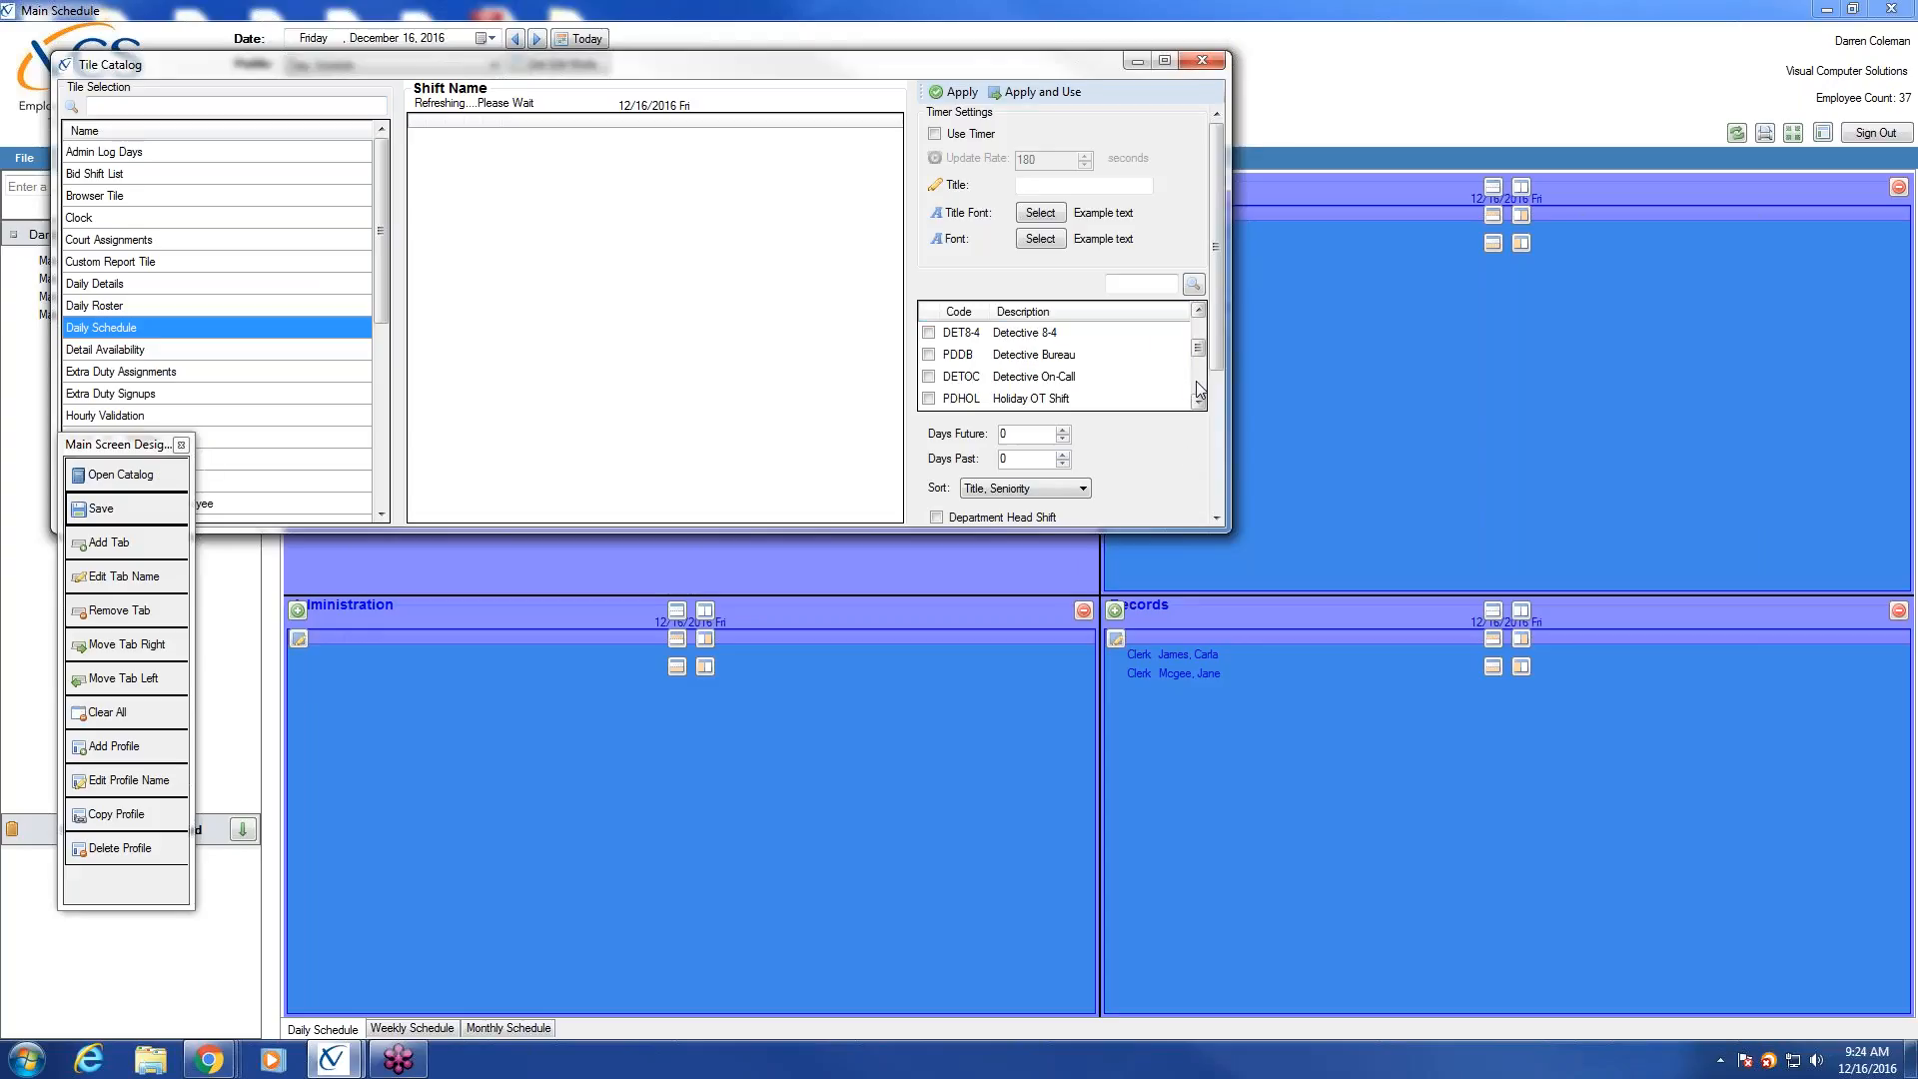
pyautogui.click(935, 134)
pyautogui.click(928, 354)
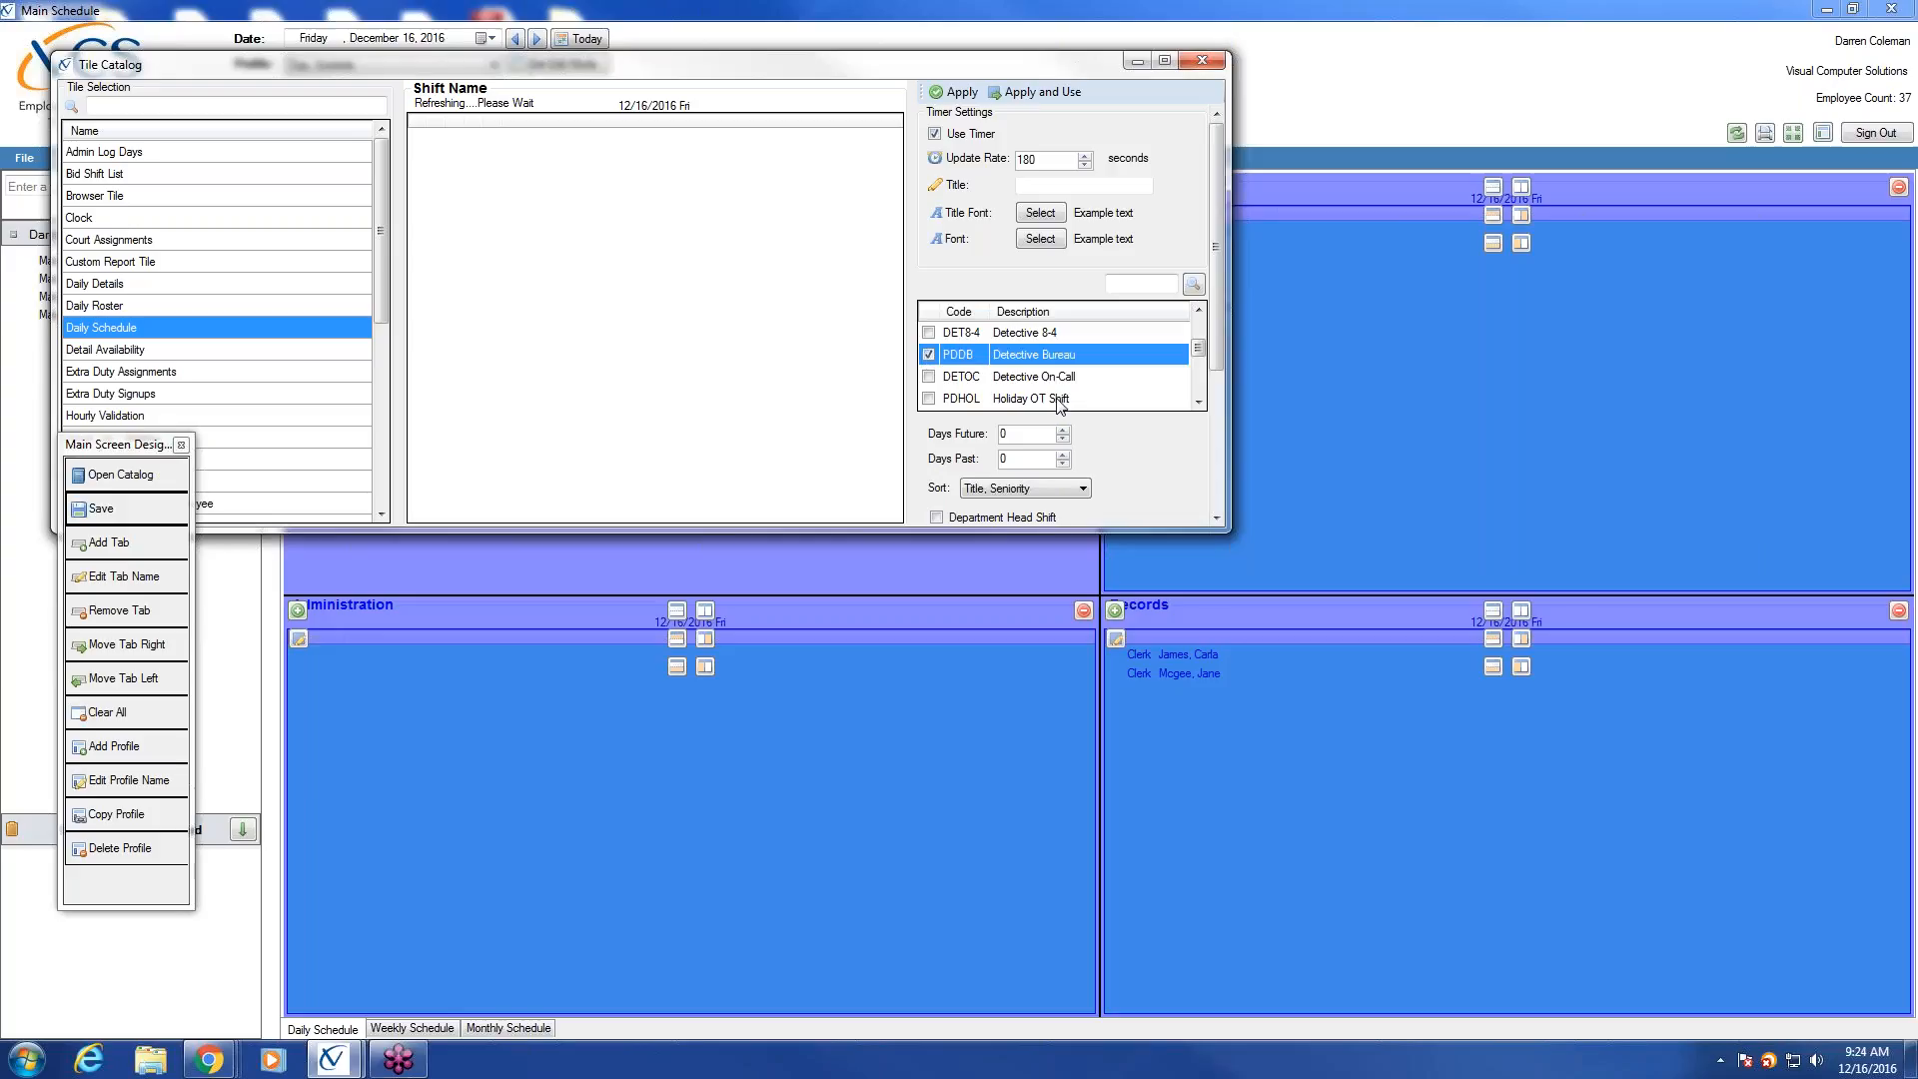
# Show denied time off and worked times on the Detective Bureau tile, and place it in the pane below Patrol Day Shift.
pyautogui.moveTo(1224, 344); pyautogui.dragTo(1231, 489)
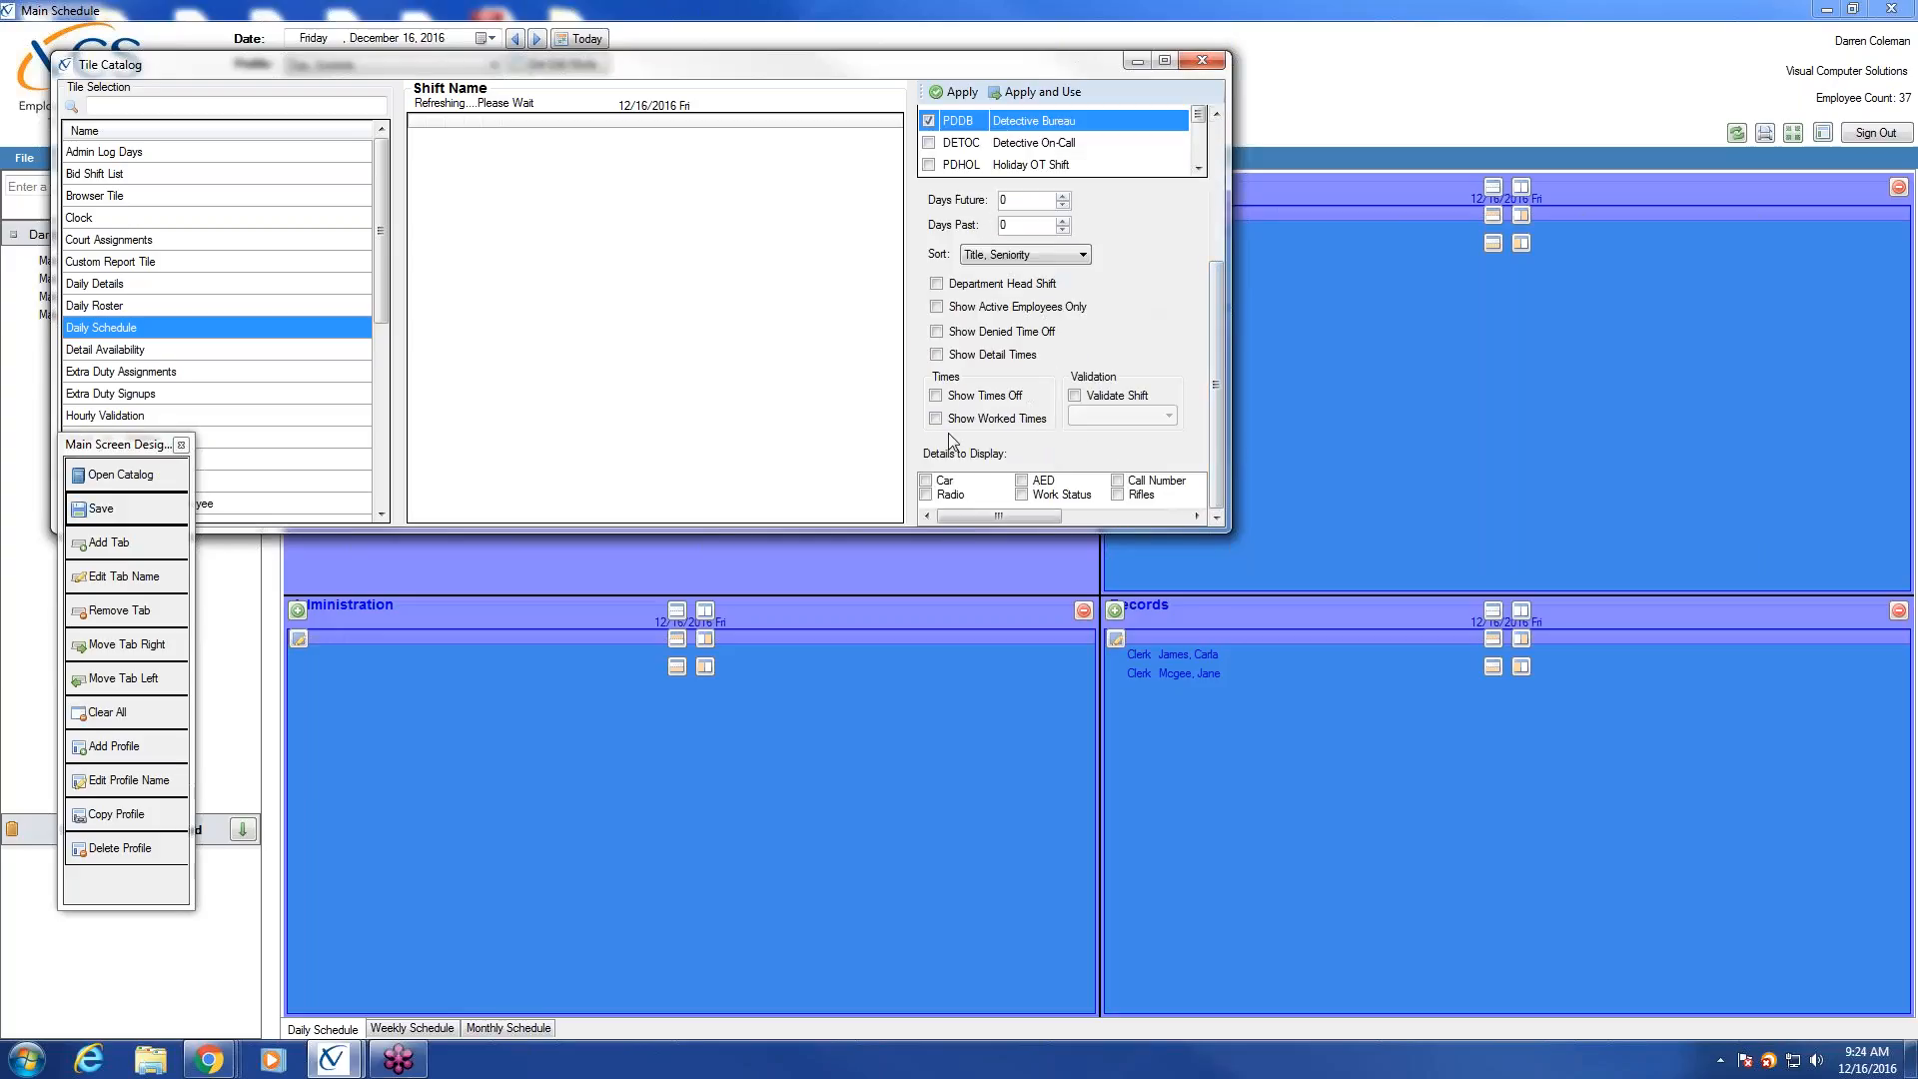
pyautogui.click(936, 331)
pyautogui.click(936, 419)
pyautogui.click(1055, 92)
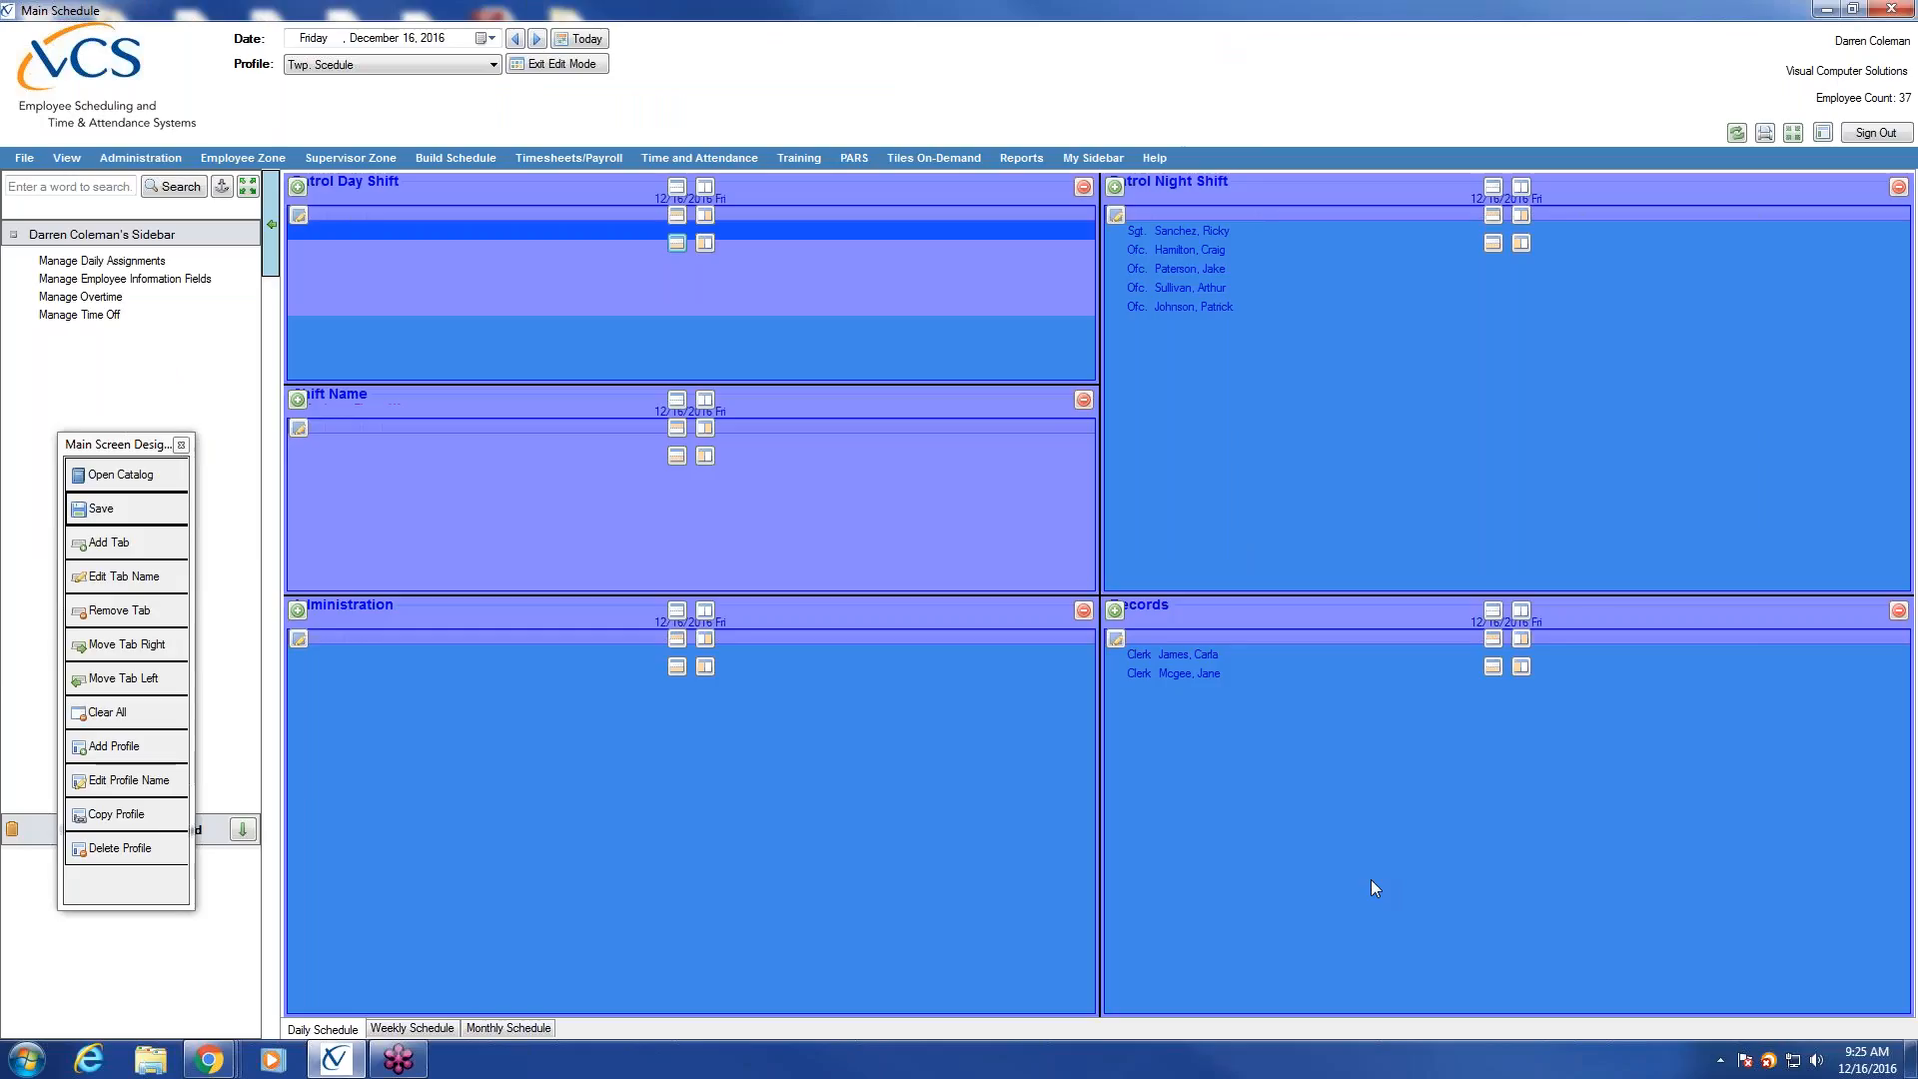
# Add a pane below Patrol Night Shift and place a Today's Notes tile in it.
pyautogui.click(1492, 215)
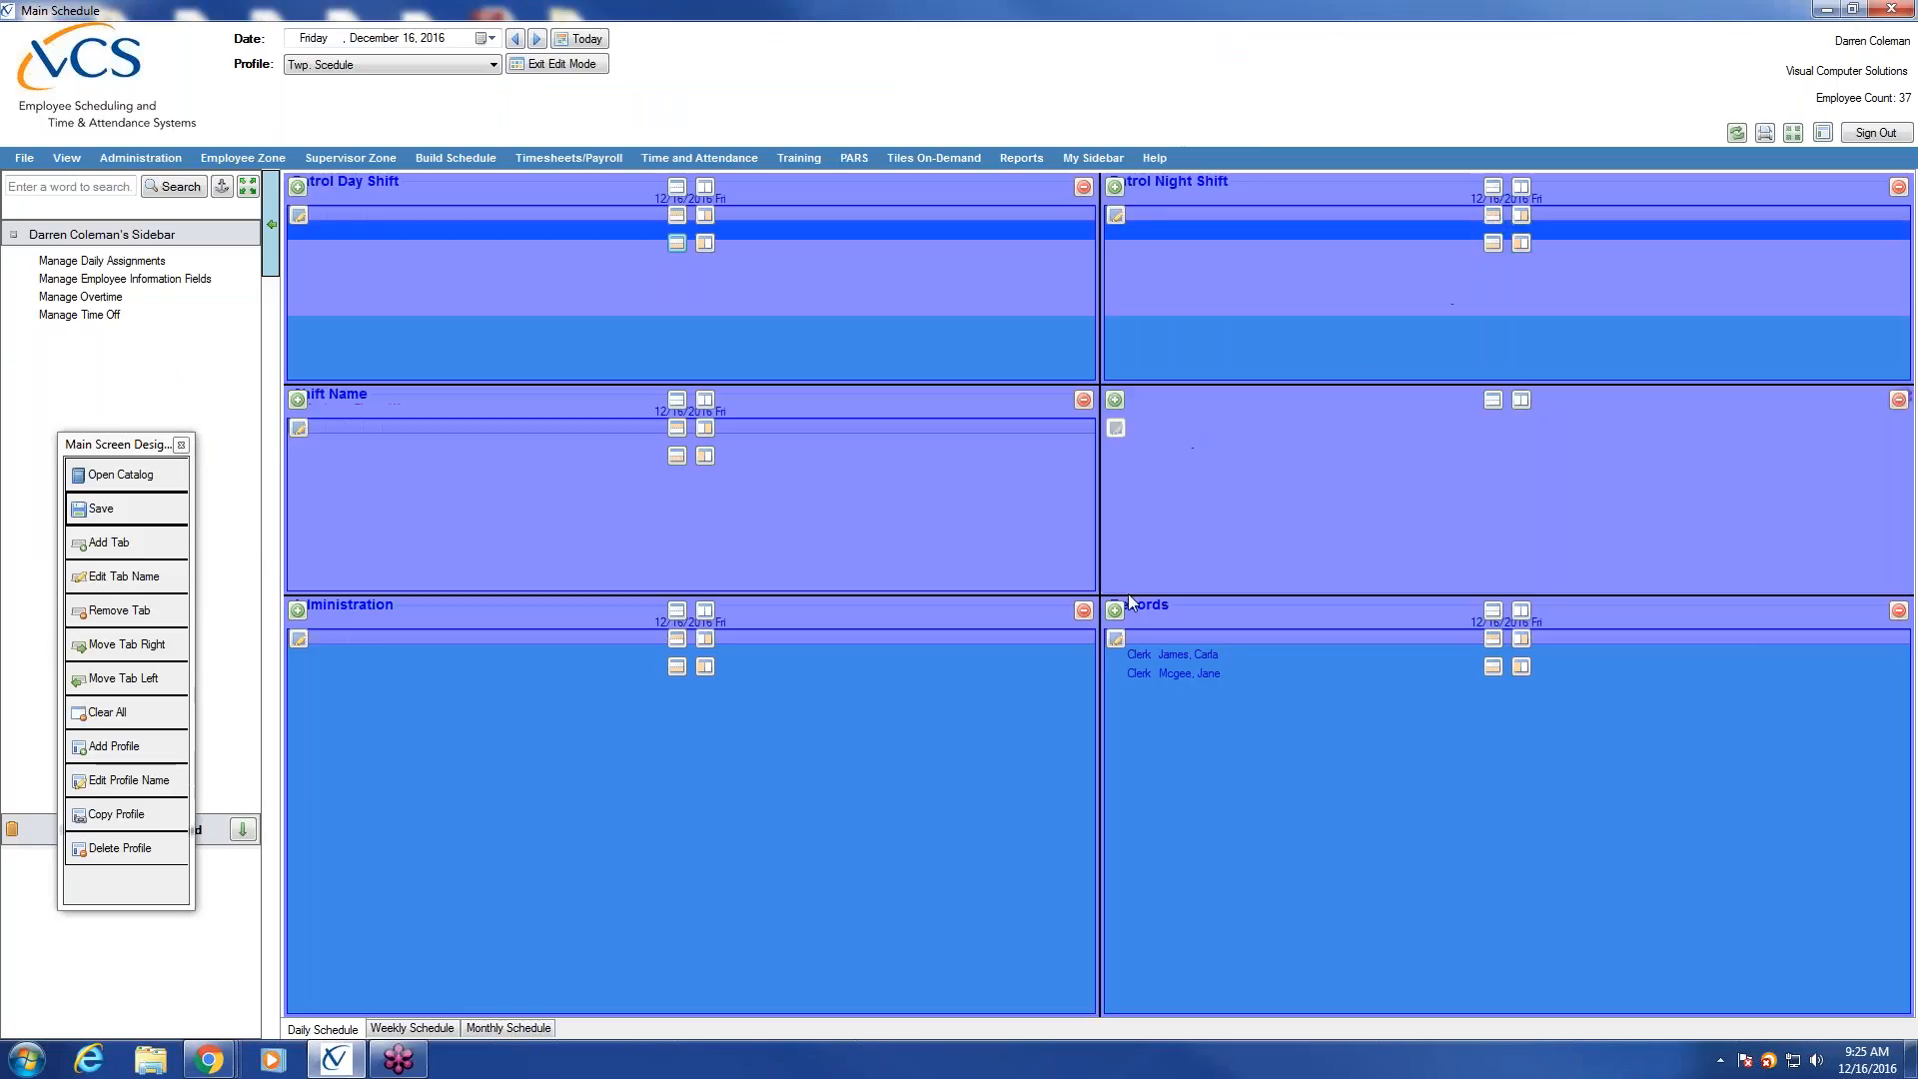
pyautogui.click(1115, 400)
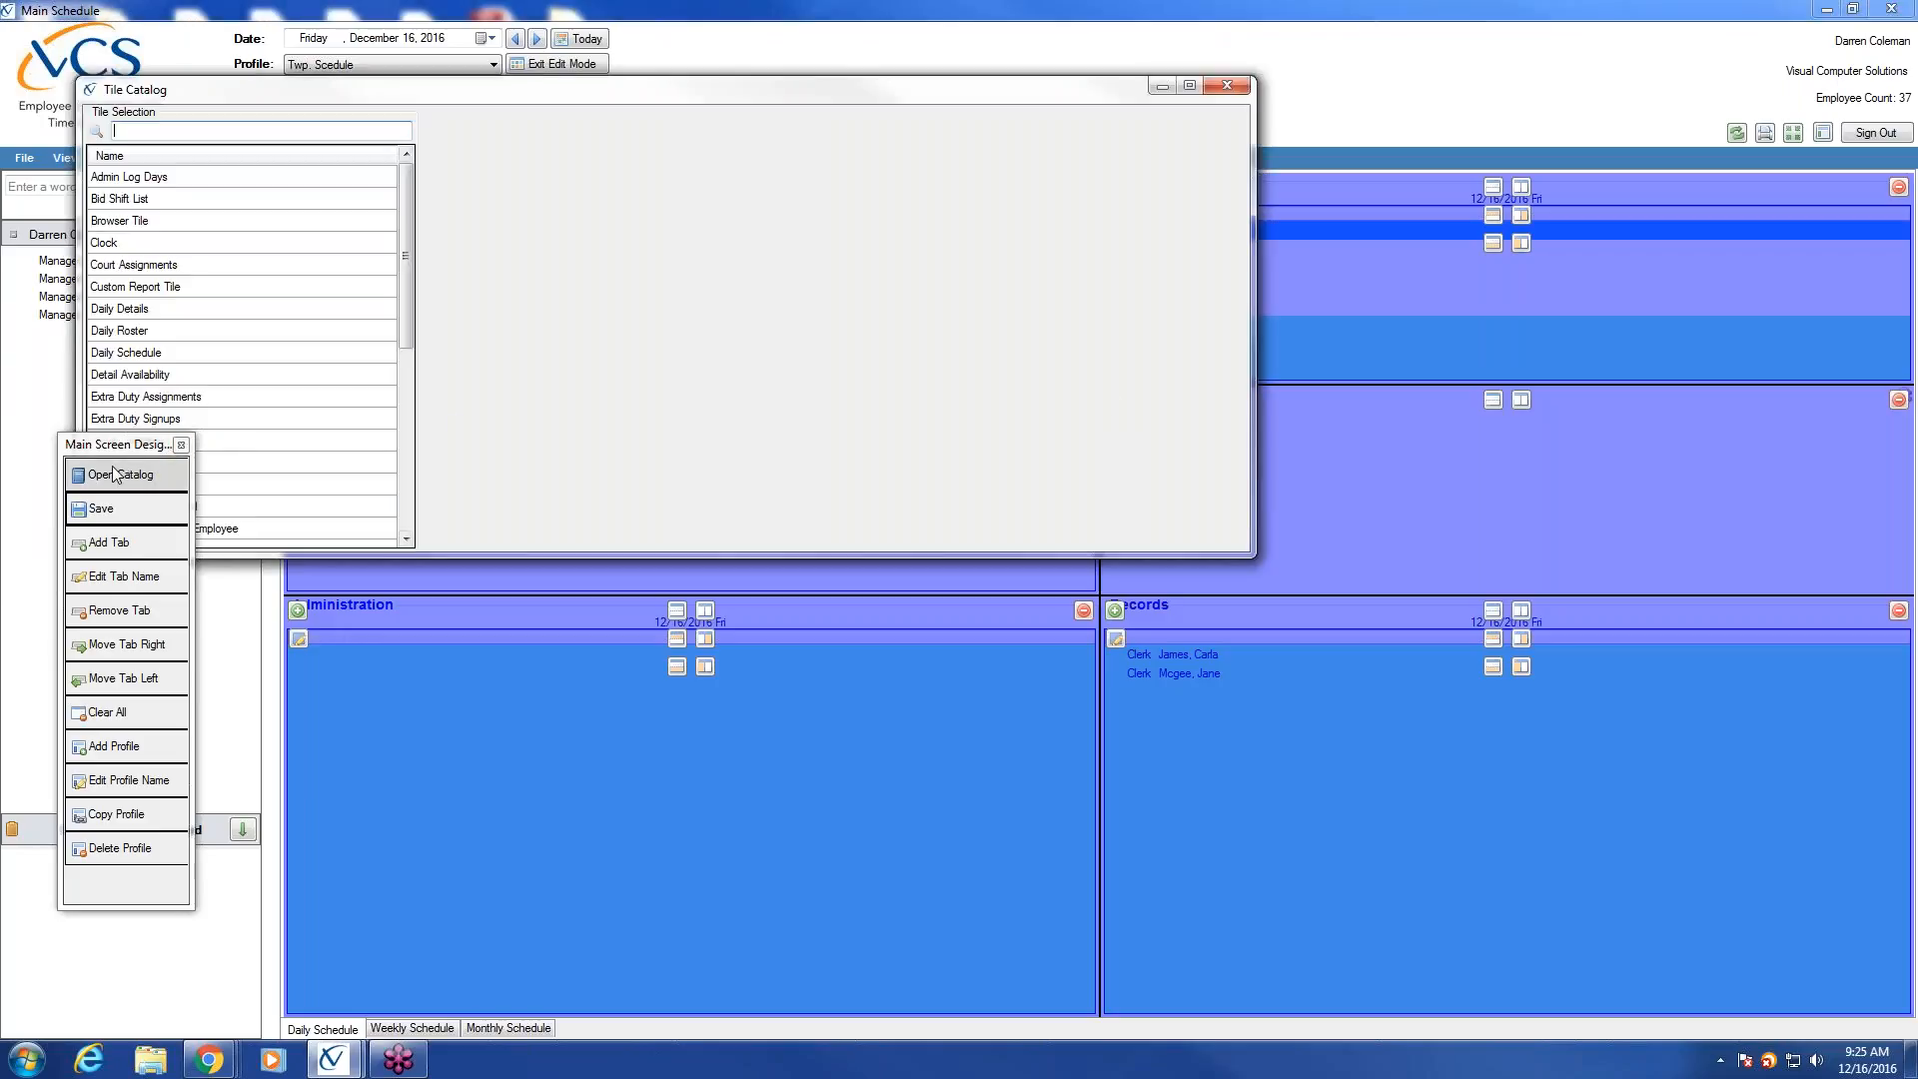
pyautogui.moveTo(128, 447); pyautogui.dragTo(88, 674)
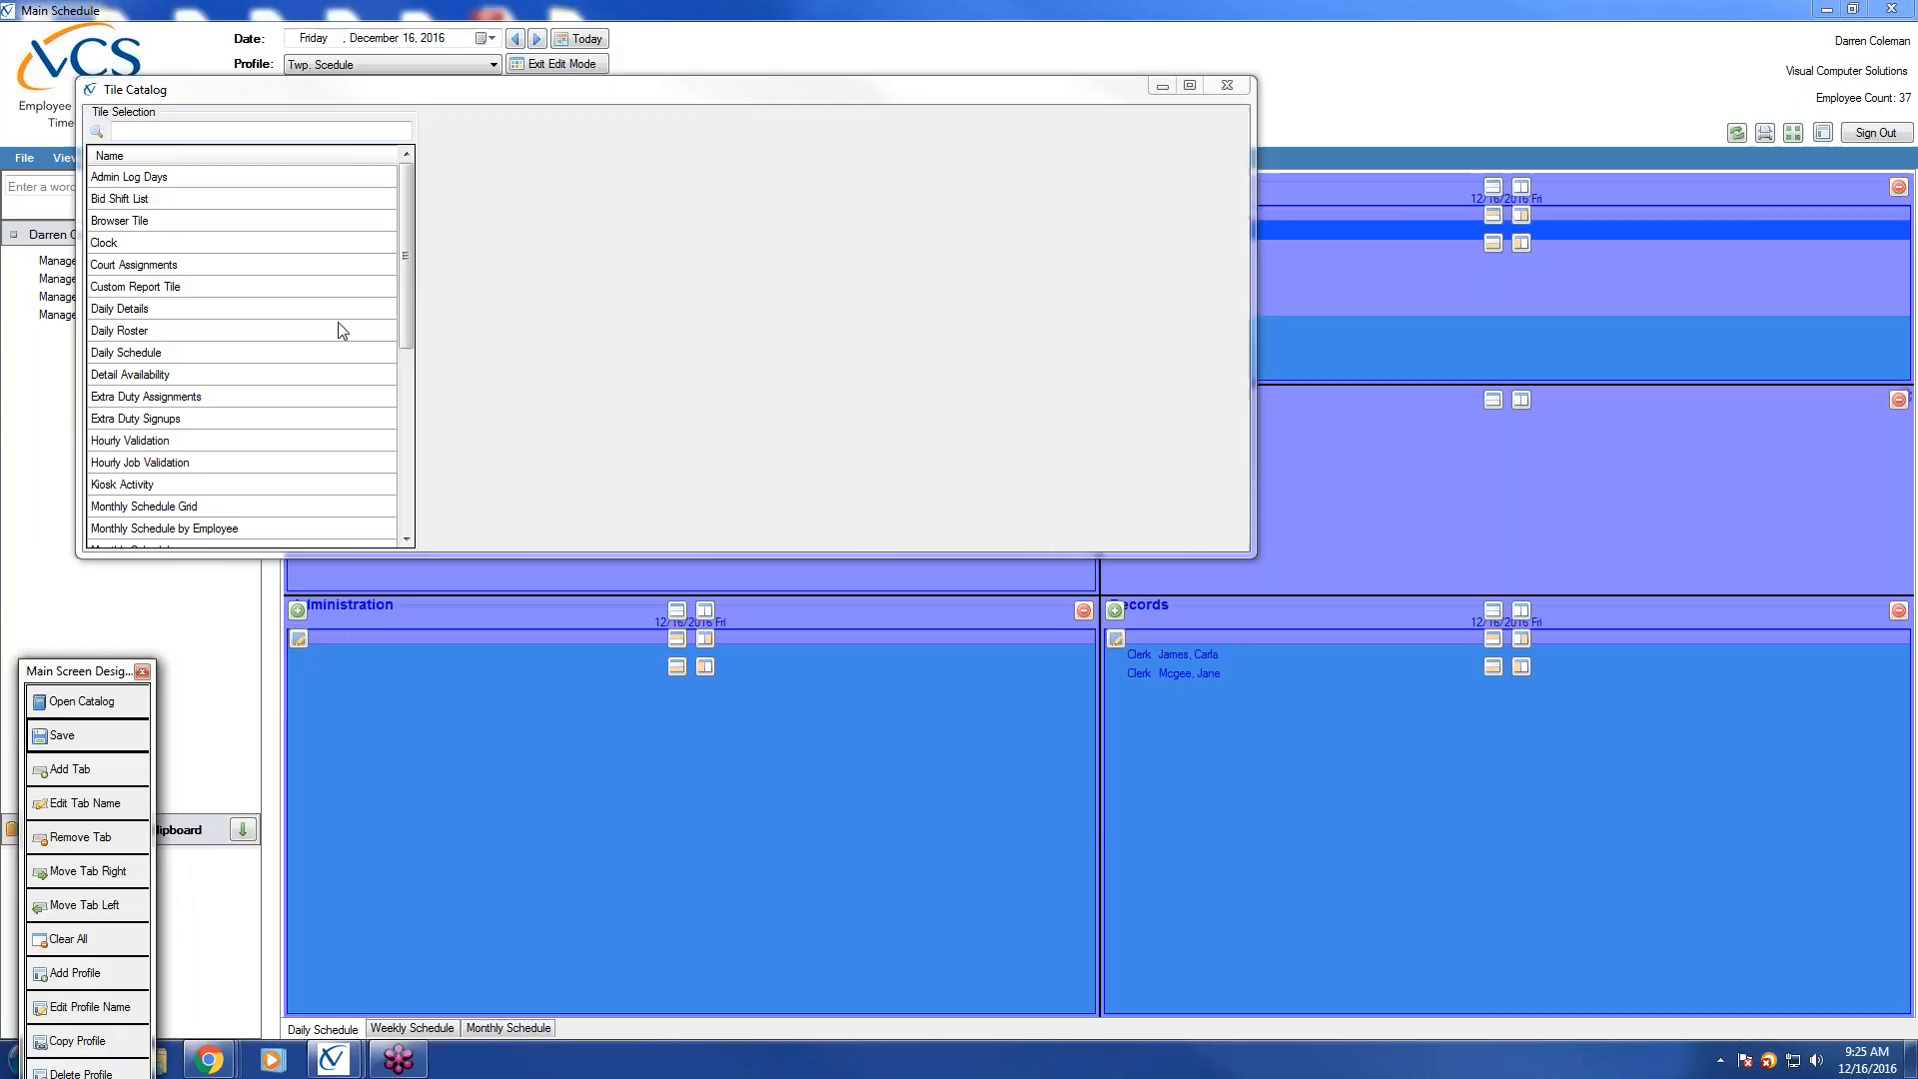
pyautogui.moveTo(406, 287); pyautogui.dragTo(359, 483)
pyautogui.click(150, 441)
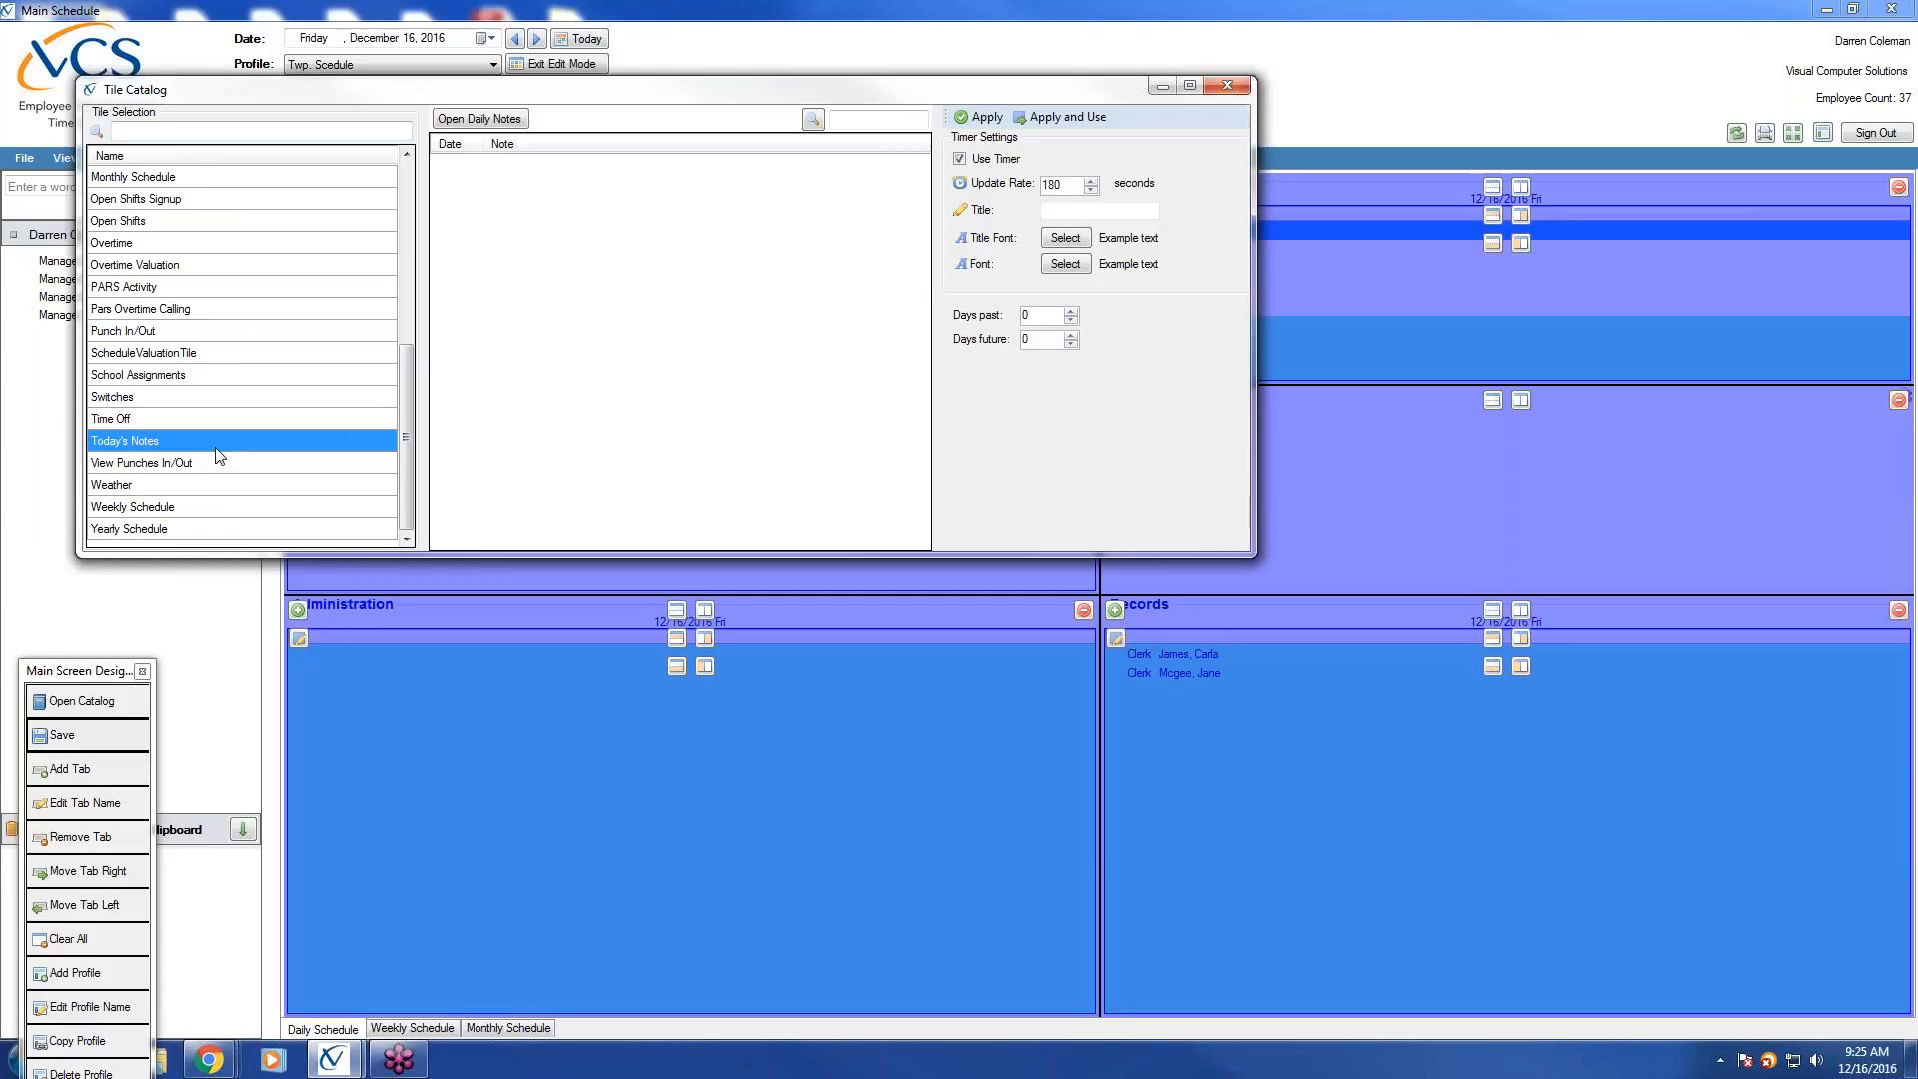
pyautogui.click(1065, 117)
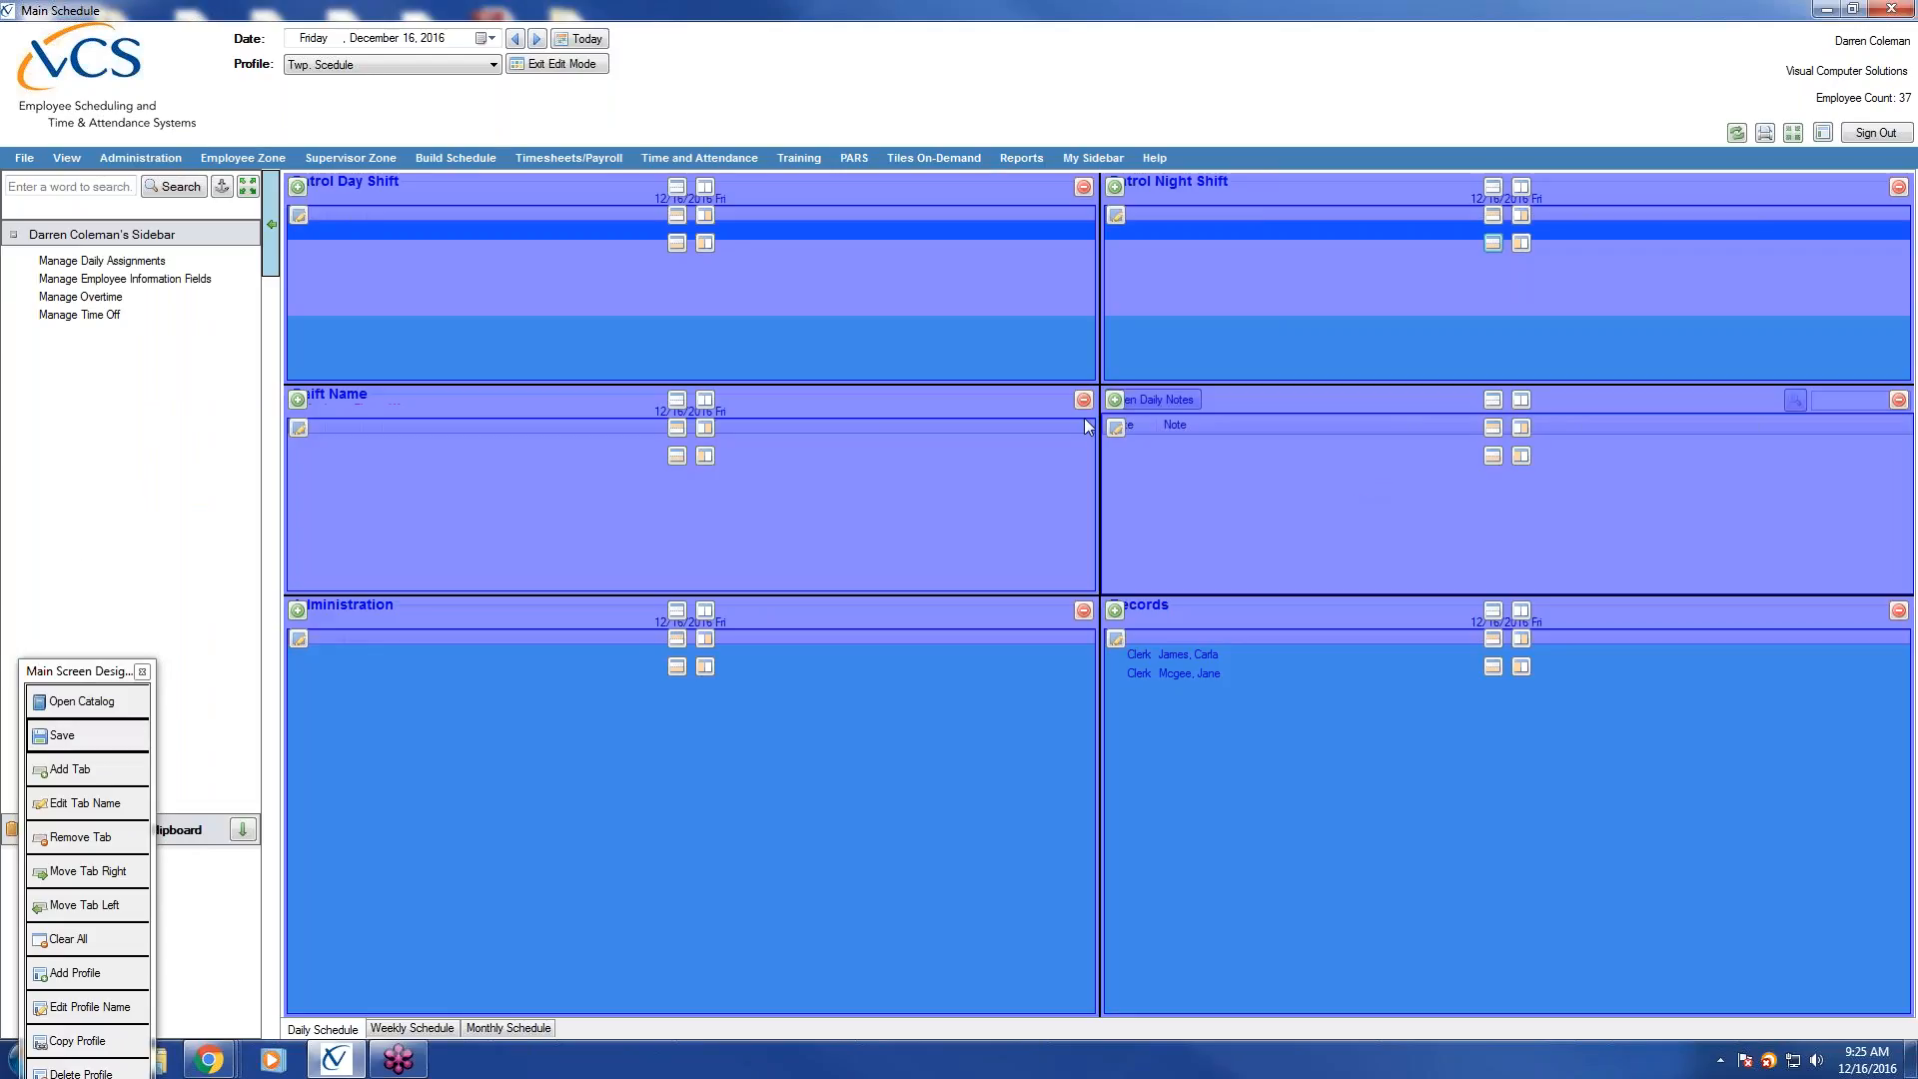
# Save the six-pane Daily Schedule layout, exit edit mode and refresh the dashboard.
pyautogui.moveTo(82, 671); pyautogui.dragTo(126, 400)
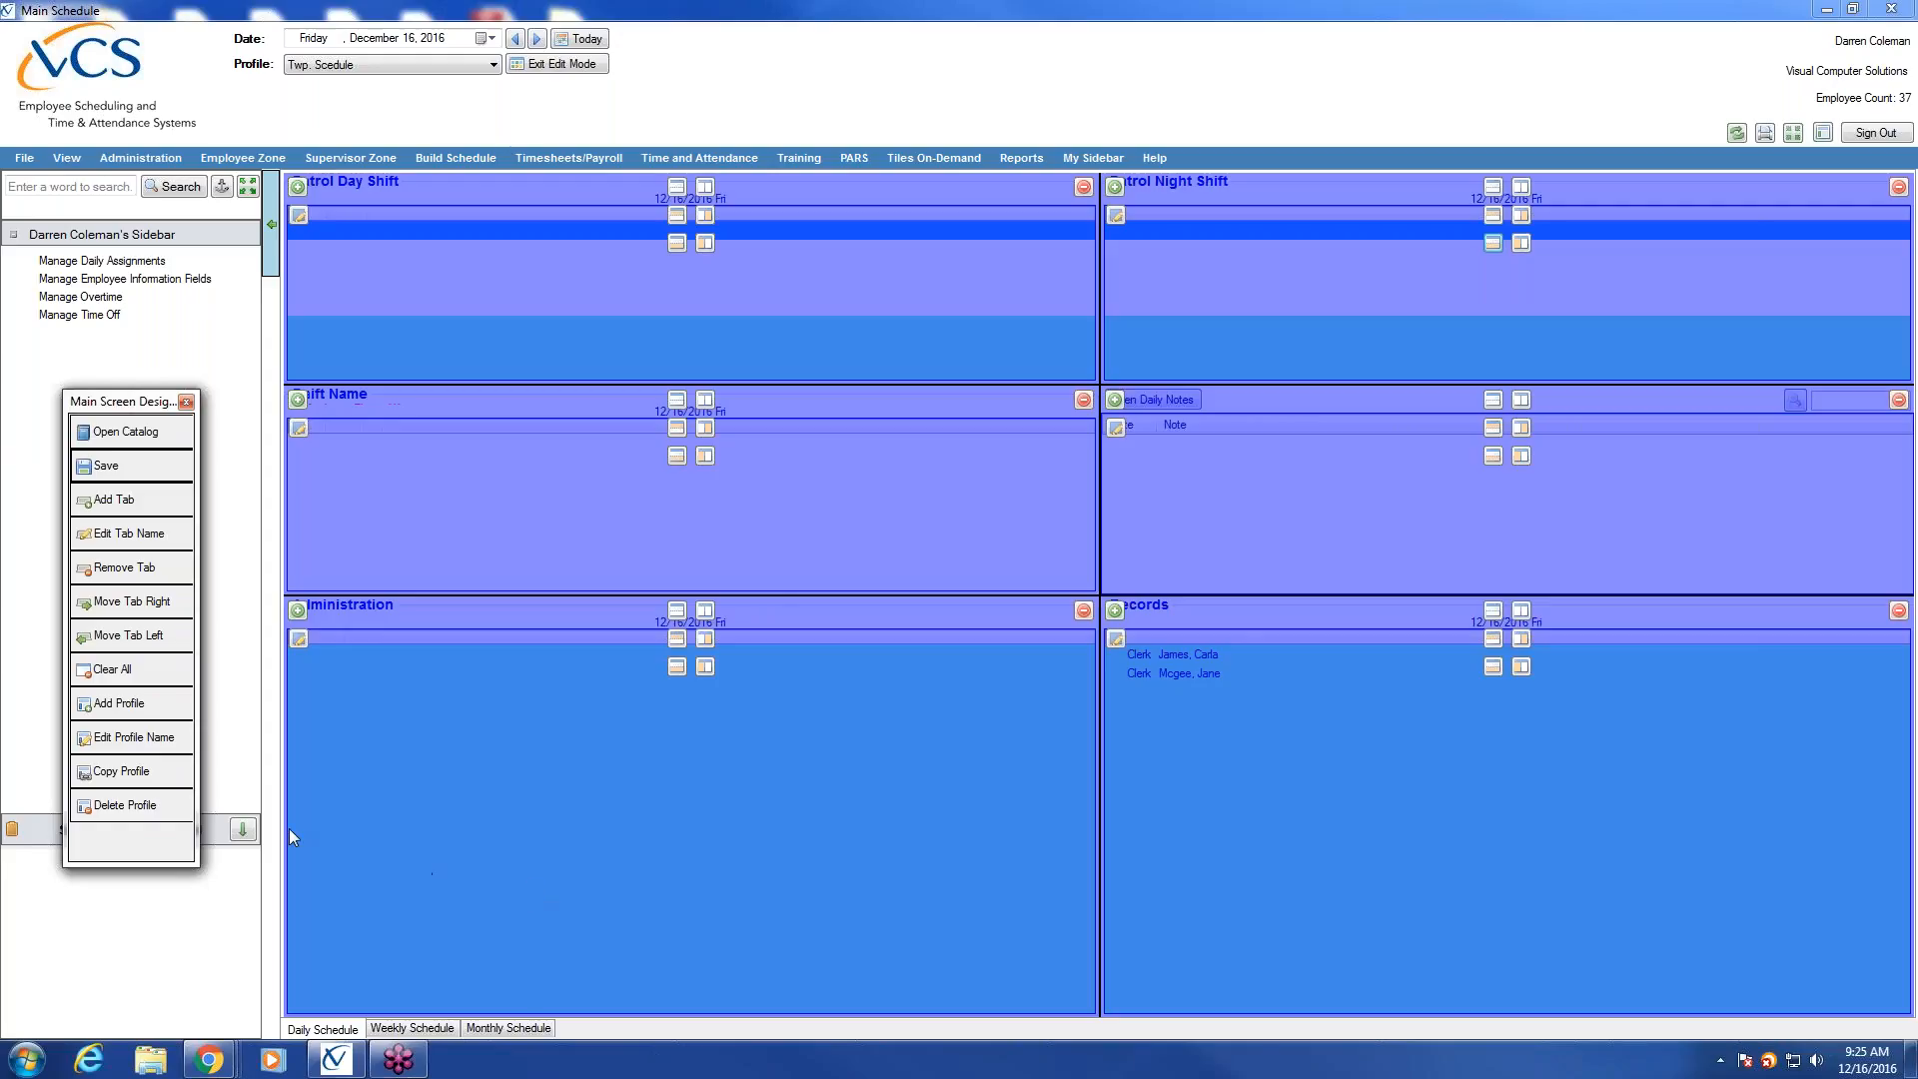
pyautogui.click(101, 467)
pyautogui.click(588, 67)
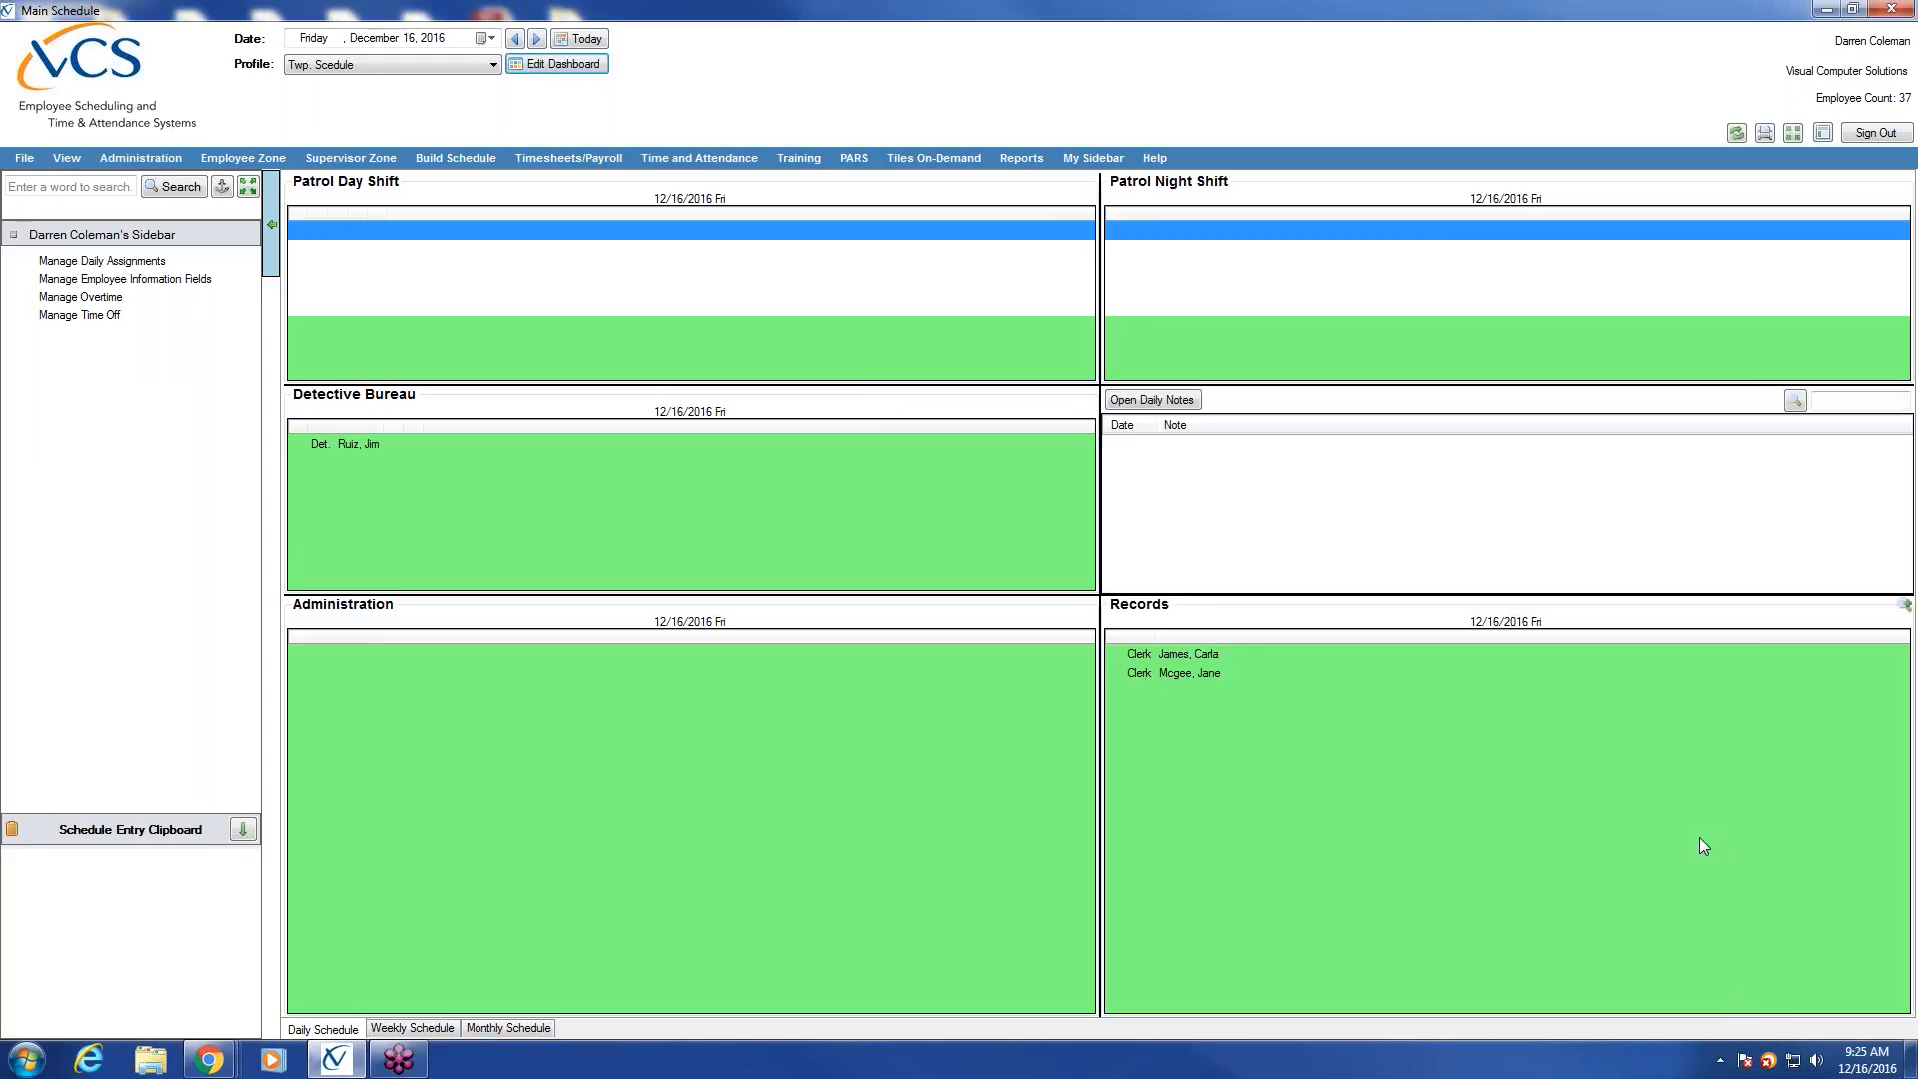
pyautogui.click(1738, 133)
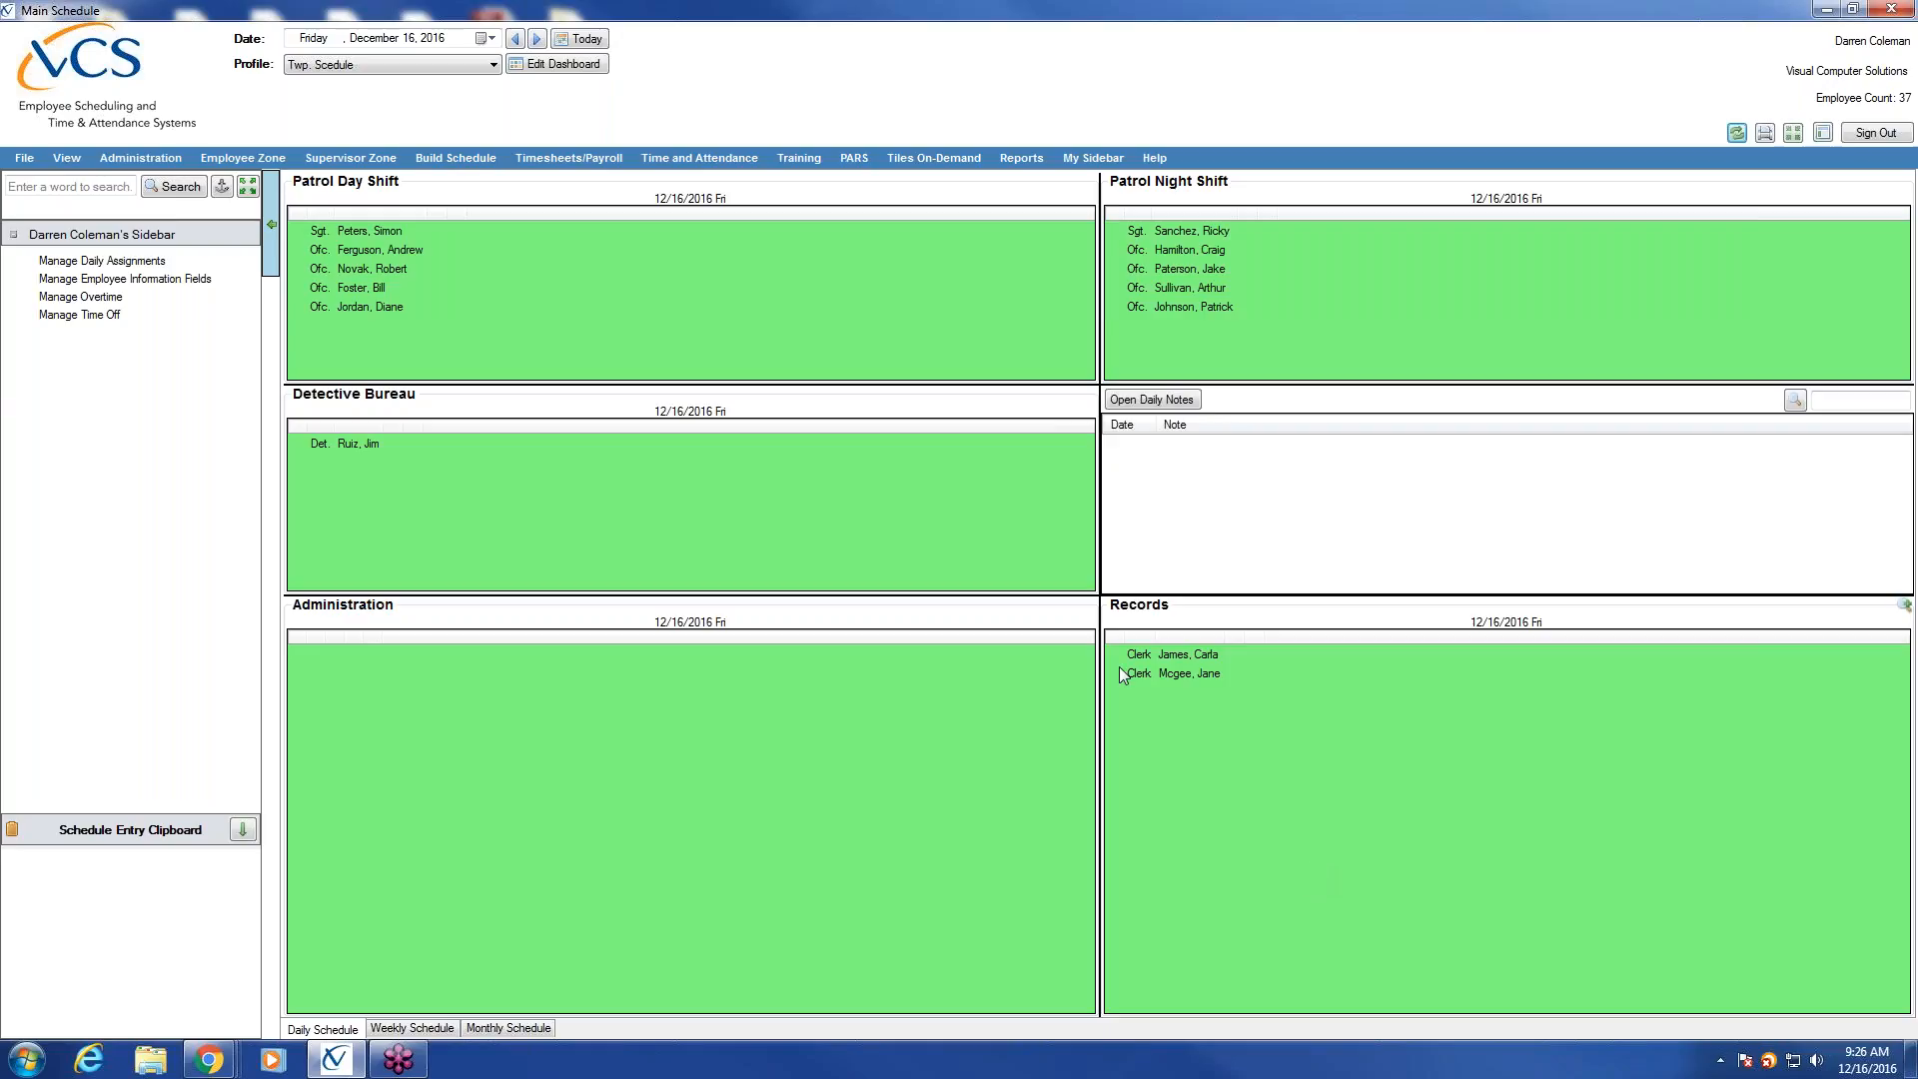
# Reopen dashboard editing and choose a Weekly Schedule tile from the catalog for the empty Weekly Schedule tab.
pyautogui.click(565, 68)
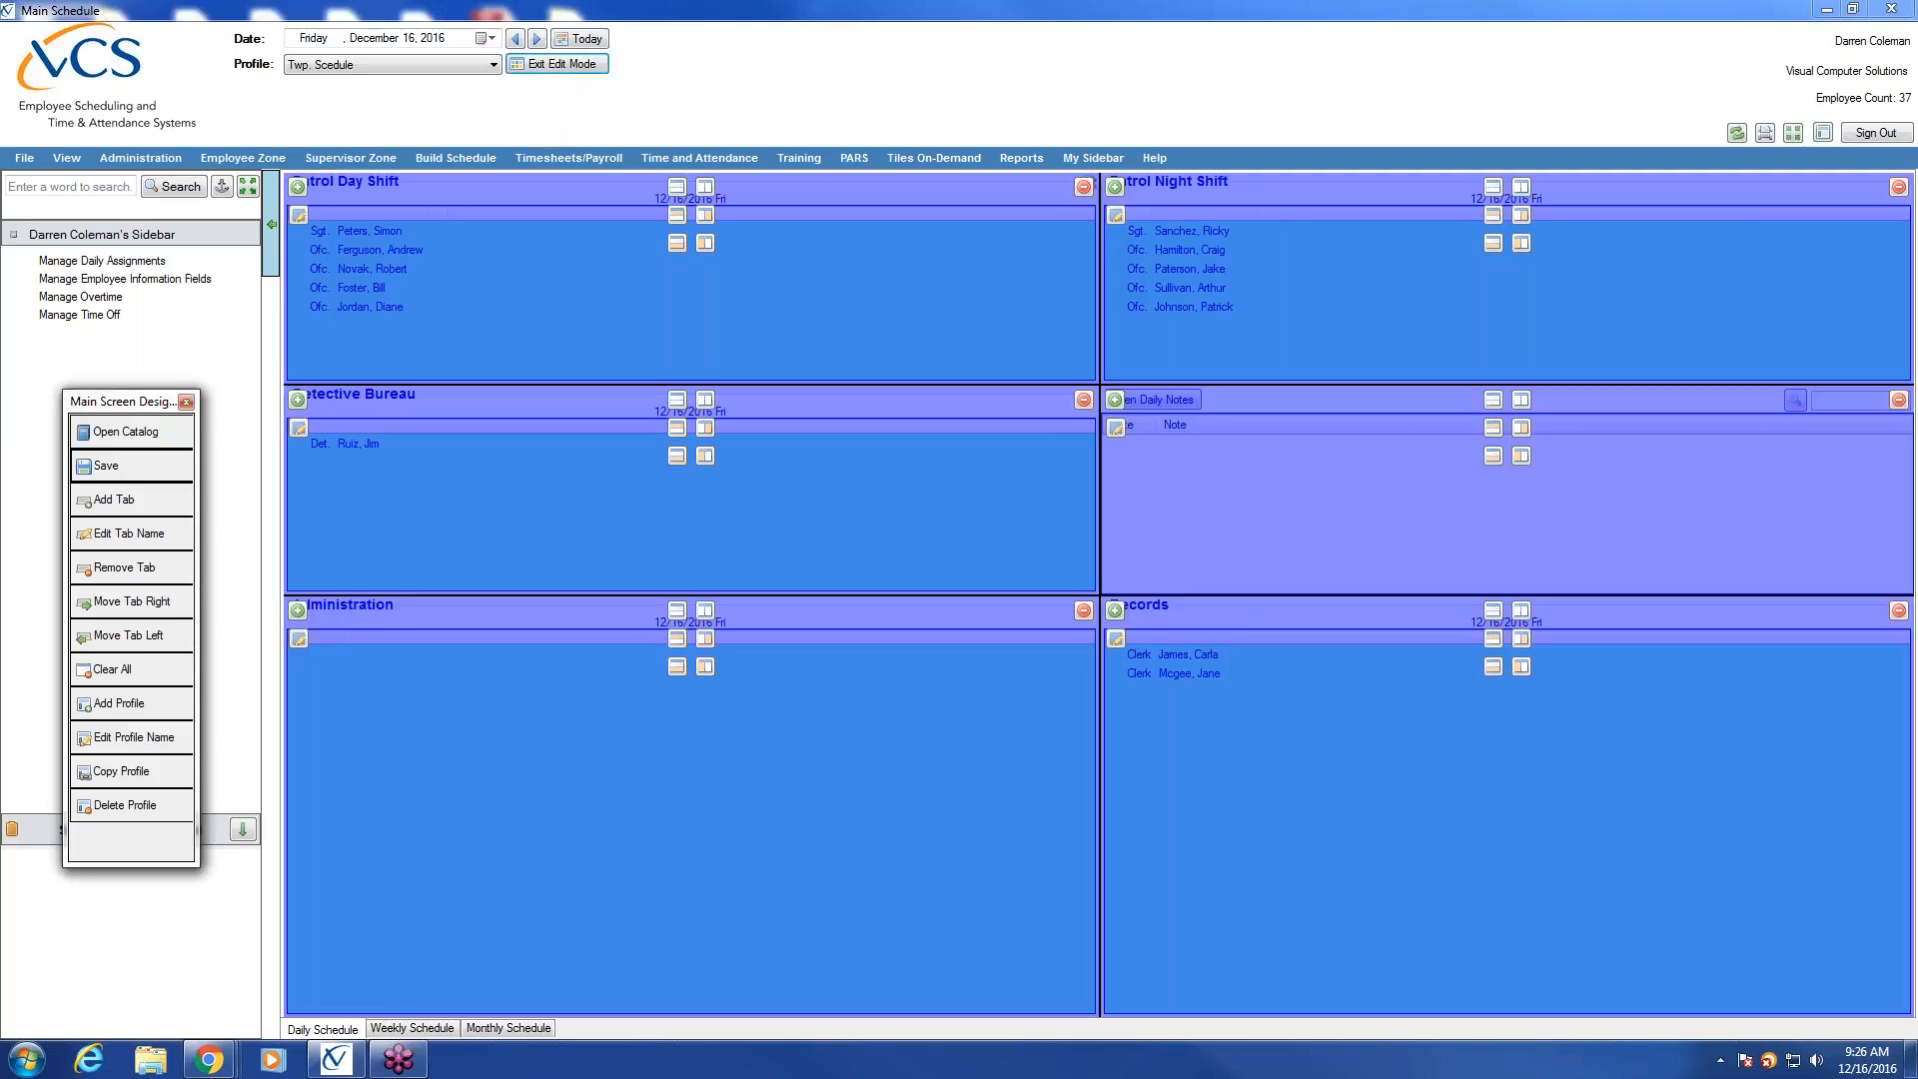
pyautogui.click(409, 1030)
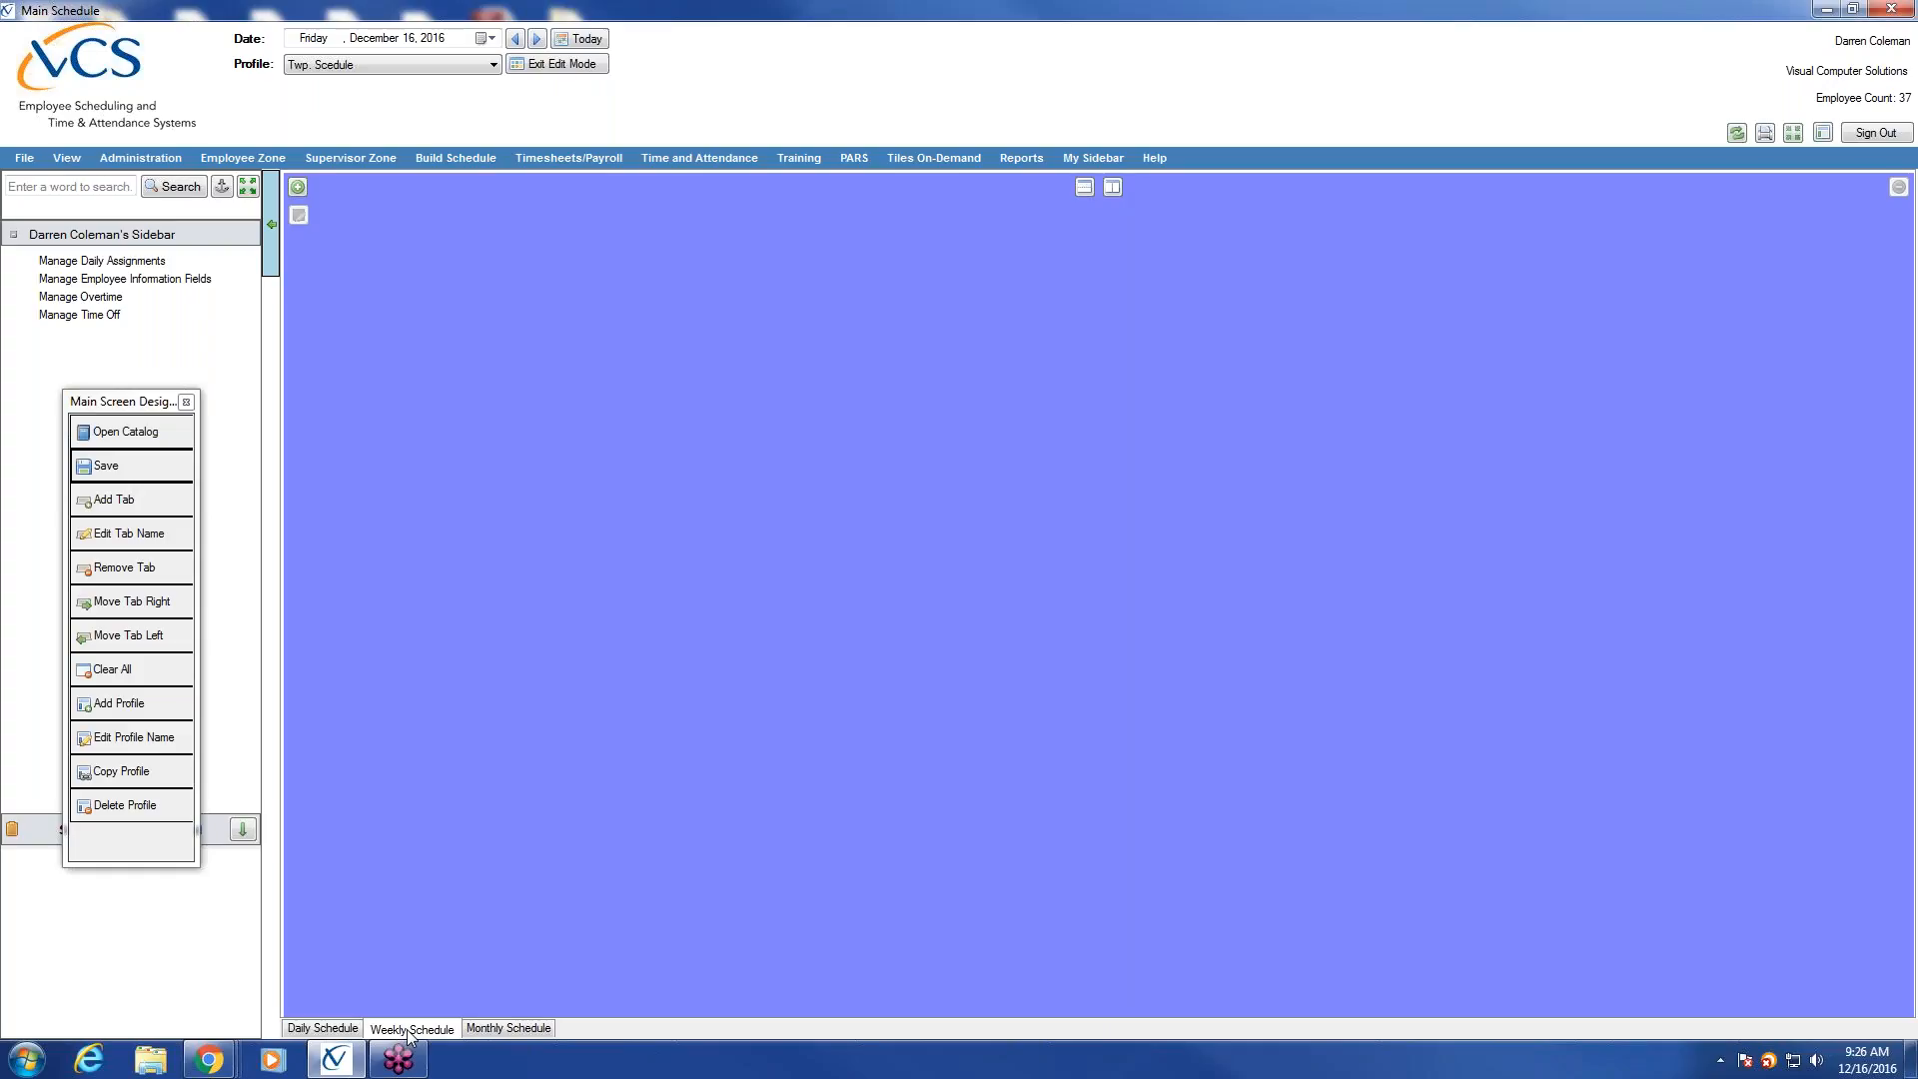
pyautogui.click(297, 188)
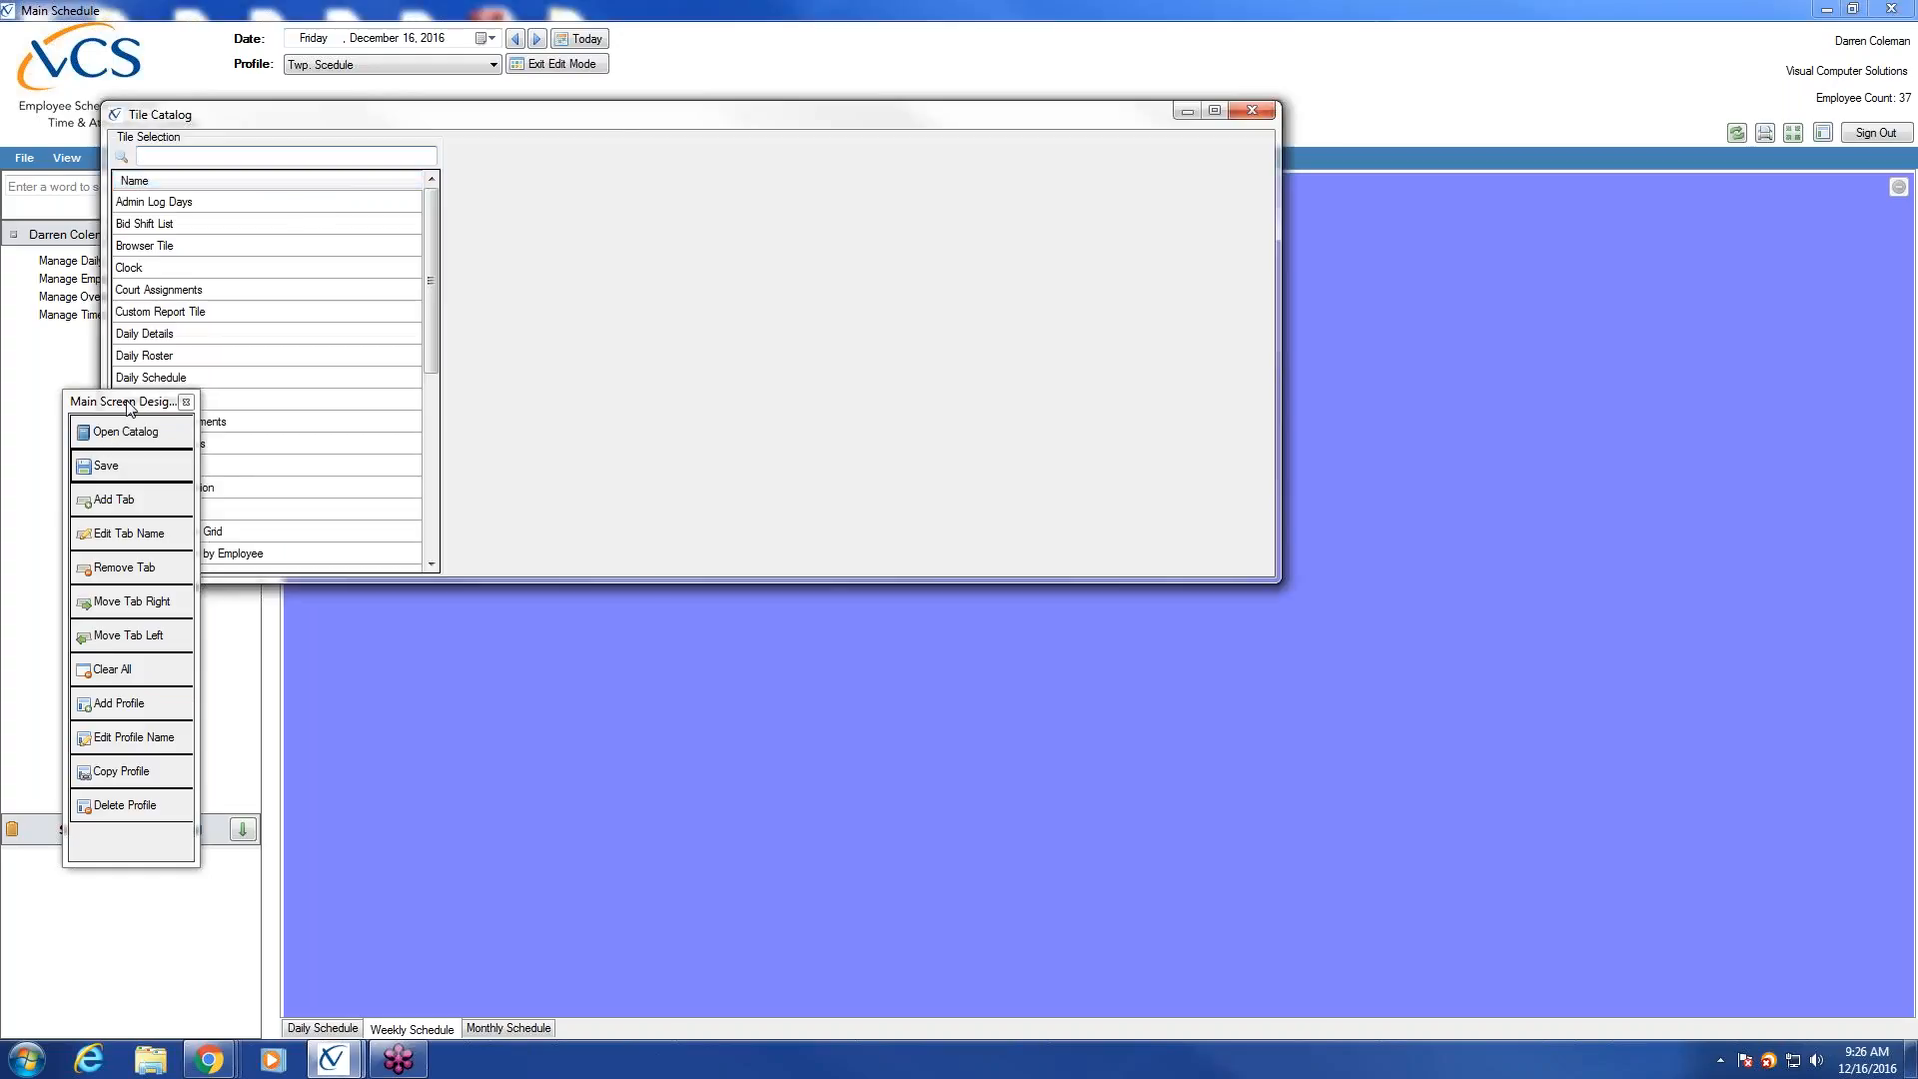
pyautogui.moveTo(130, 405); pyautogui.dragTo(59, 883)
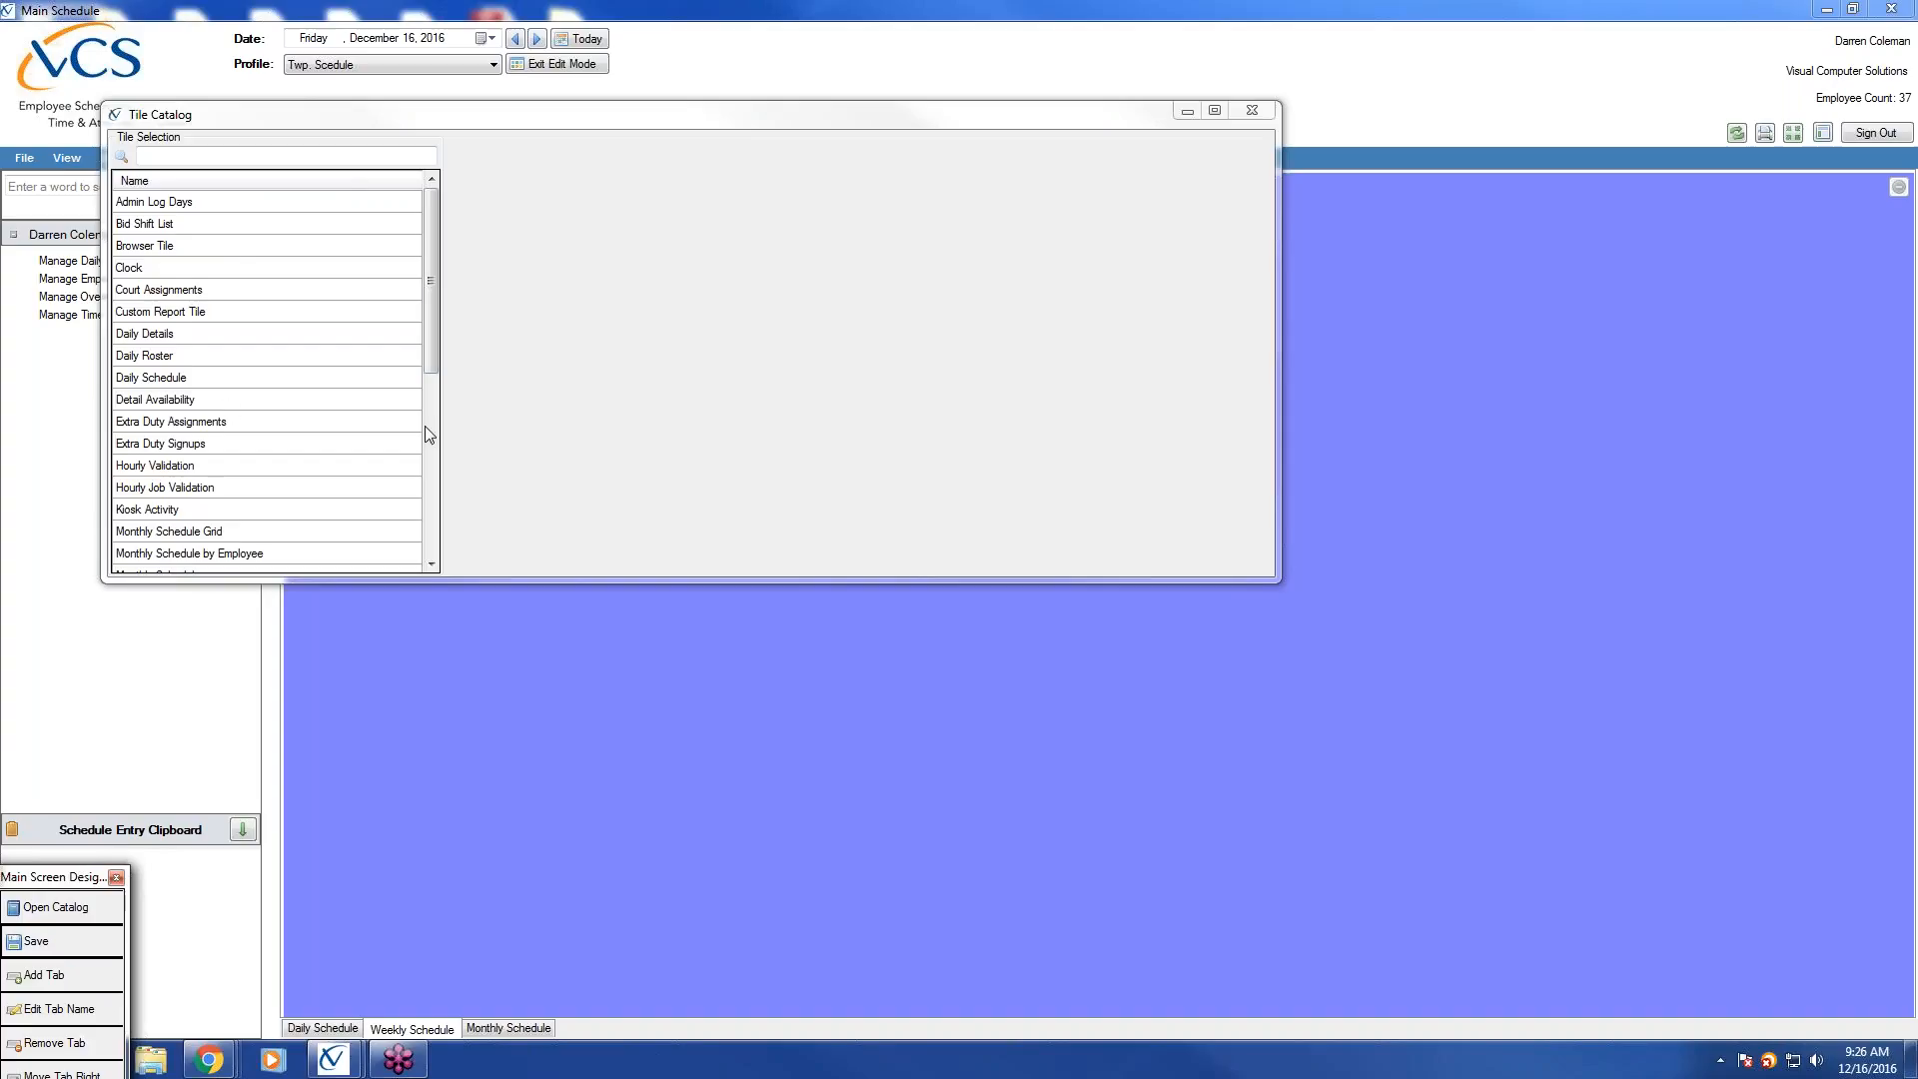
pyautogui.moveTo(432, 320); pyautogui.dragTo(438, 520)
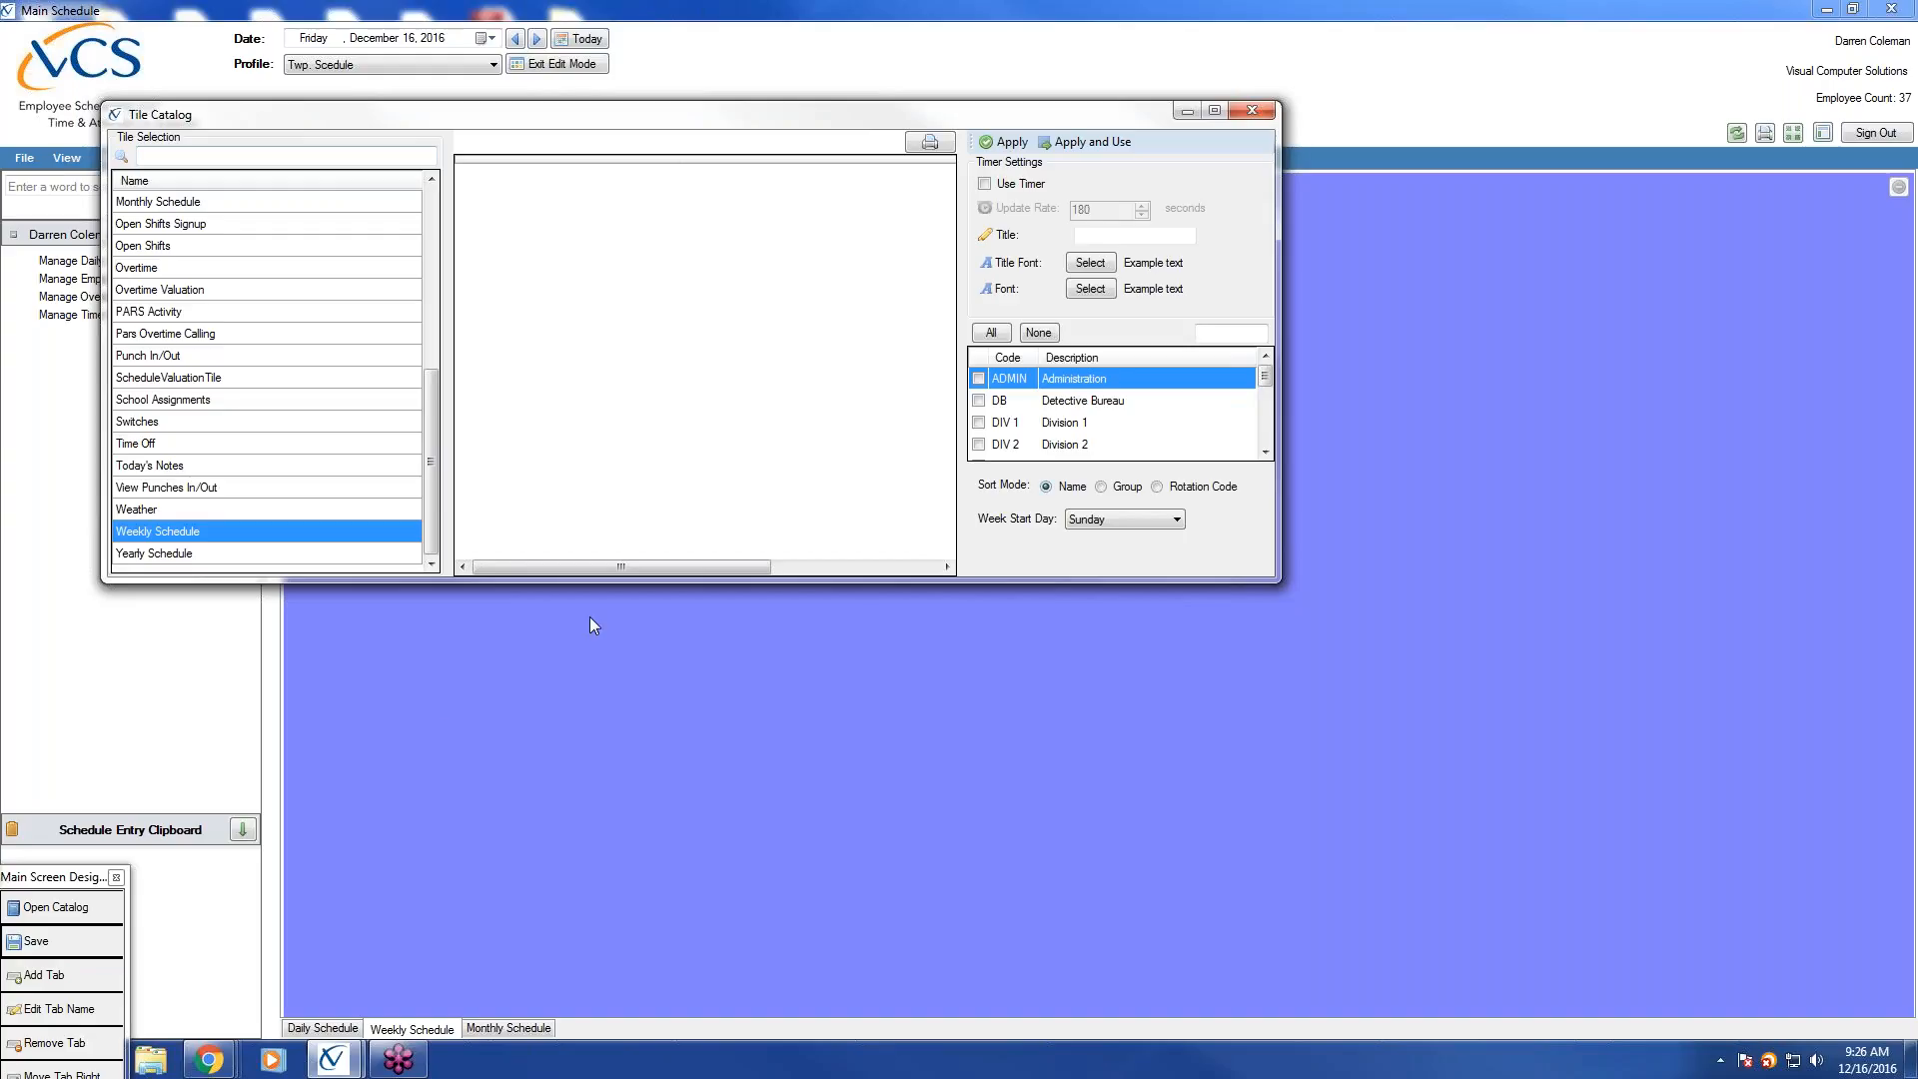
# Enlarge the tile catalog, enable the Weekly Schedule tile's timer, and include all listed groups.
pyautogui.moveTo(831, 580); pyautogui.dragTo(822, 828)
pyautogui.click(985, 184)
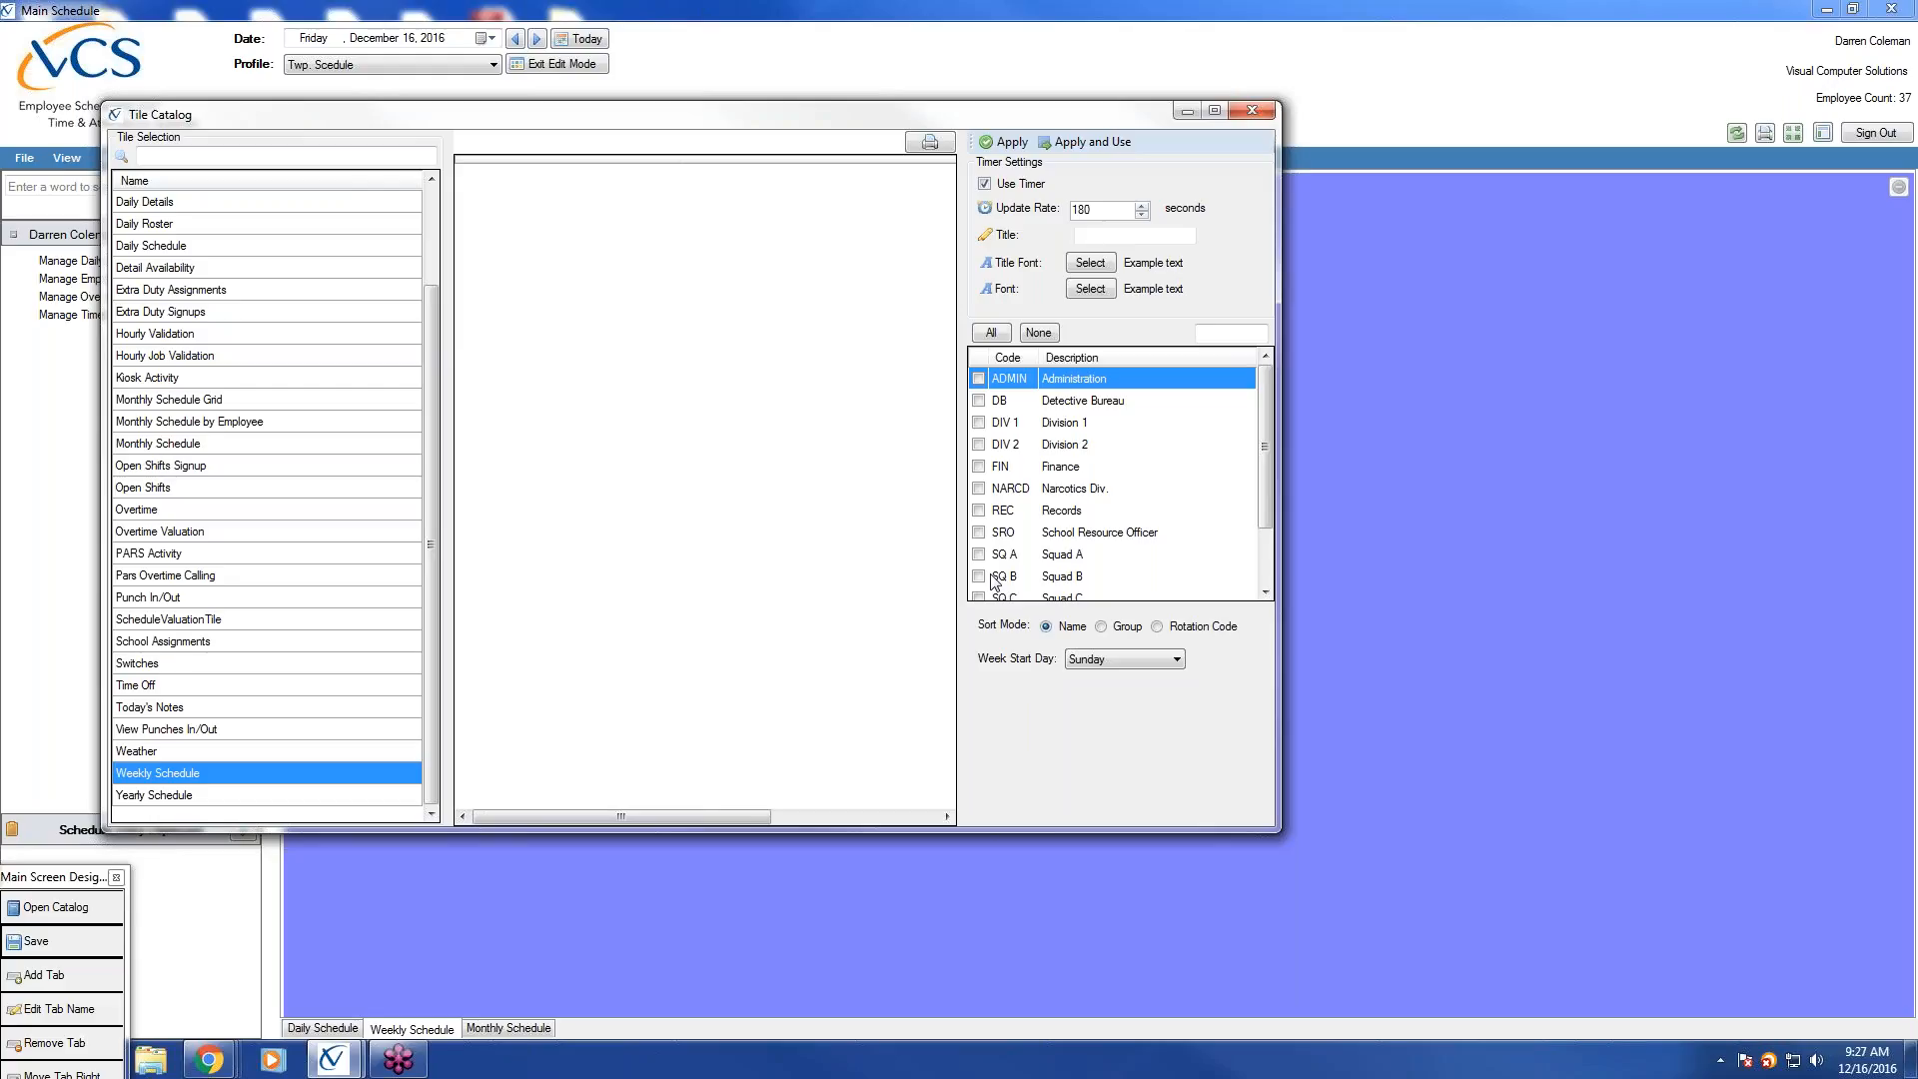
pyautogui.click(979, 401)
pyautogui.click(979, 422)
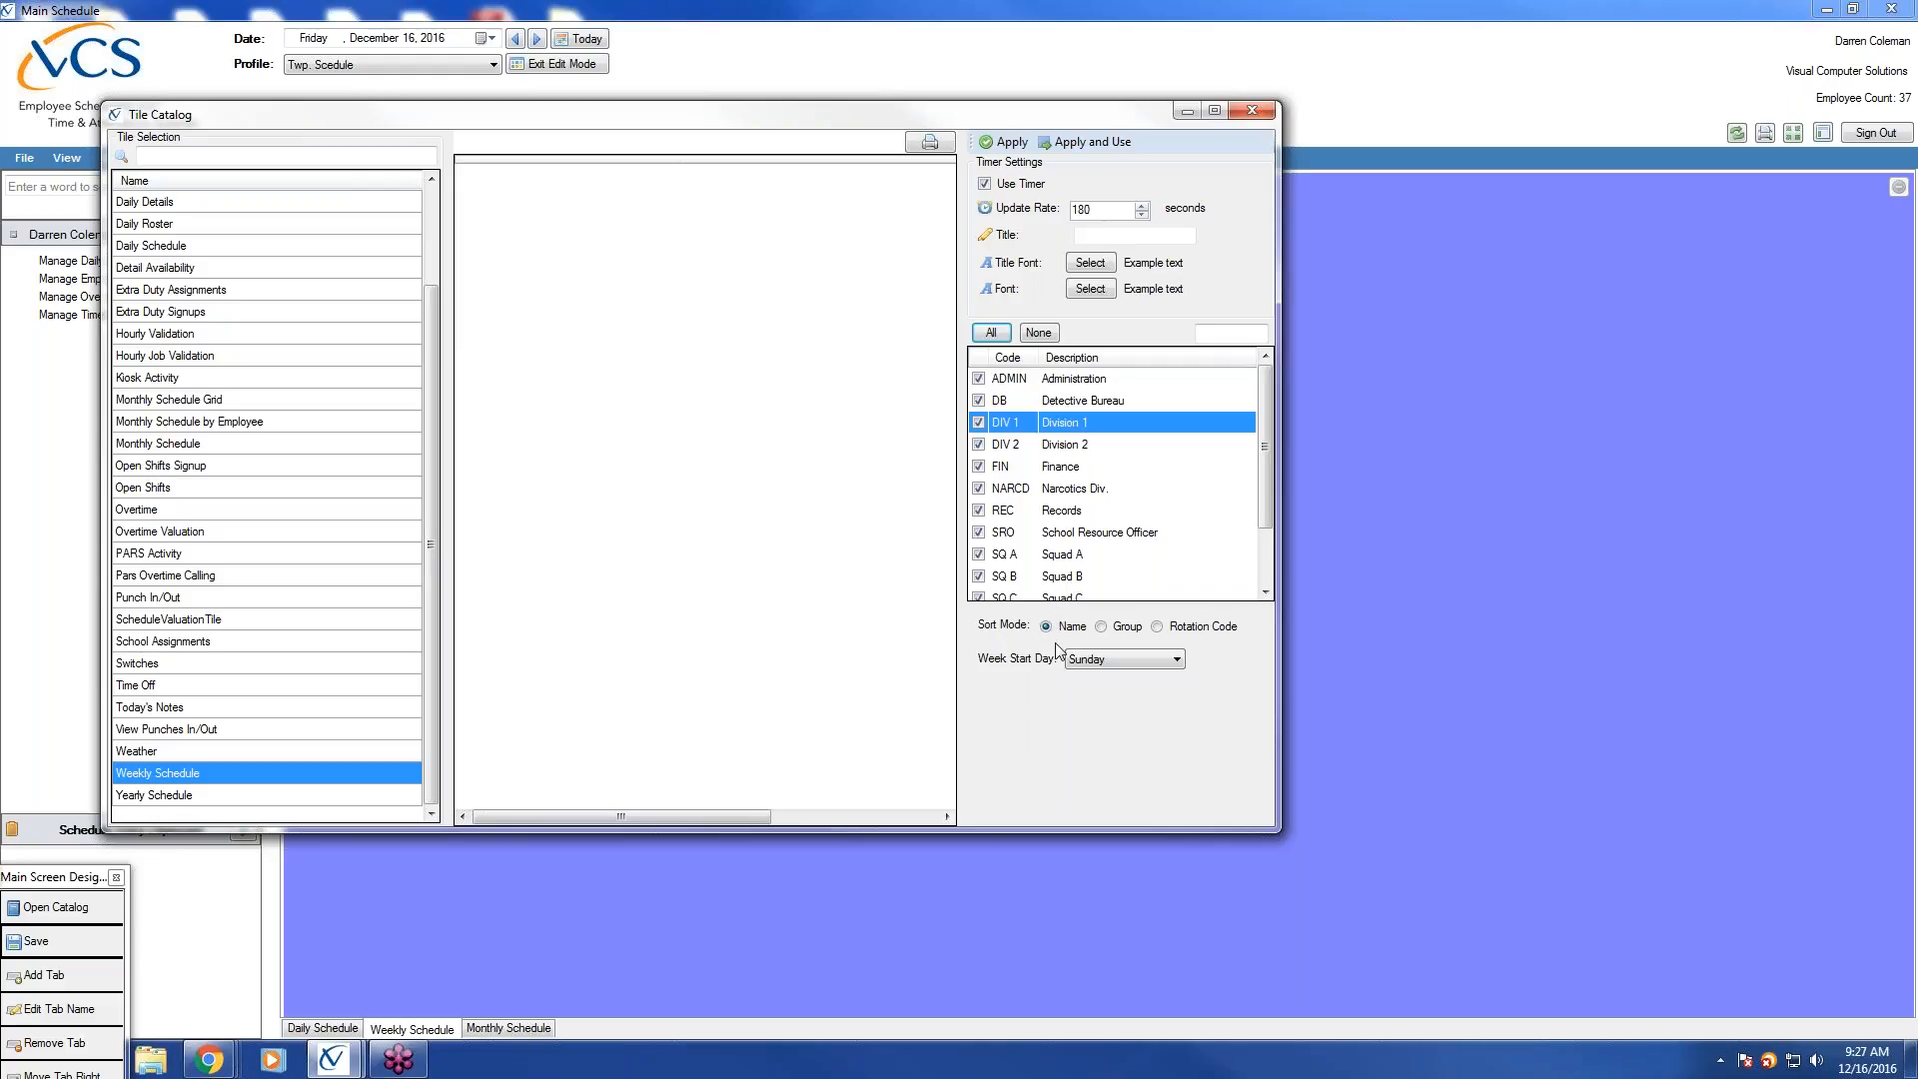
# Sort the weekly tile by Group with Monday as the week start day, preview it, and place it on the Weekly Schedule tab.
pyautogui.click(1101, 627)
pyautogui.click(1175, 660)
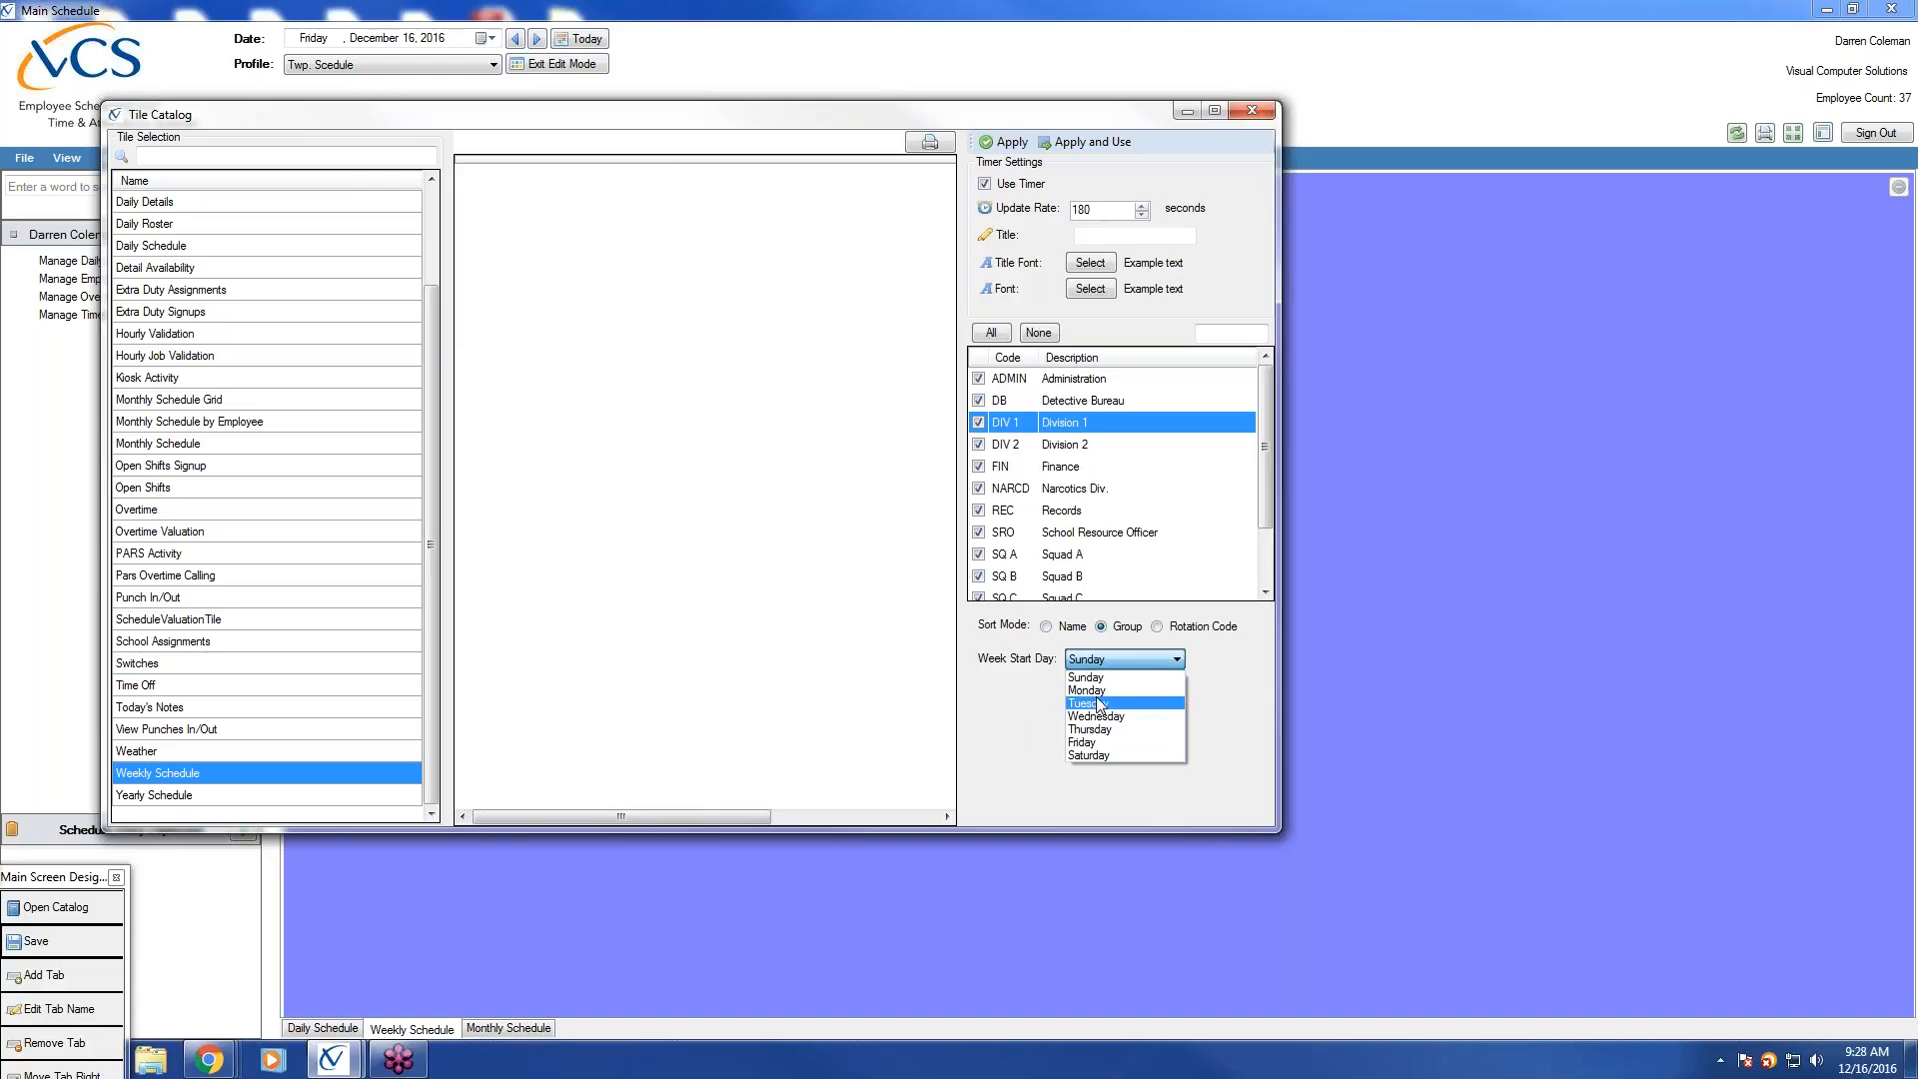
pyautogui.click(1159, 690)
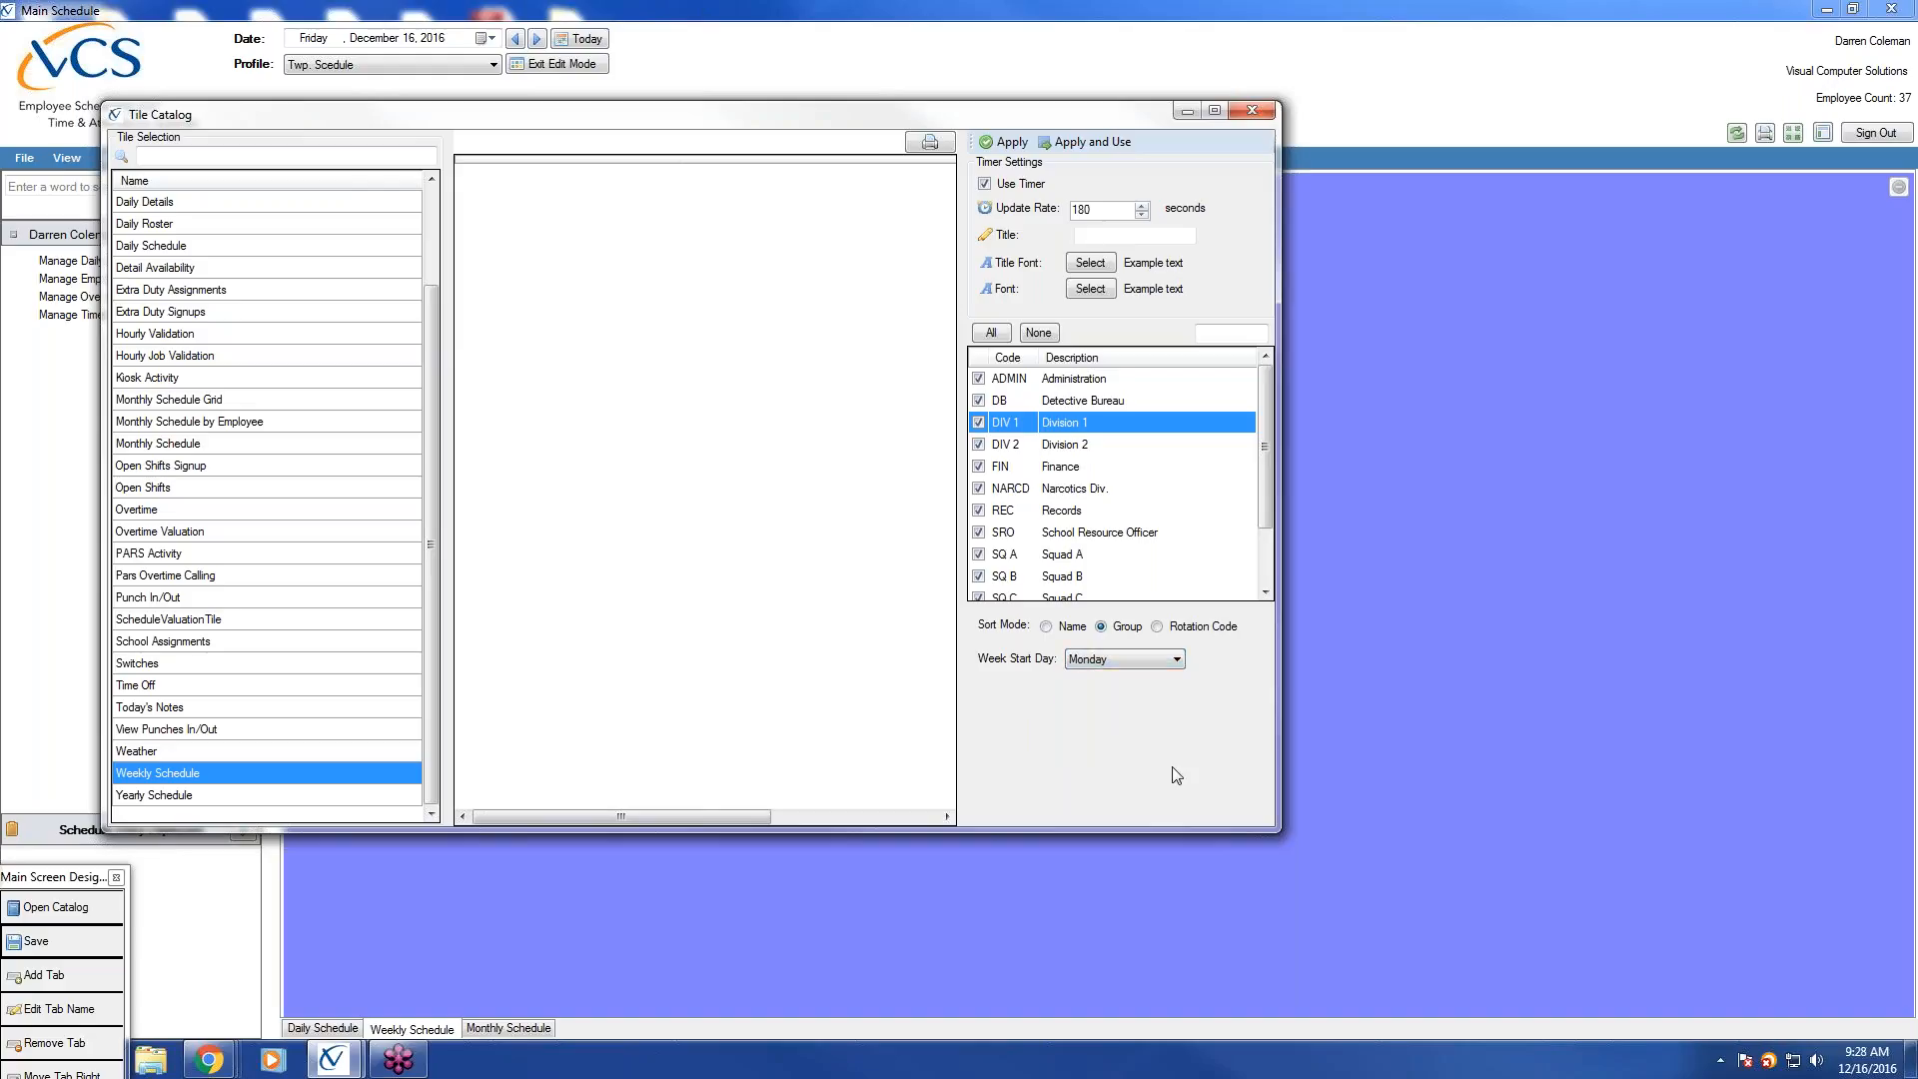
pyautogui.click(1009, 143)
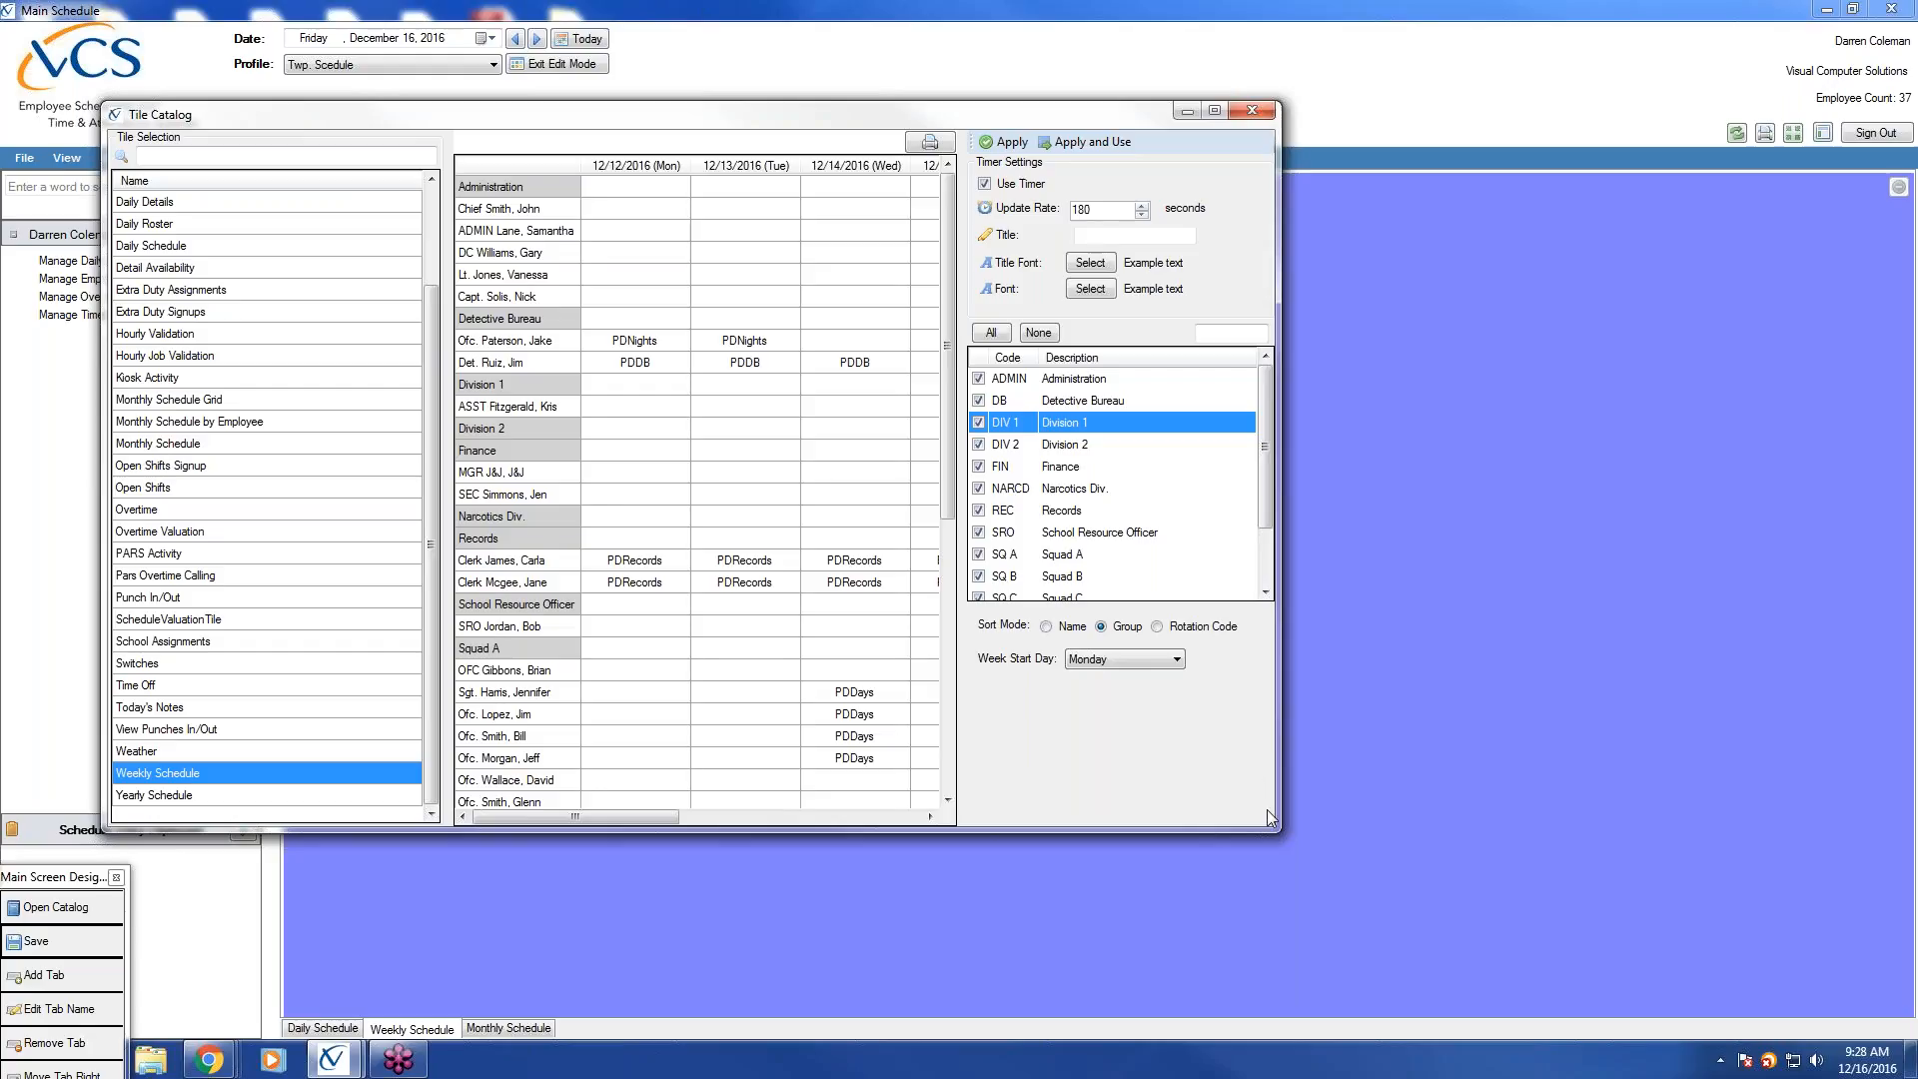
pyautogui.moveTo(1277, 828); pyautogui.dragTo(1582, 905)
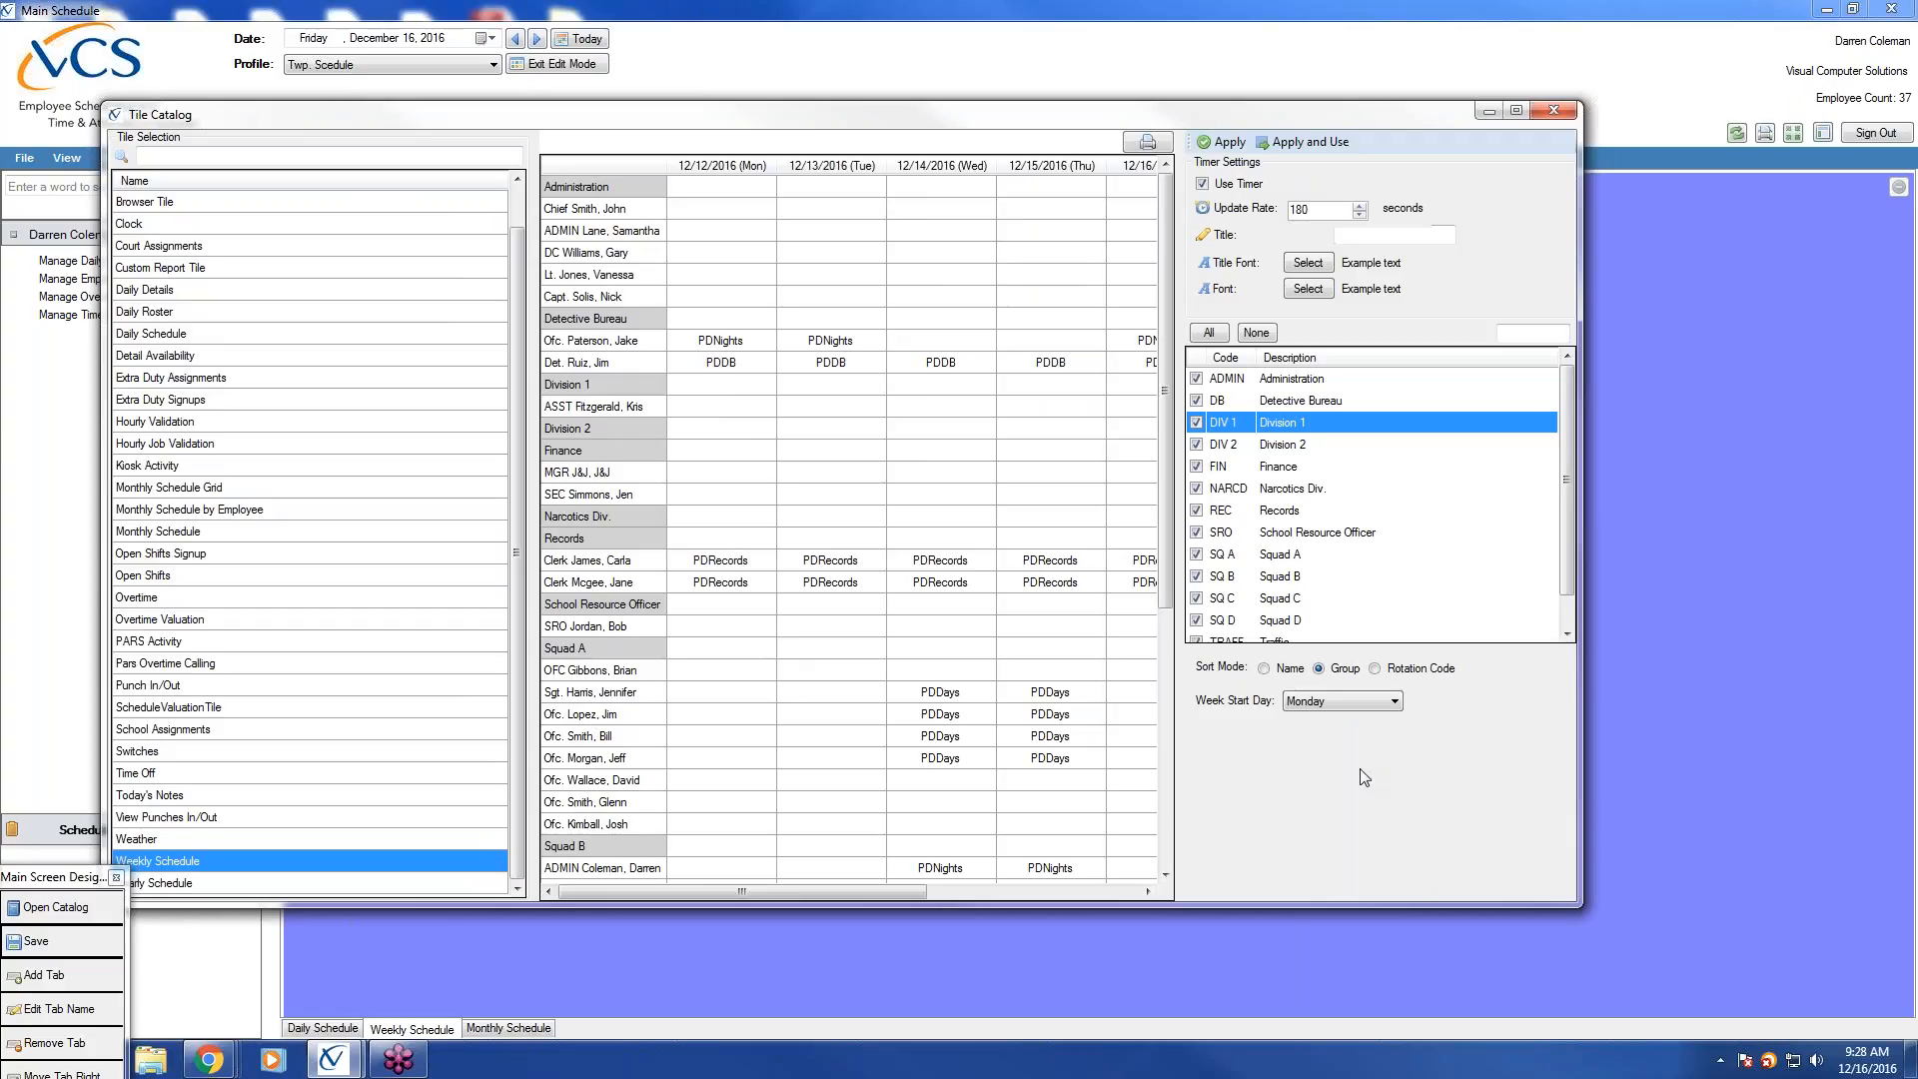
pyautogui.click(1315, 146)
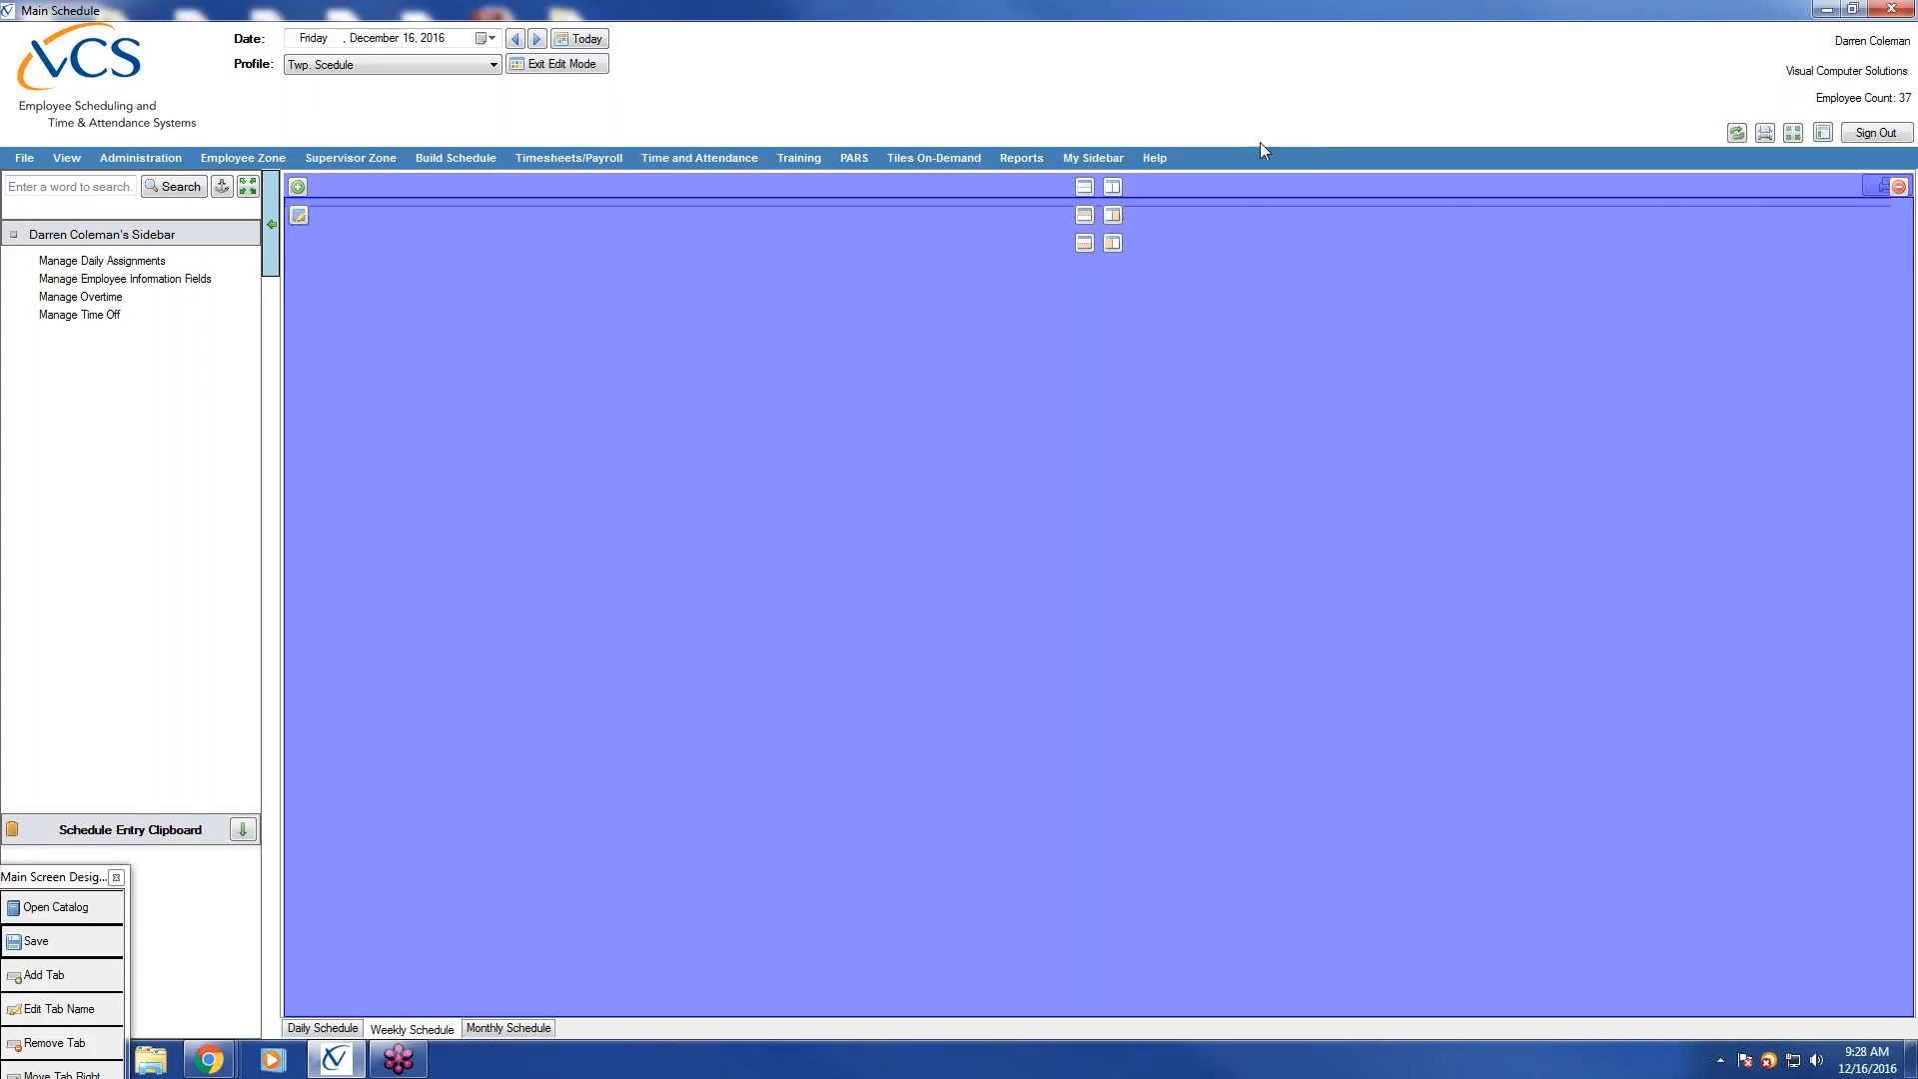
# Choose a Monthly Schedule Grid tile from the catalog for the empty Monthly Schedule tab.
pyautogui.click(507, 1029)
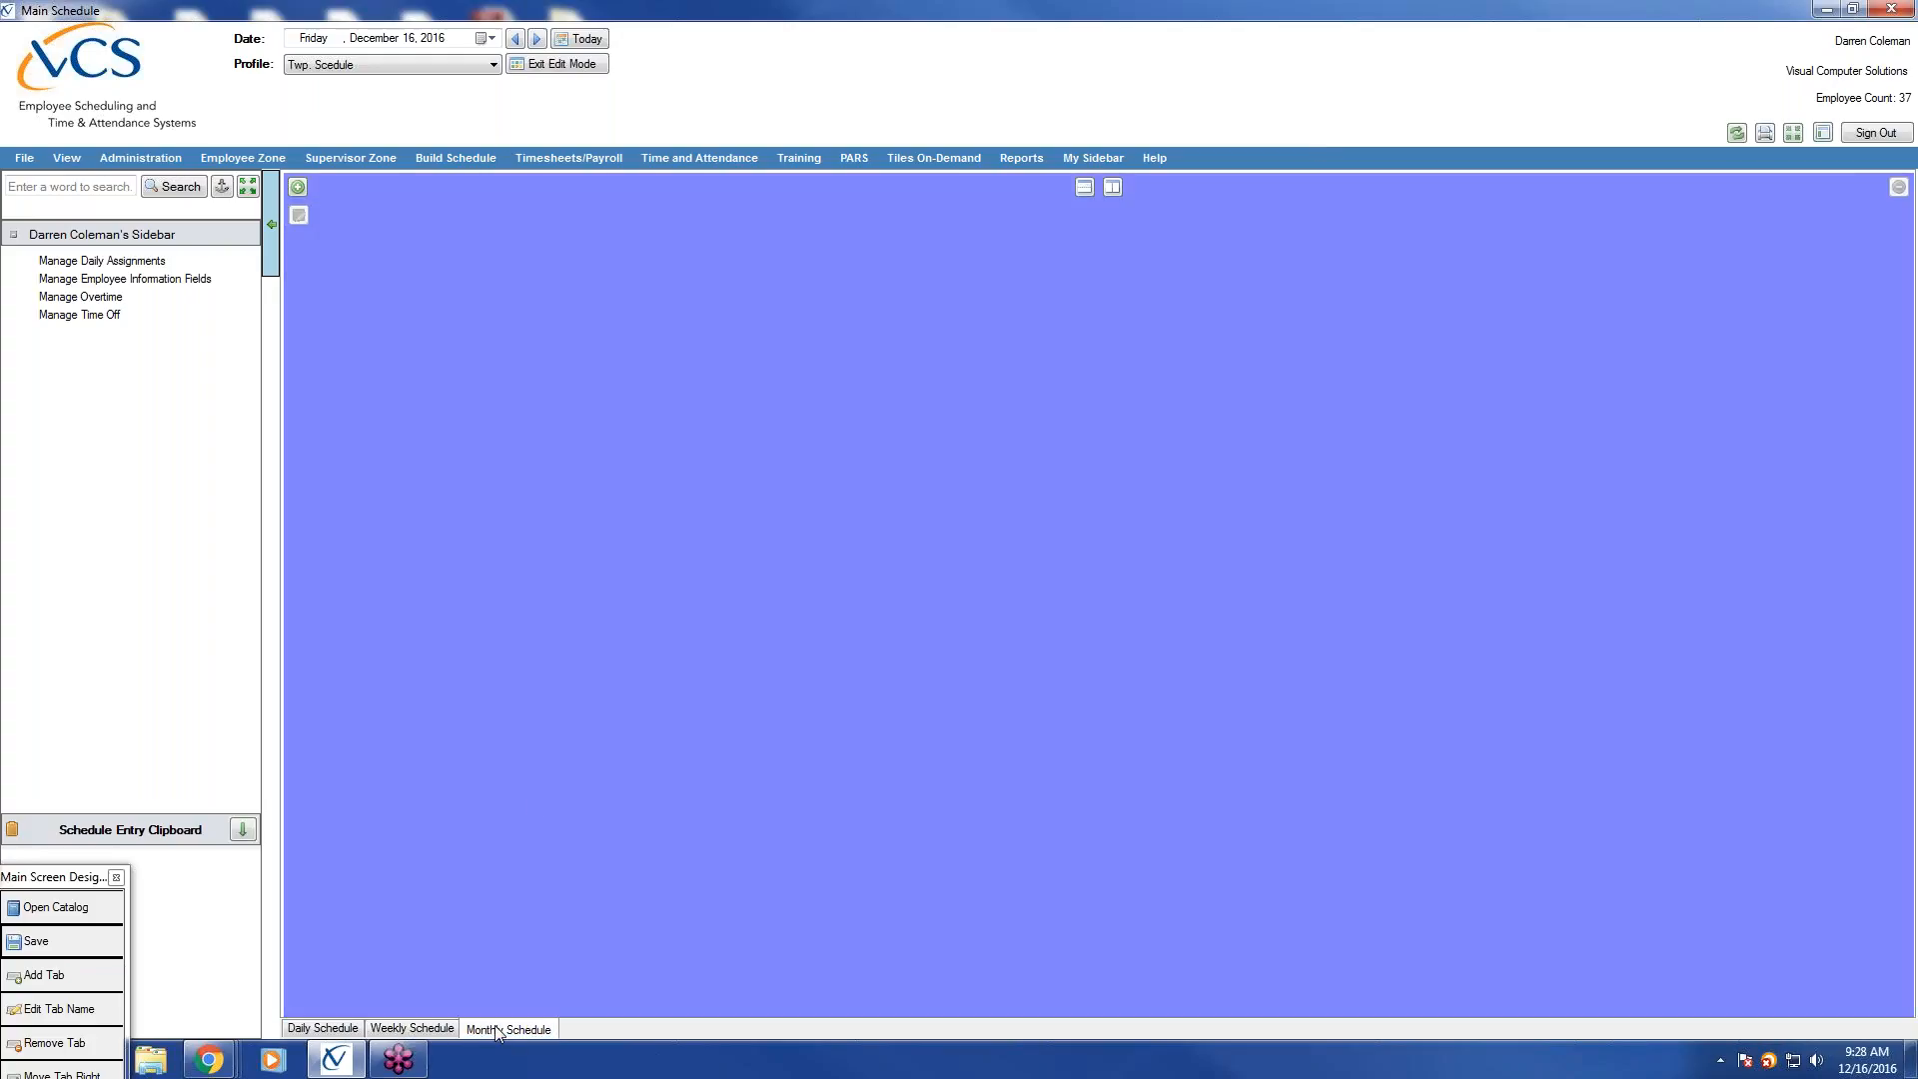
pyautogui.click(298, 188)
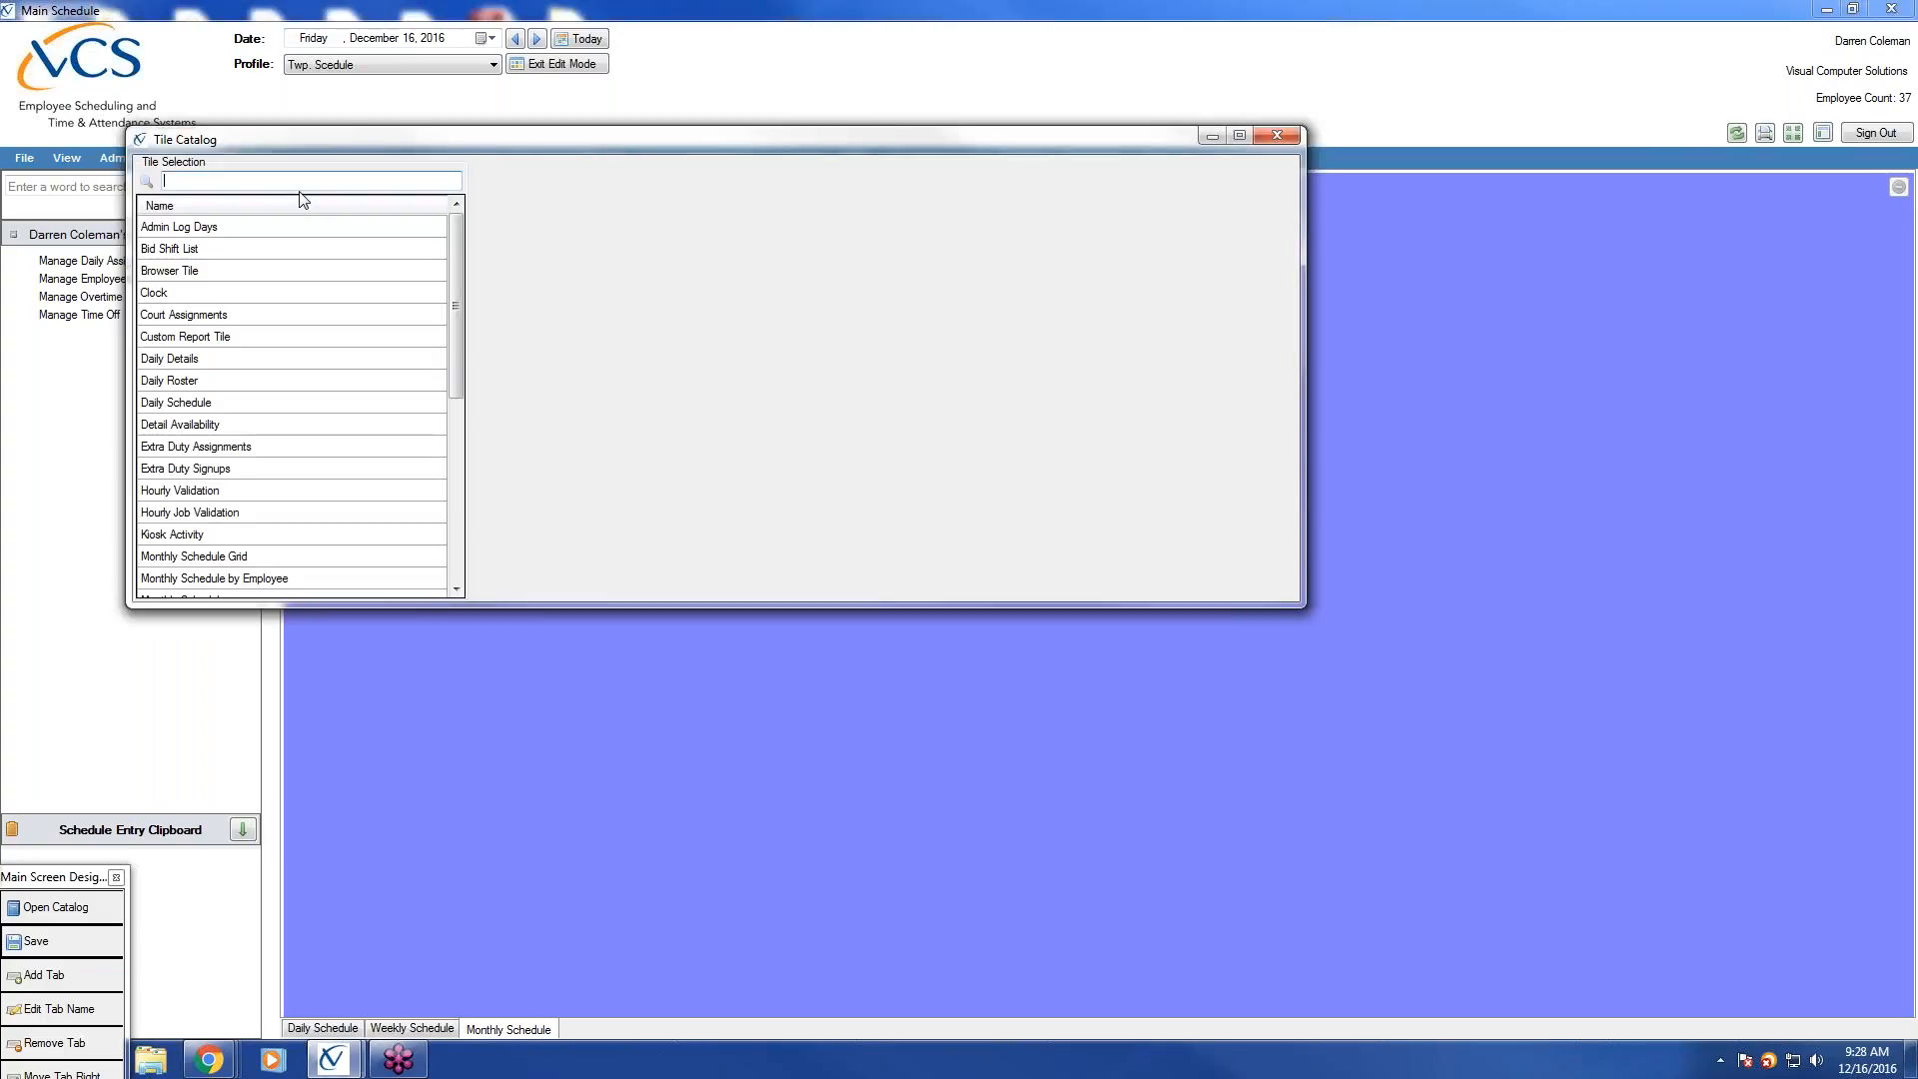
pyautogui.moveTo(458, 314); pyautogui.dragTo(447, 384)
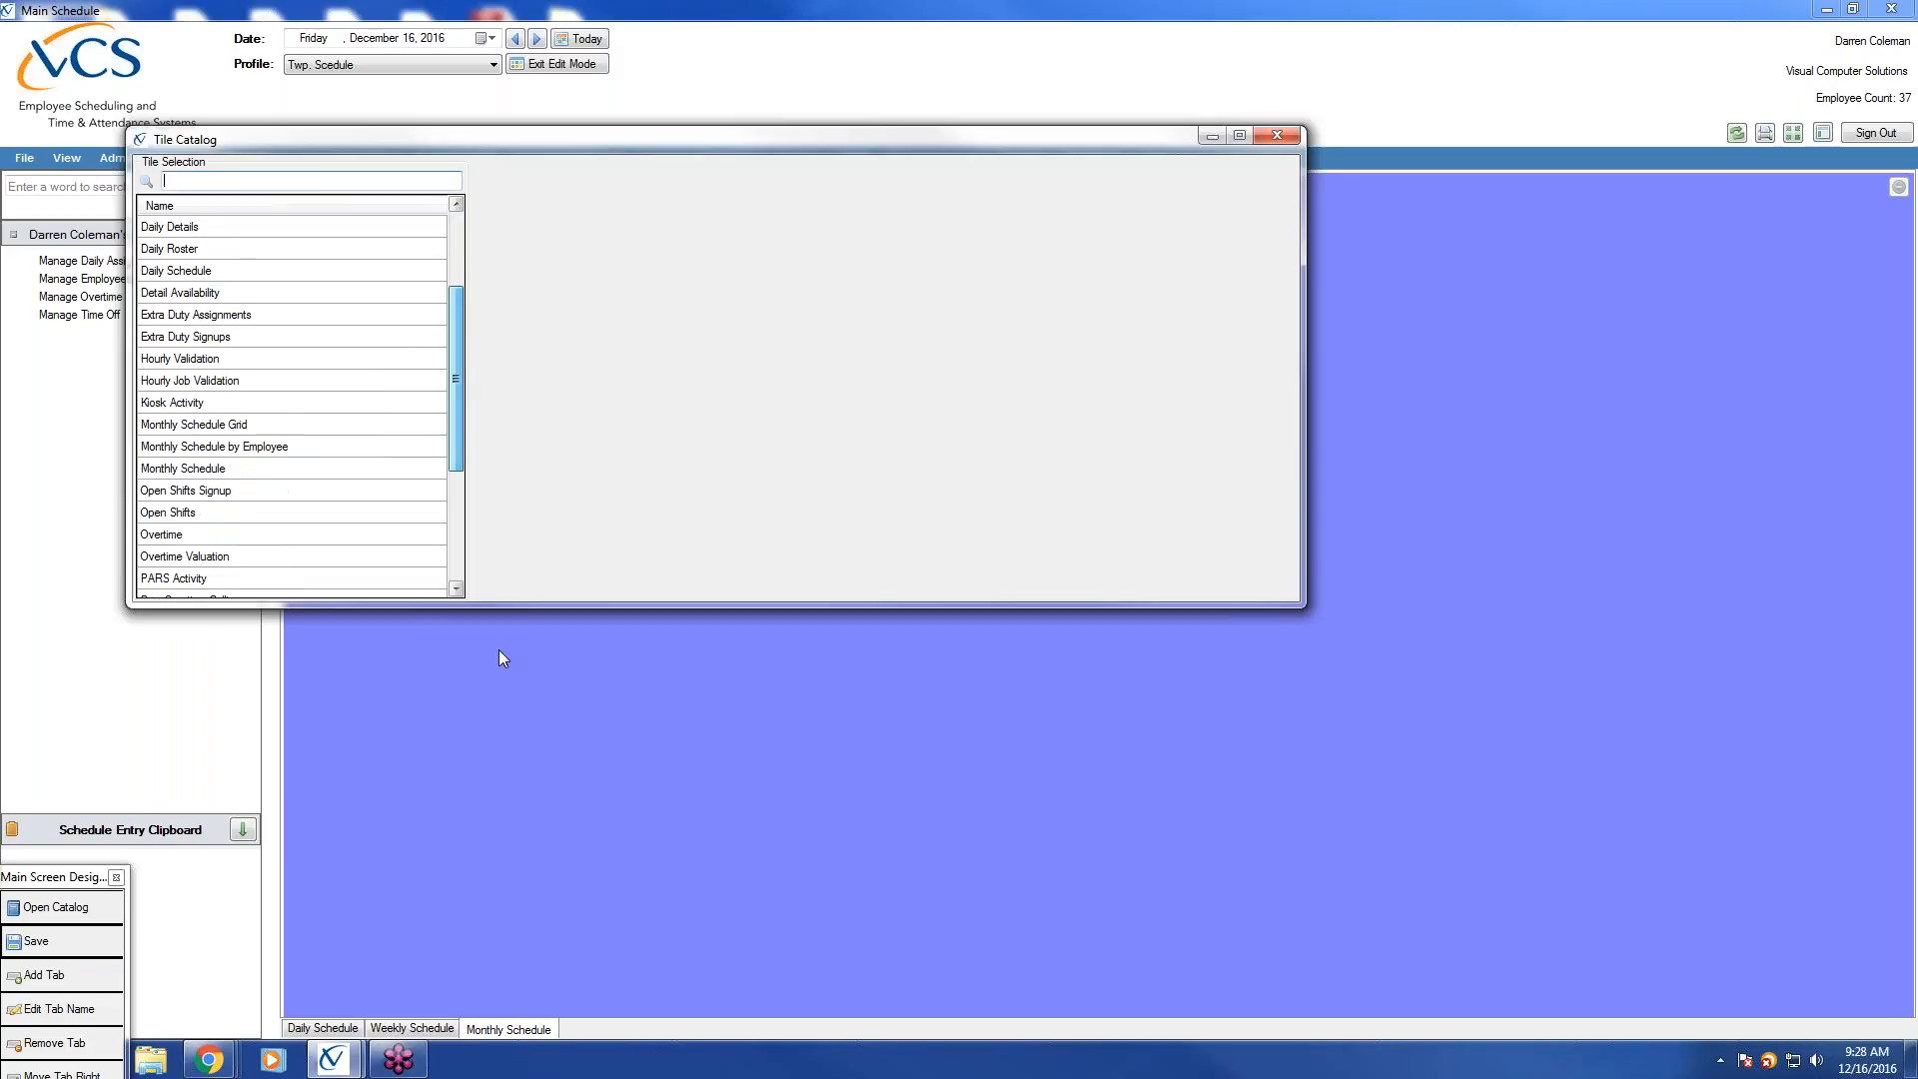
pyautogui.click(205, 427)
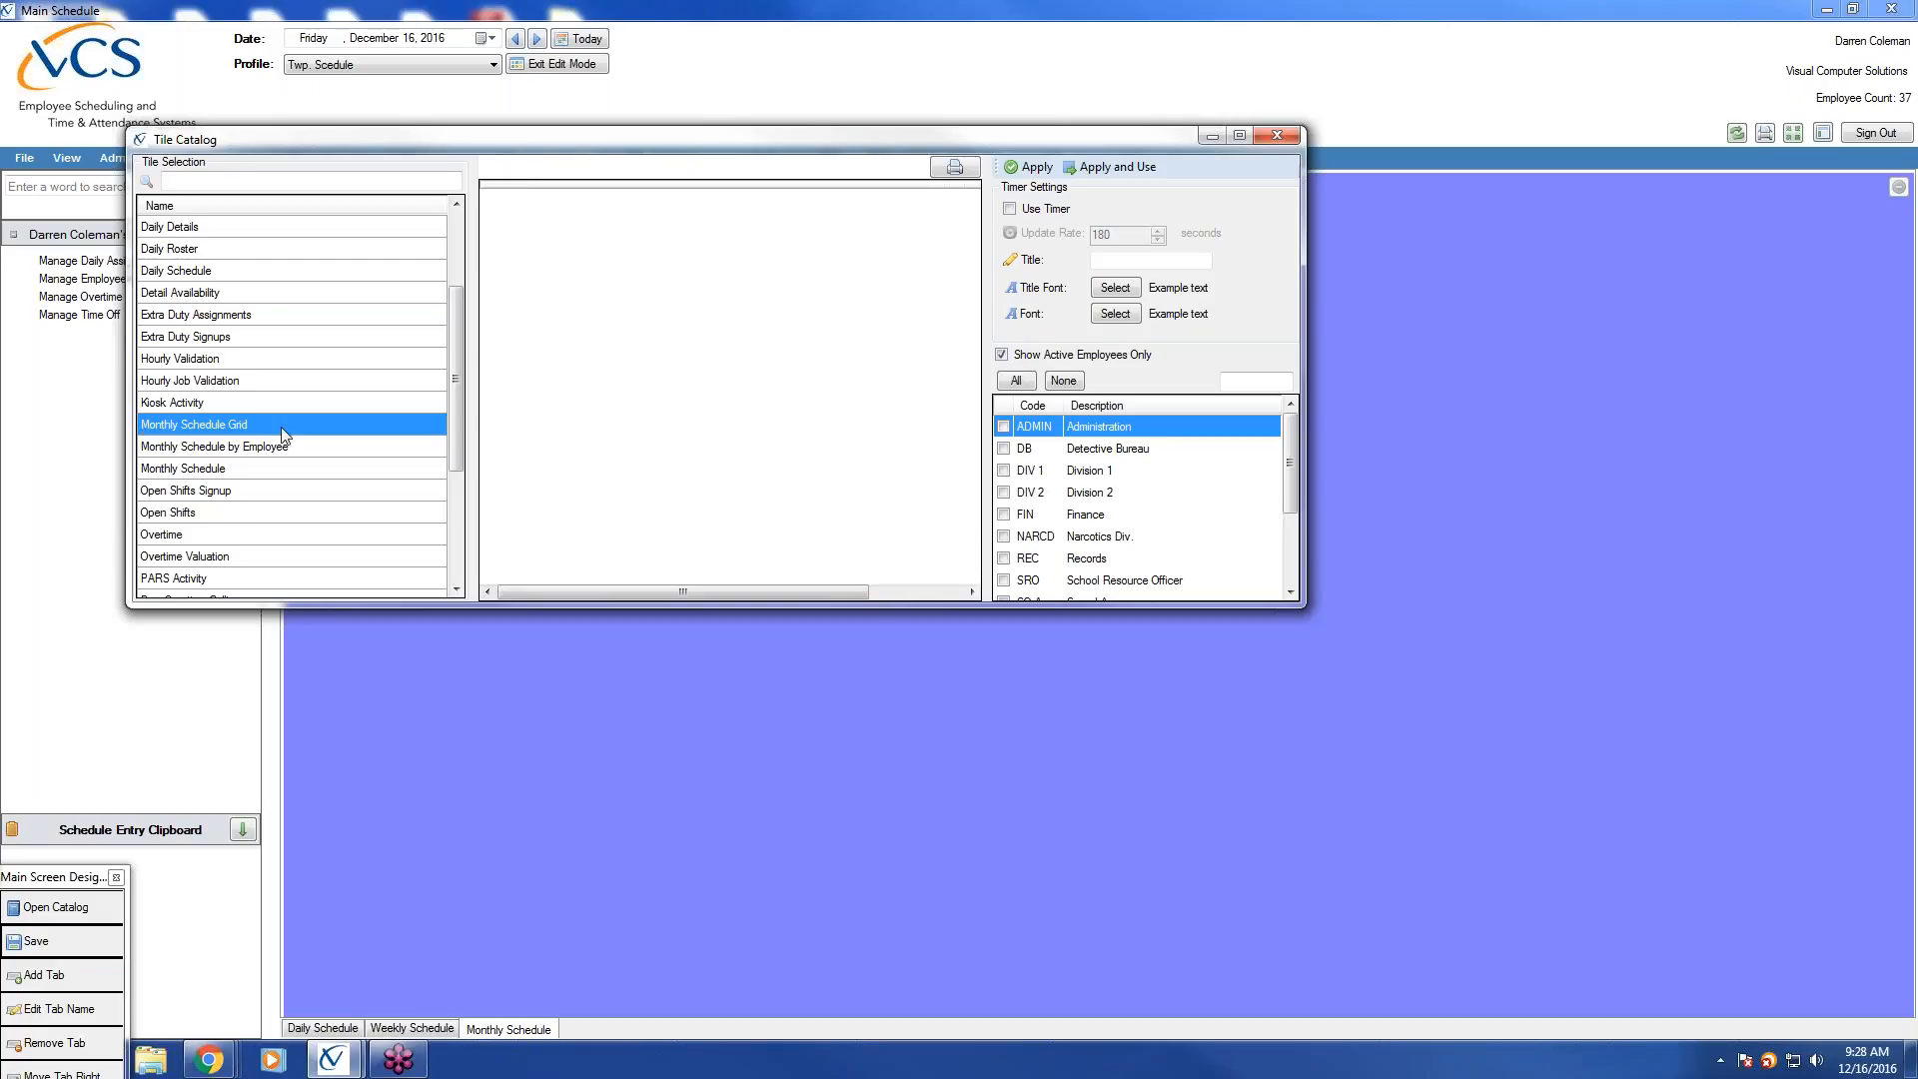
pyautogui.moveTo(933, 607); pyautogui.dragTo(924, 865)
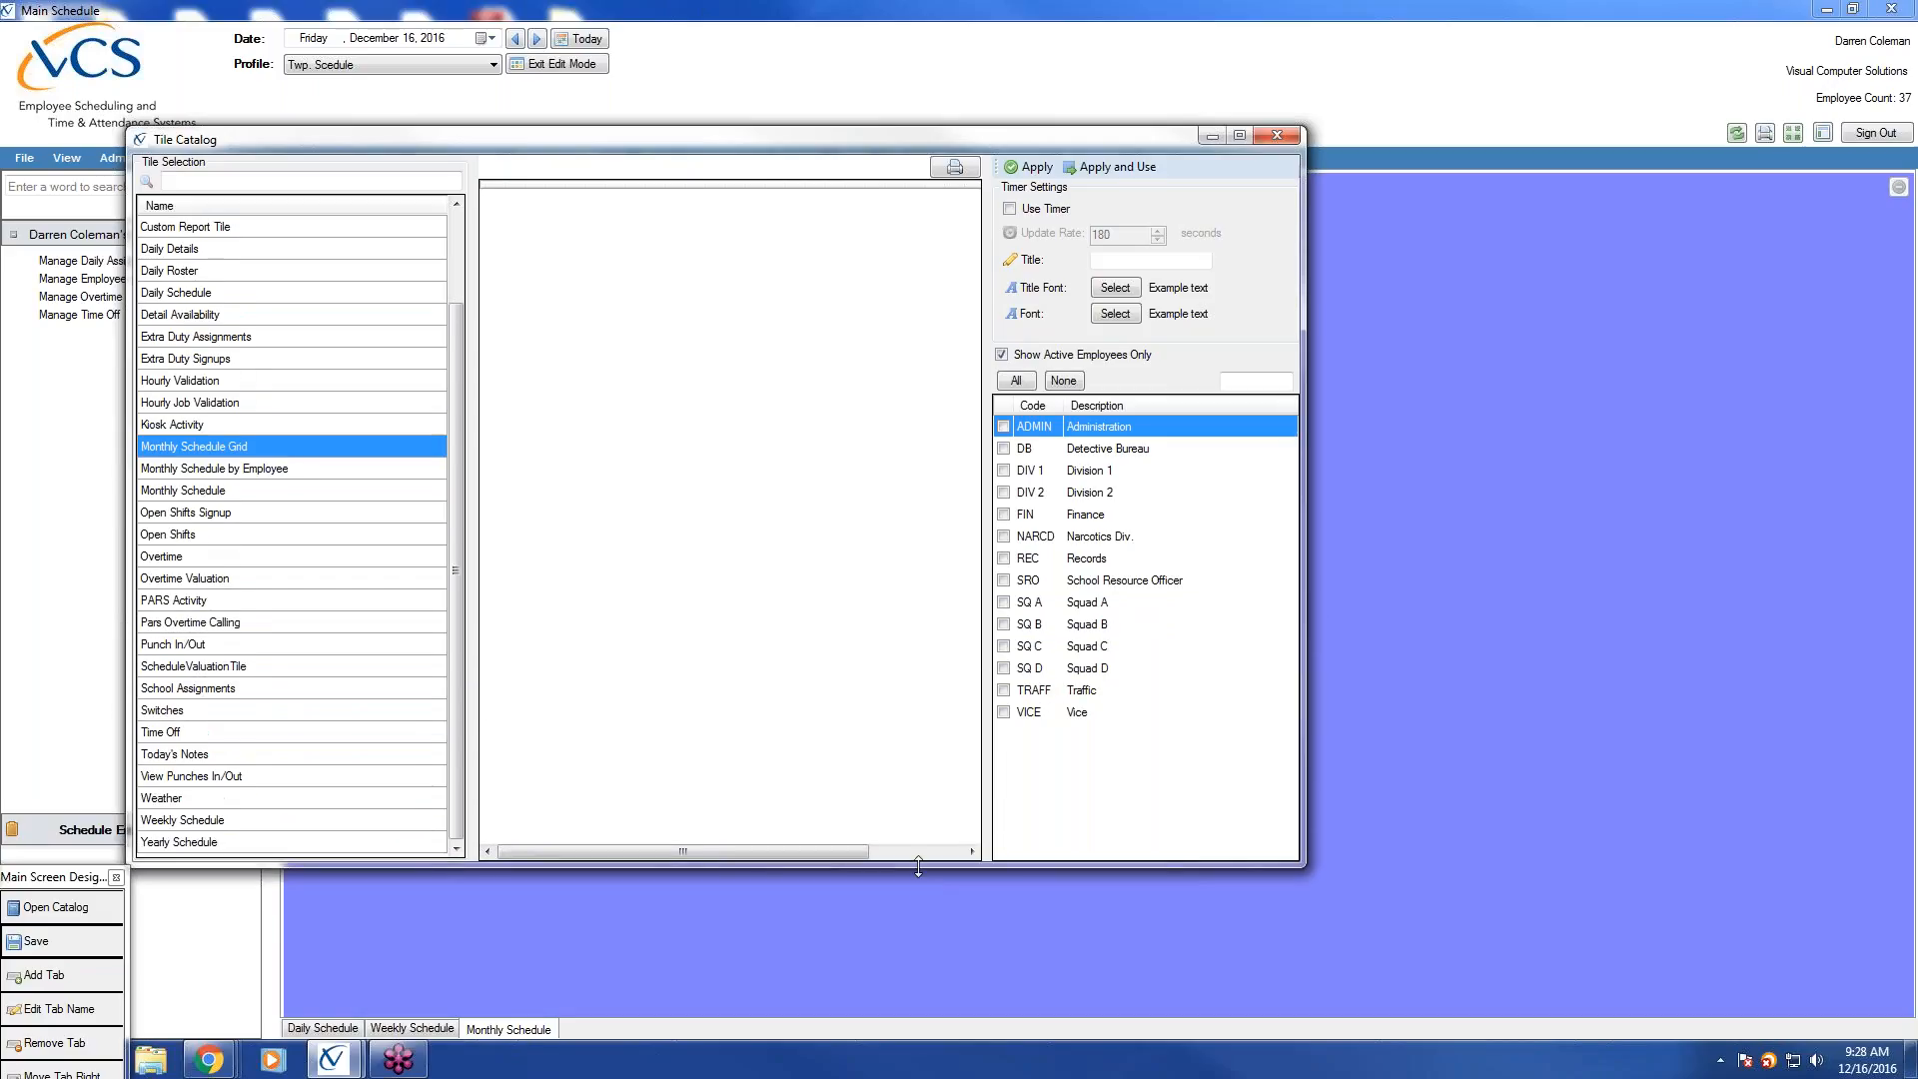
# Enable the Monthly Schedule Grid tile's timer, include all groups, and place it on the Monthly Schedule tab.
pyautogui.click(1037, 211)
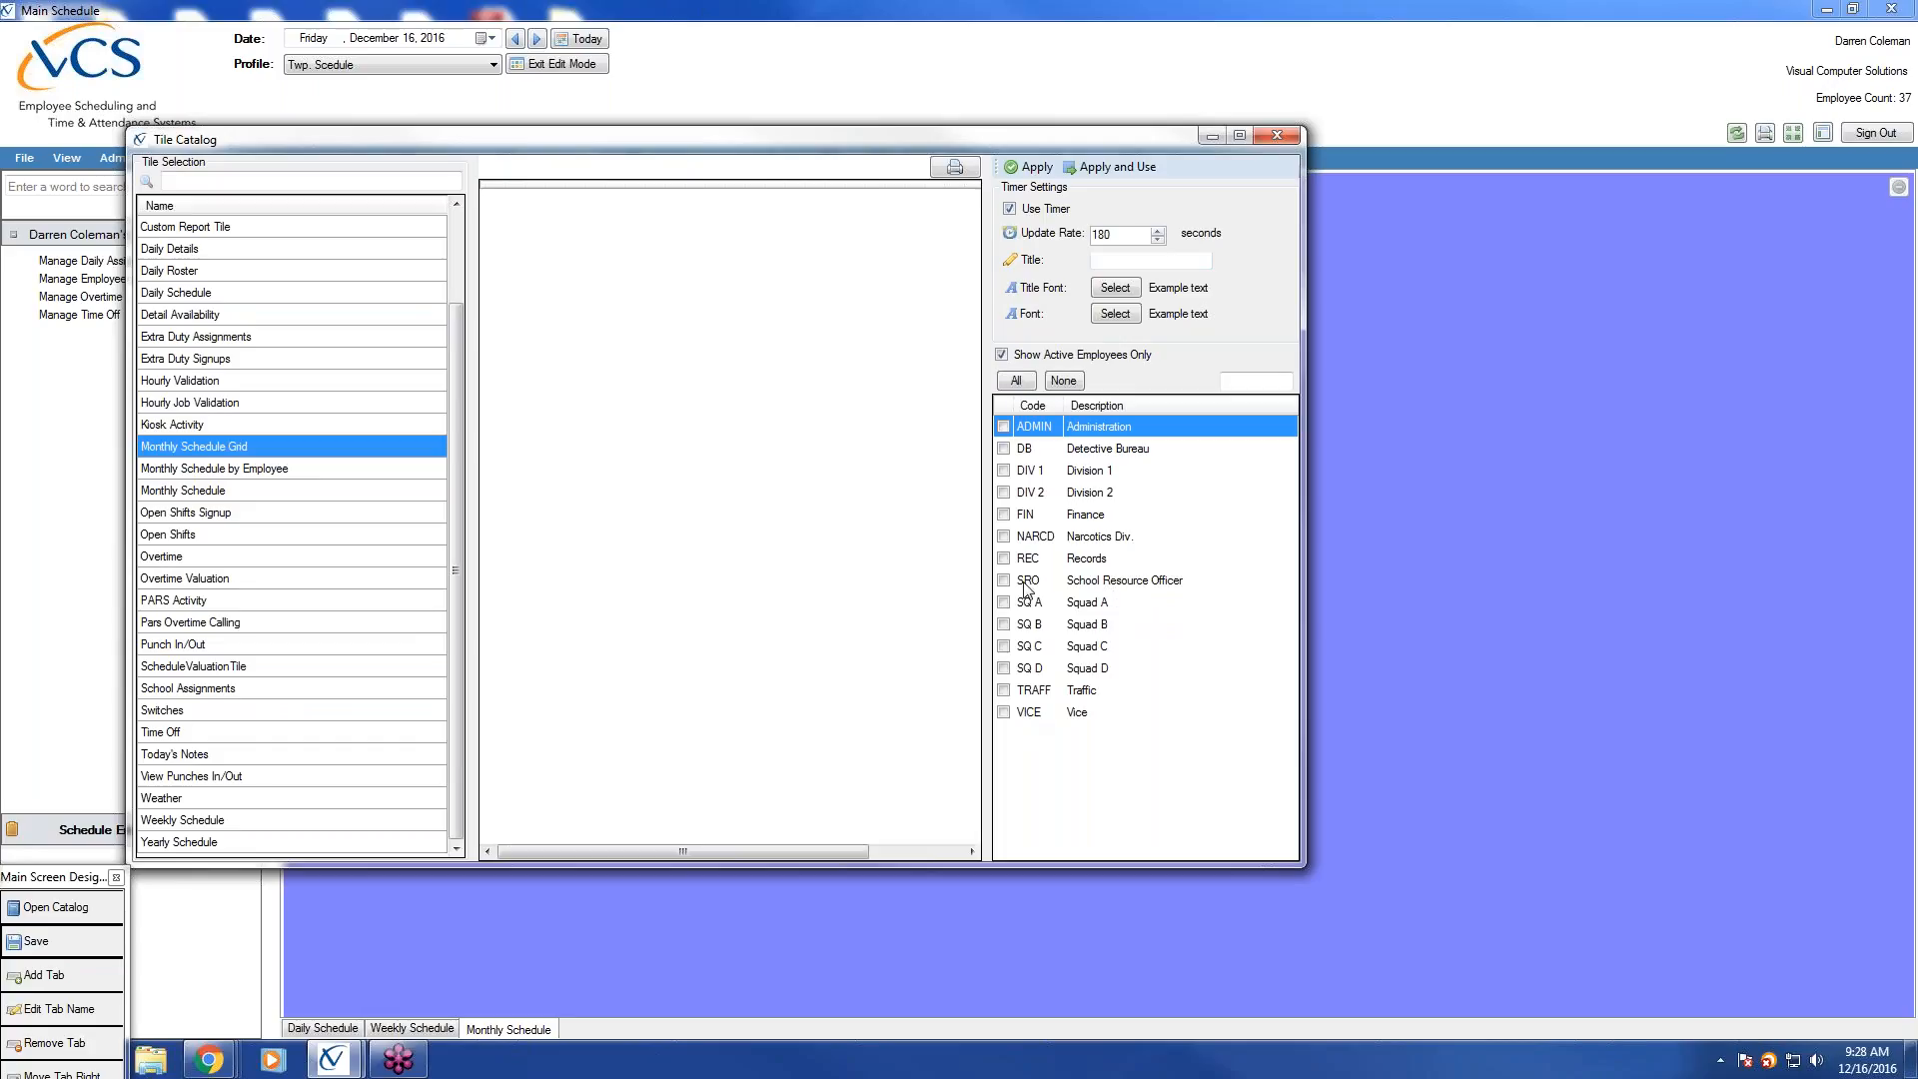
pyautogui.click(1016, 380)
pyautogui.click(1116, 168)
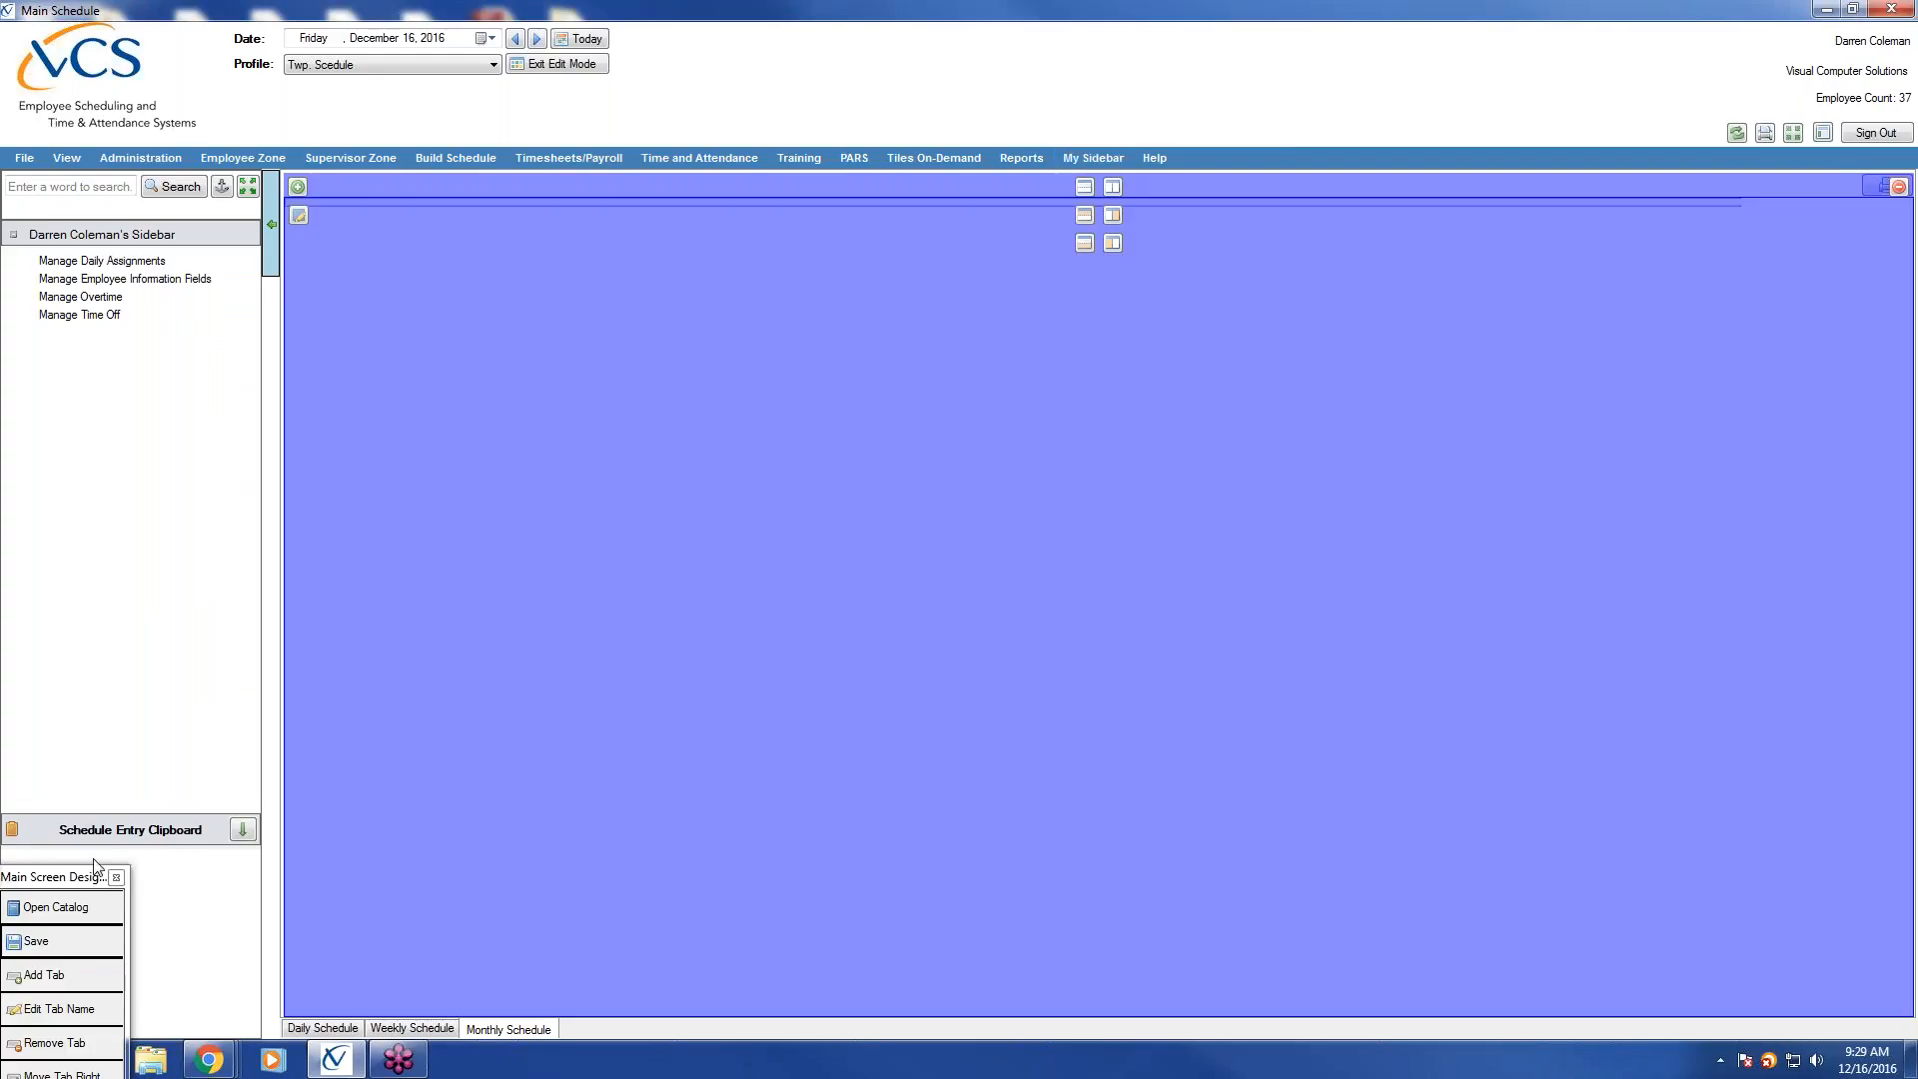
# Return to the Daily Schedule tab and examine the available catalog tiles from Bid Shift List down to Daily Schedule.
pyautogui.moveTo(92, 876); pyautogui.dragTo(146, 357)
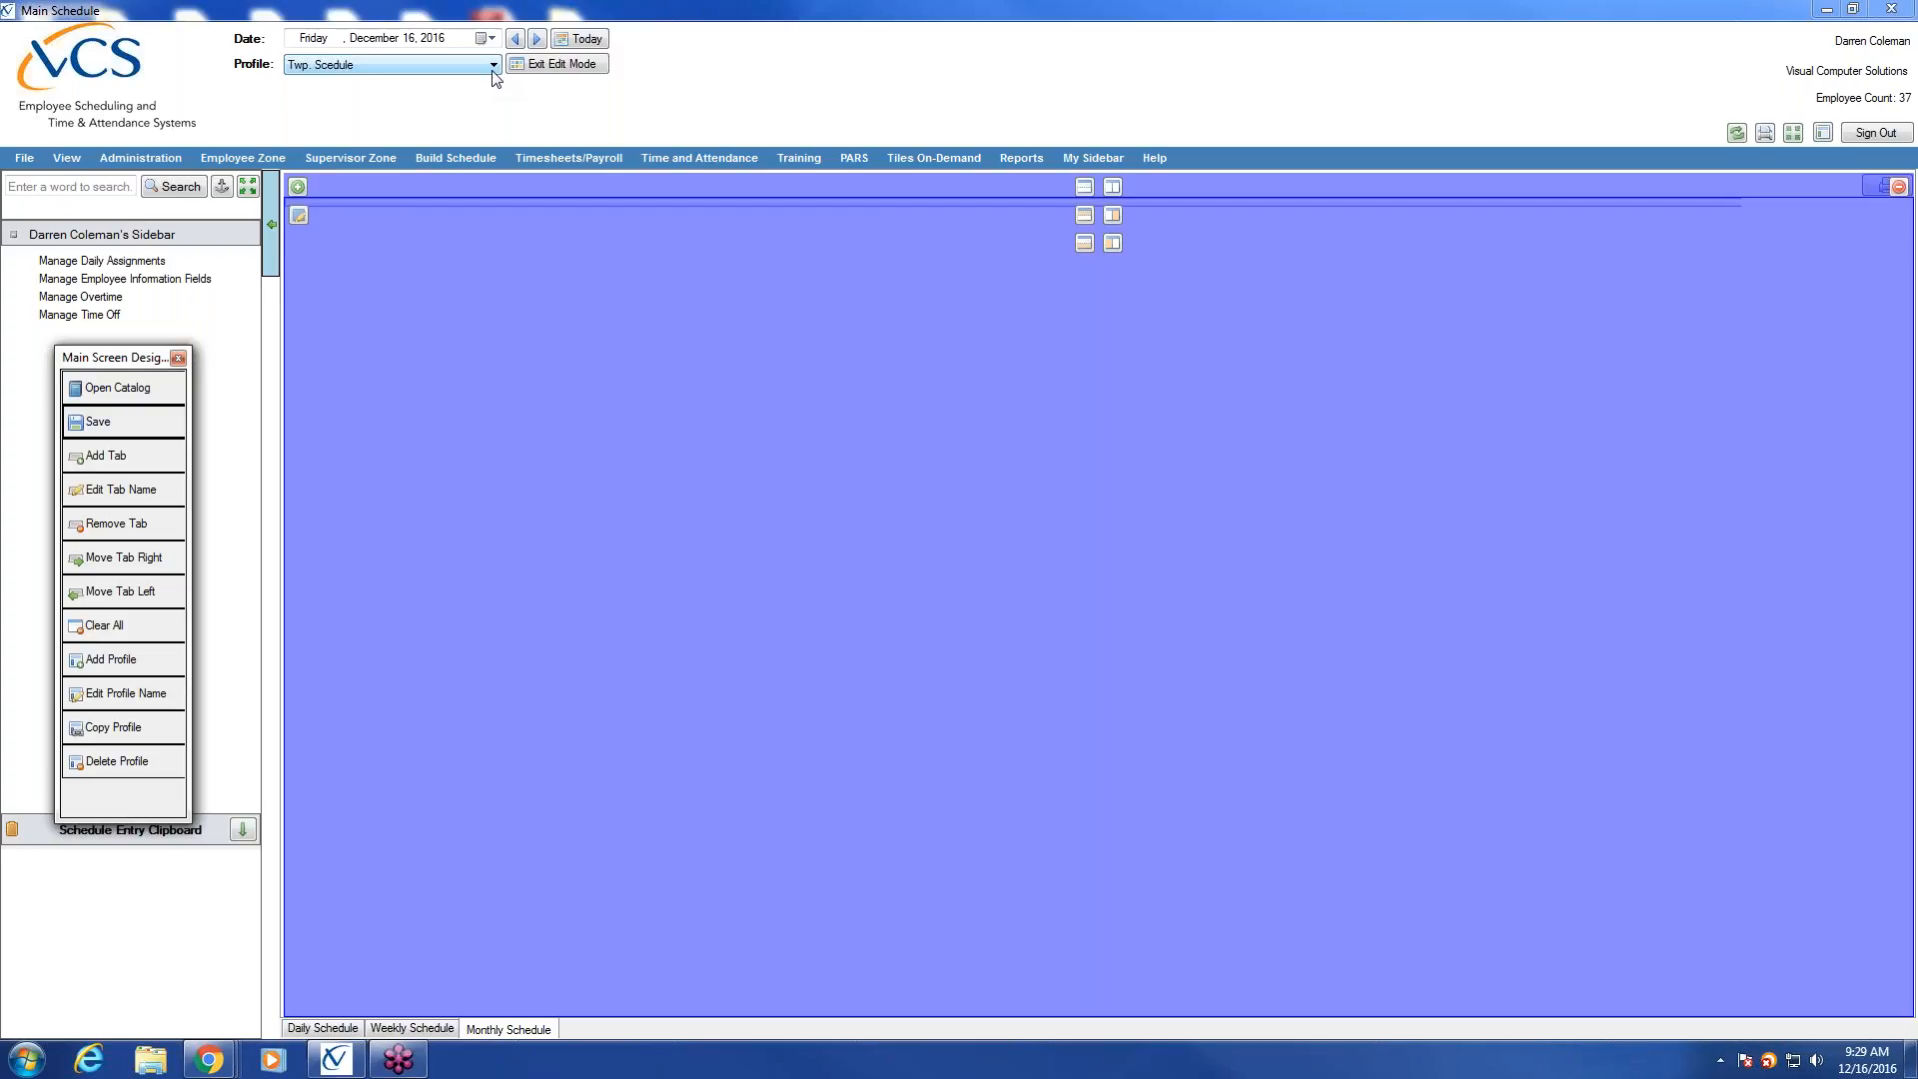
pyautogui.click(323, 1028)
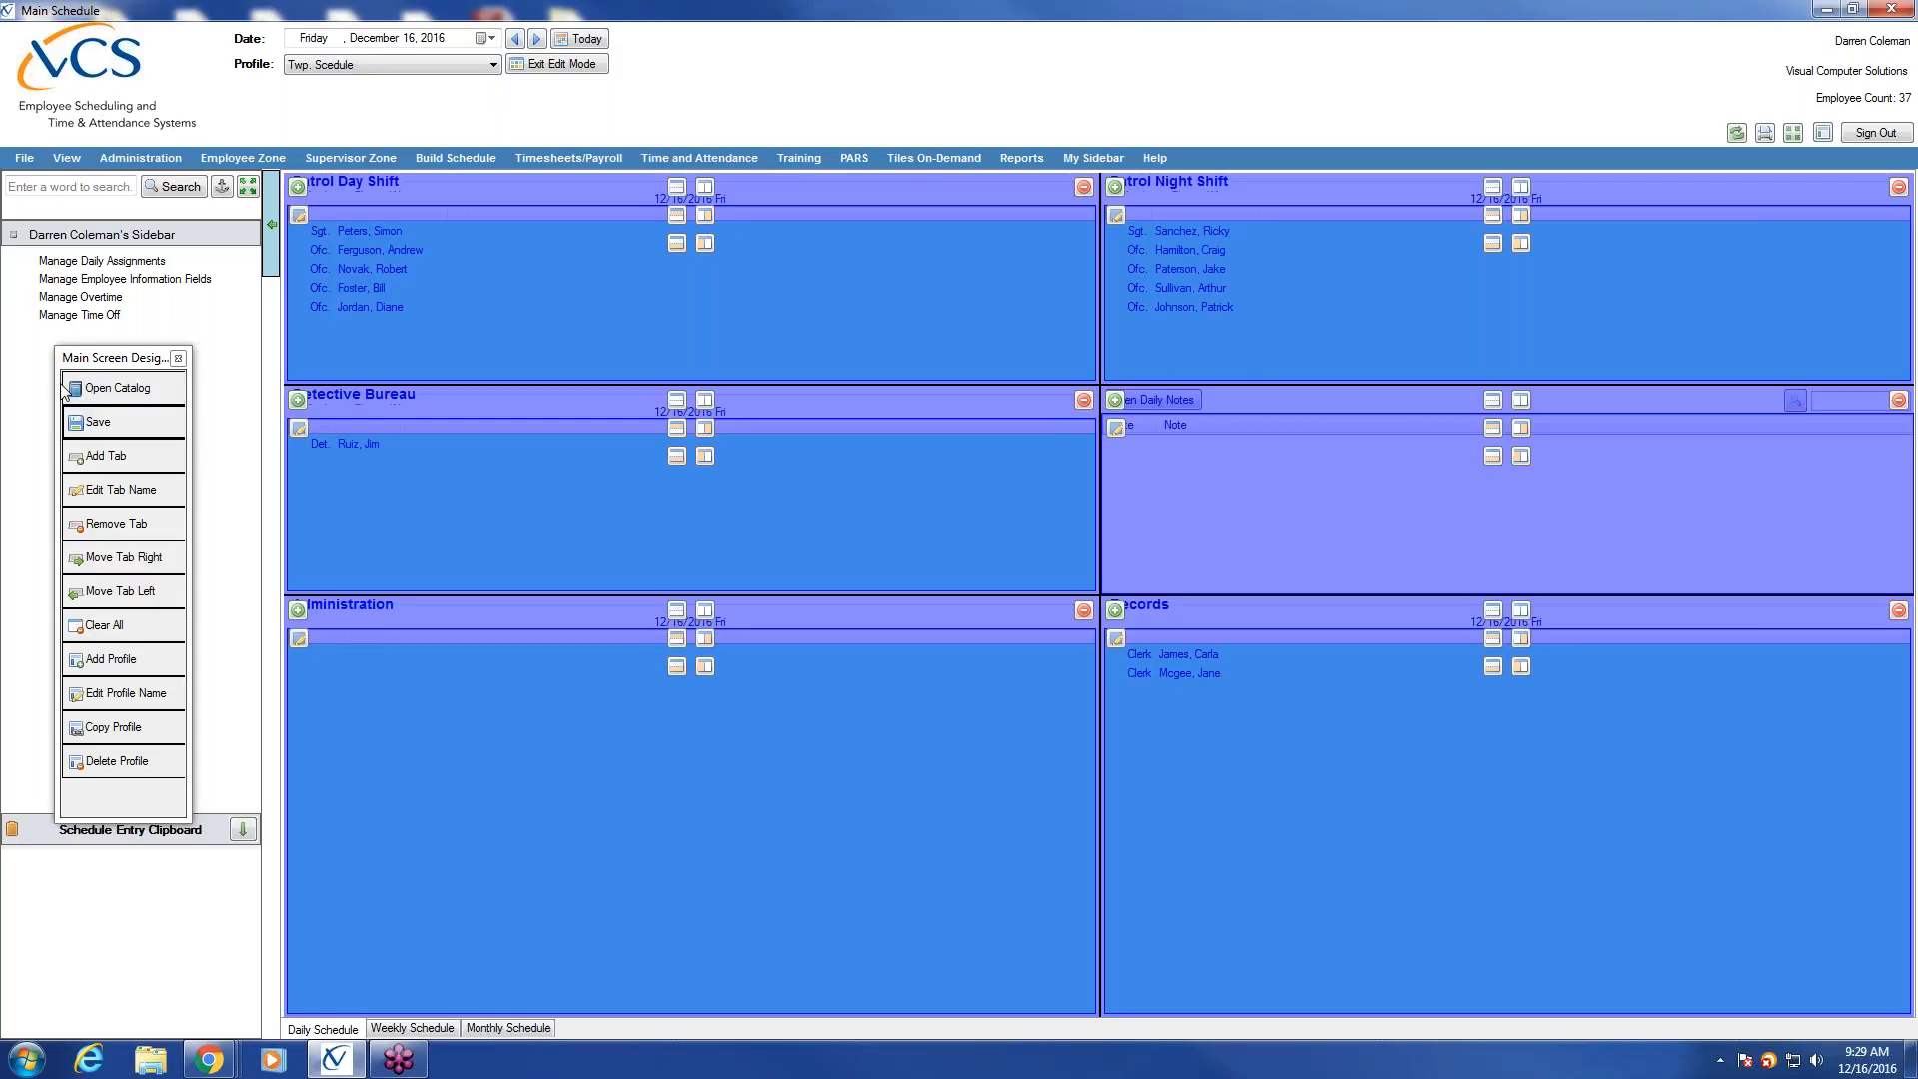
pyautogui.click(124, 390)
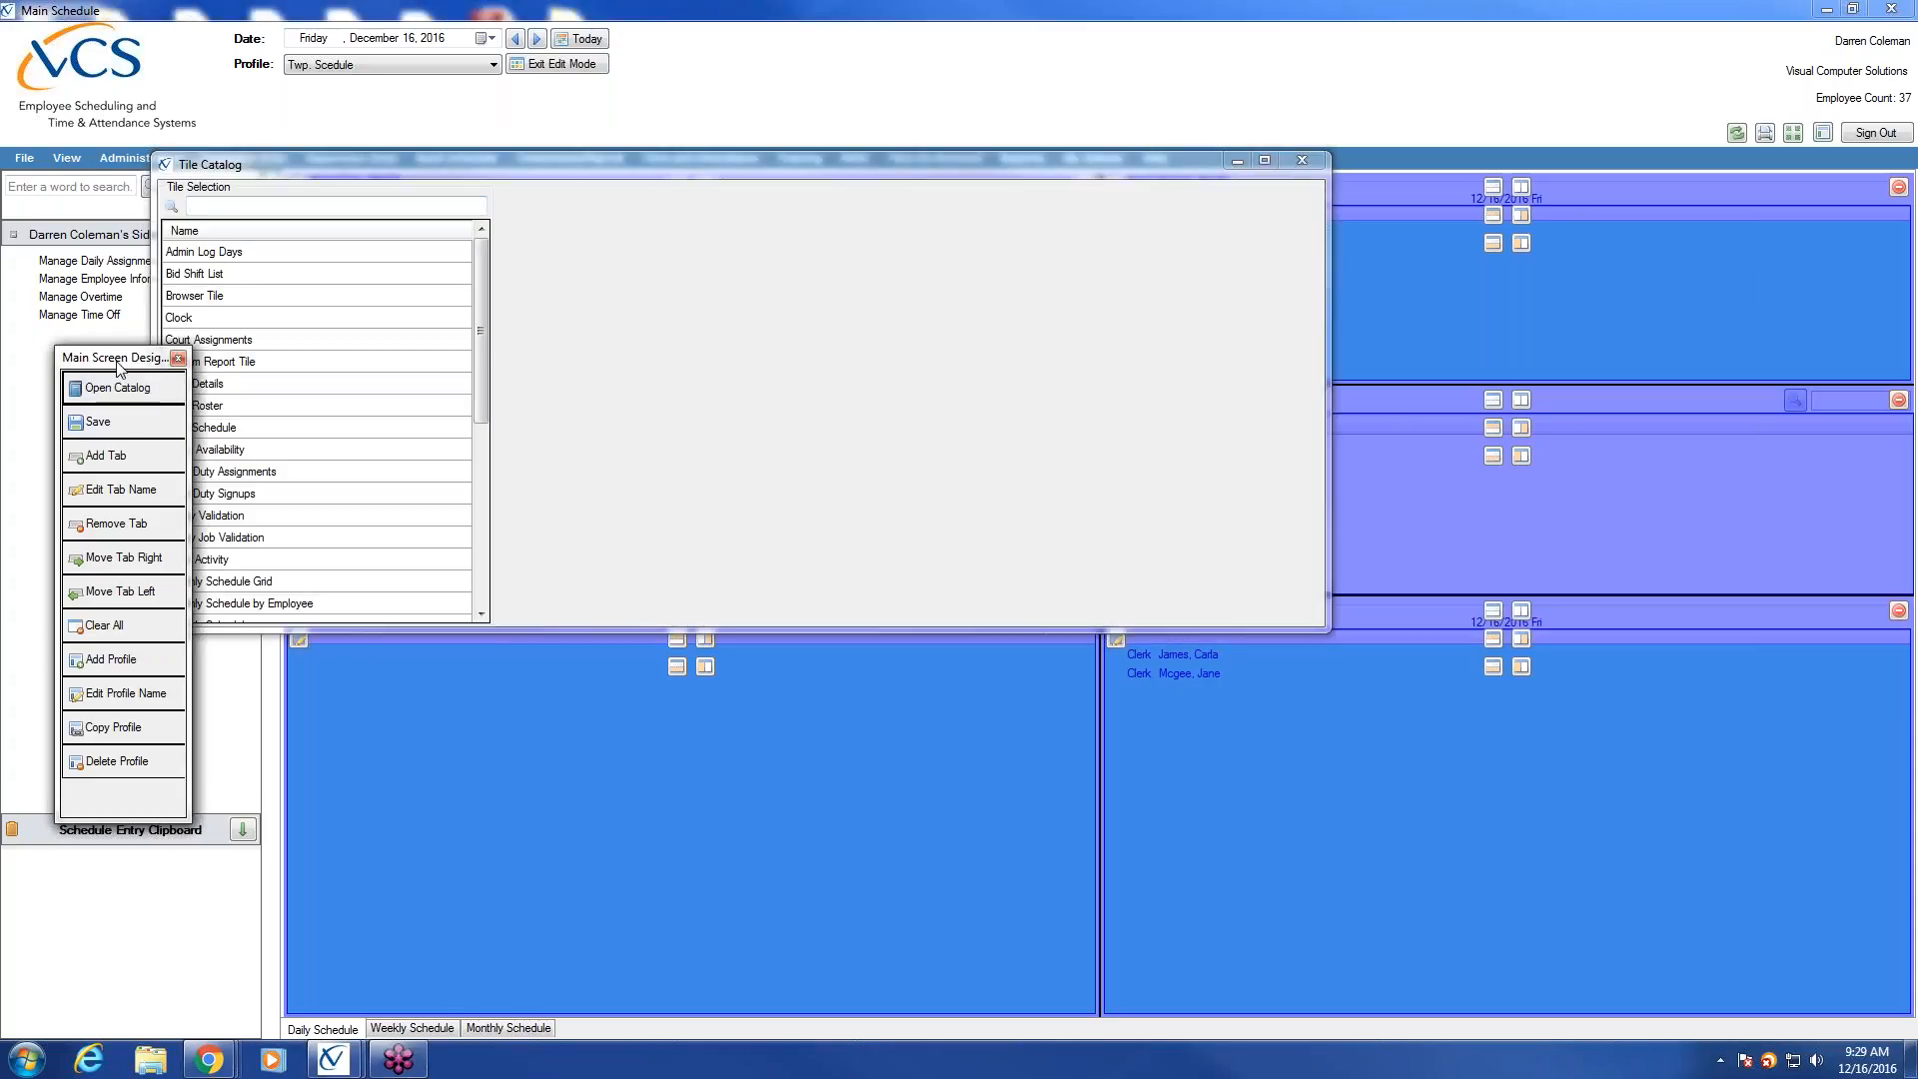
pyautogui.moveTo(110, 358); pyautogui.dragTo(21, 520)
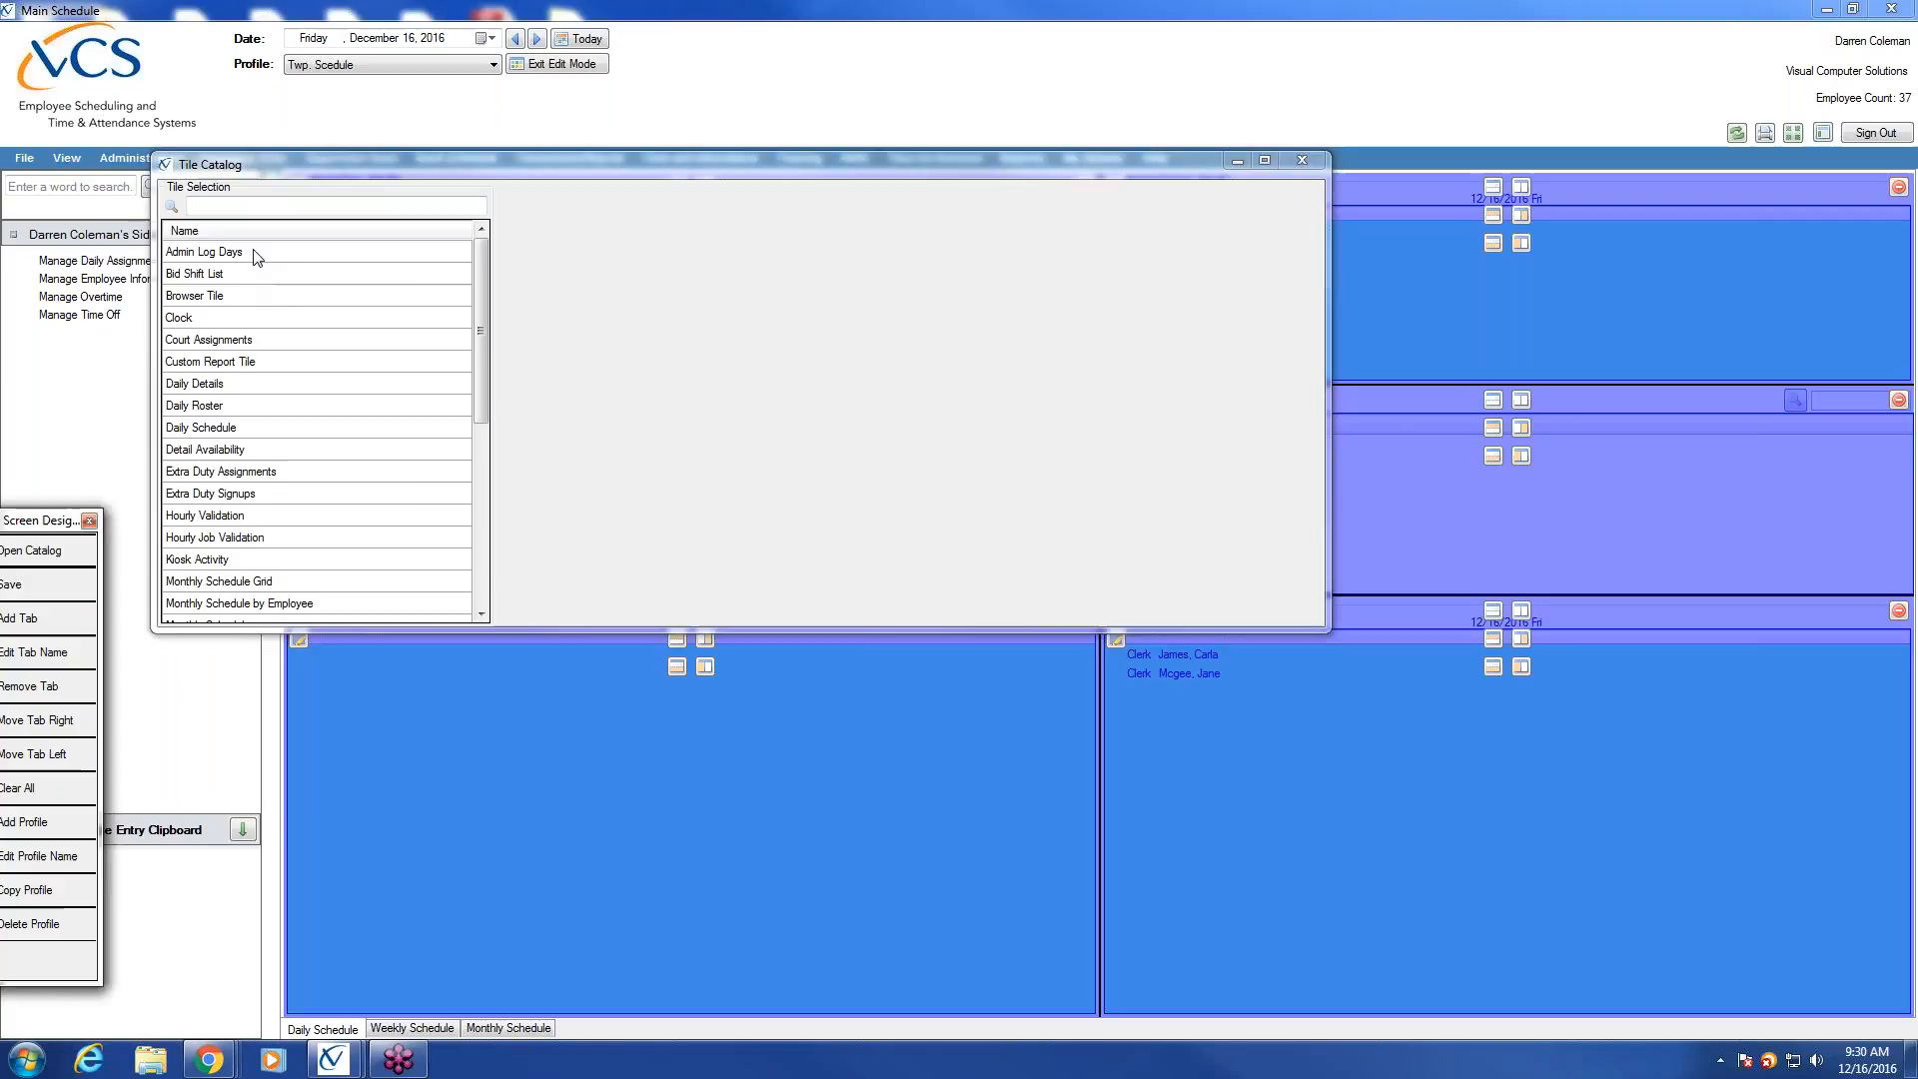
pyautogui.click(257, 276)
pyautogui.press('Down')
pyautogui.press('Down')
pyautogui.press('Down')
pyautogui.press('Down')
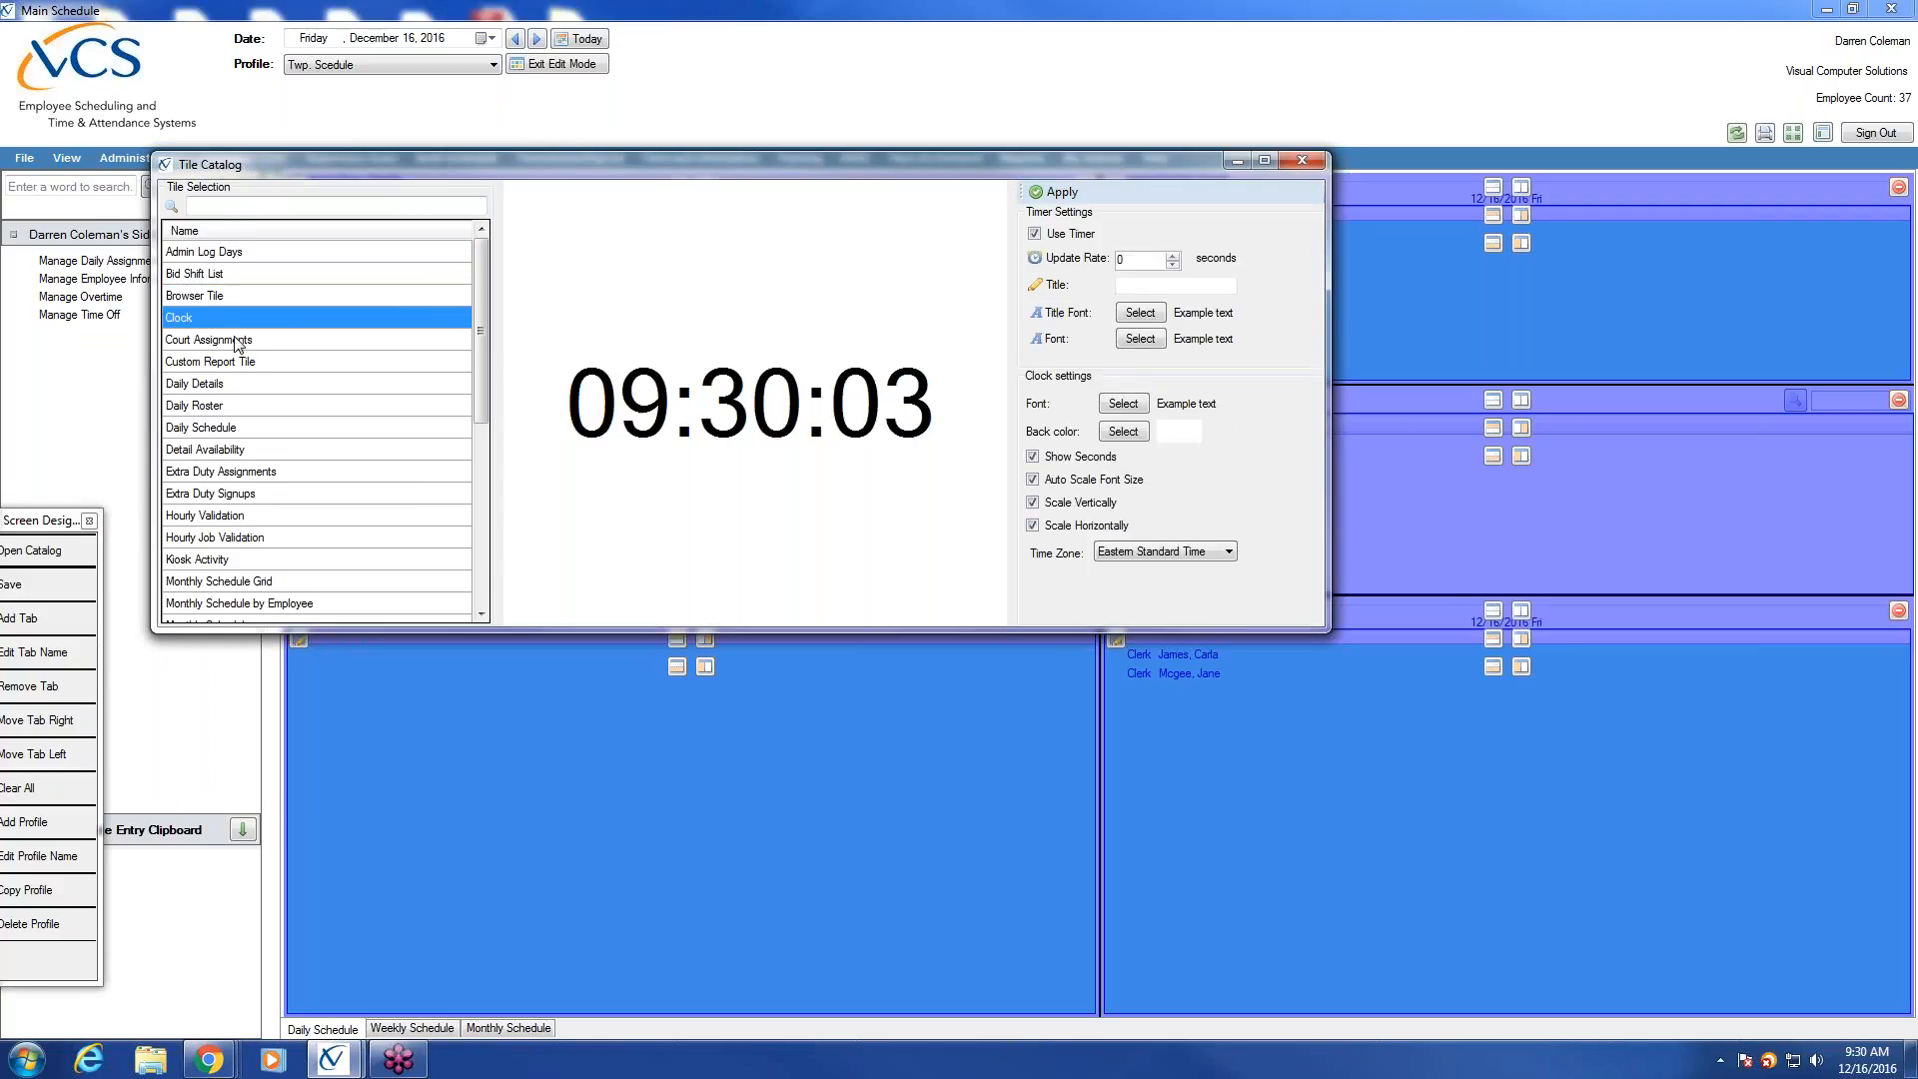
pyautogui.press('Down')
pyautogui.press('Down')
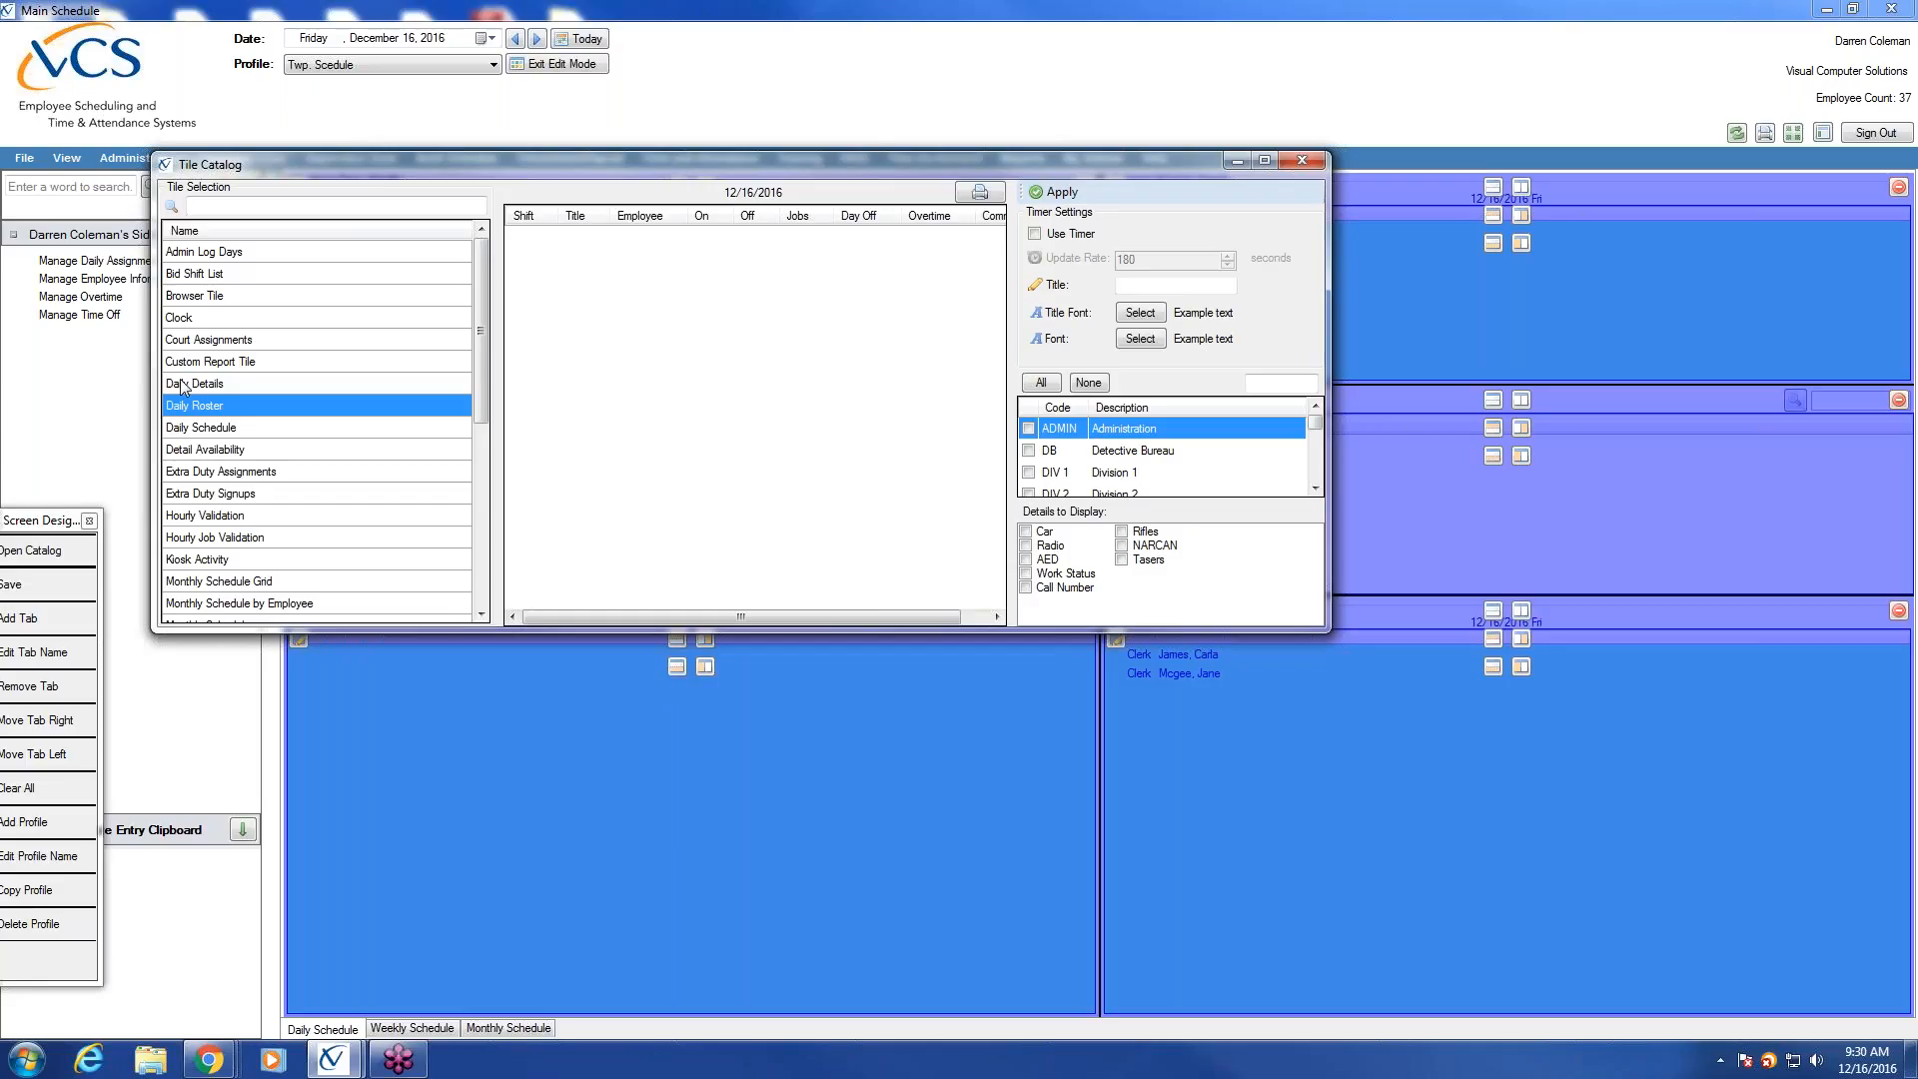
pyautogui.click(182, 427)
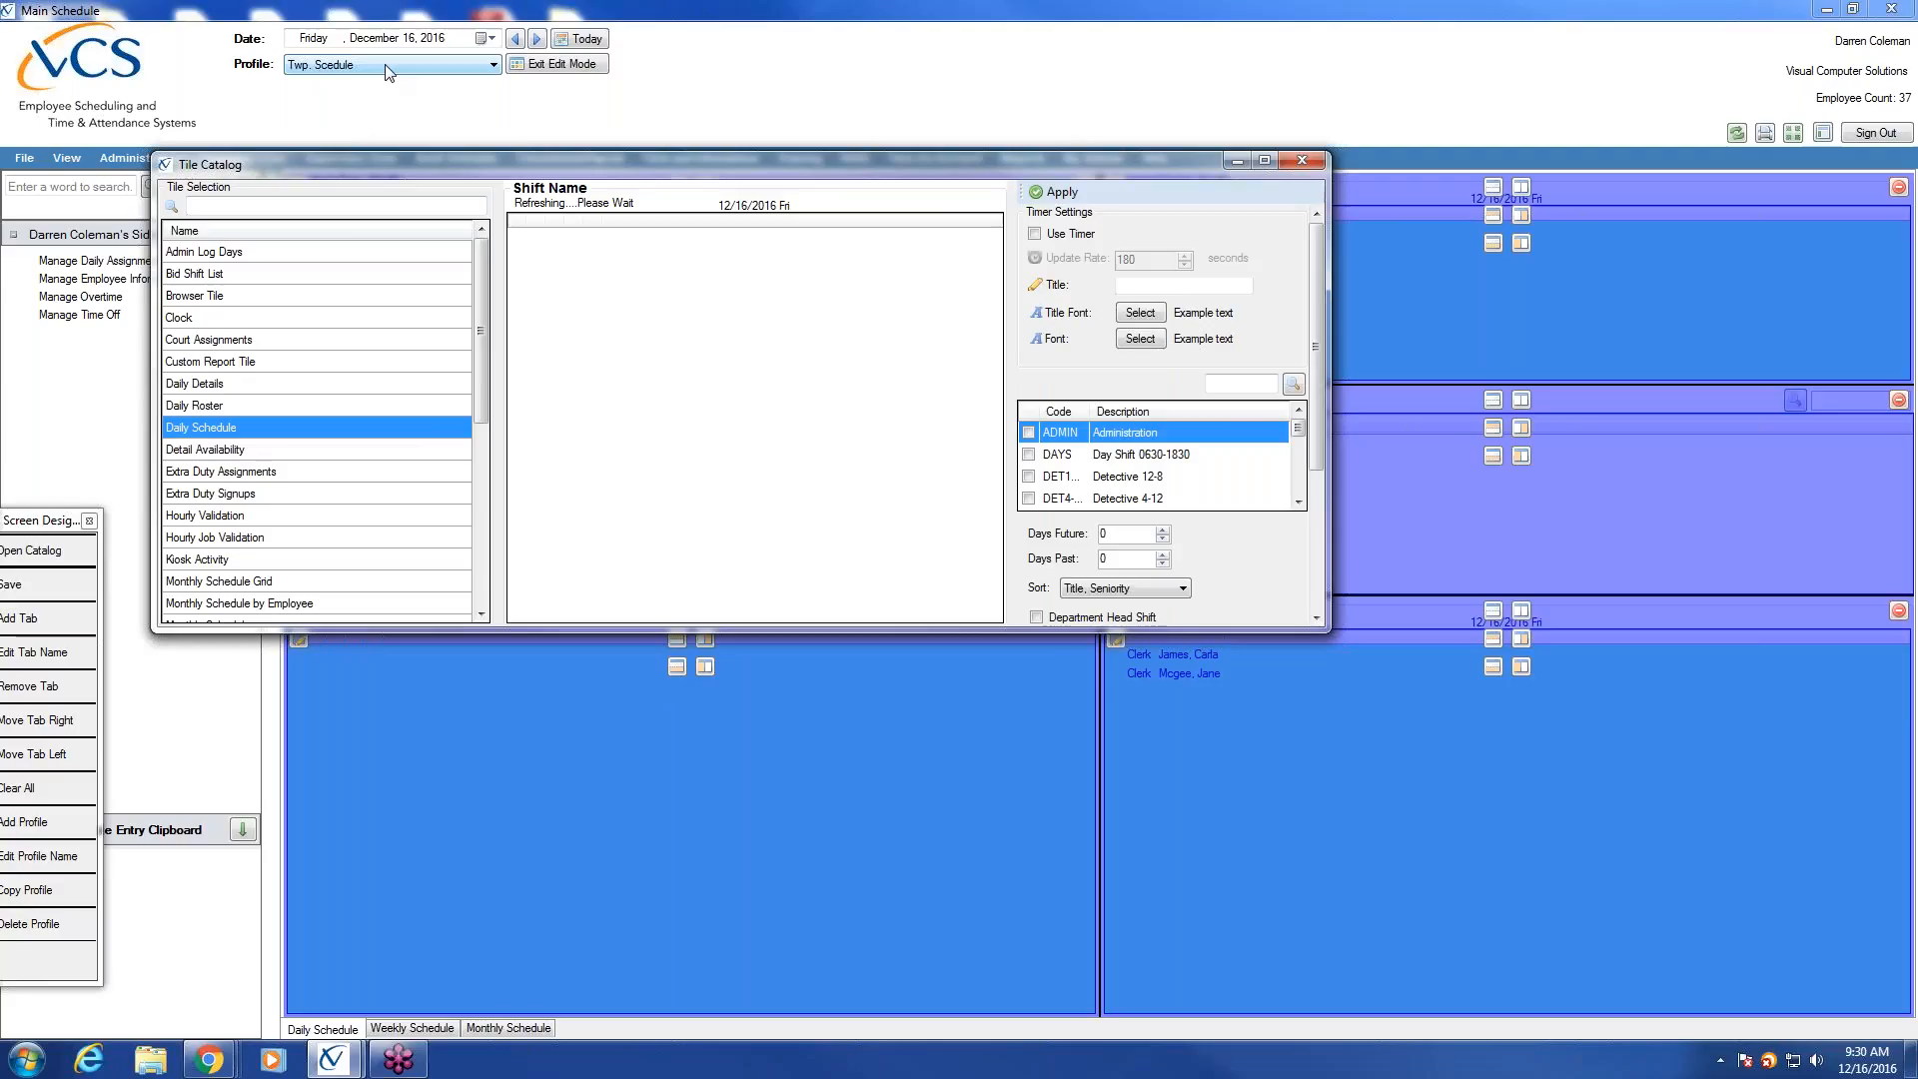
pyautogui.click(1308, 159)
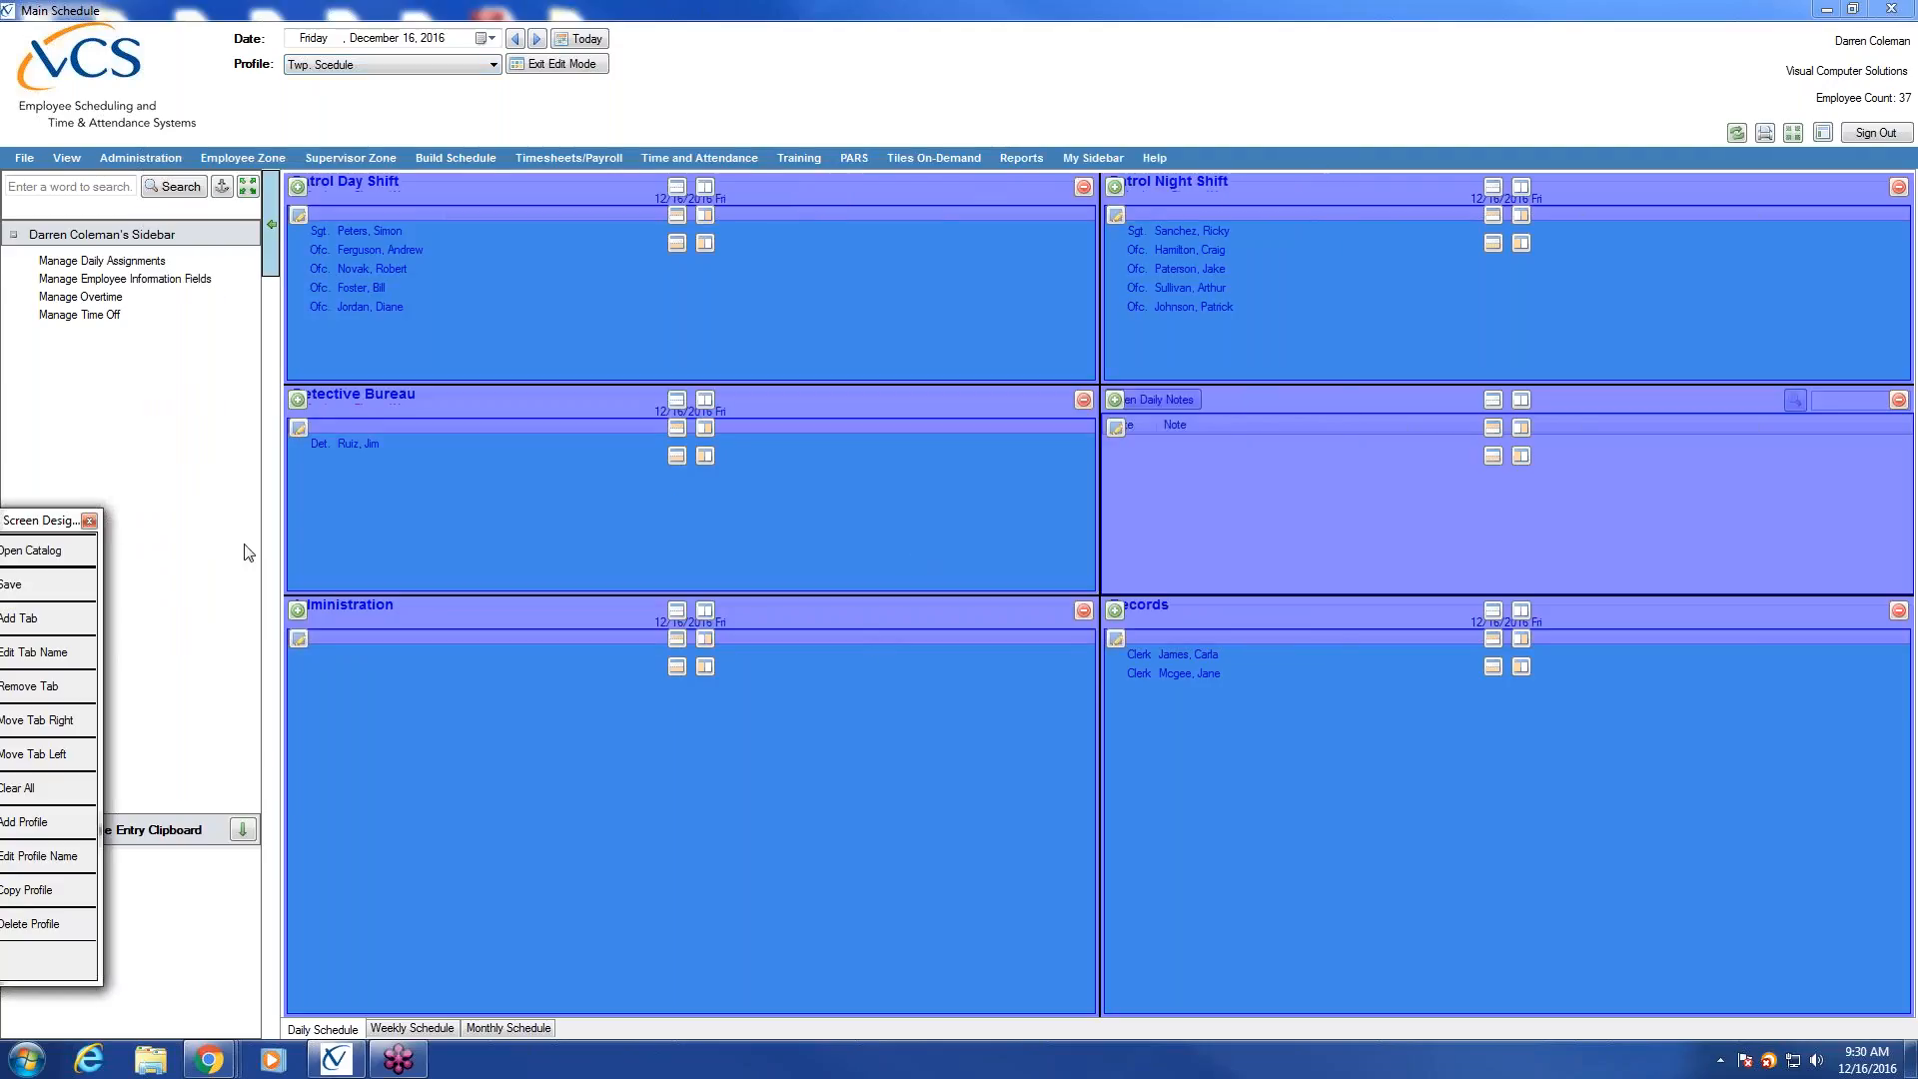
# Save the dashboard profile and exit edit mode.
pyautogui.moveTo(48, 523); pyautogui.dragTo(238, 414)
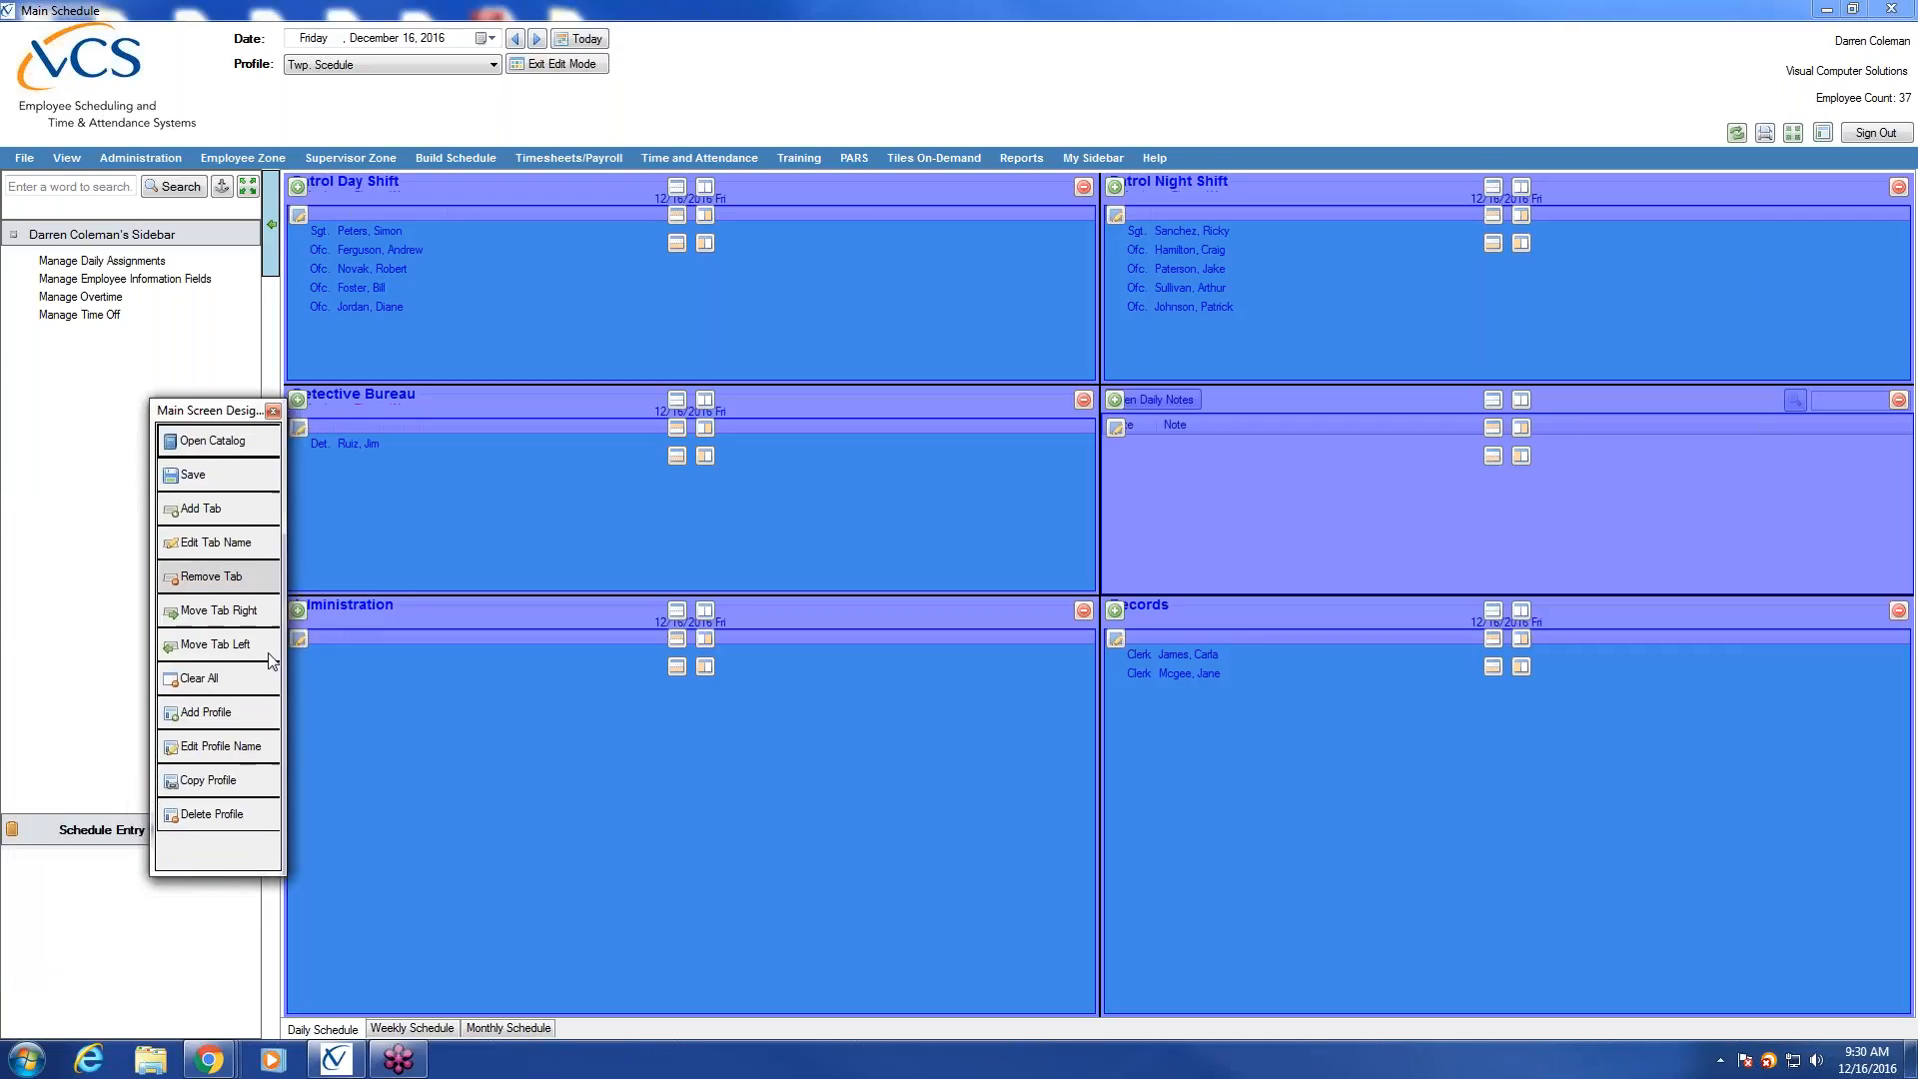
pyautogui.click(222, 472)
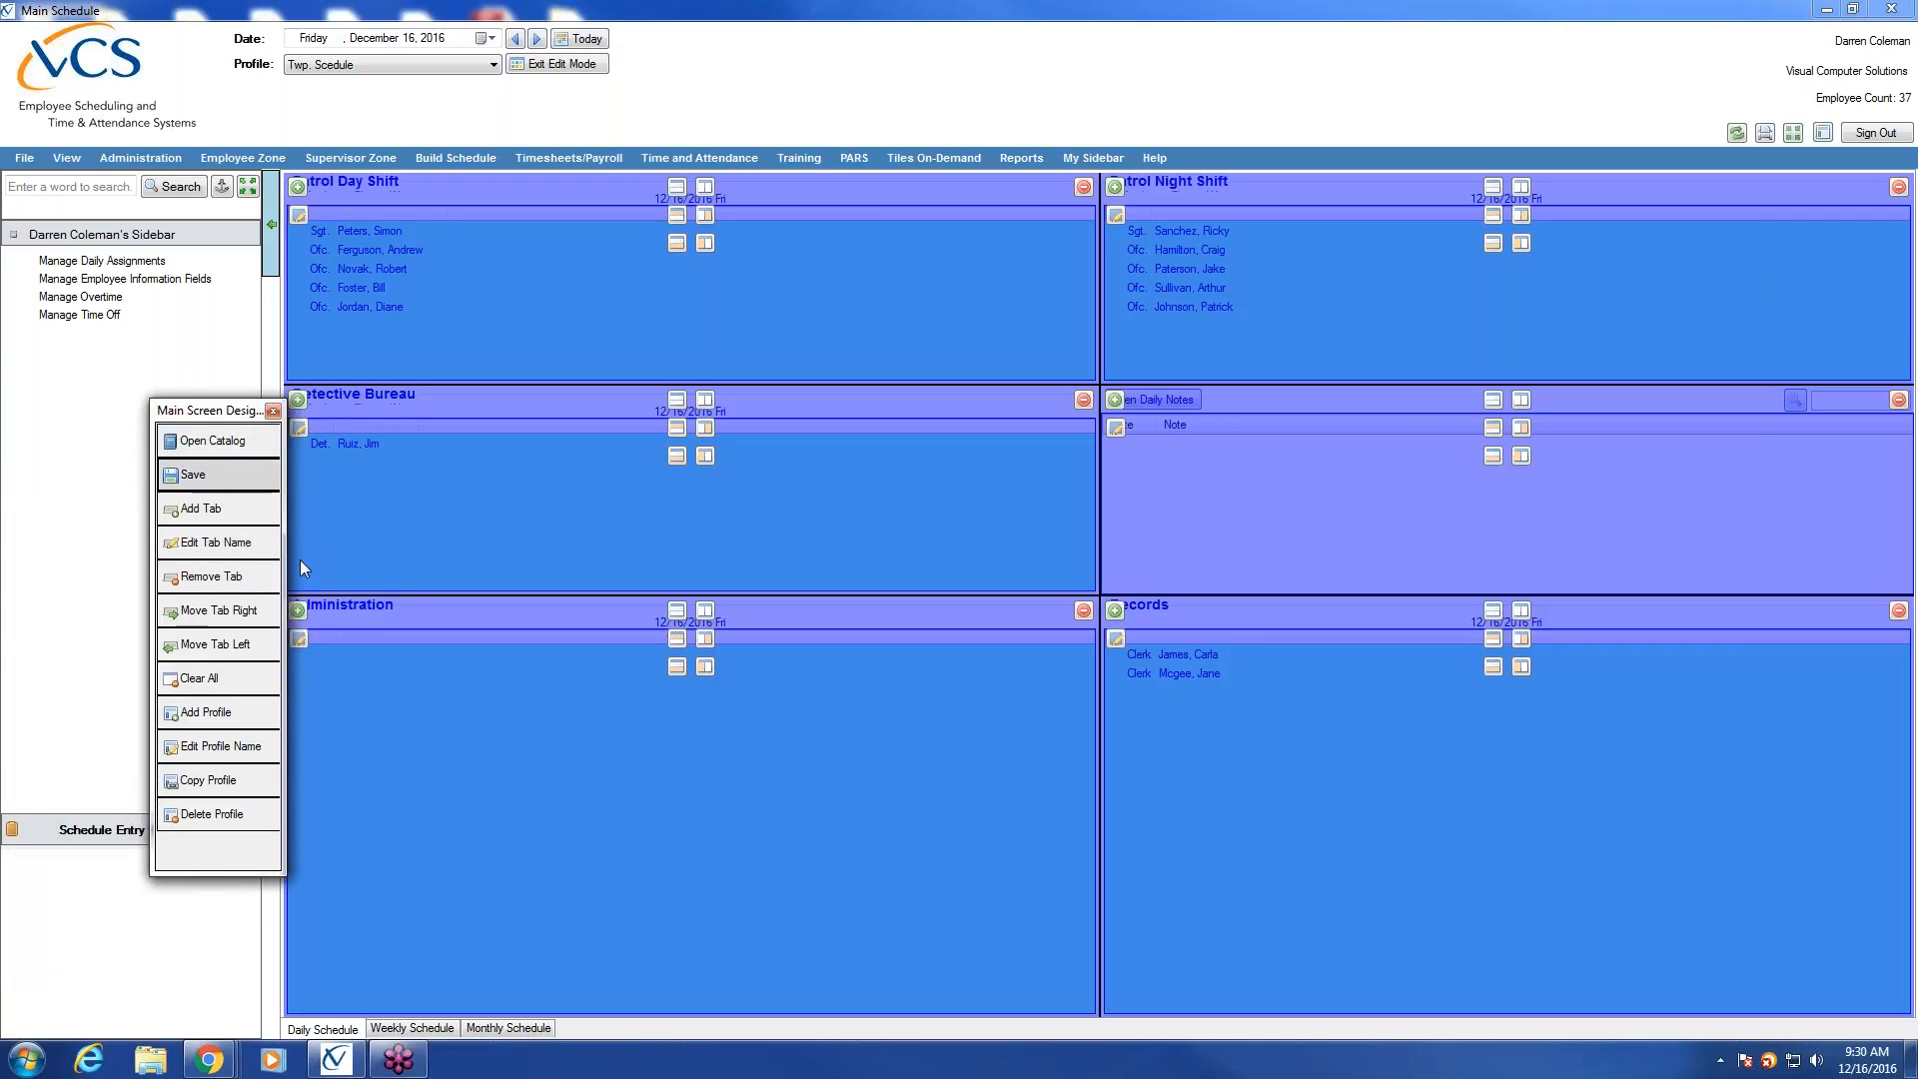
pyautogui.click(574, 69)
pyautogui.click(576, 70)
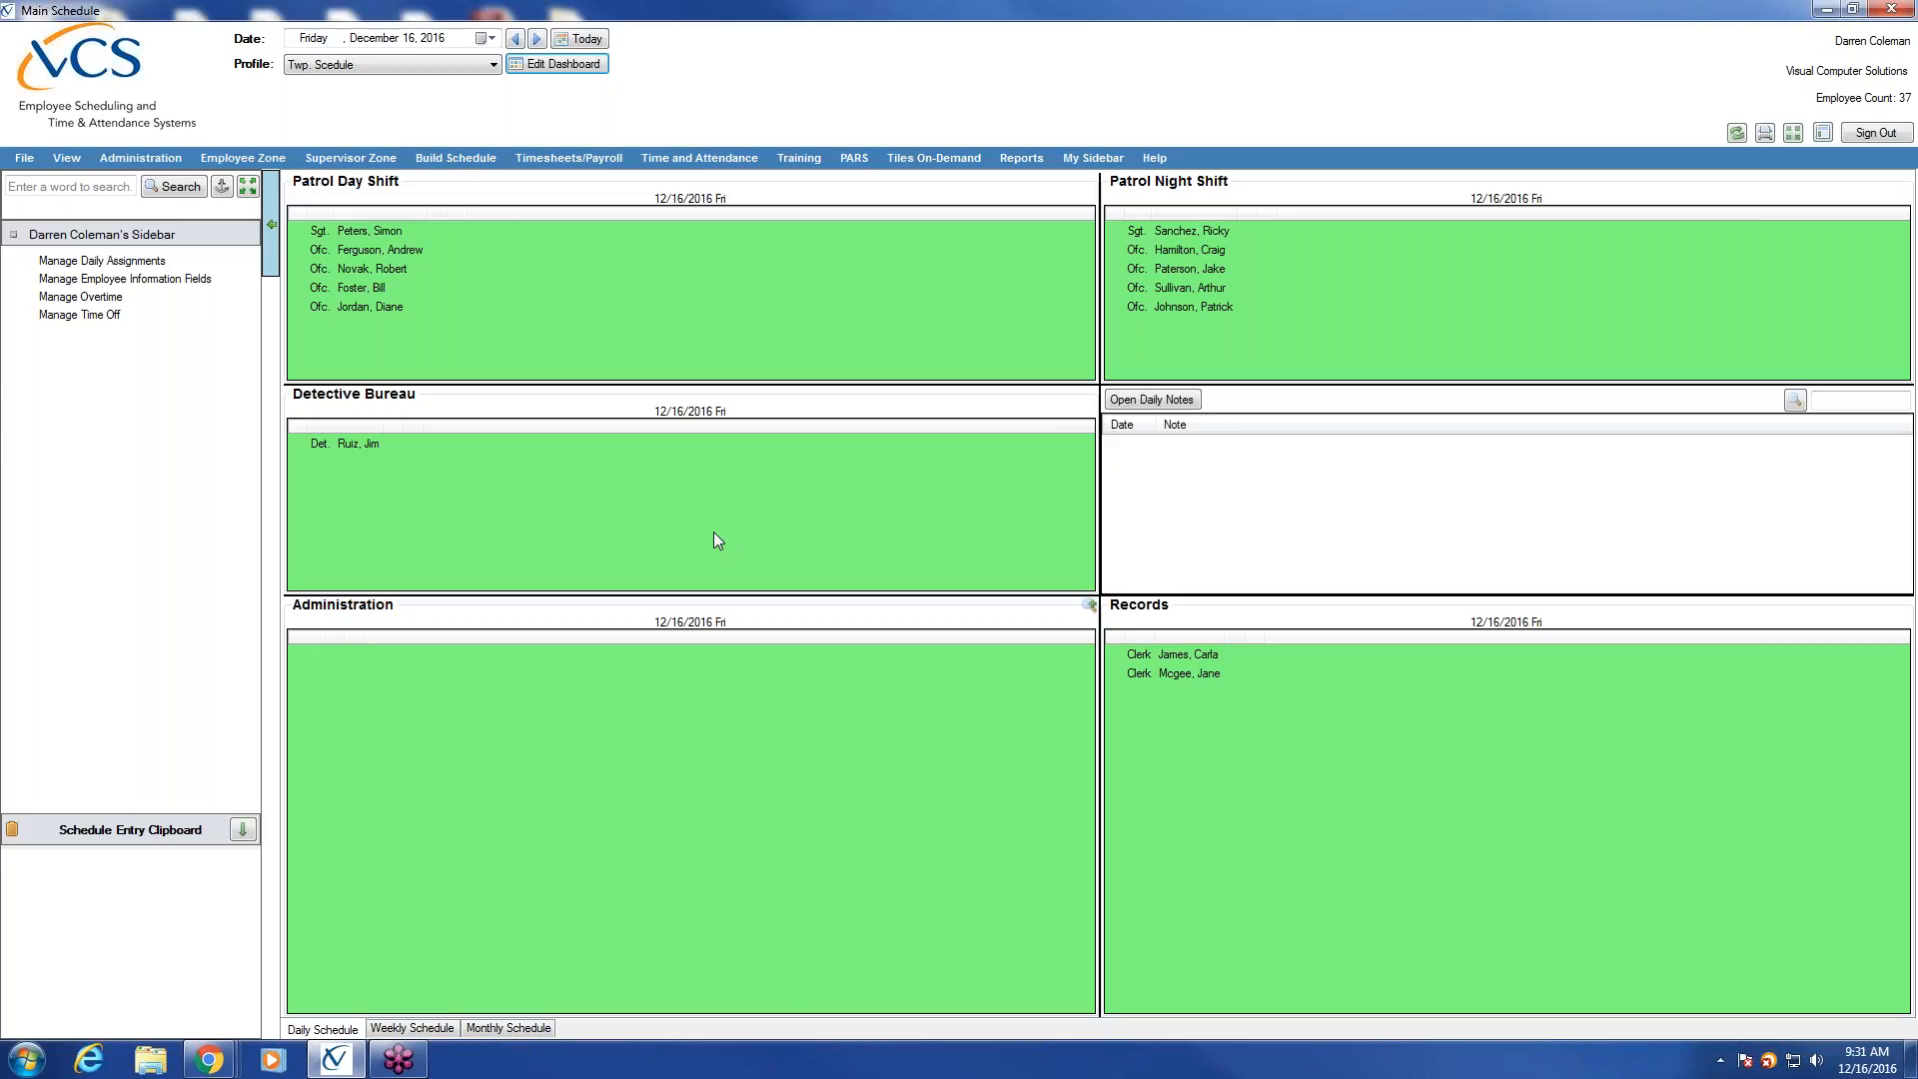
# Open the Web Dashboard setup from the company administration settings and view the existing scheme named Schedule.
pyautogui.click(139, 157)
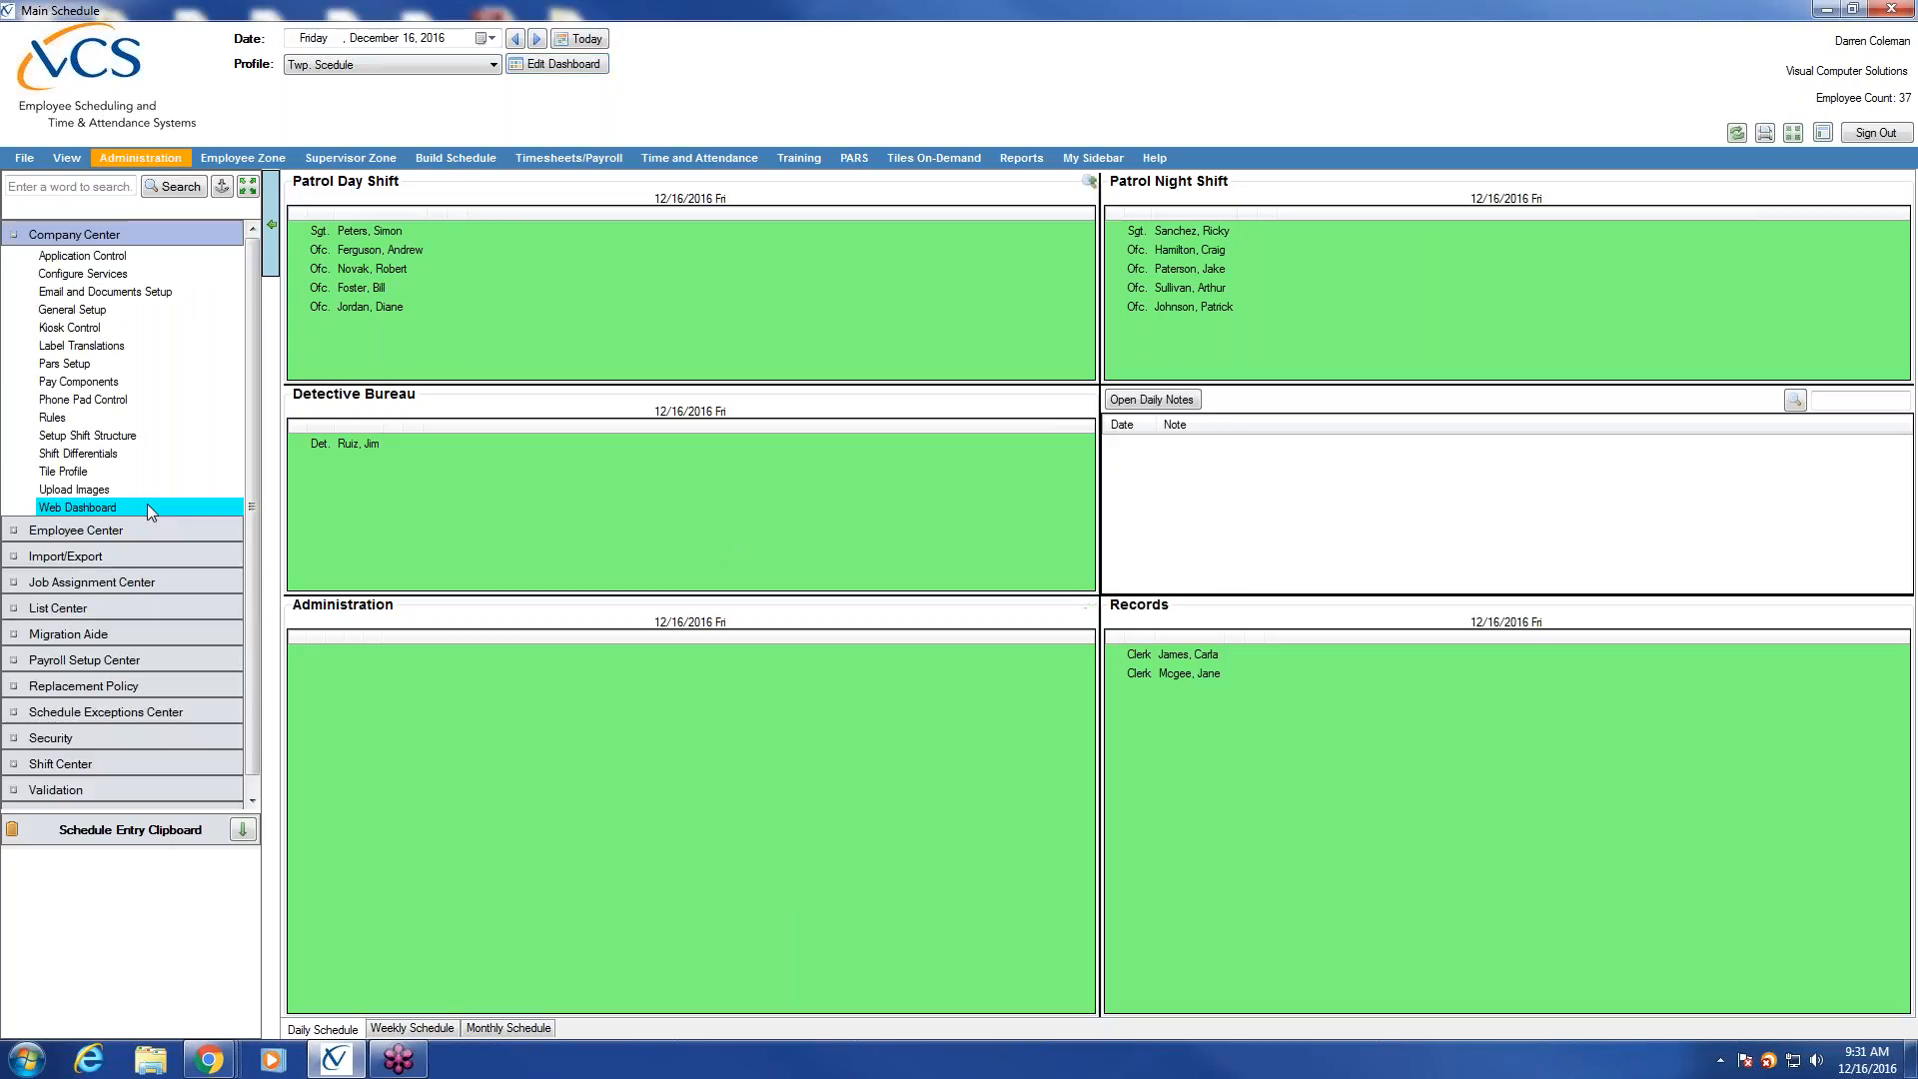
pyautogui.click(147, 506)
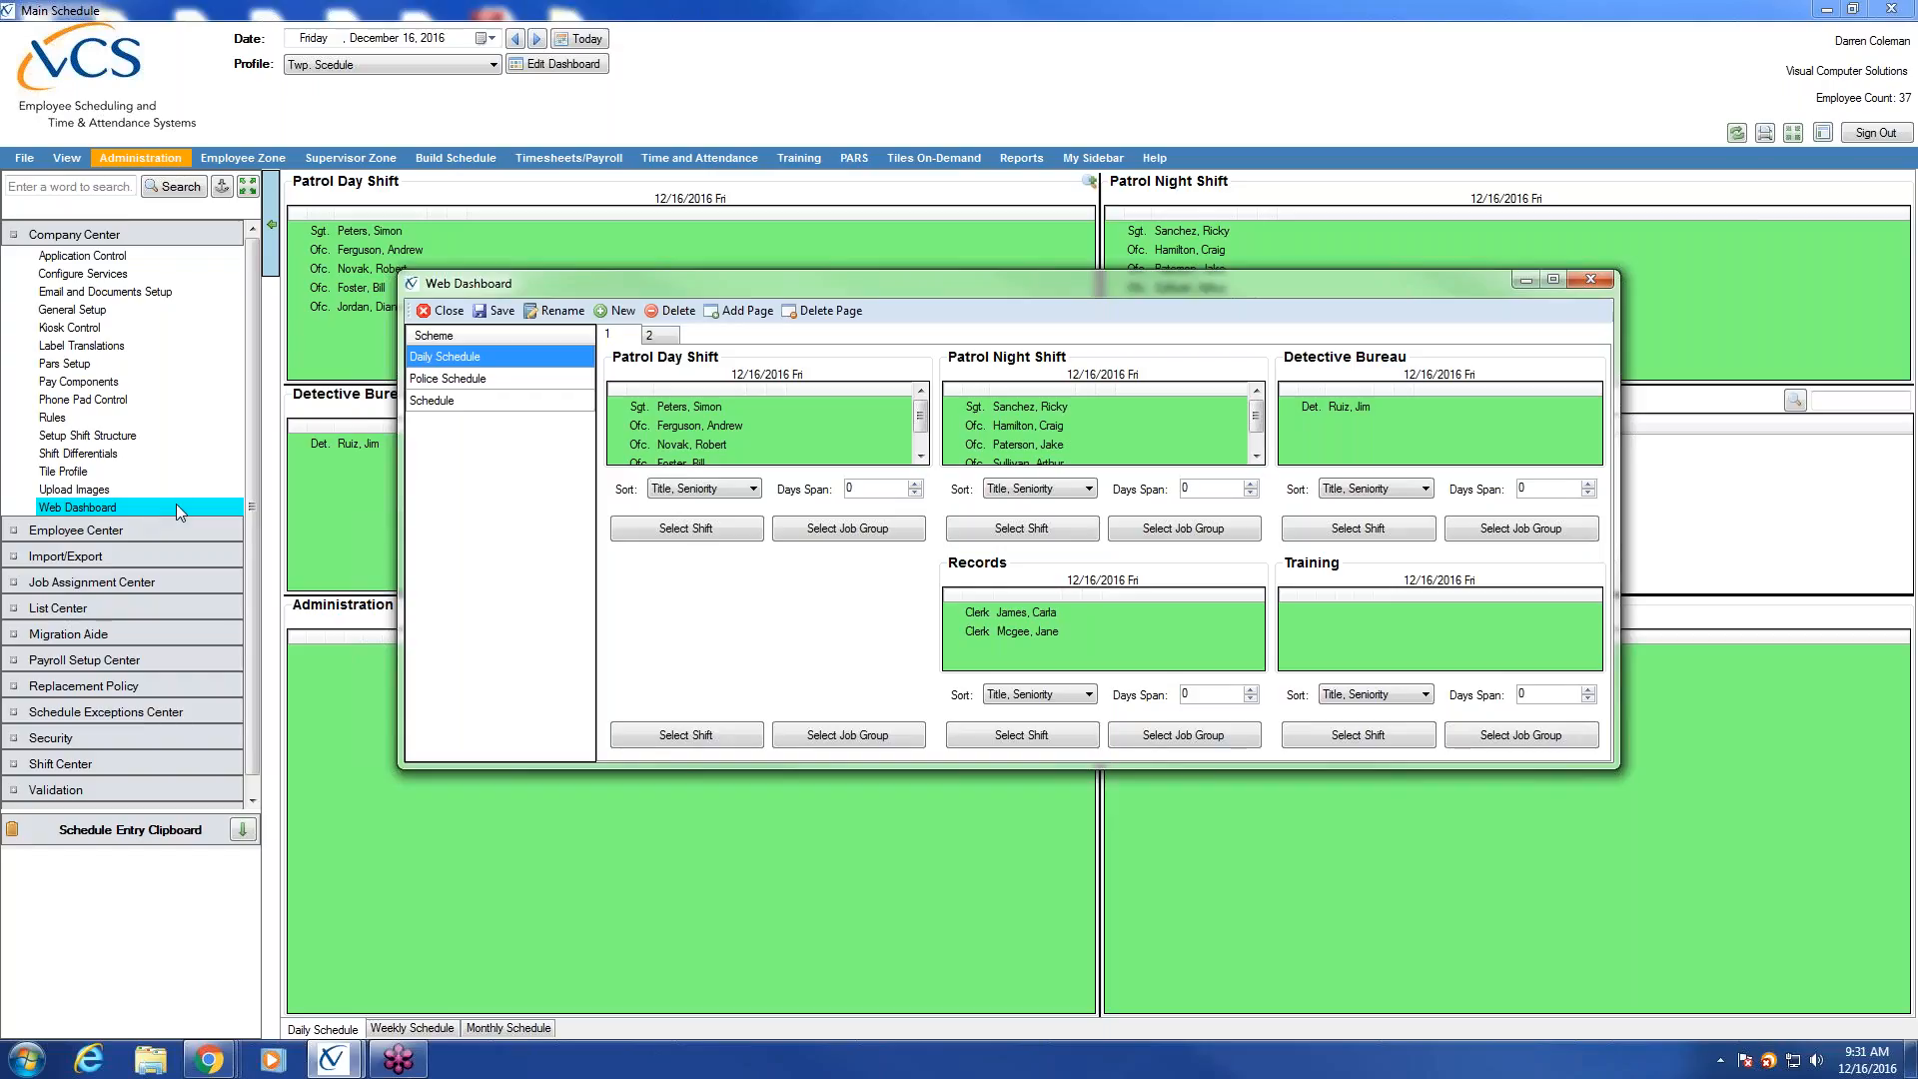
pyautogui.click(462, 402)
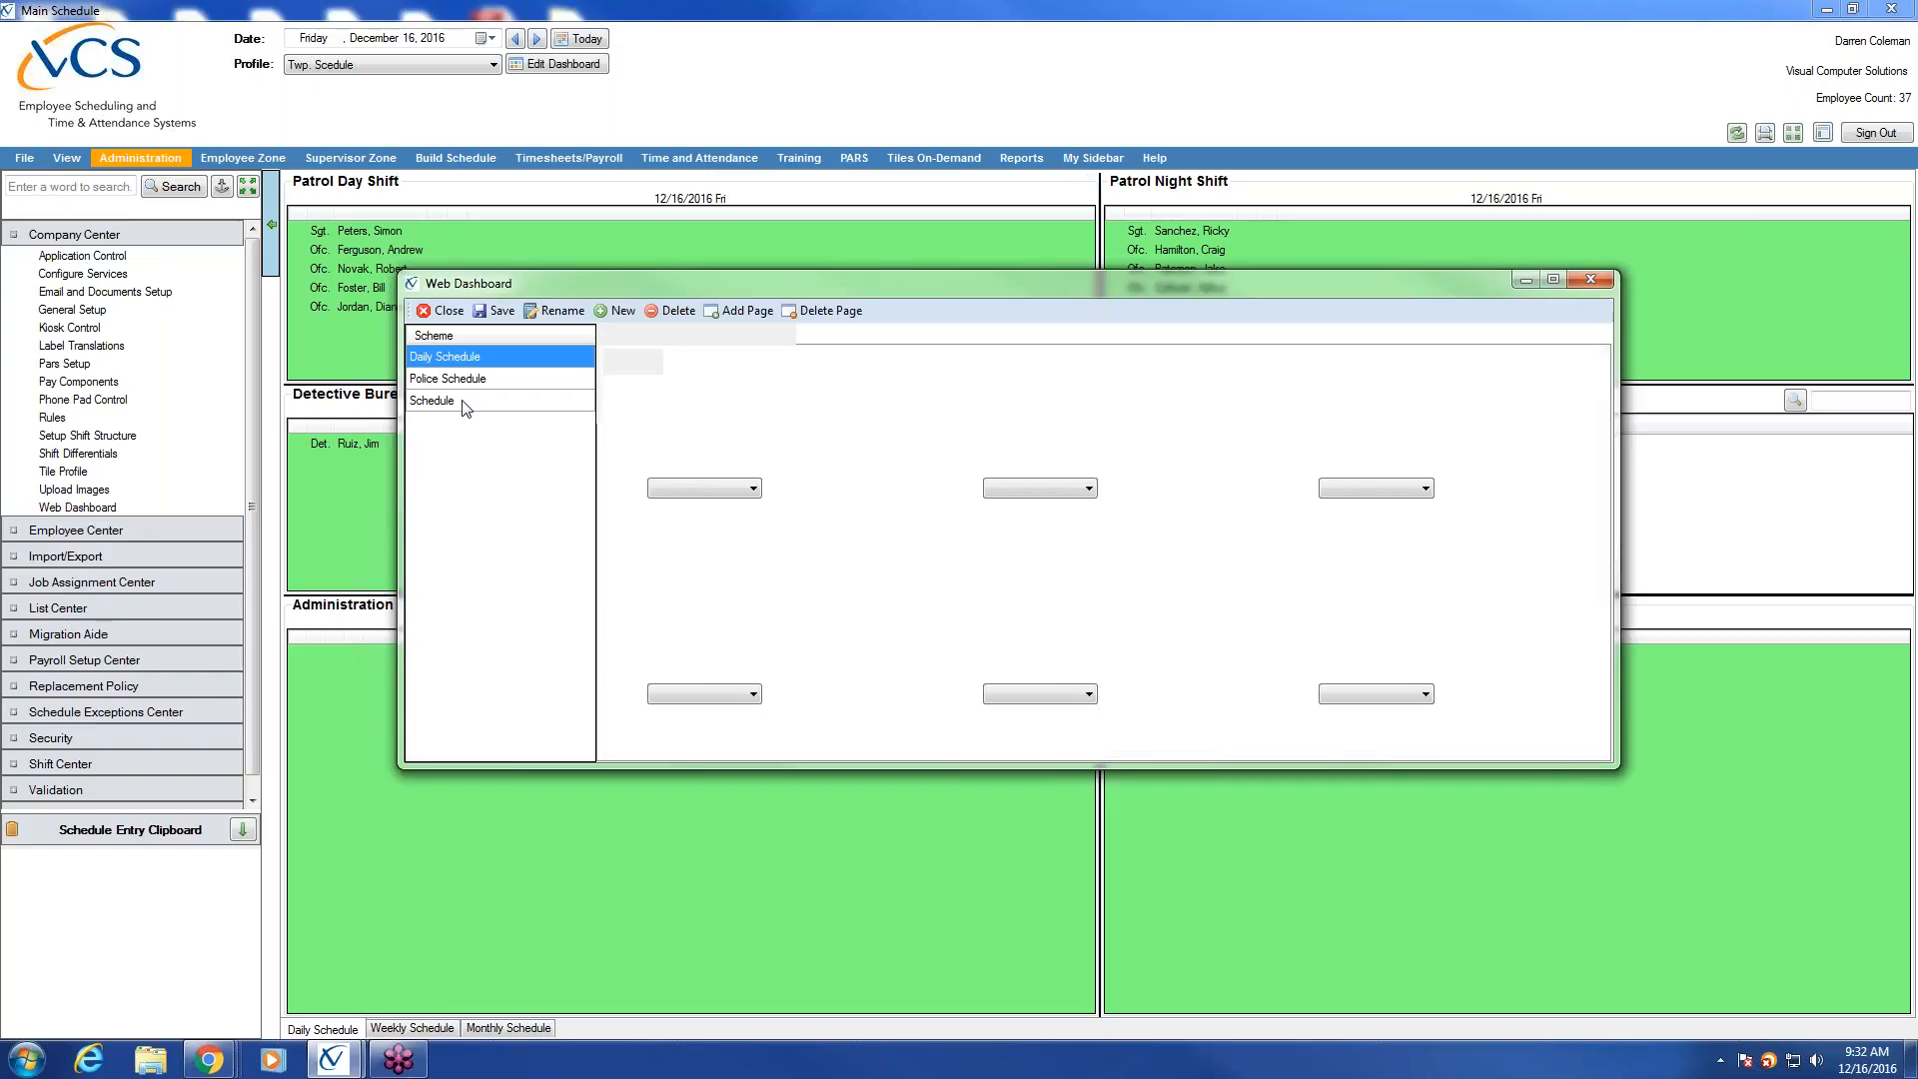
pyautogui.click(462, 402)
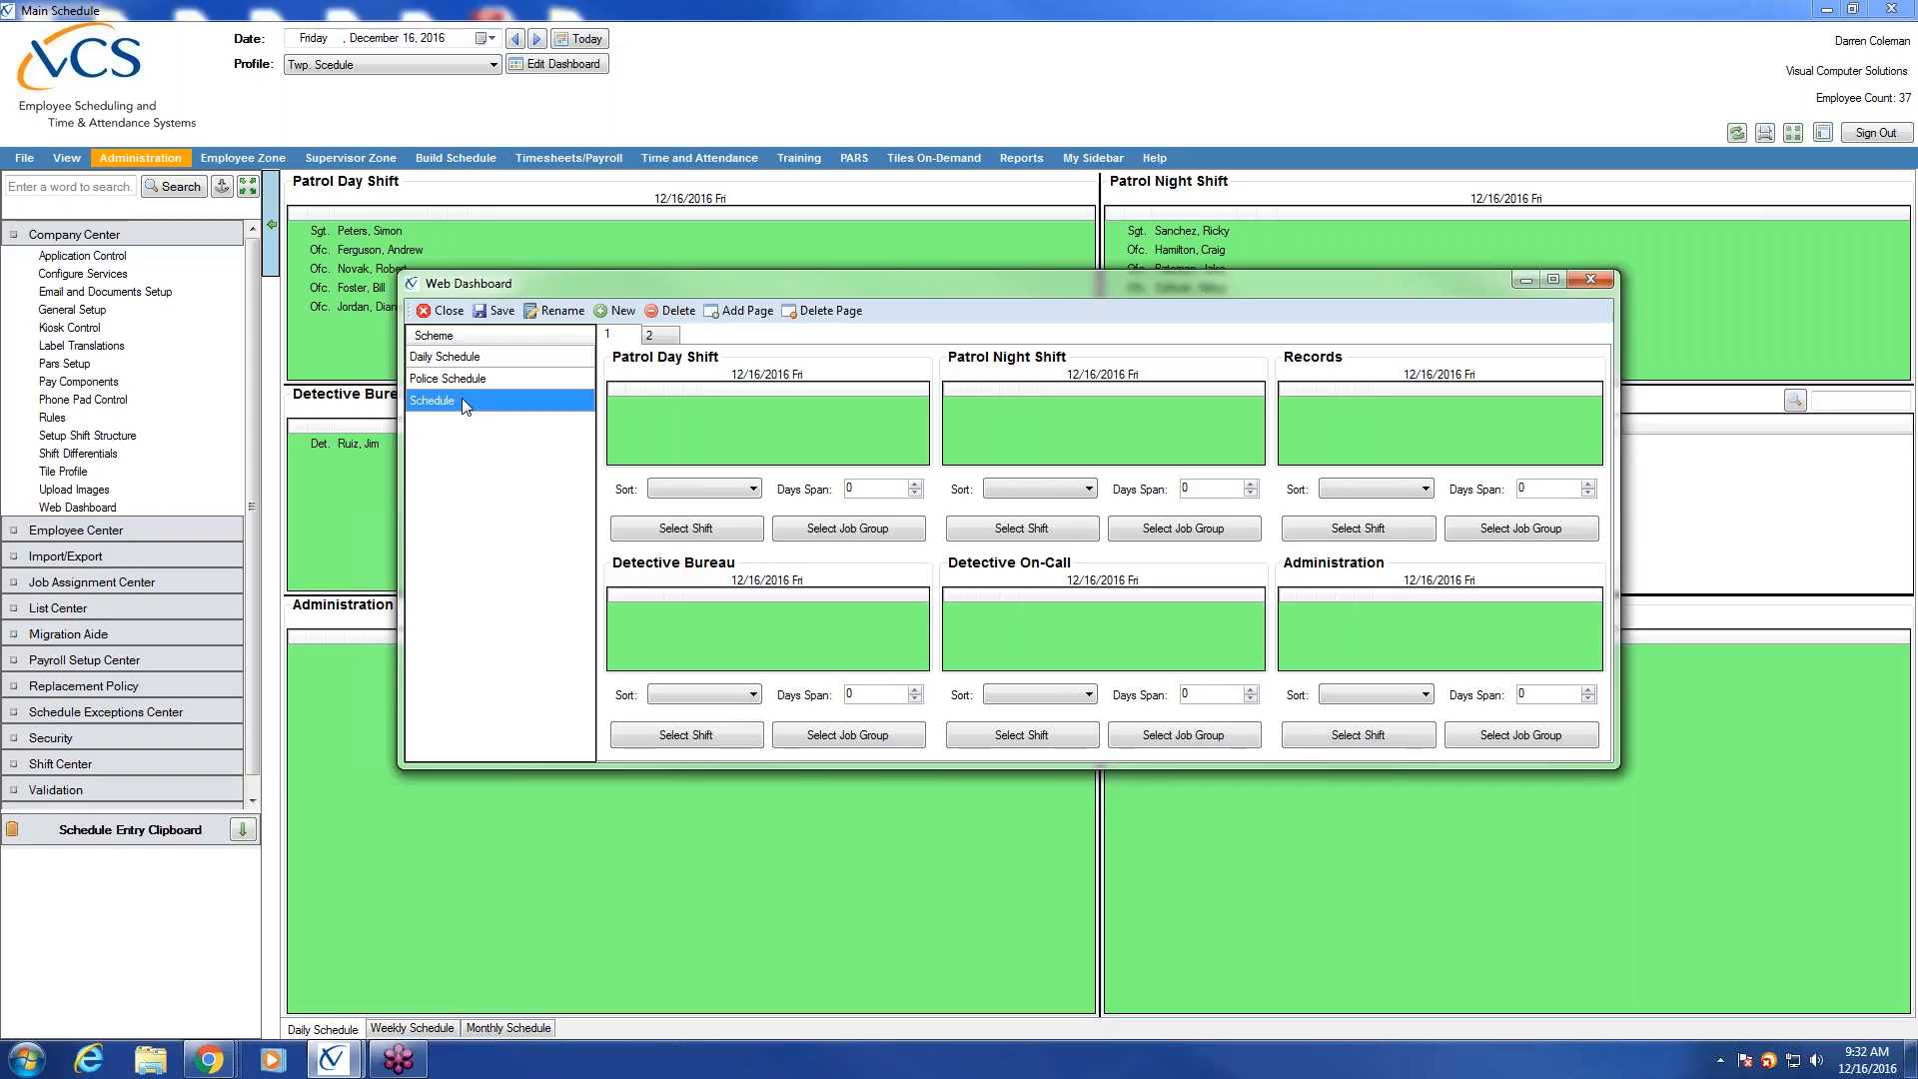
# Create a new Web Dashboard scheme named "Twp. Schedule".
pyautogui.click(623, 312)
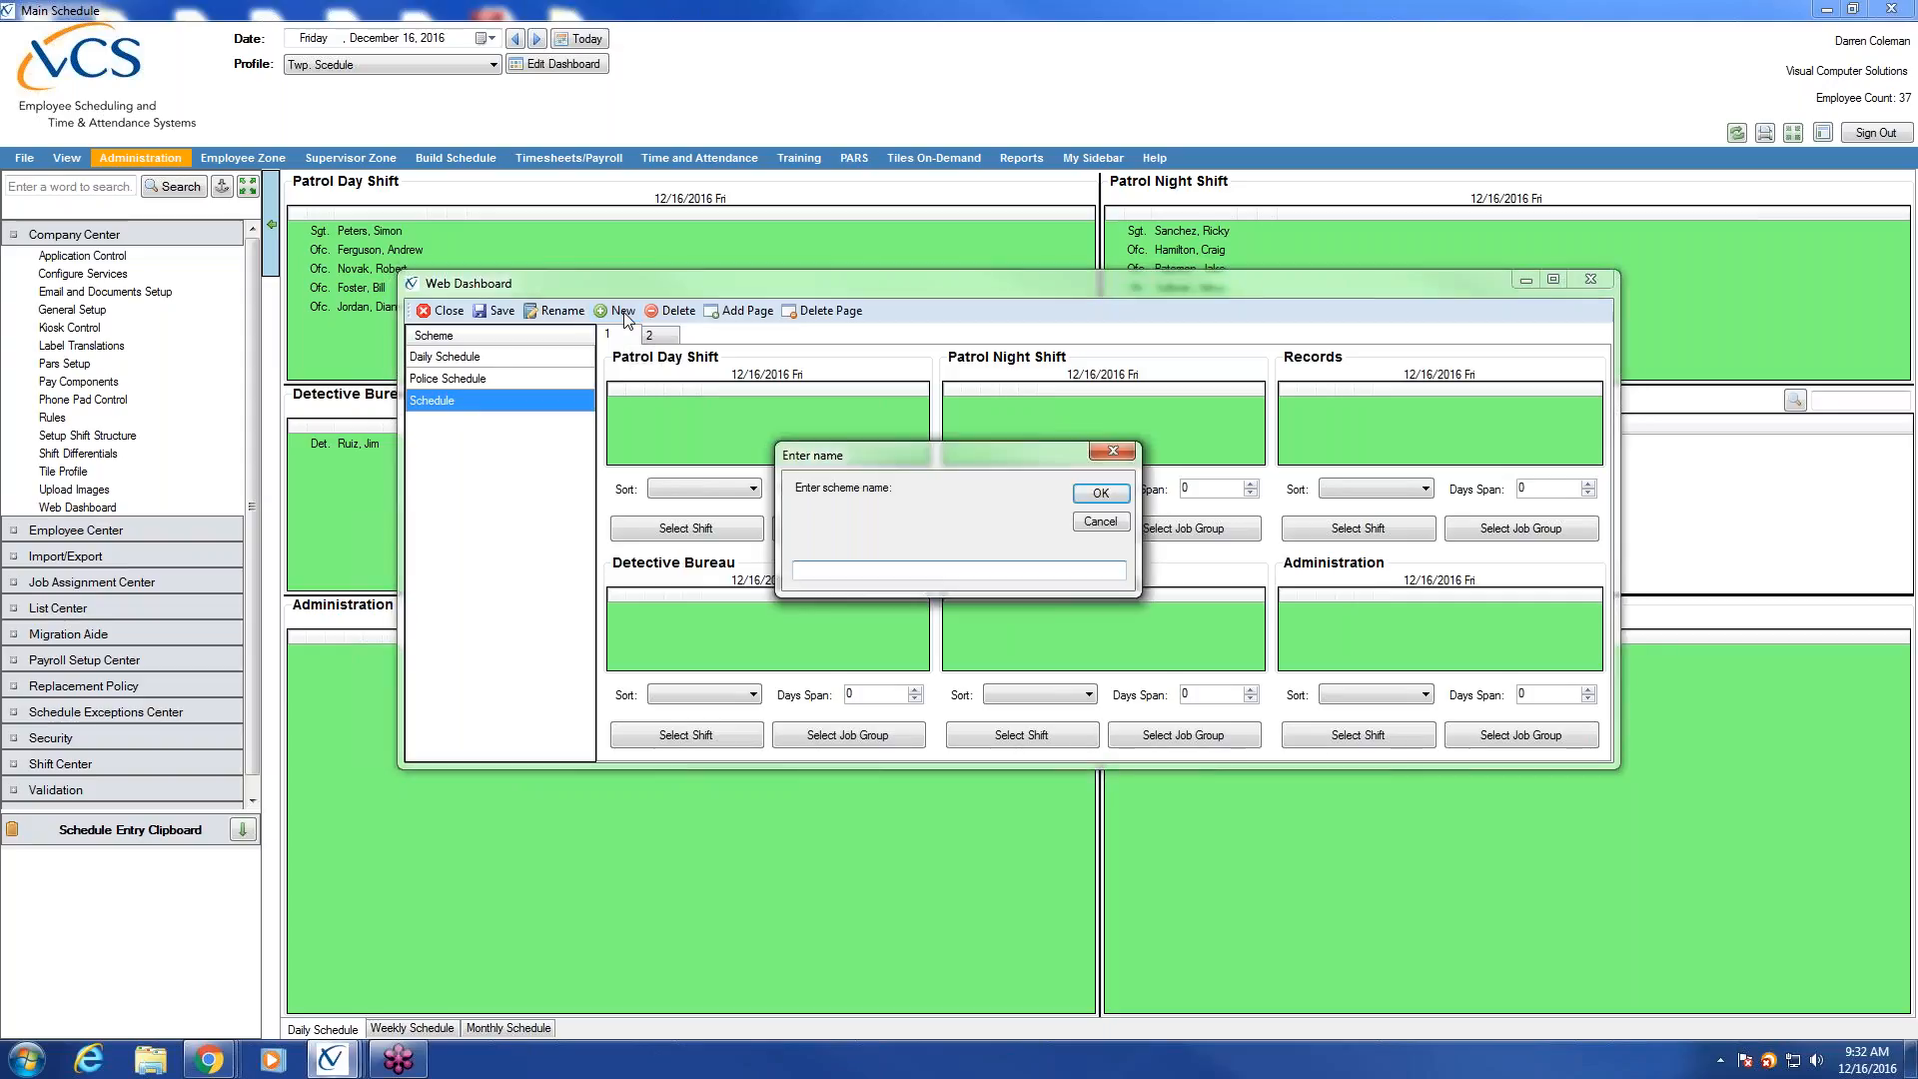
pyautogui.write('Twp. Schedule')
pyautogui.click(1101, 493)
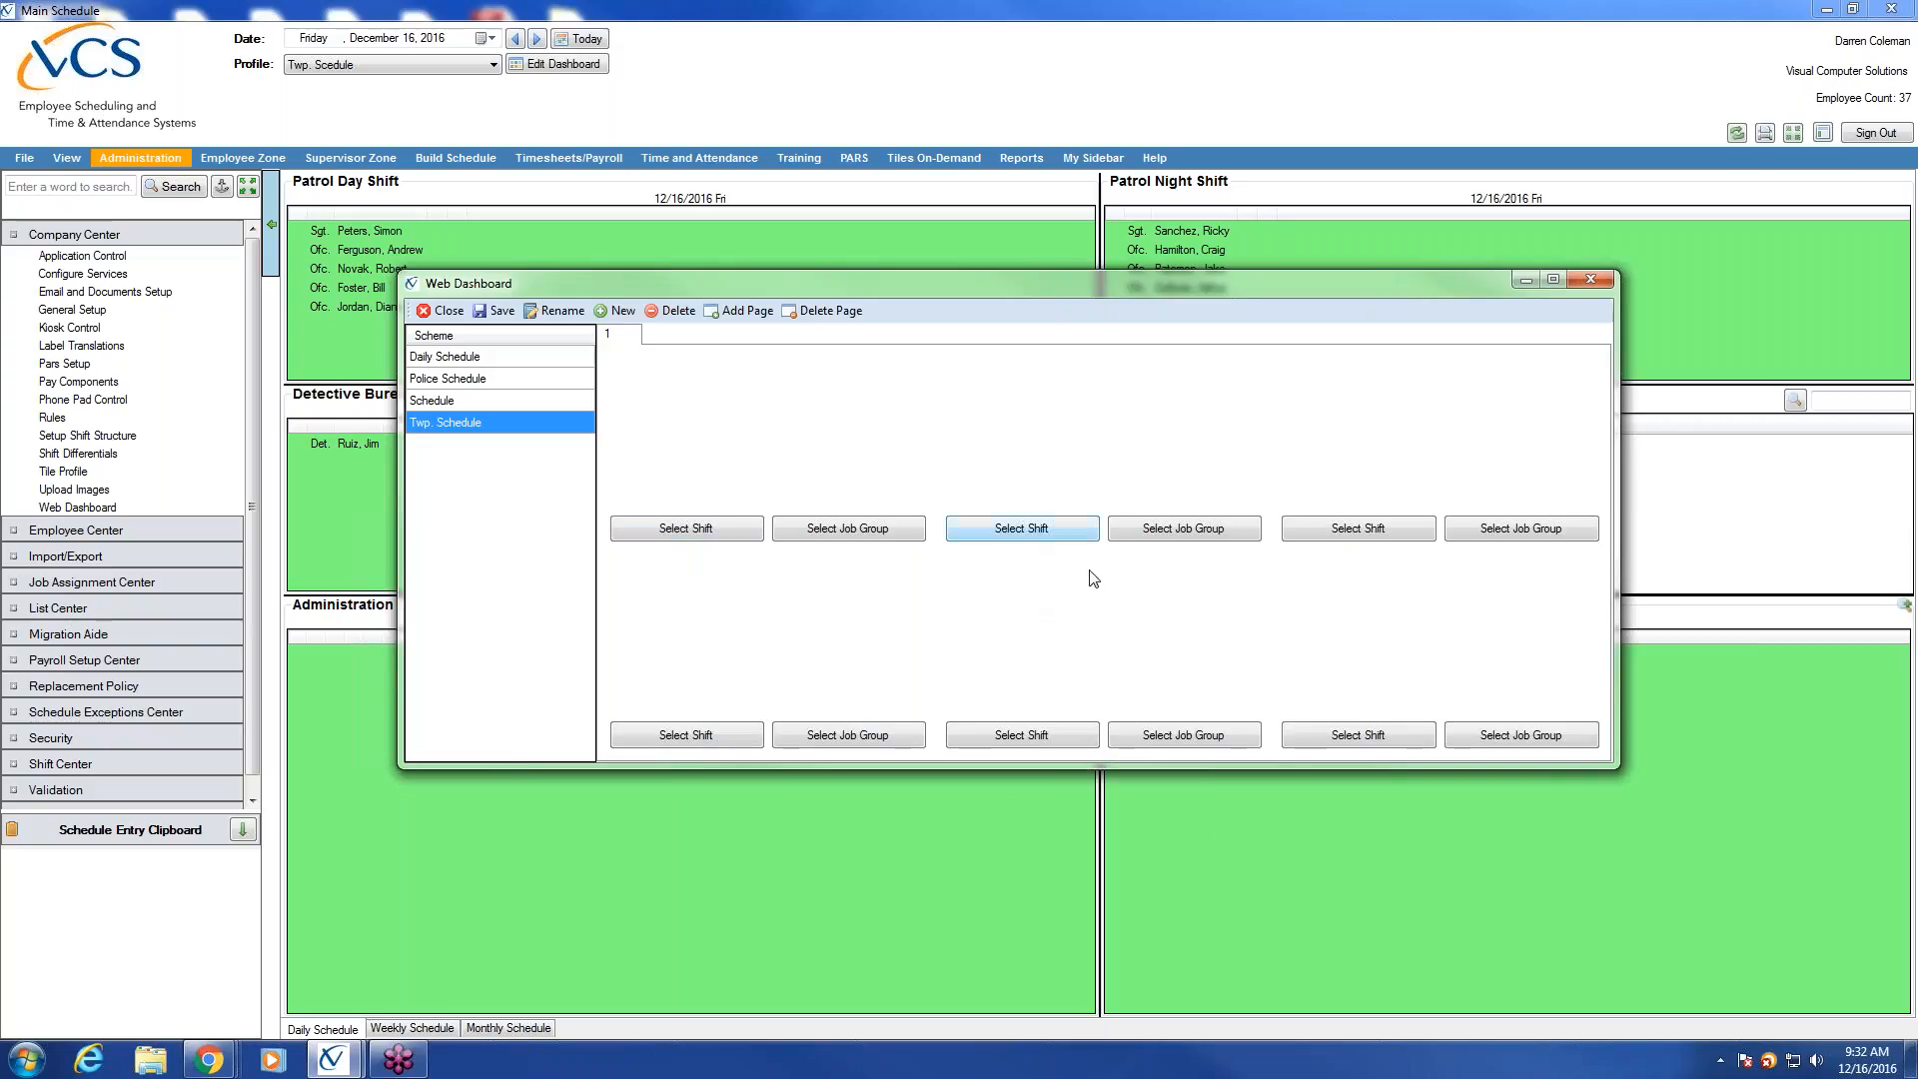
# Assign Patrol Day Shift and Patrol Night Shift to the first two upper-row slots on page 1 of the Twp. Schedule scheme.
pyautogui.click(676, 532)
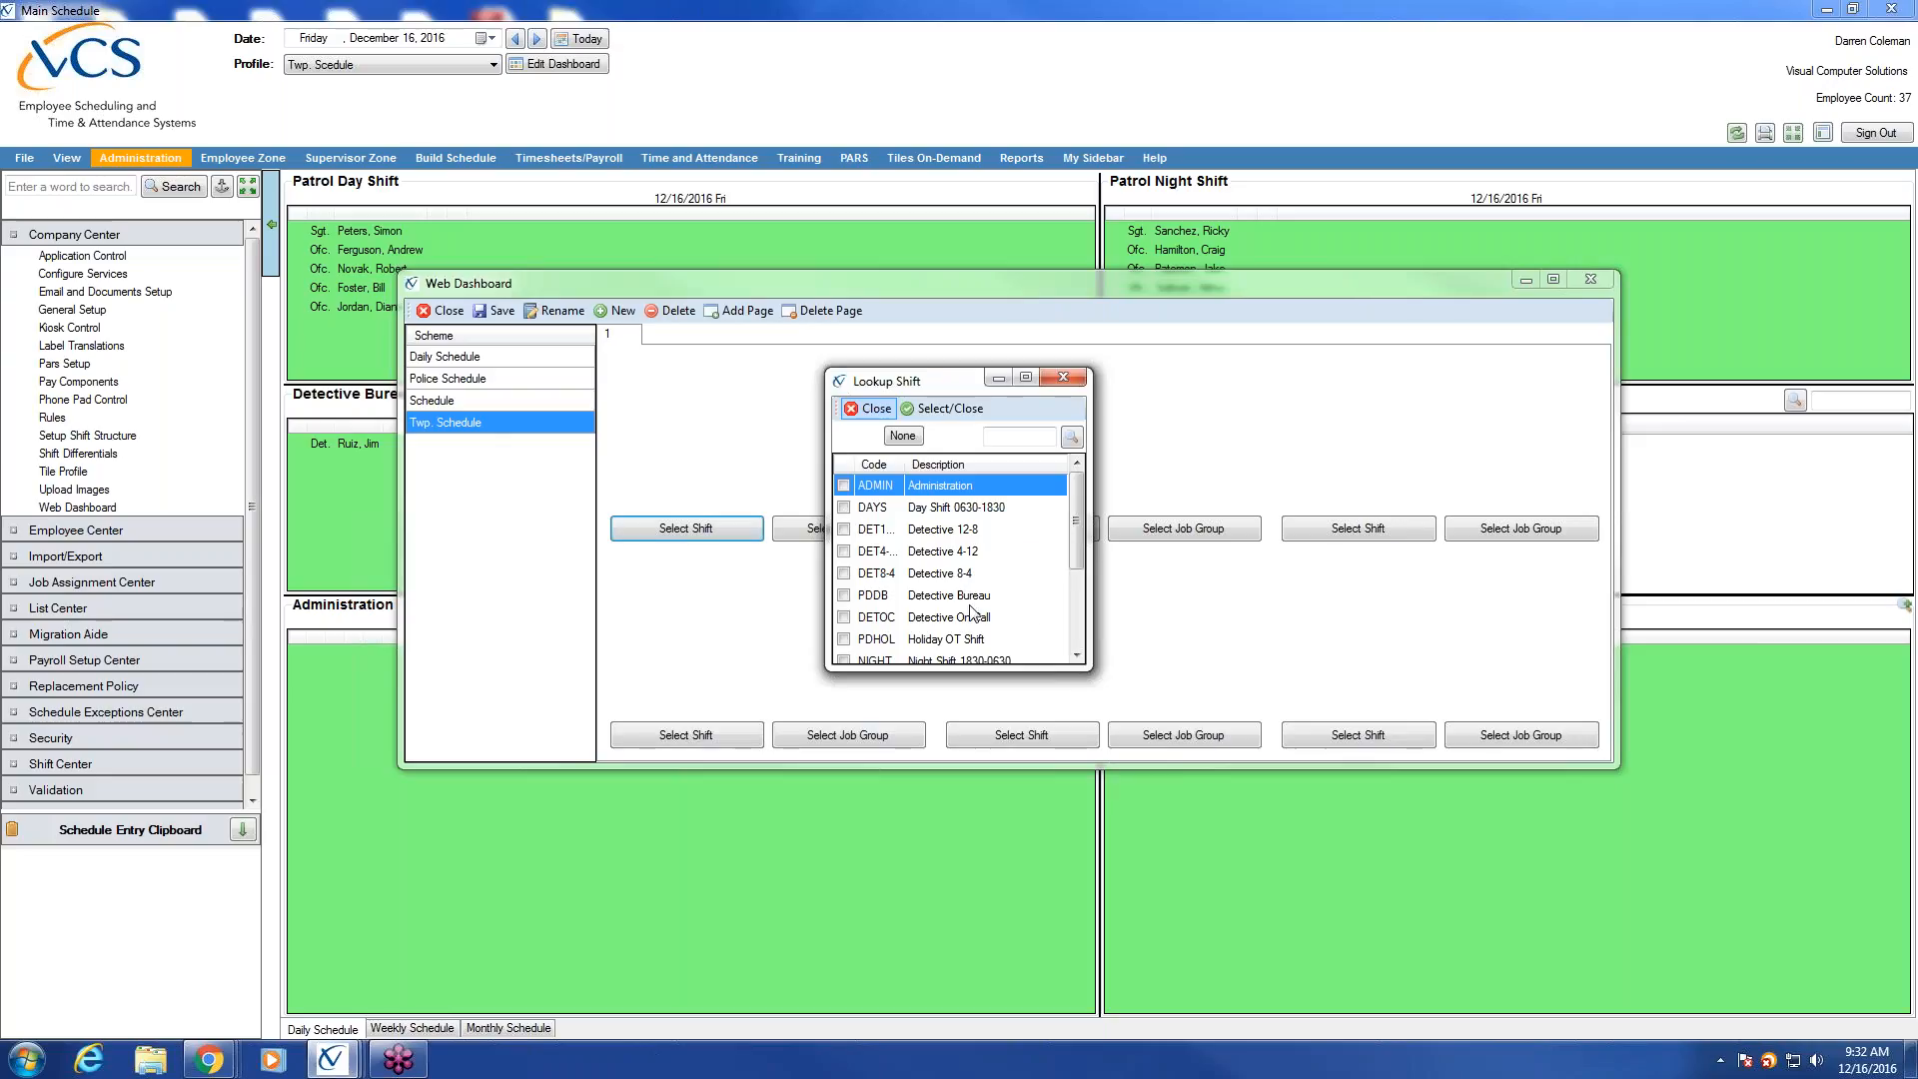
pyautogui.scroll(-3, 899, 589)
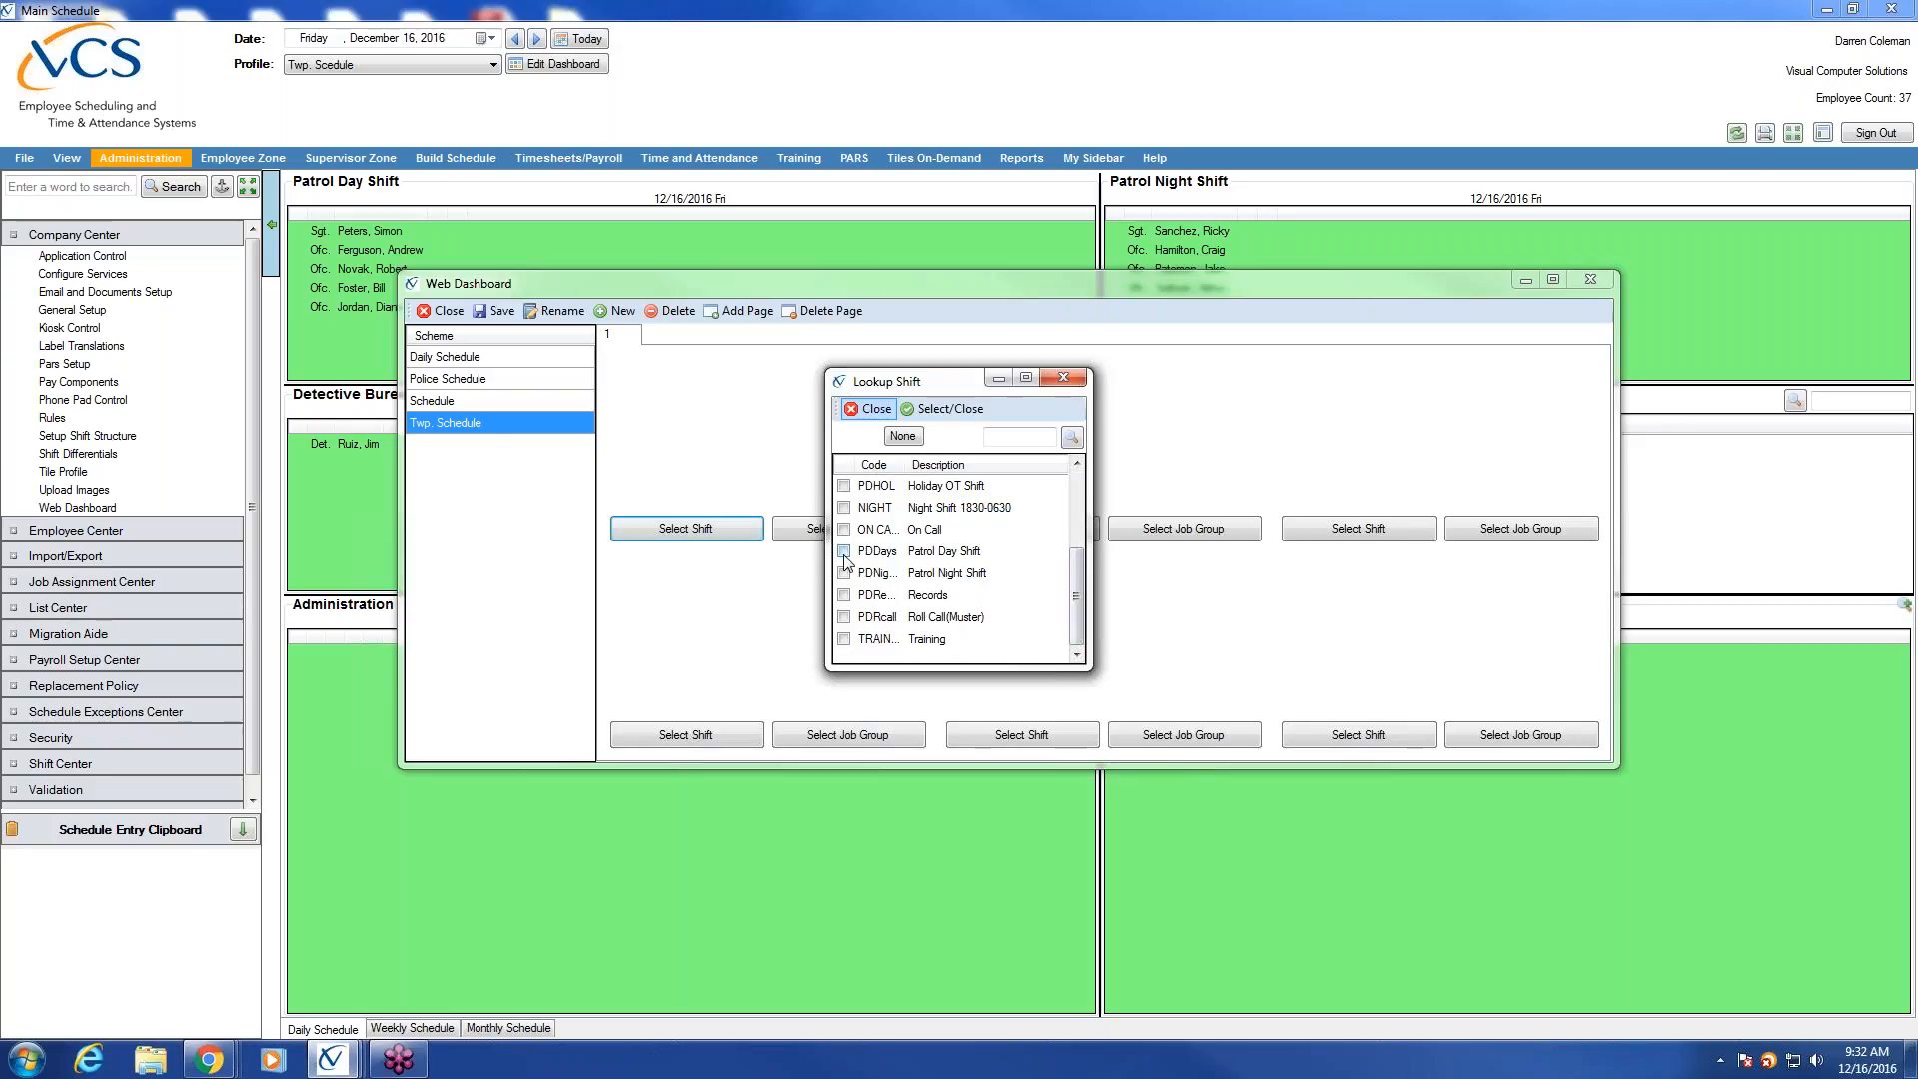
pyautogui.click(843, 551)
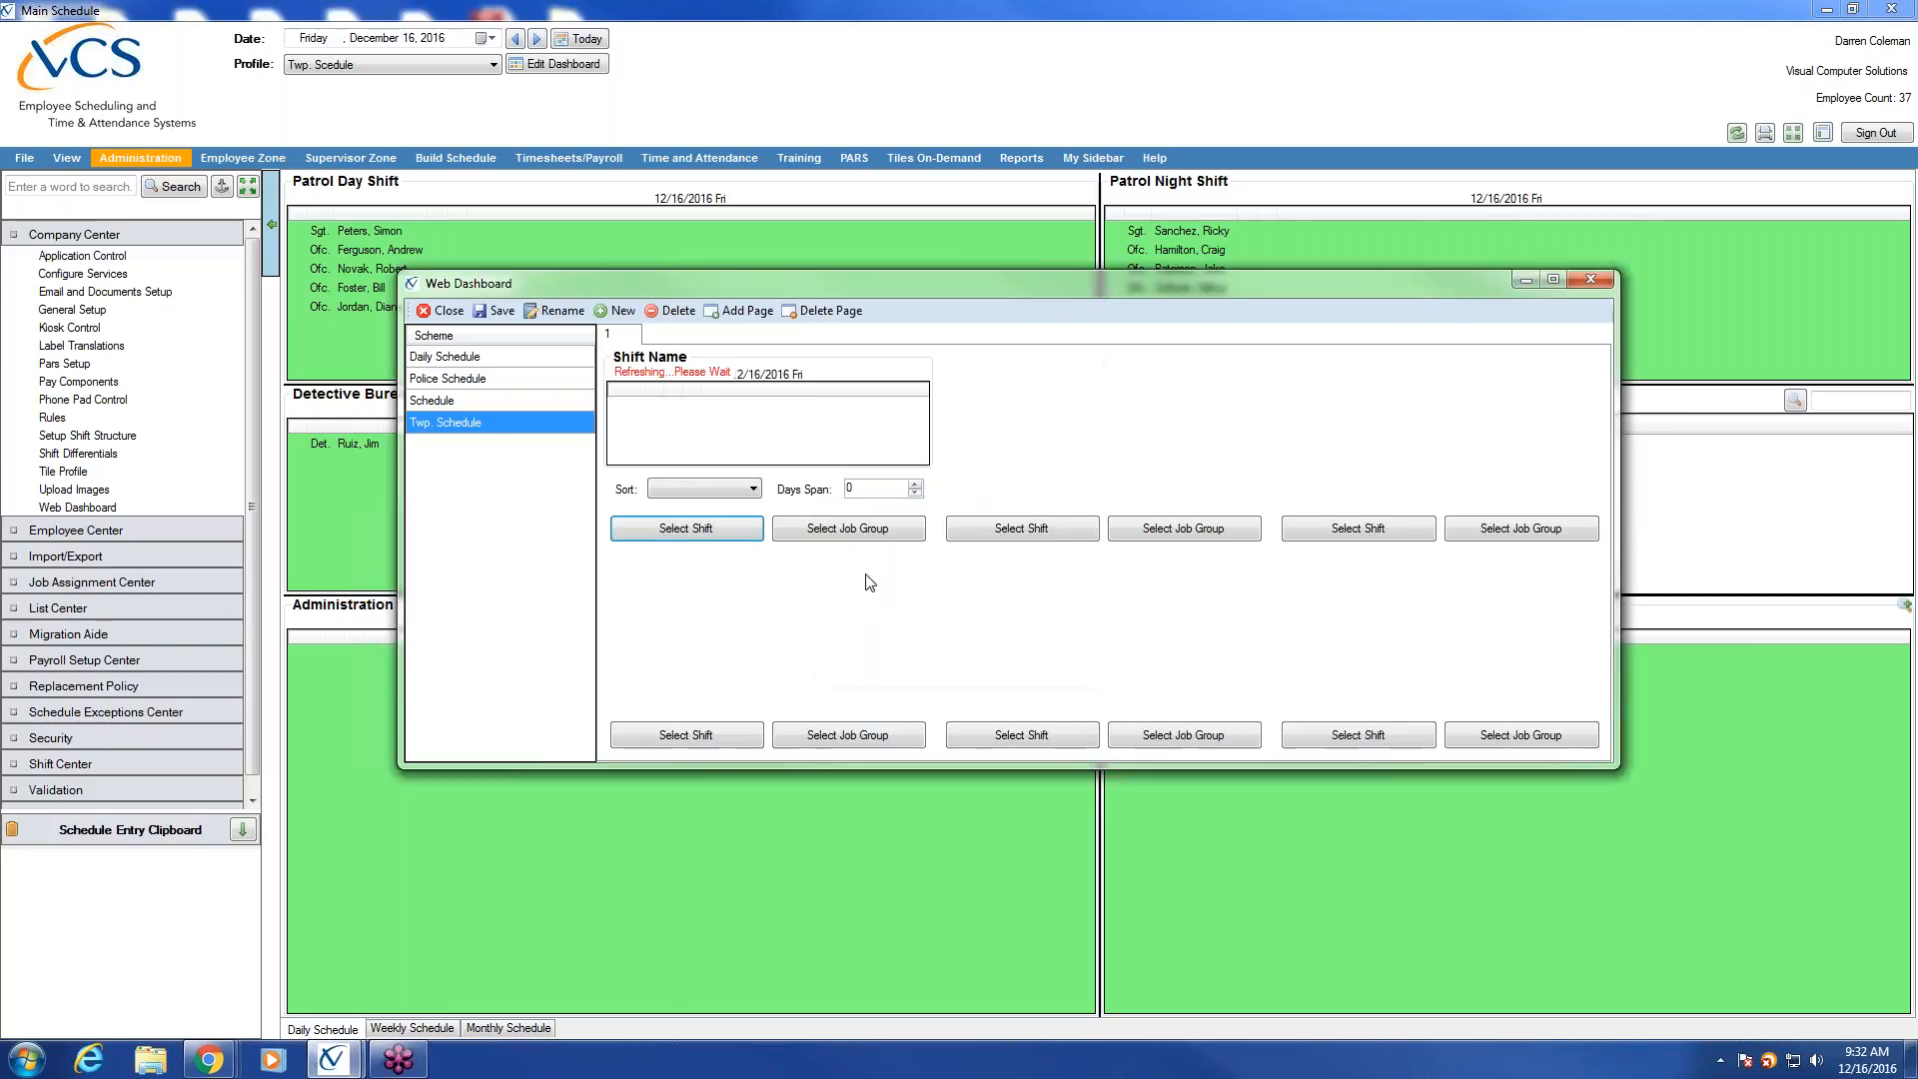
pyautogui.click(1039, 530)
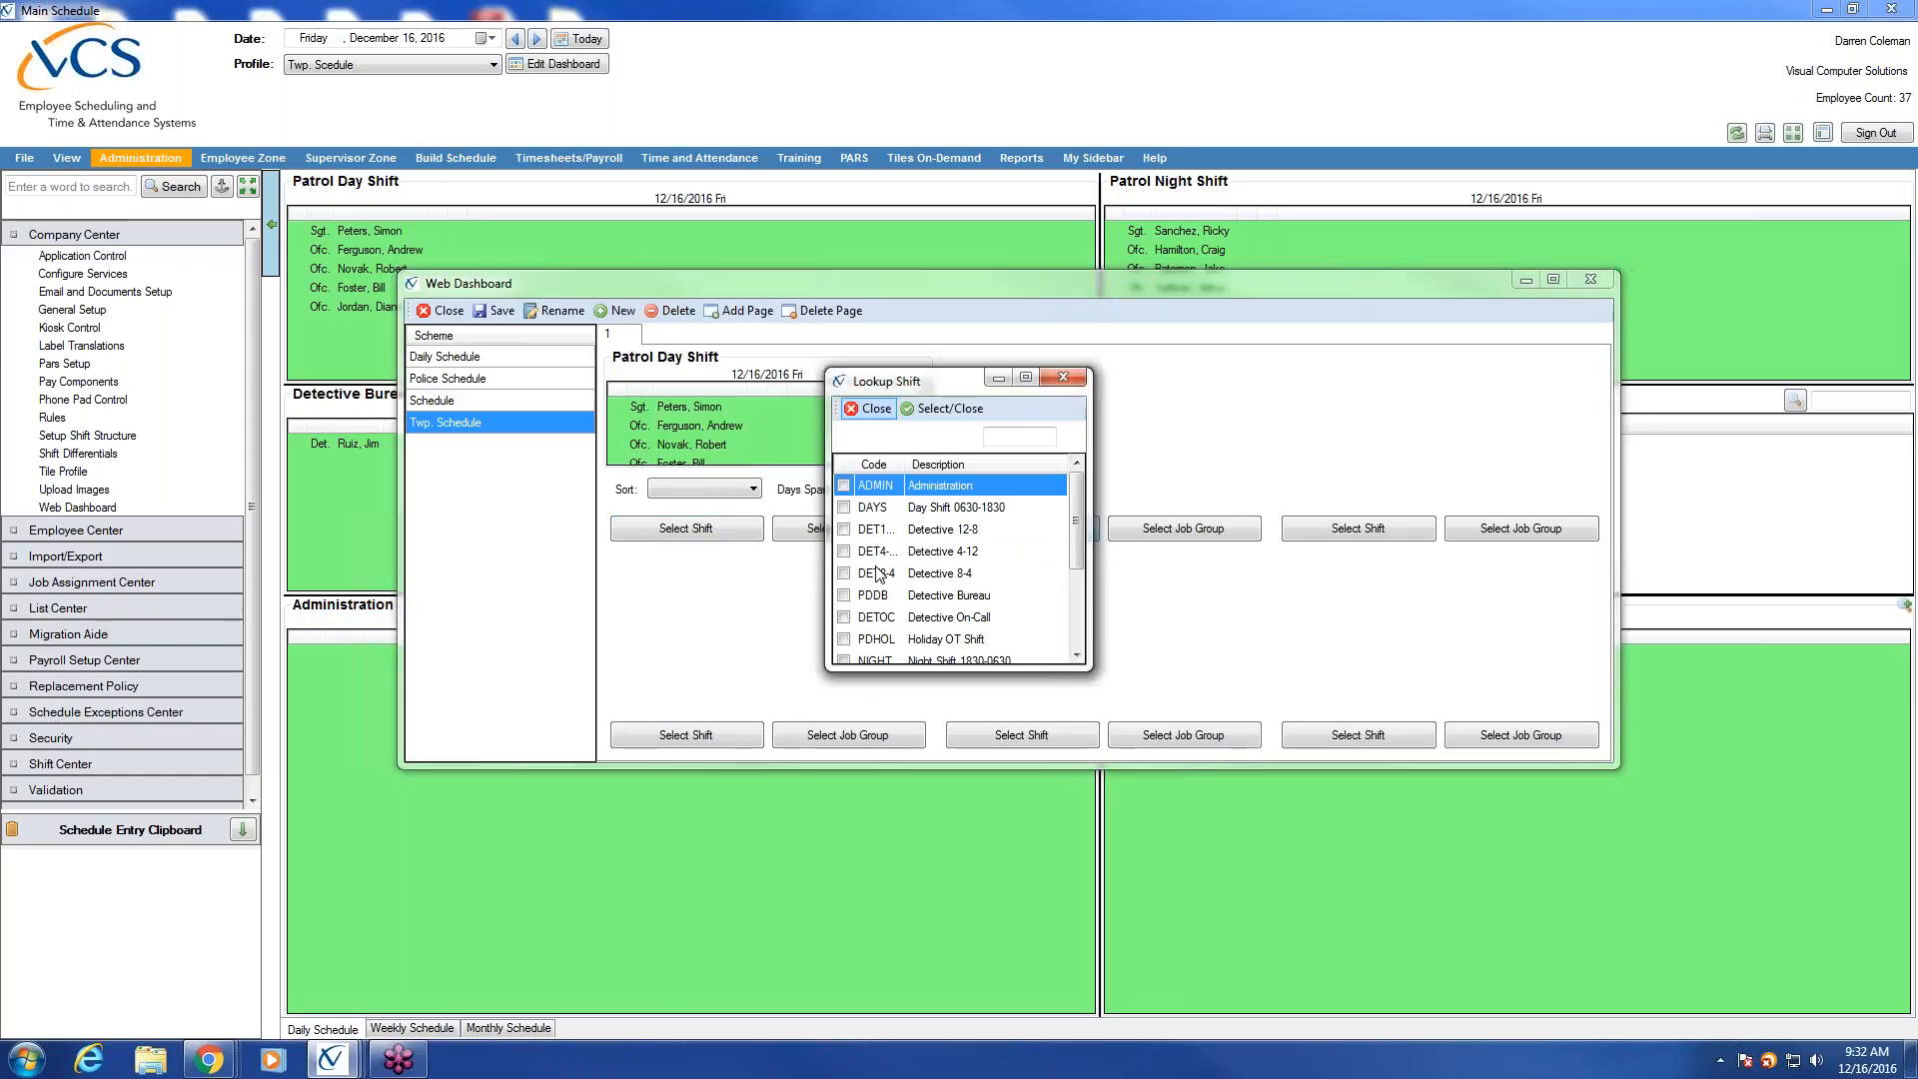
pyautogui.scroll(-3, 1088, 637)
pyautogui.click(846, 579)
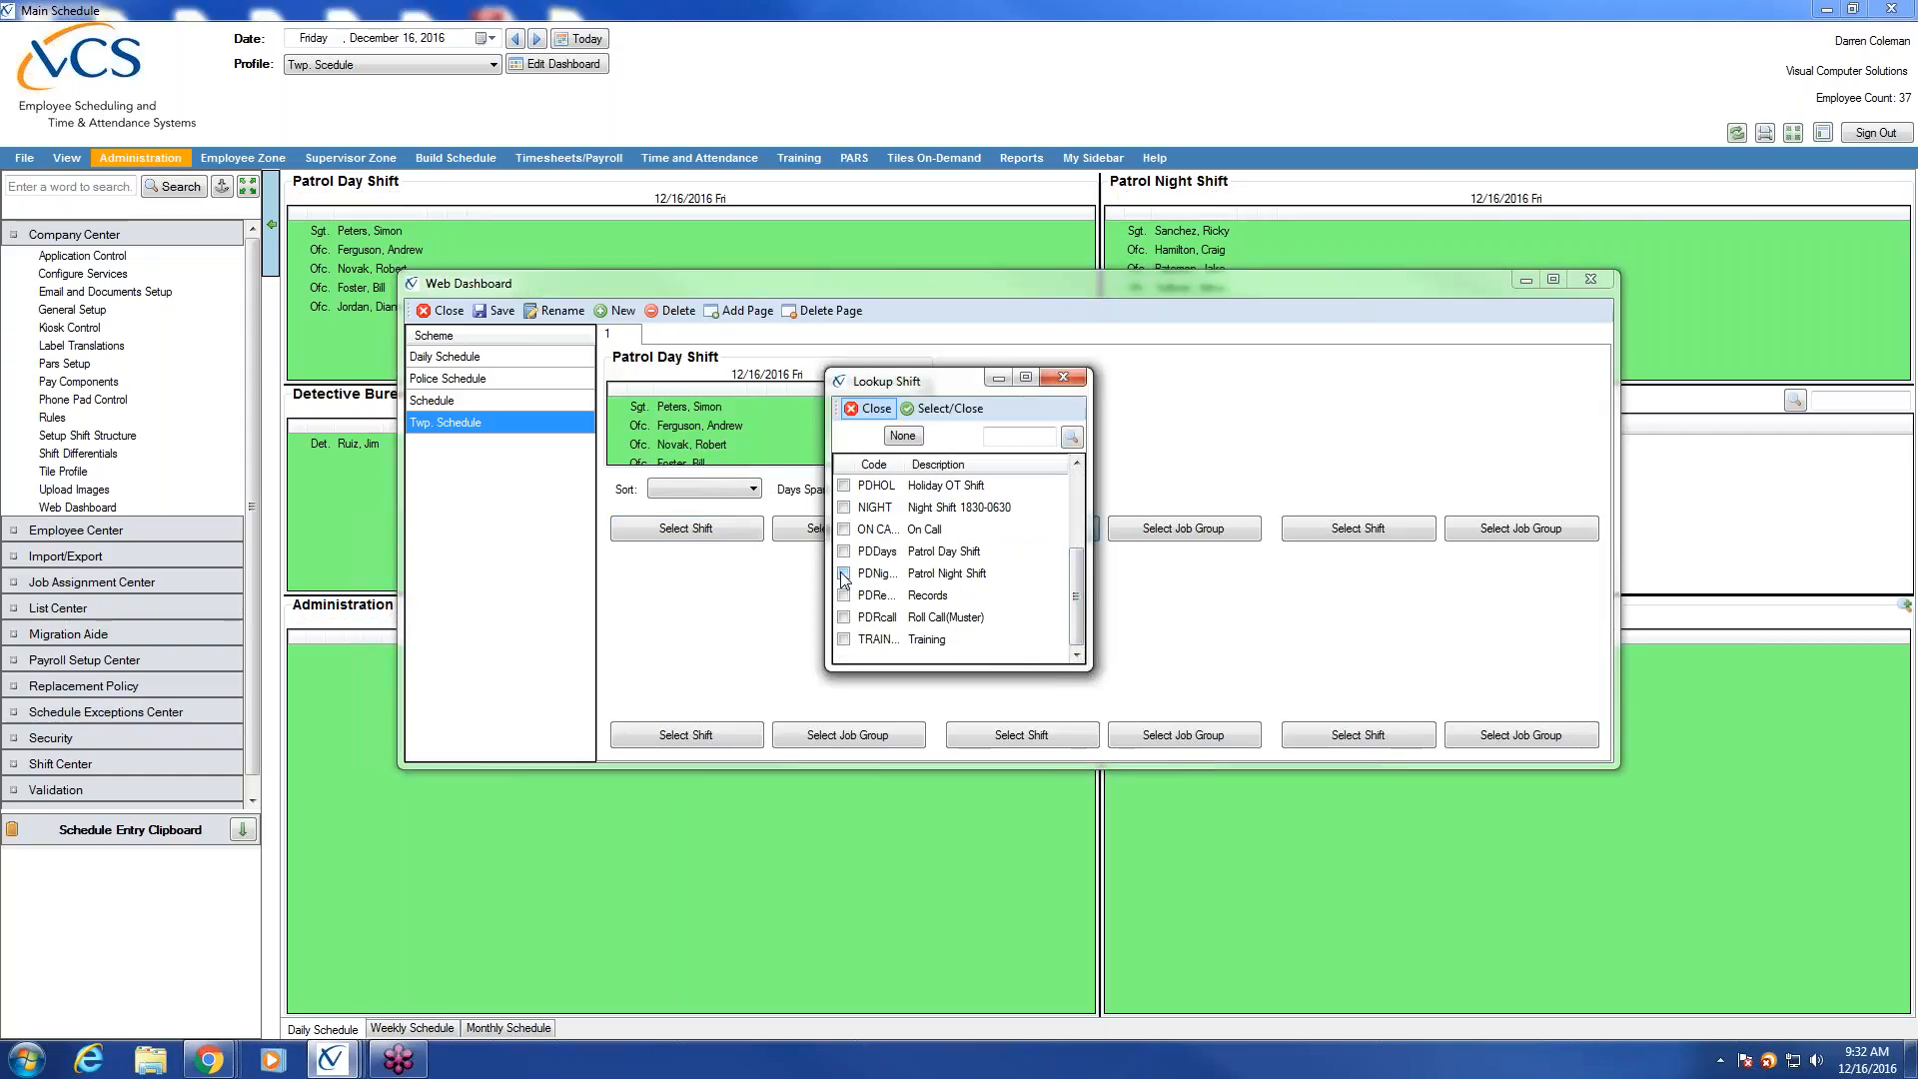
# Assign the Records shift to the third upper-row slot and the Administration shift to the first lower-row slot of page 1.
pyautogui.click(1380, 531)
pyautogui.scroll(-3, 1075, 639)
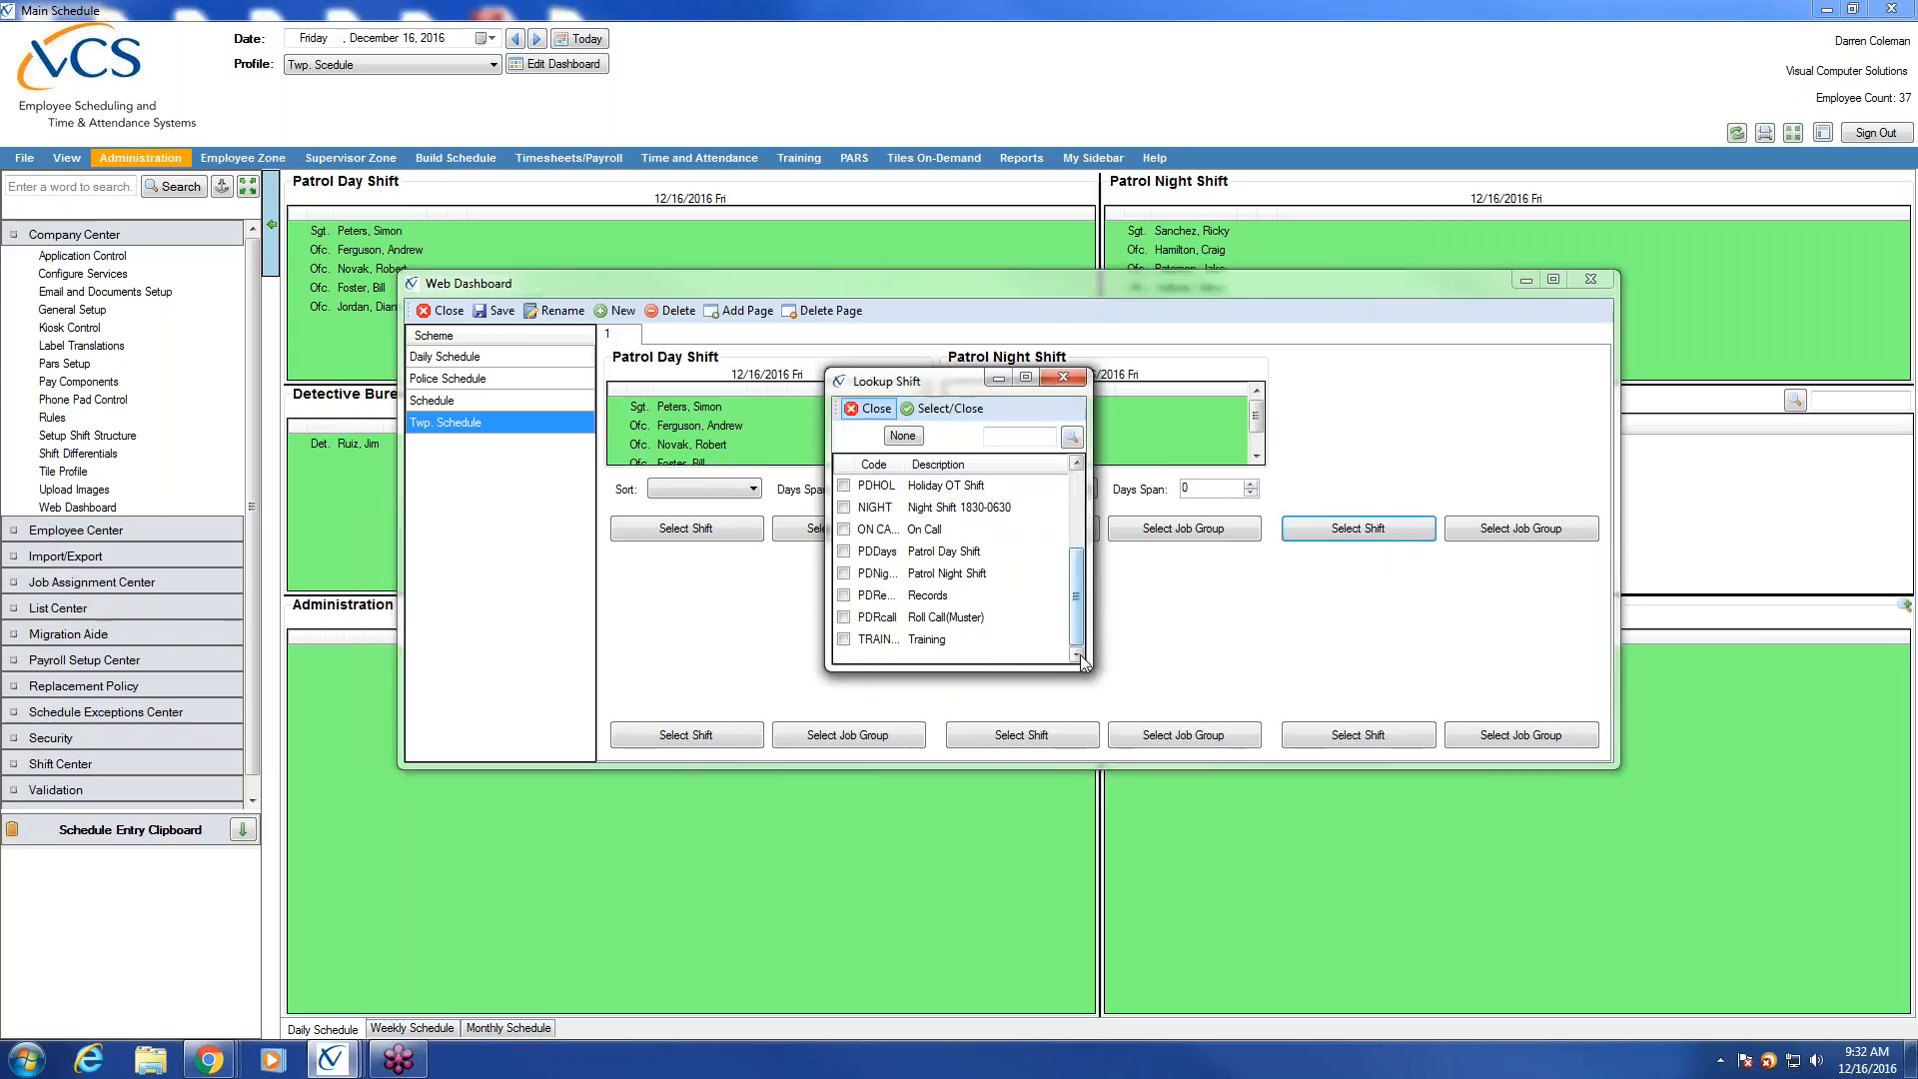
pyautogui.click(844, 597)
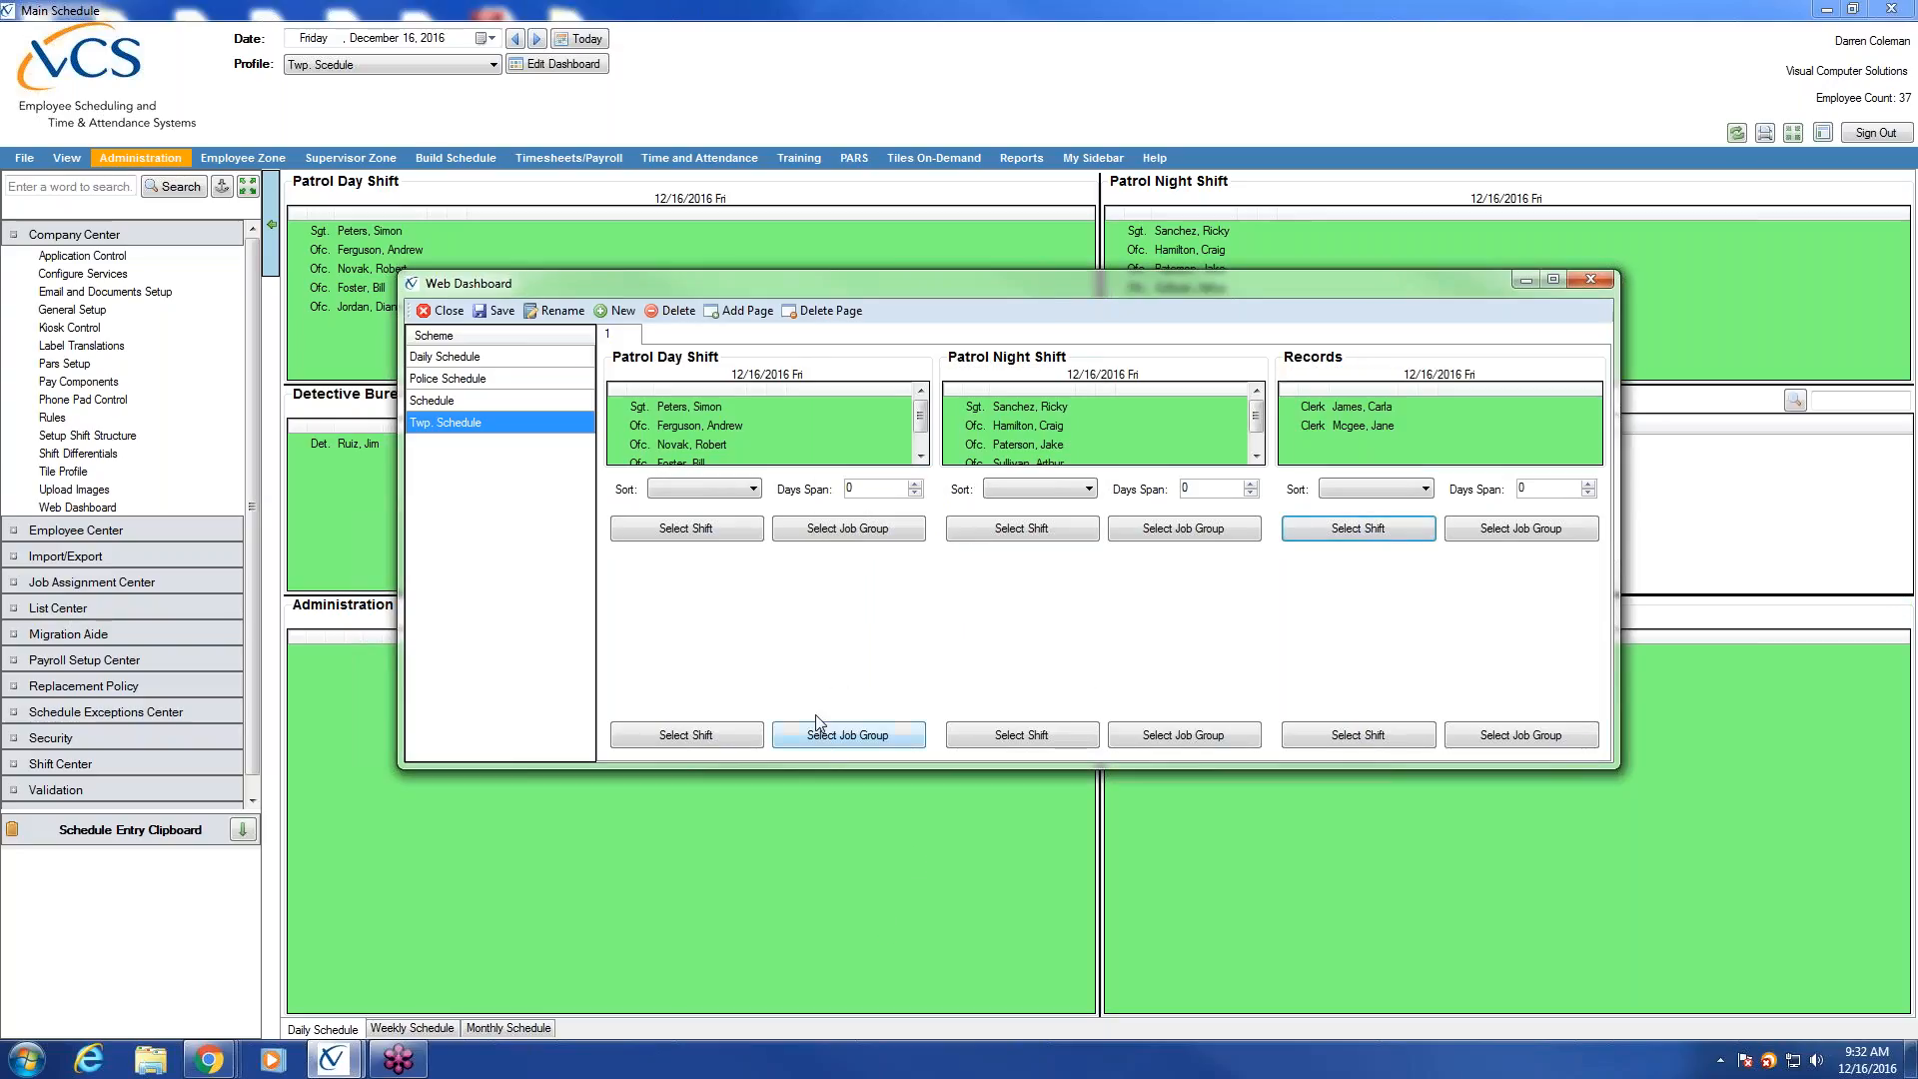
pyautogui.click(686, 734)
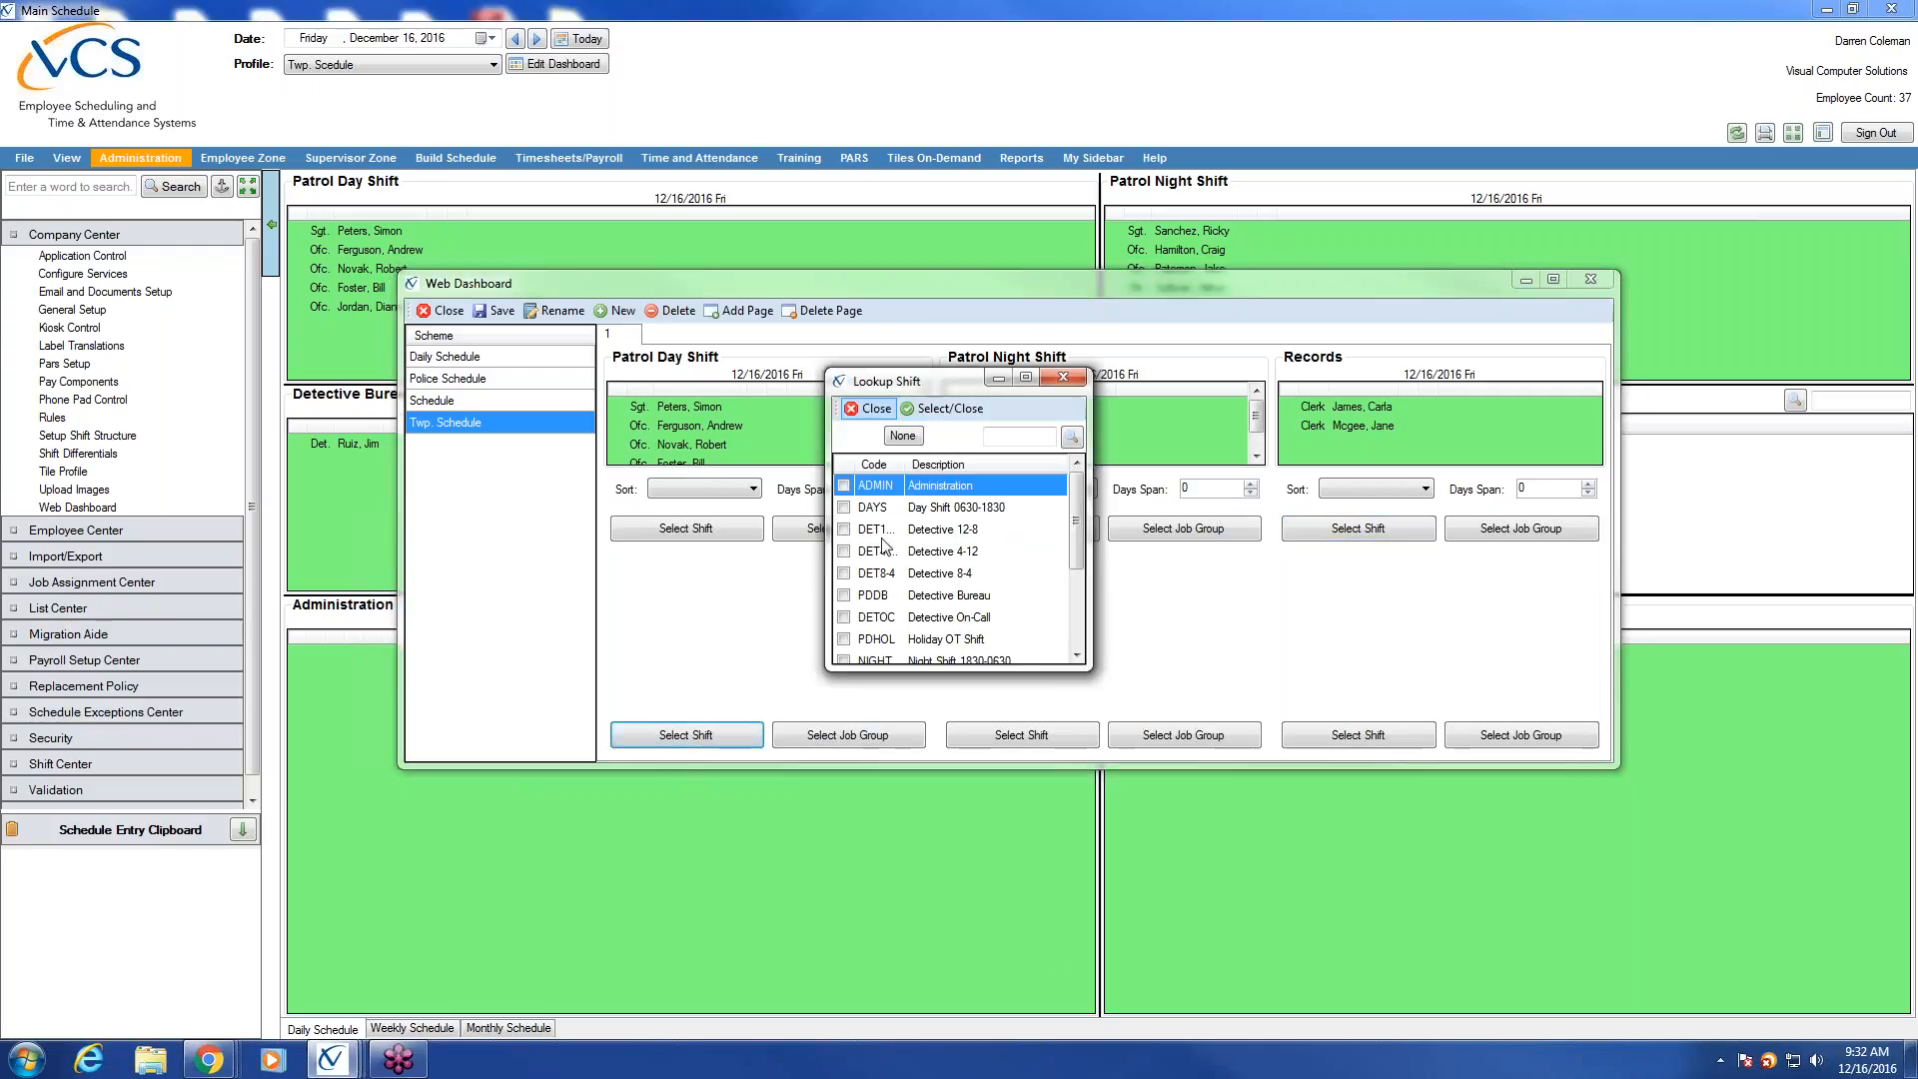
pyautogui.click(844, 486)
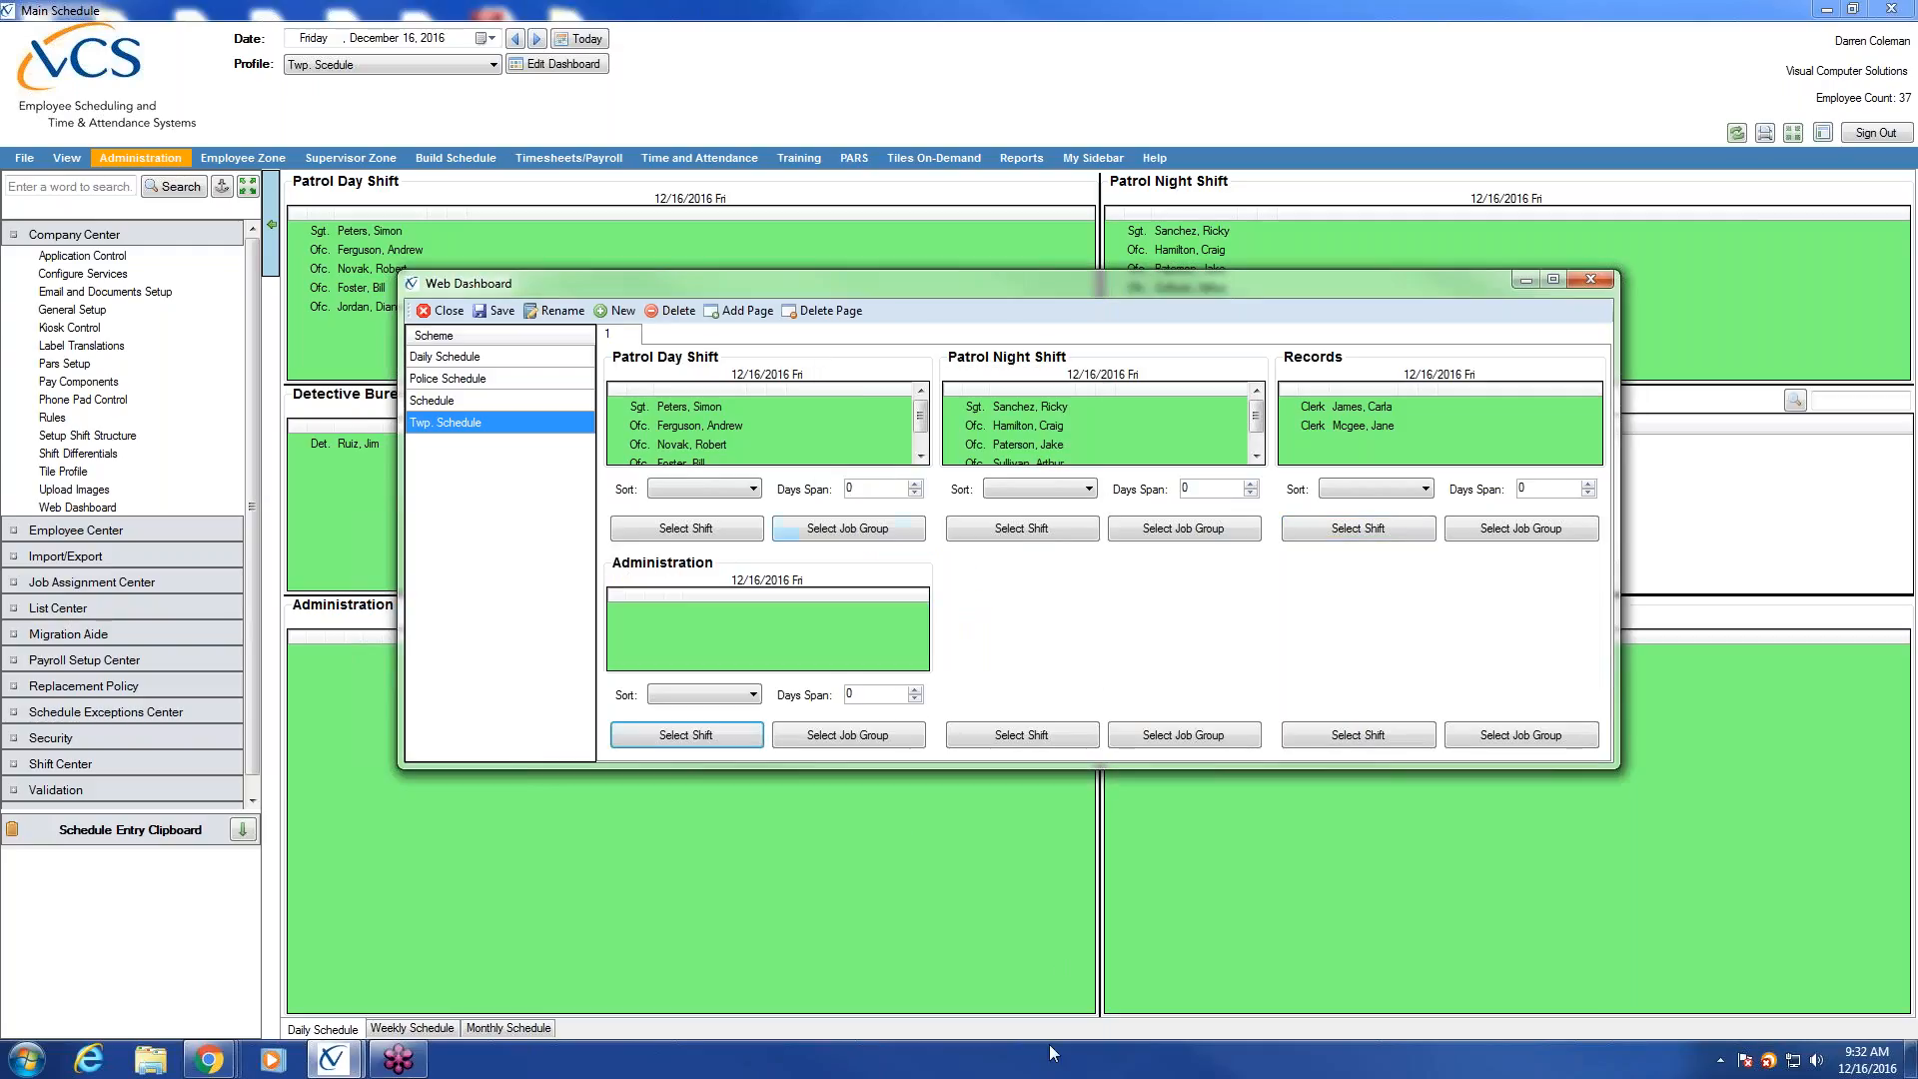
# Add a second page to the Twp. Schedule scheme and switch between its two pages.
pyautogui.click(756, 310)
pyautogui.click(629, 336)
pyautogui.click(669, 337)
pyautogui.click(617, 335)
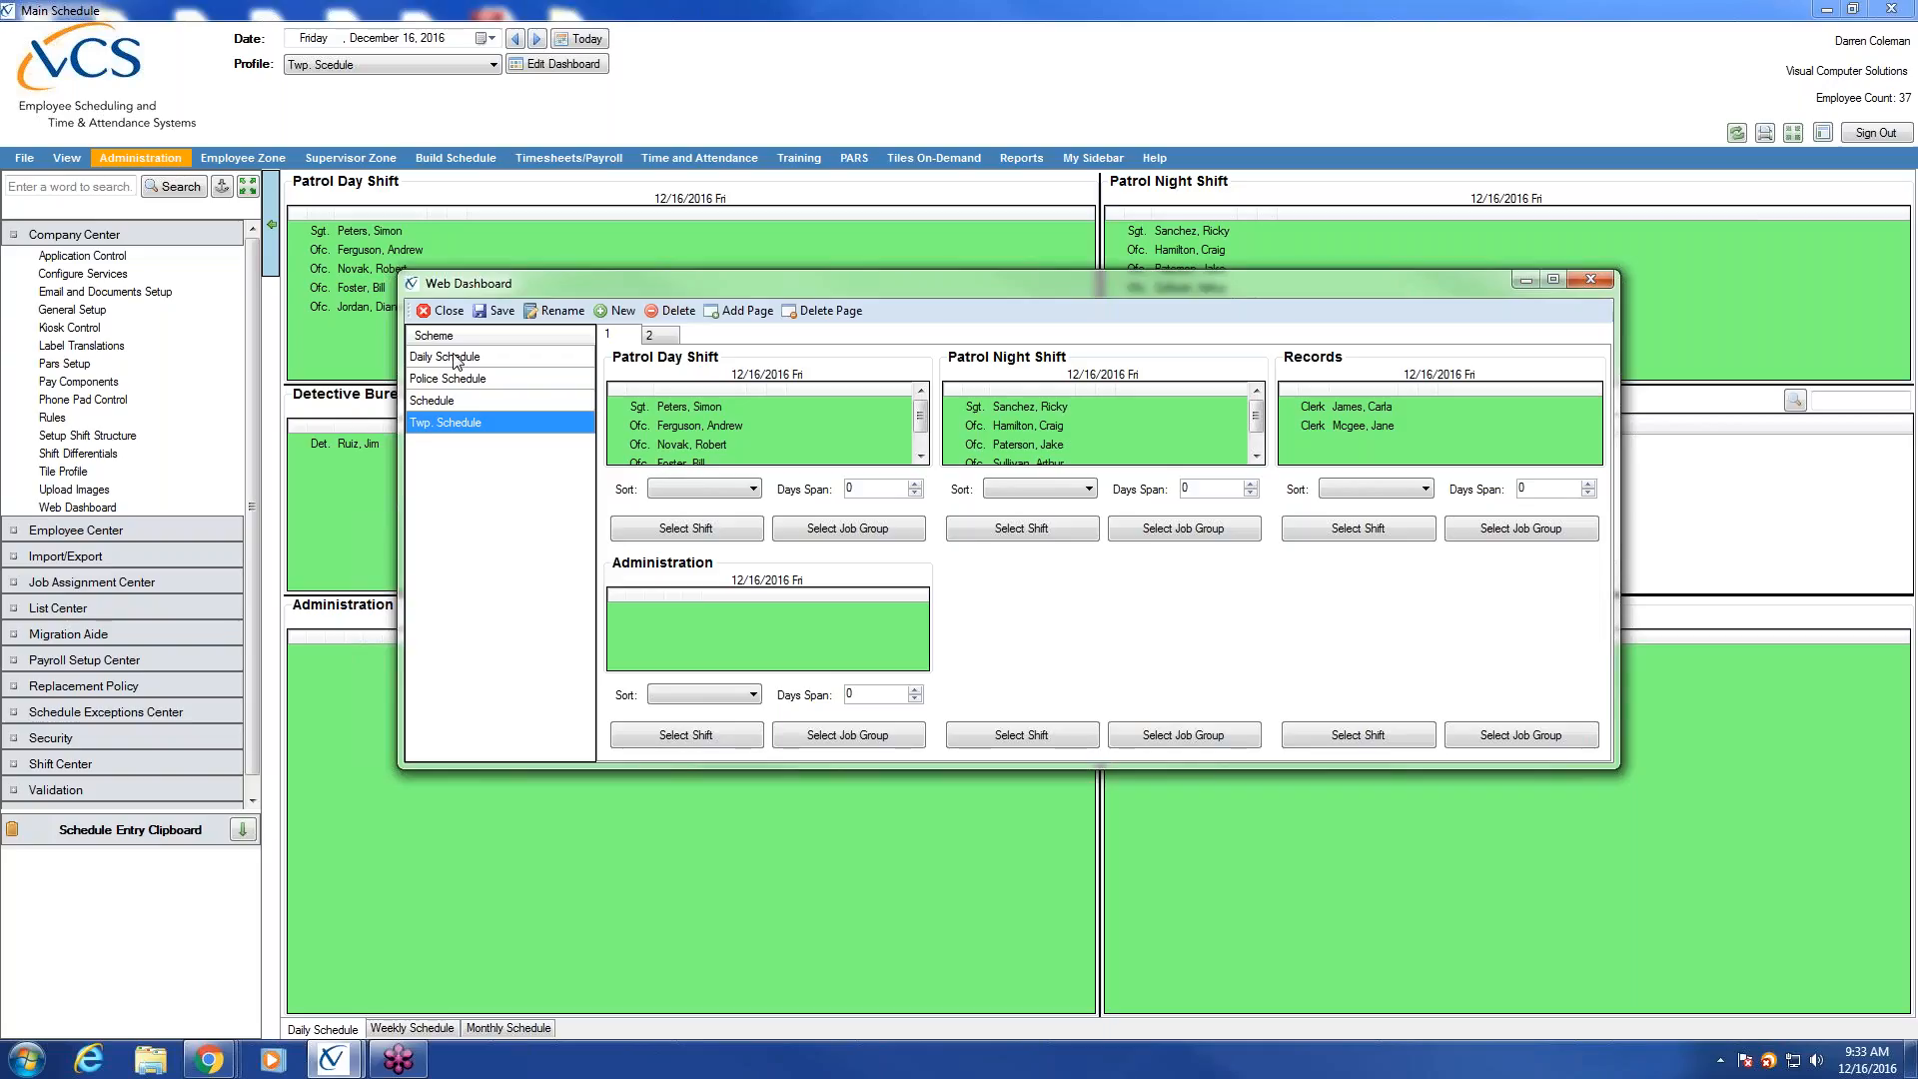
# Assign the Detective Bureau shift to the first slot on page 2 of the Twp. Schedule scheme.
pyautogui.click(666, 338)
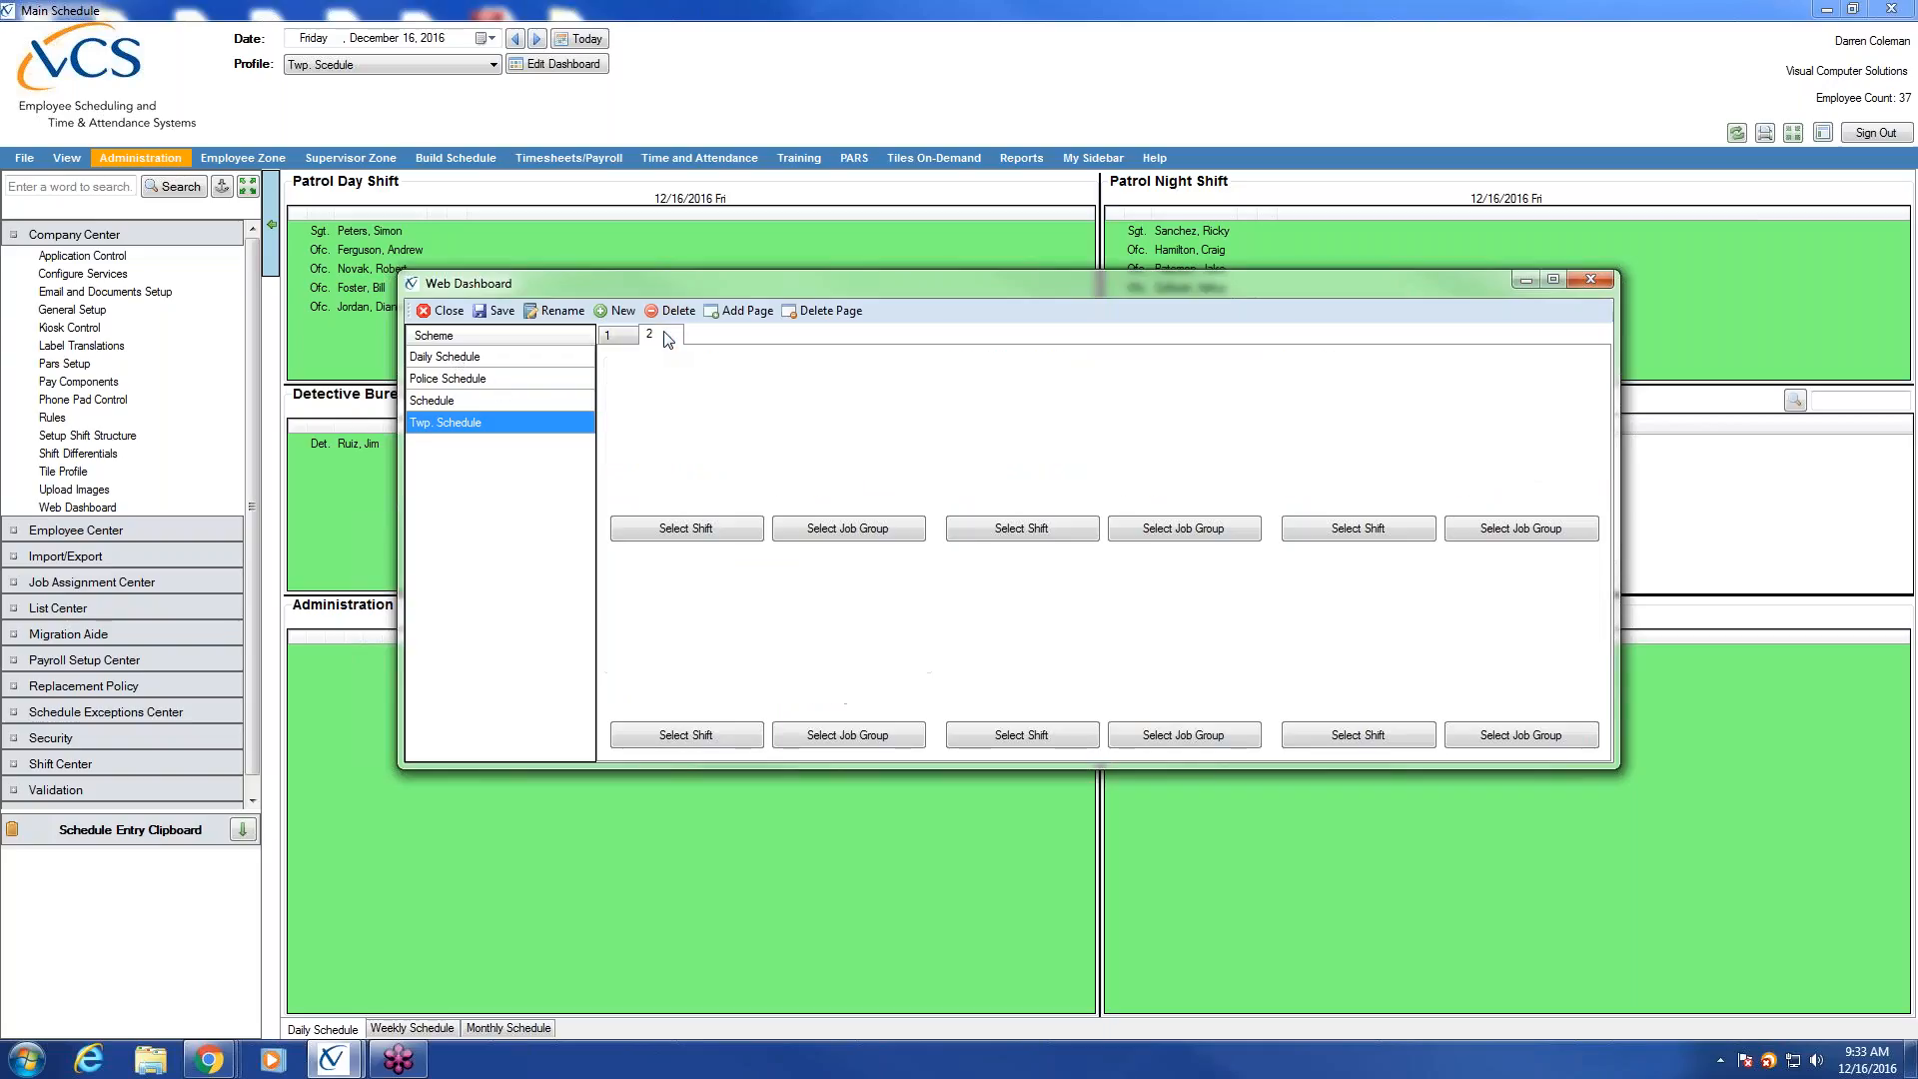
pyautogui.click(709, 526)
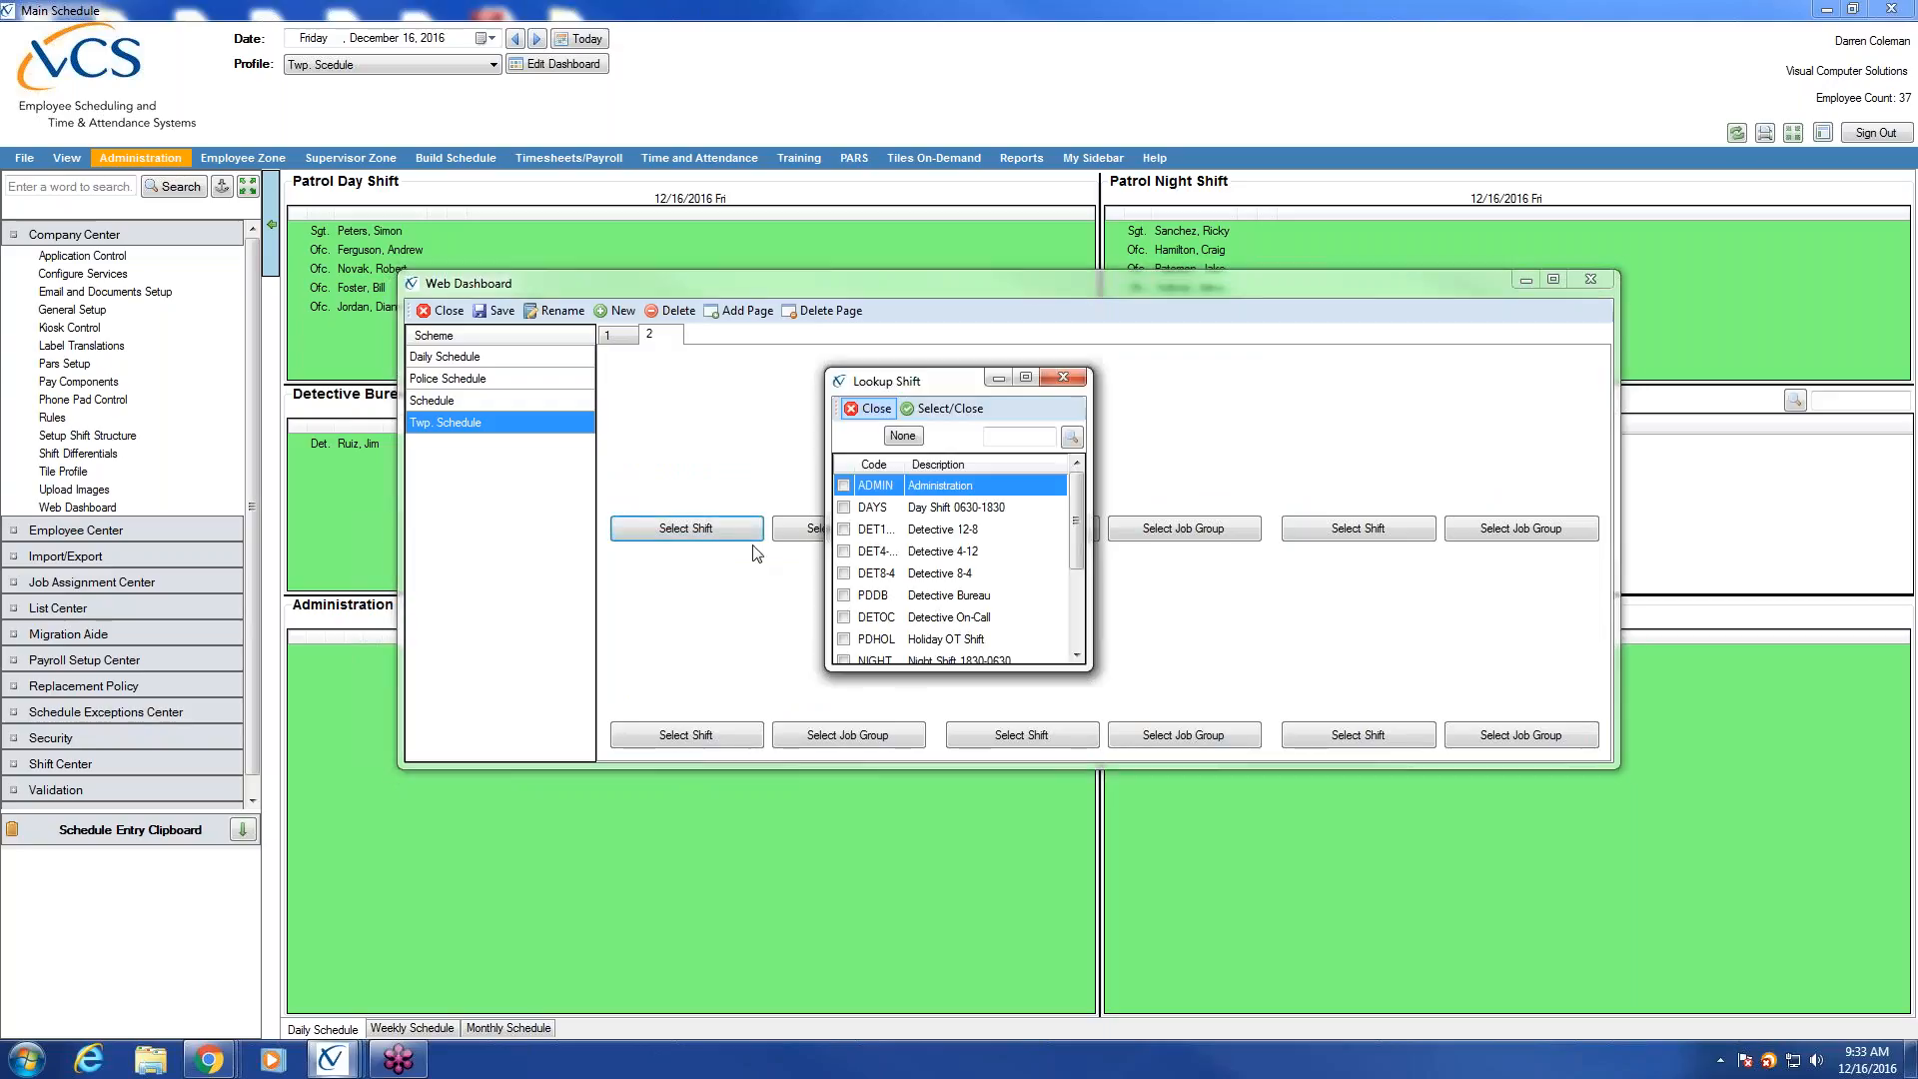
pyautogui.click(845, 595)
pyautogui.click(845, 596)
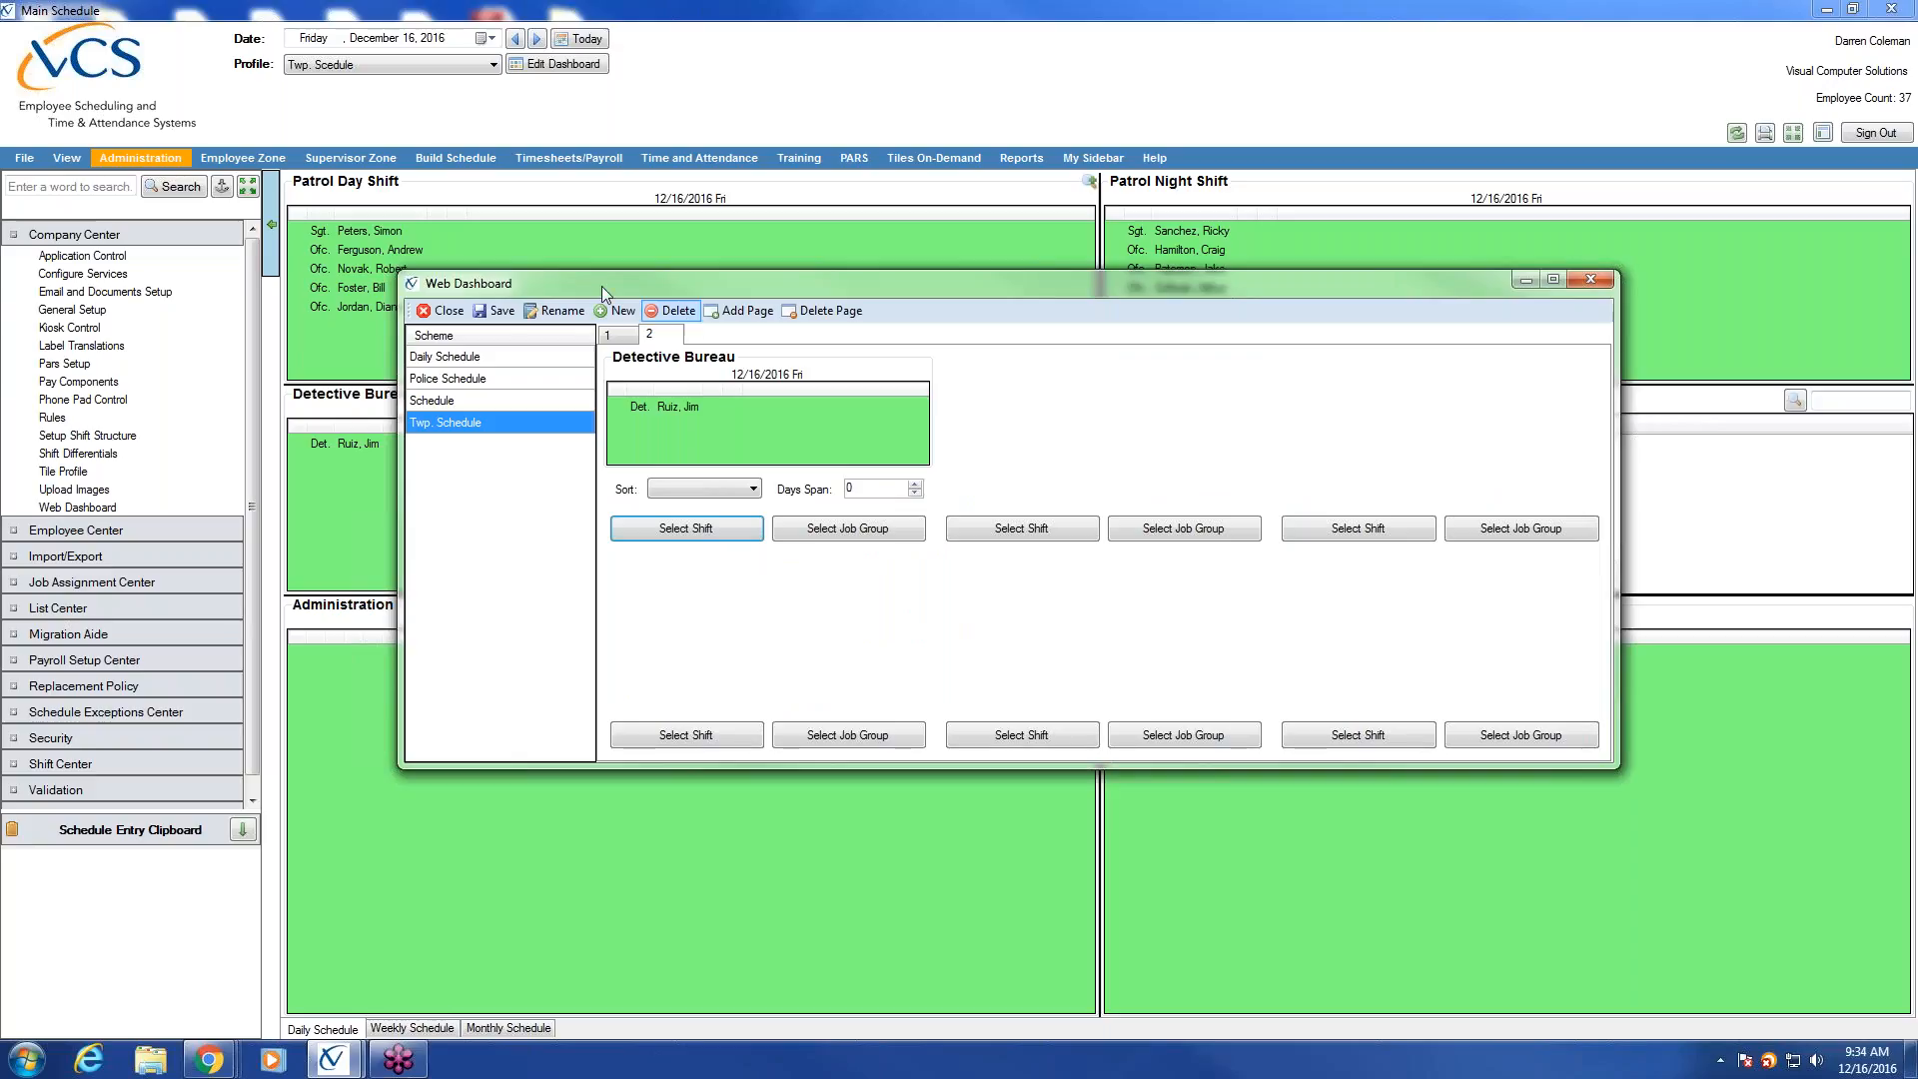
# Save the scheme, close the Web Dashboard setup, and keep the current Windows color scheme without showing the message again.
pyautogui.click(502, 311)
pyautogui.click(448, 312)
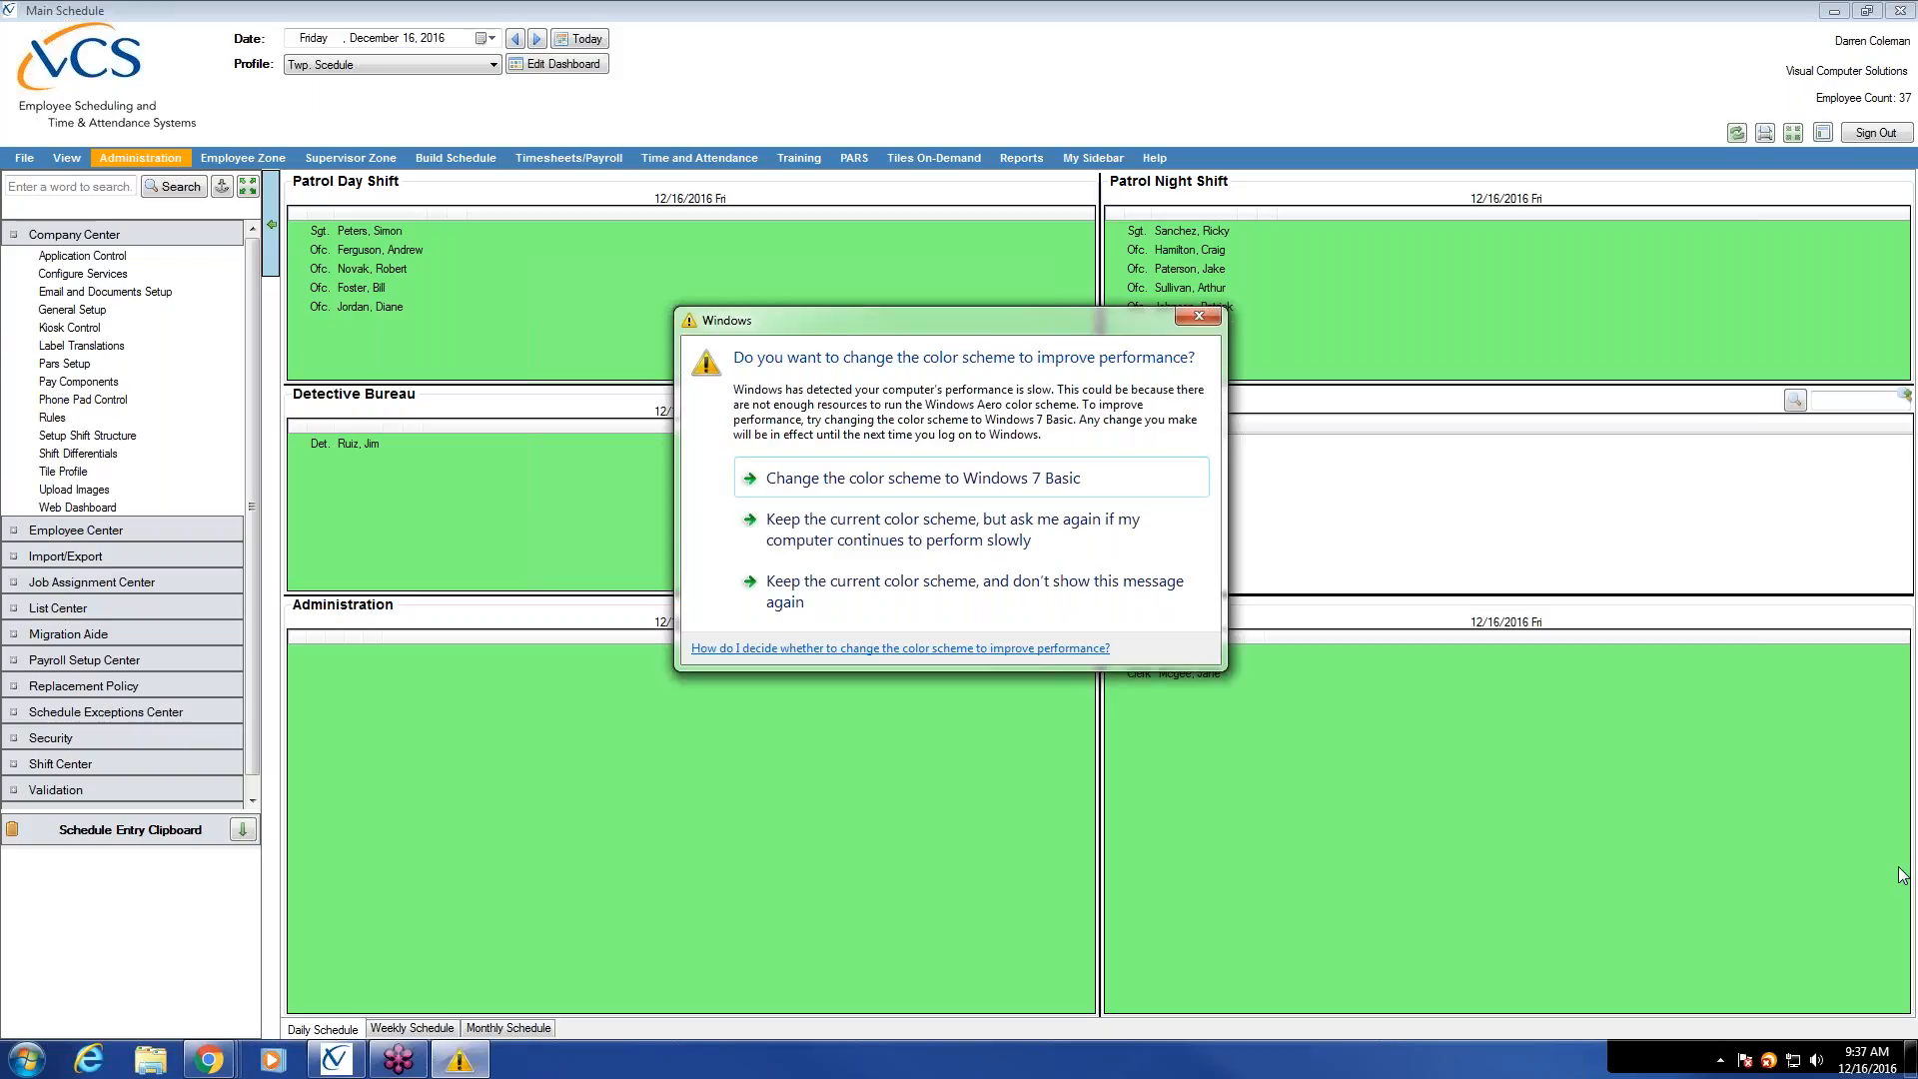
pyautogui.click(887, 592)
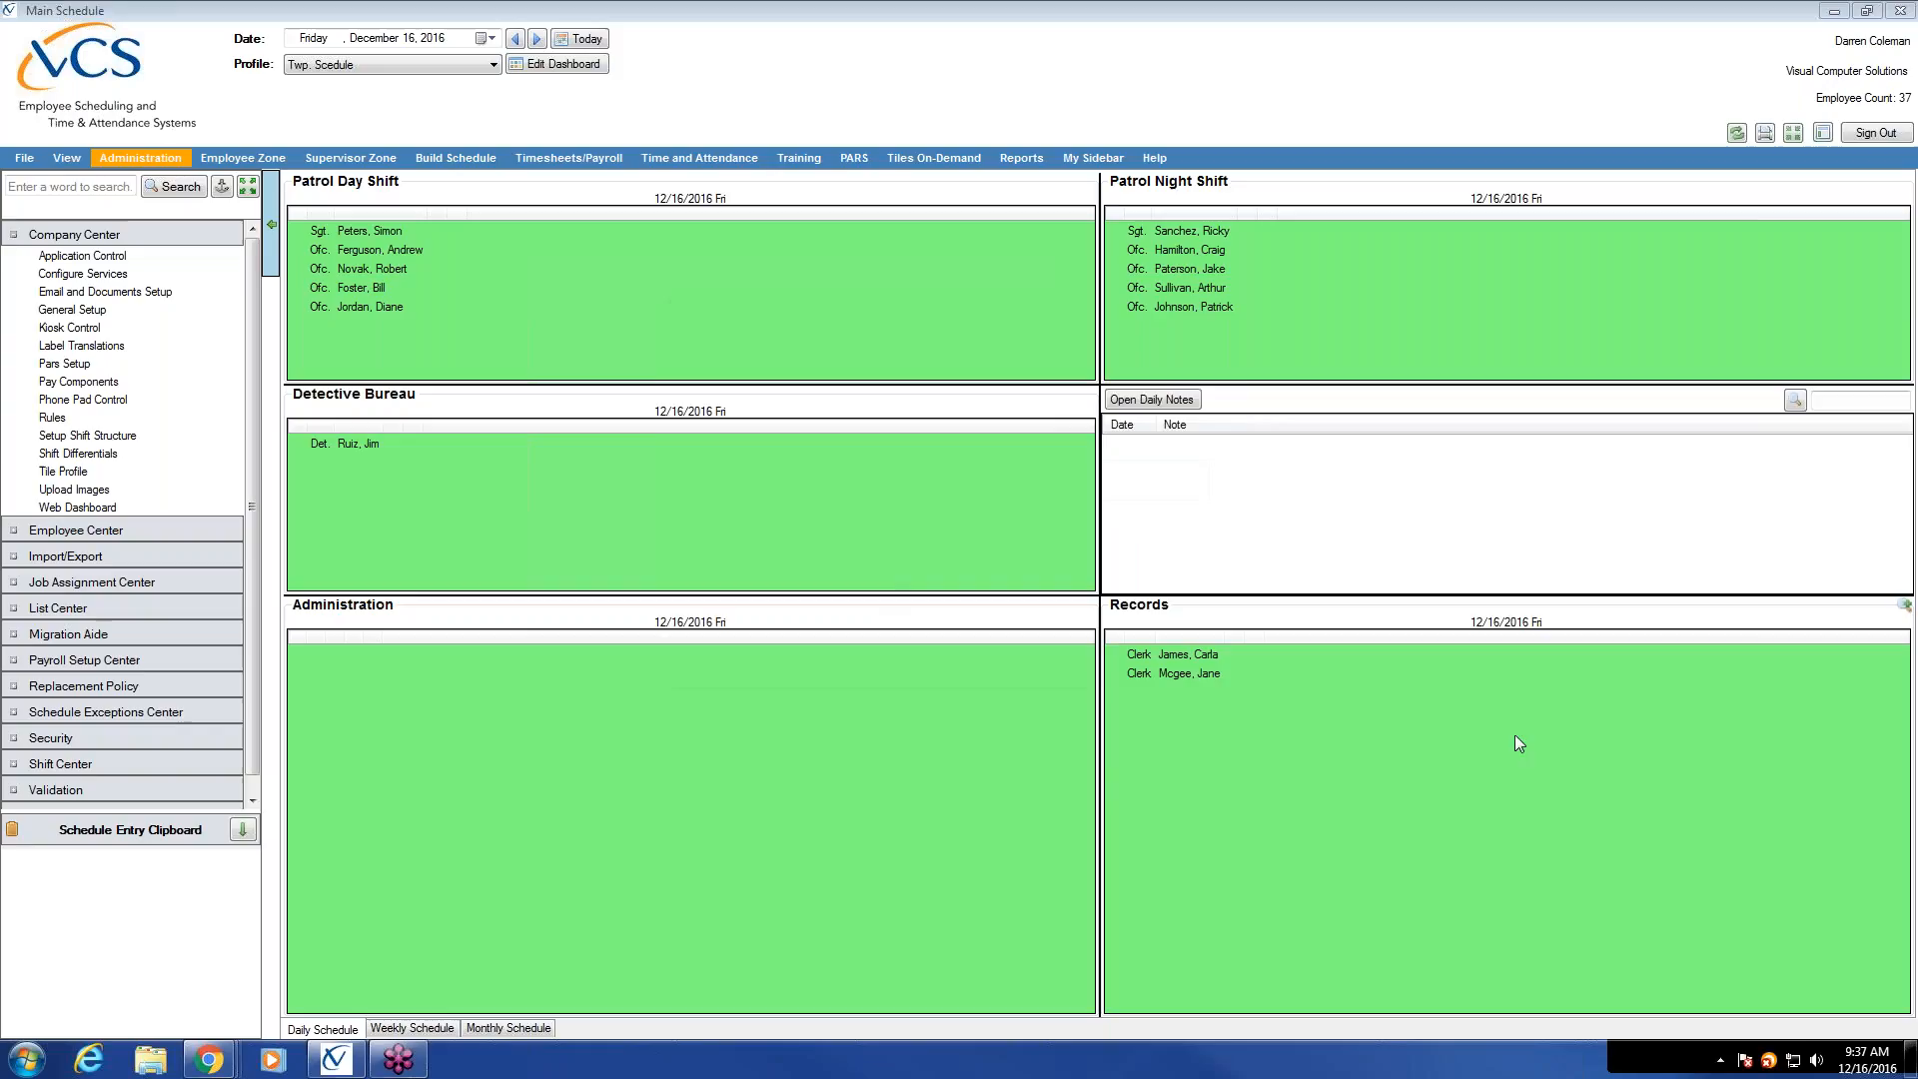